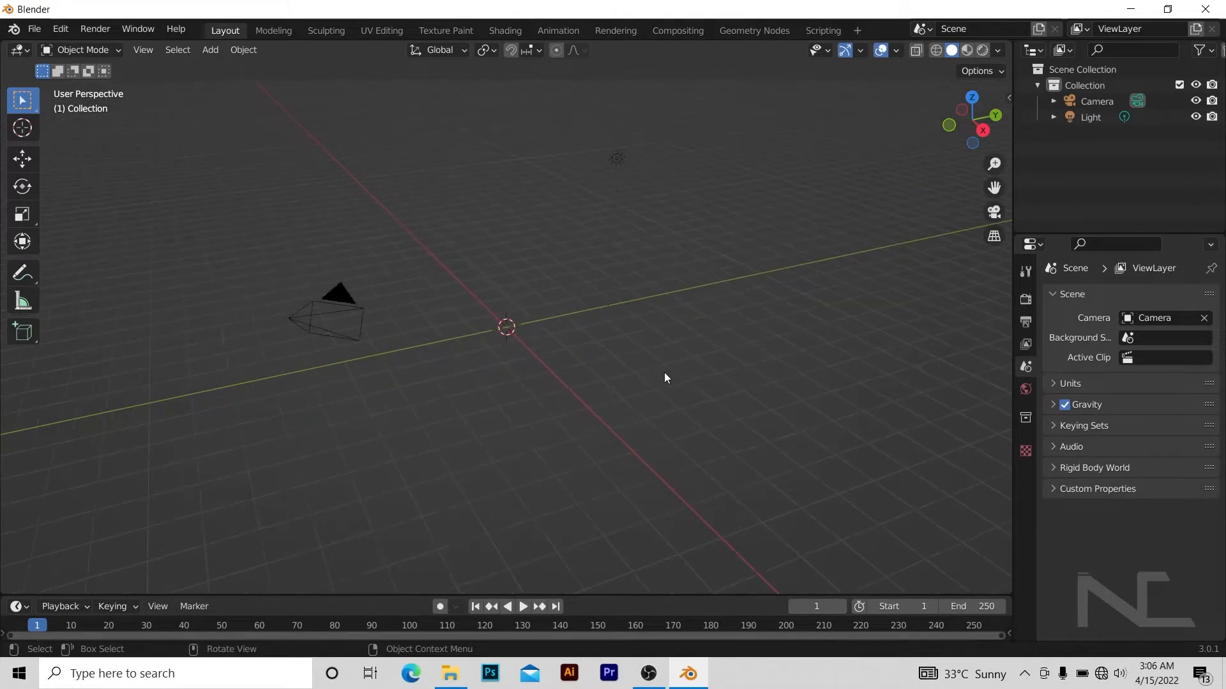
- Add a UV sphere mesh at the world origin
scroll(664, 373, down, 1)
scroll(664, 373, up, 1)
scroll(664, 372, down, 1)
scroll(664, 373, down, 1)
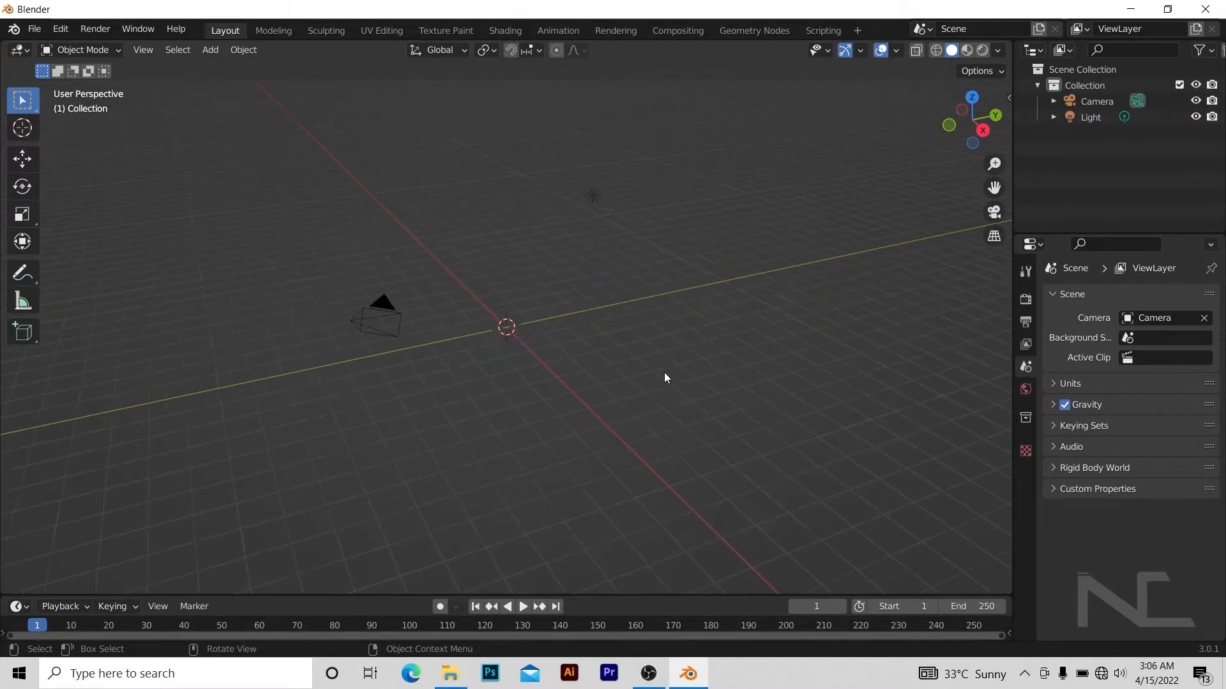
scroll(664, 373, up, 3)
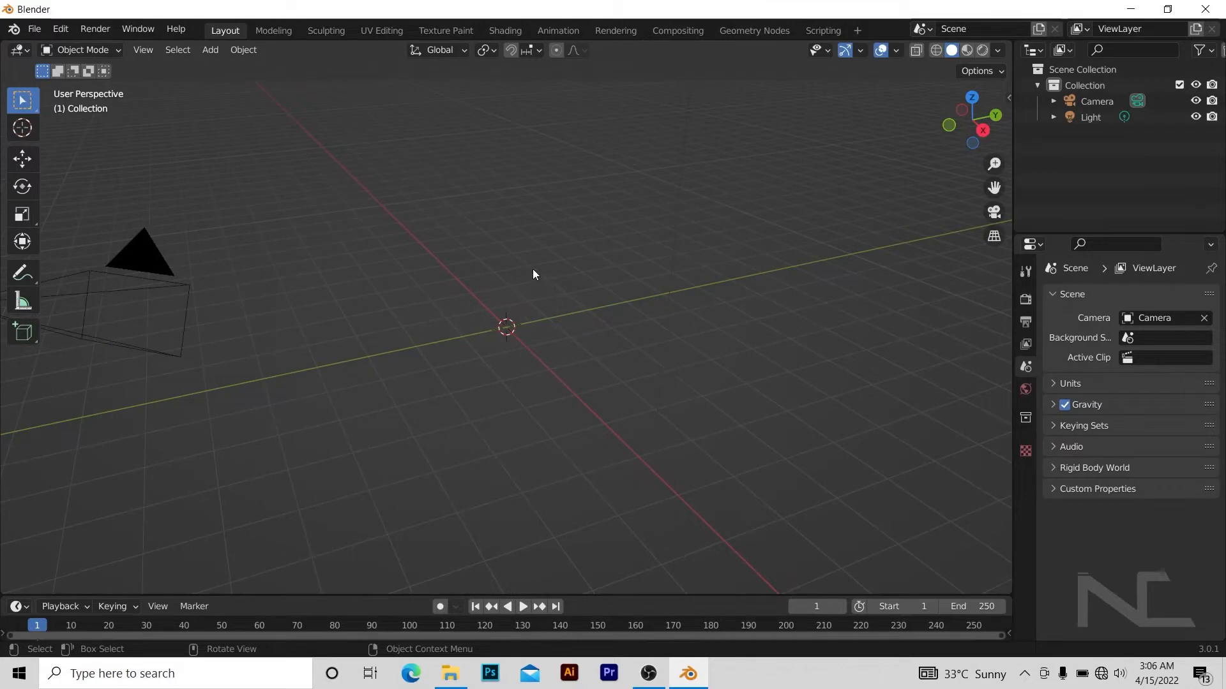
key(shift+a)
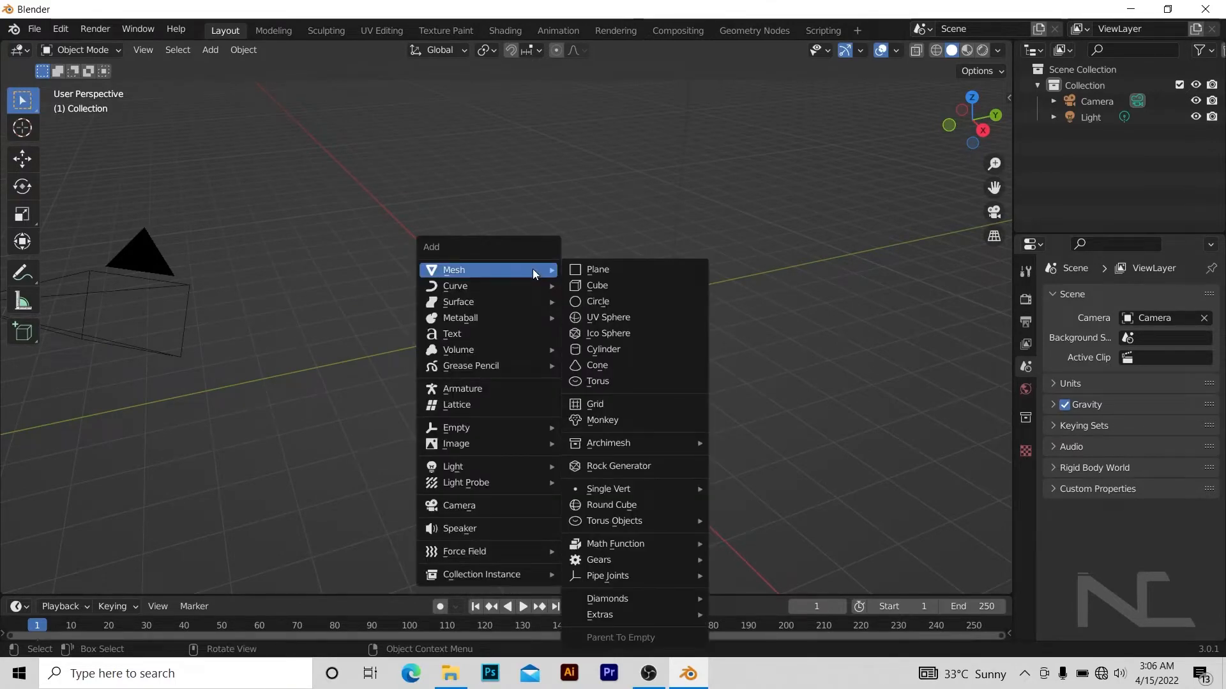
click(629, 316)
scroll(600, 309, up, 2)
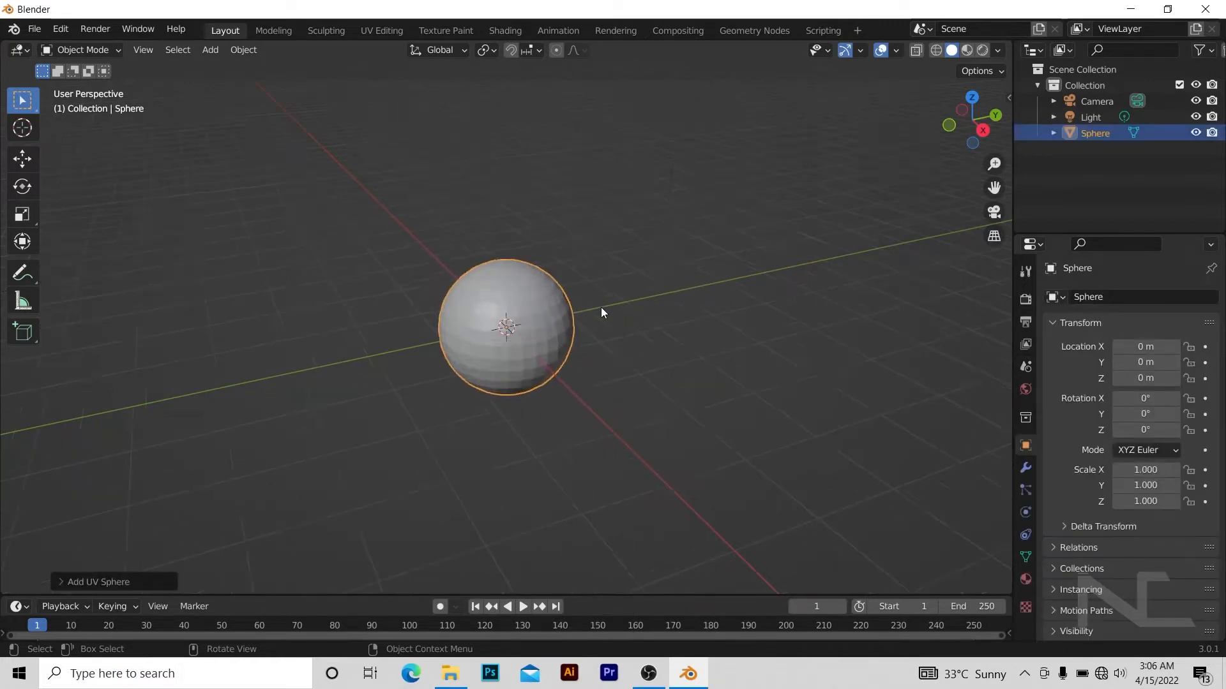
- Set the new UV sphere's segments to 21 and deselect the sphere
click(61, 581)
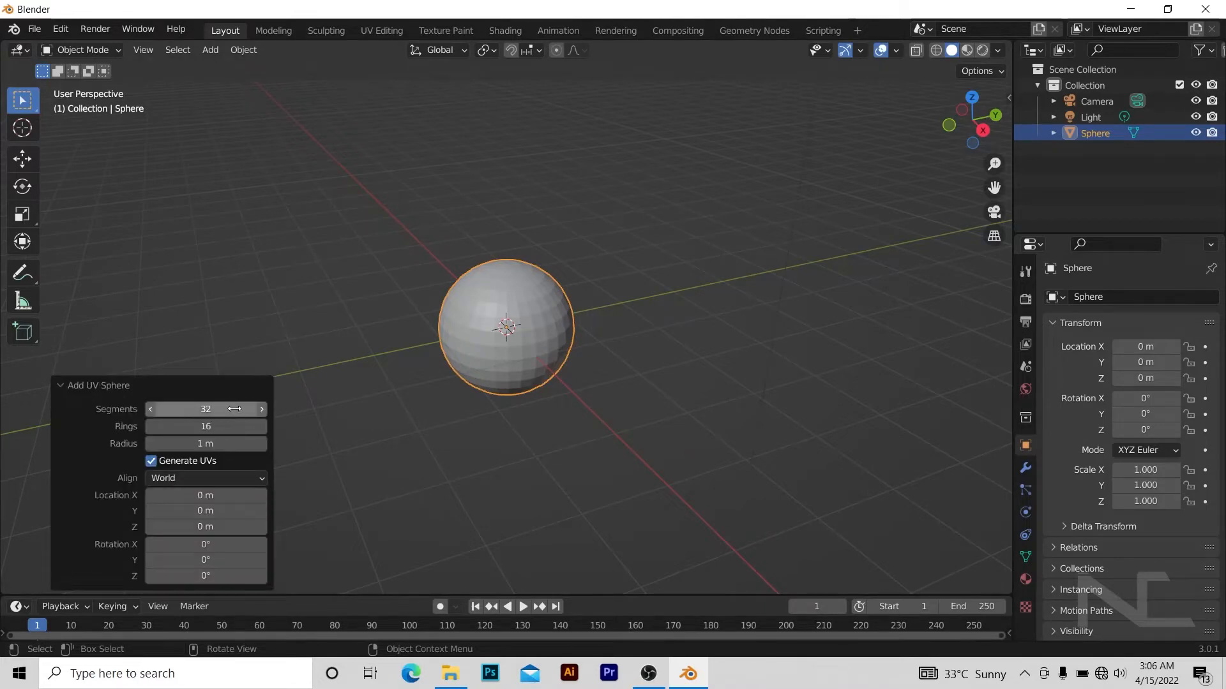
click(149, 409)
click(149, 410)
click(148, 409)
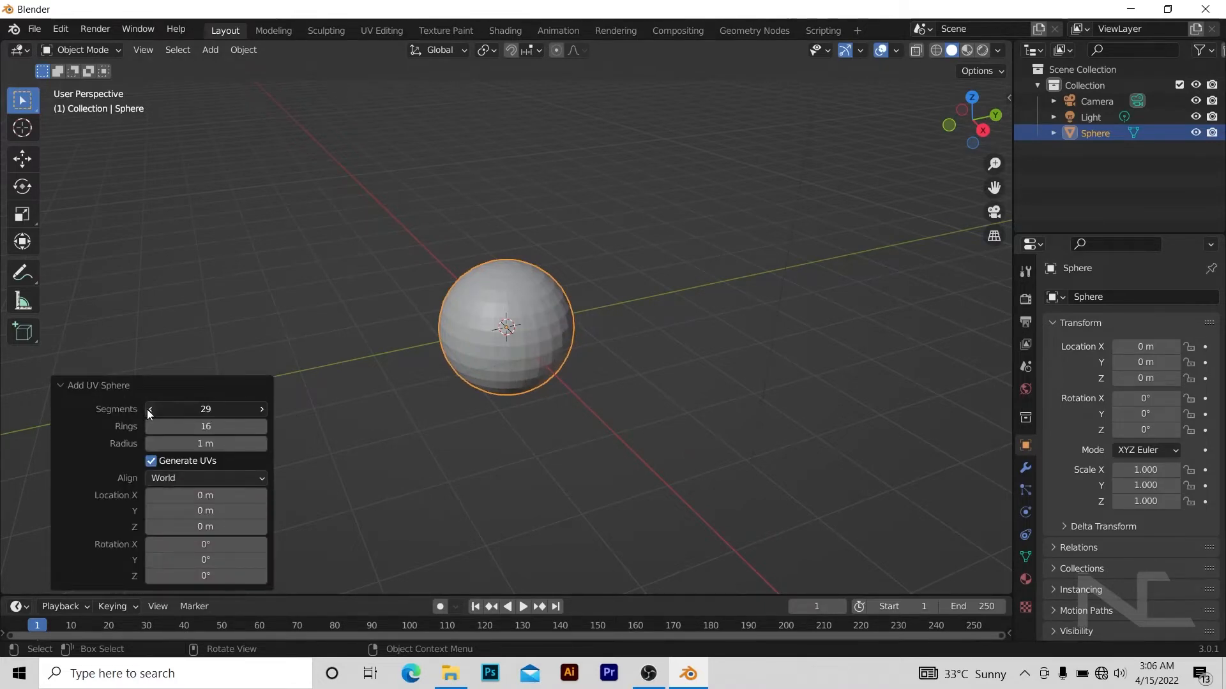
click(148, 409)
click(148, 409)
click(149, 410)
click(148, 409)
click(148, 409)
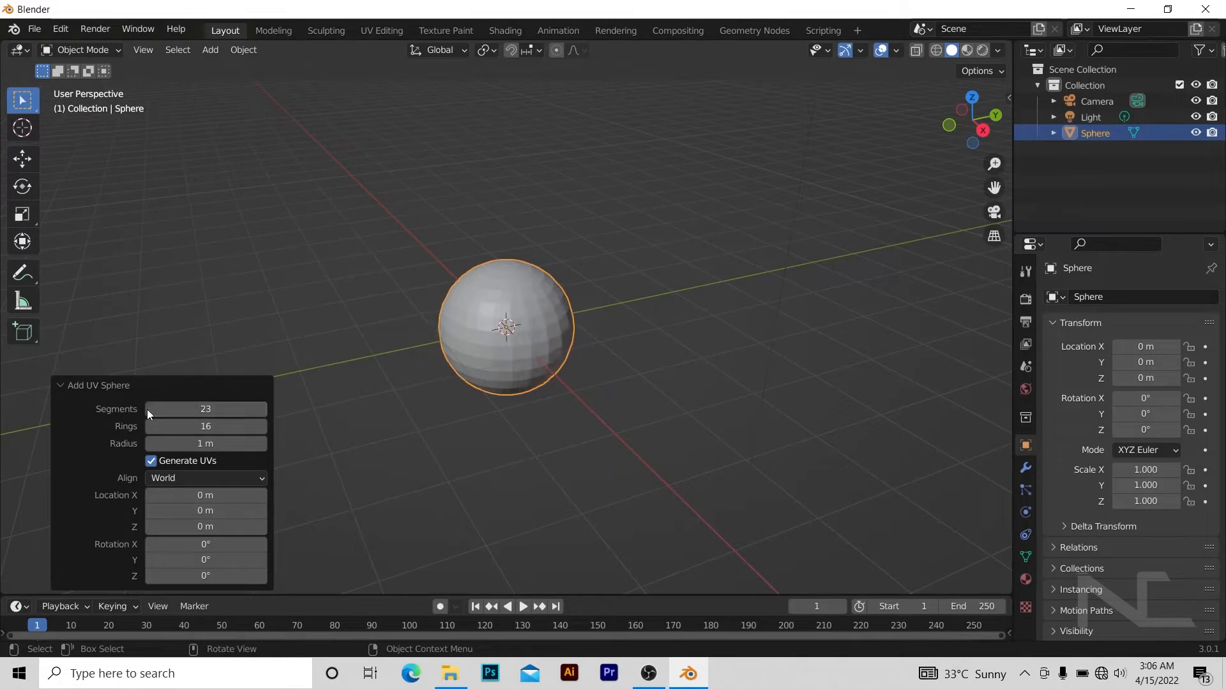
click(148, 409)
click(148, 409)
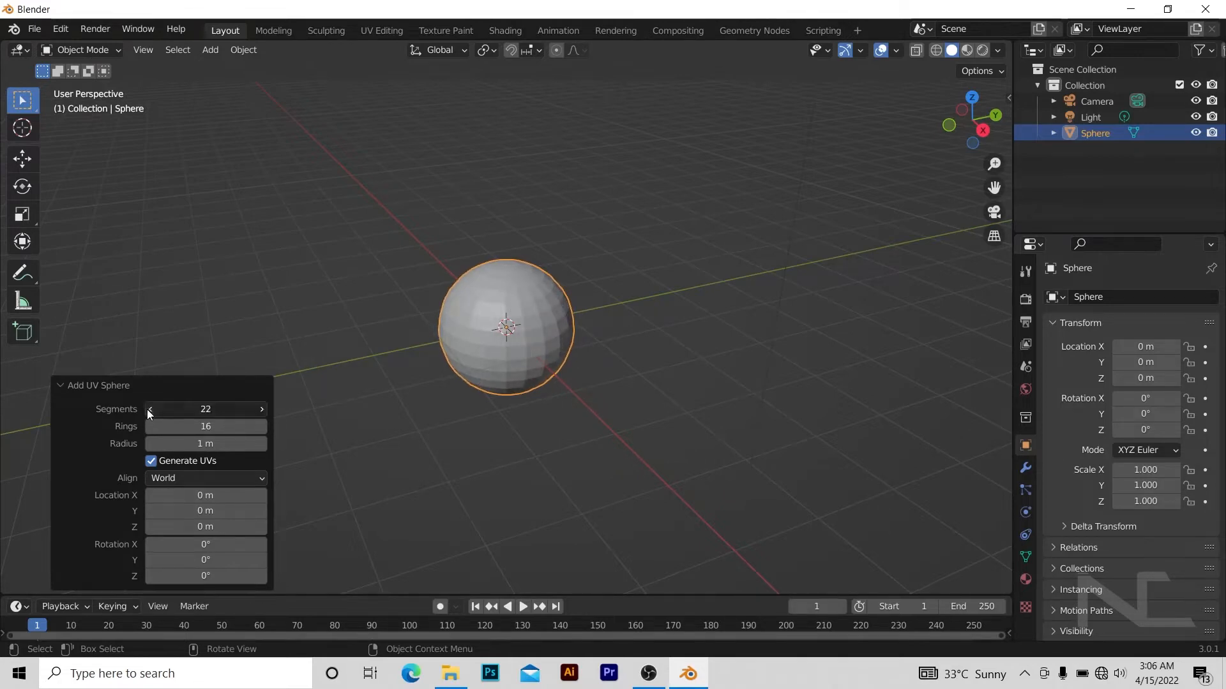
click(147, 409)
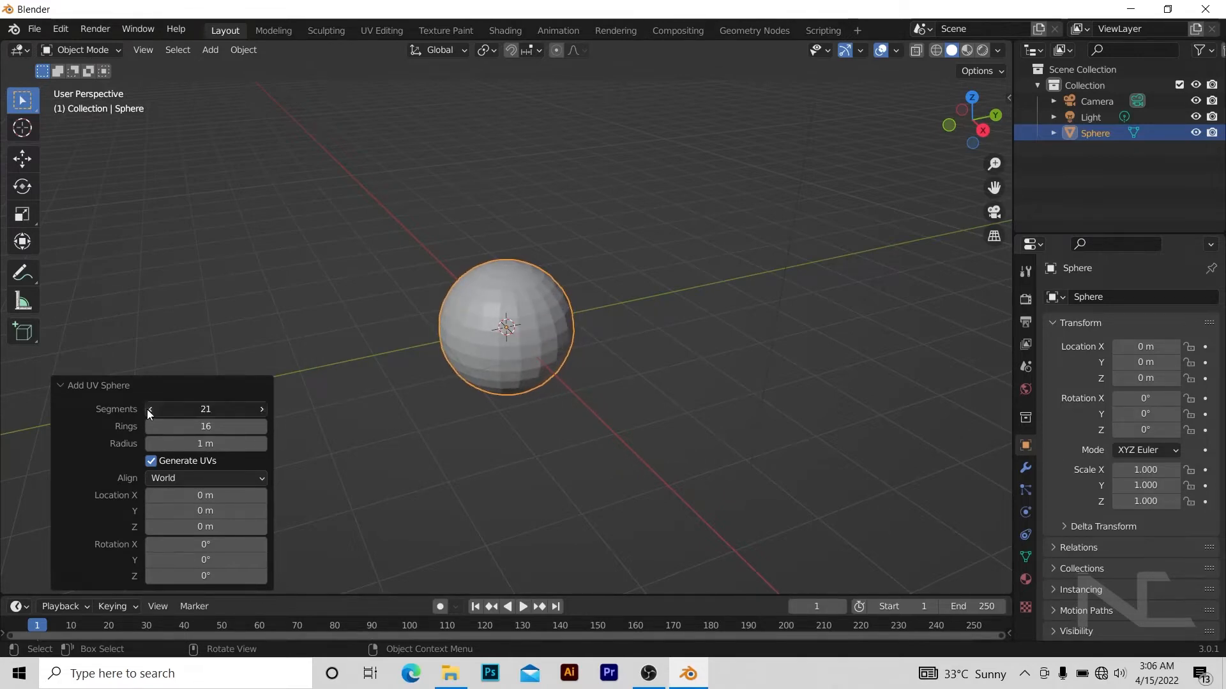
click(247, 305)
- Enter Edit Mode on the sphere, clear the vertex selection and switch to face selection
scroll(609, 310, up, 4)
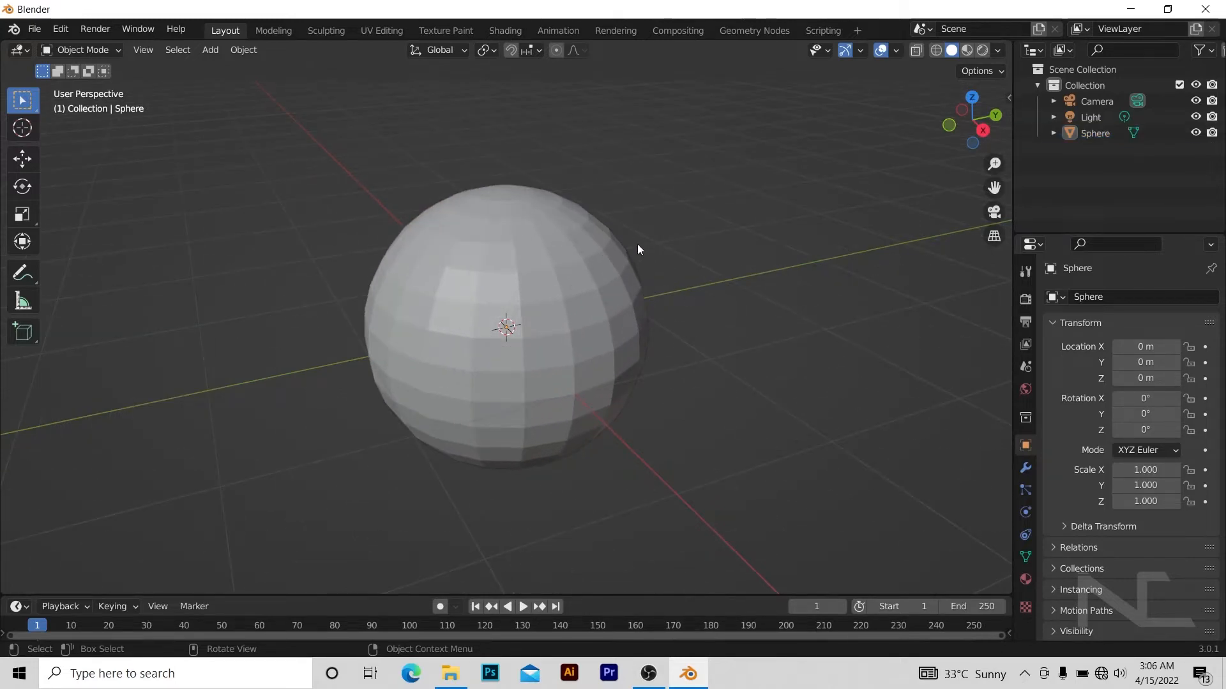
click(603, 314)
key(Tab)
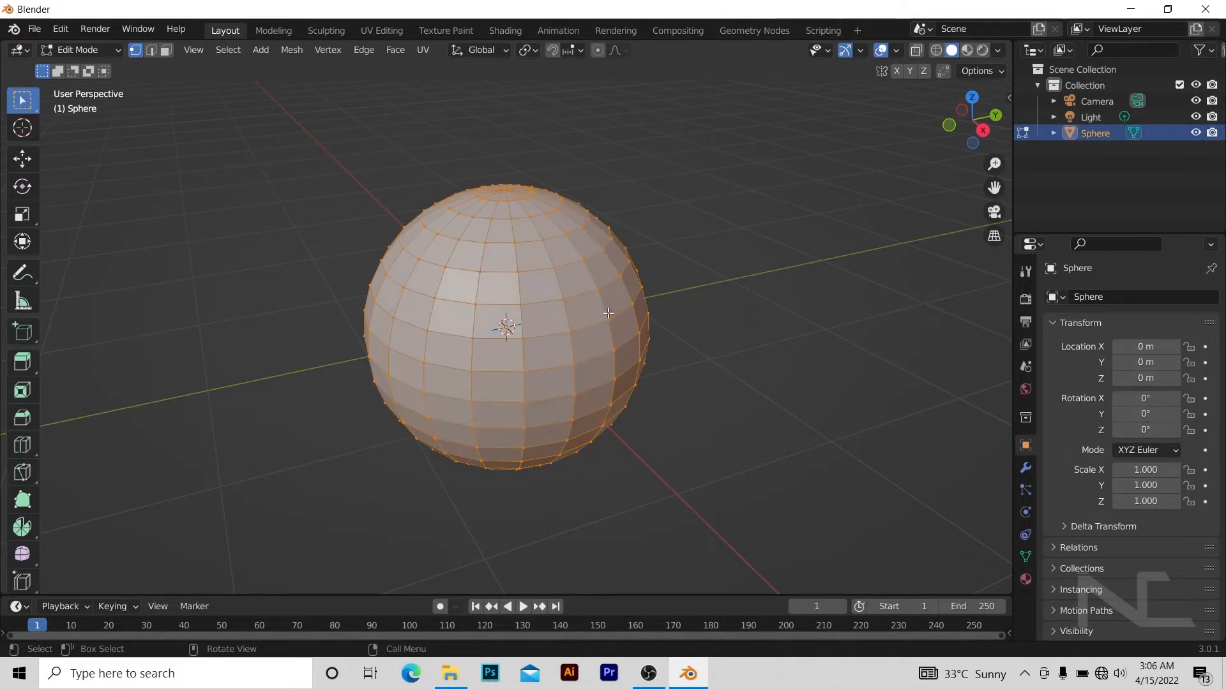
middle_drag(711, 268, 719, 319)
click(719, 320)
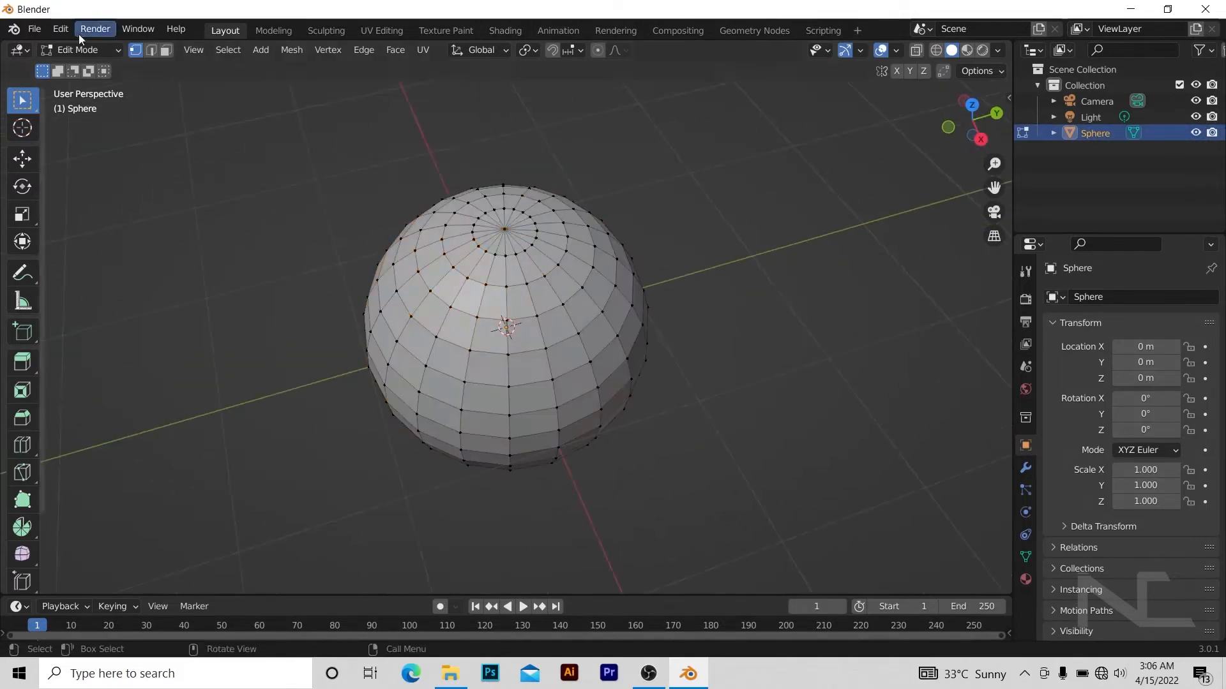
click(166, 51)
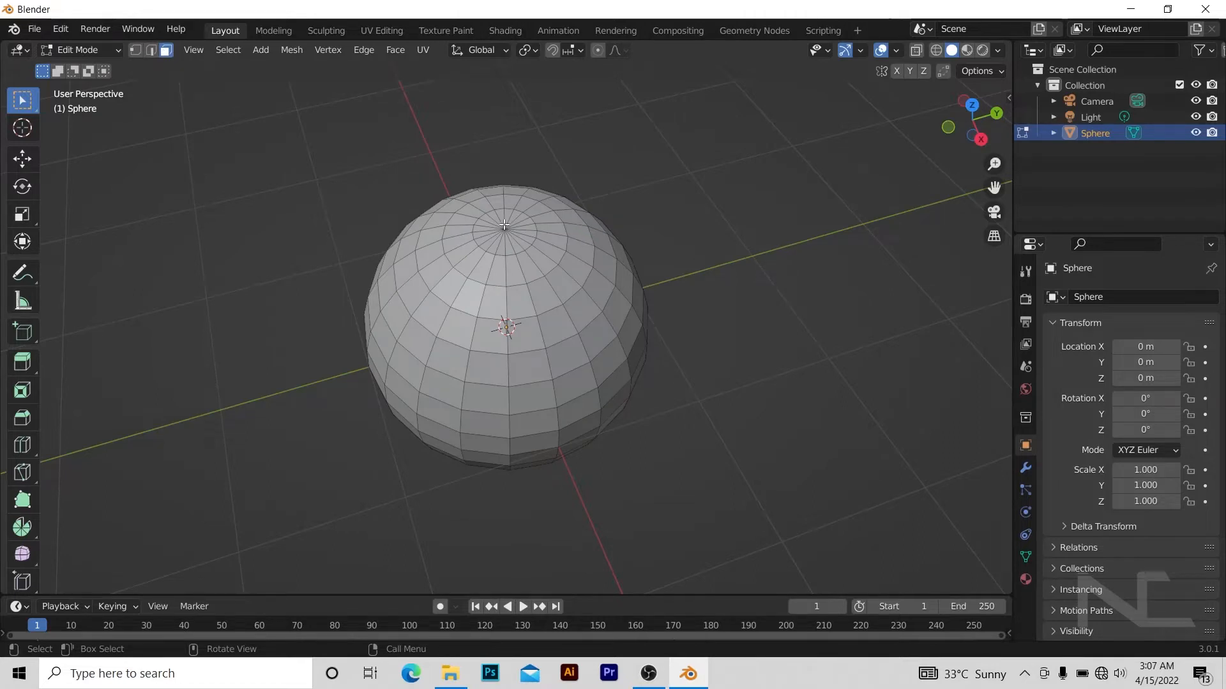
- Select the triangular faces around the sphere's top pole by similar area and delete those faces
click(527, 242)
click(228, 50)
mouse_move(301, 243)
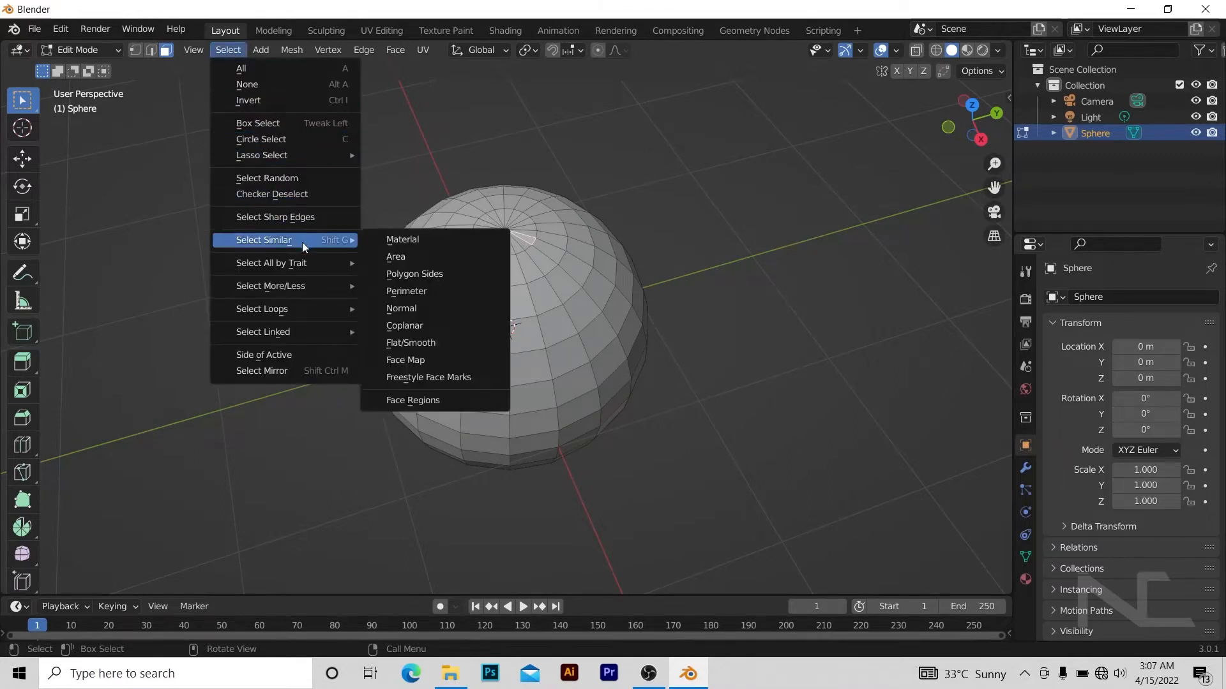
click(389, 255)
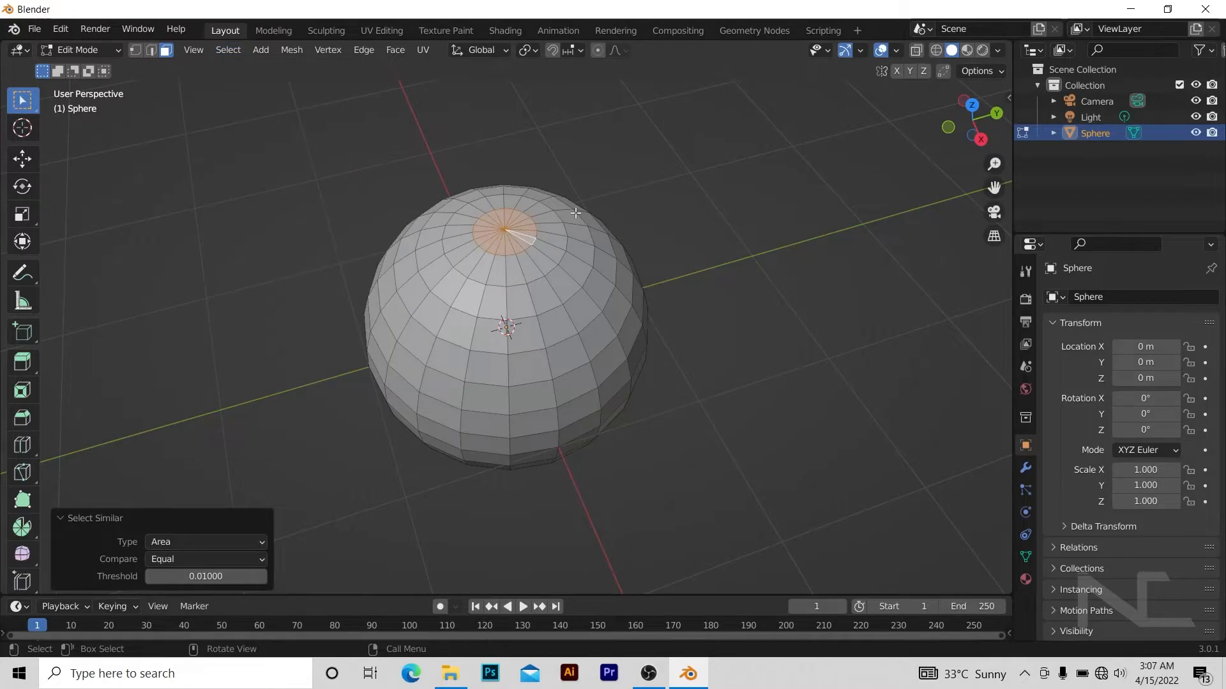
key(x)
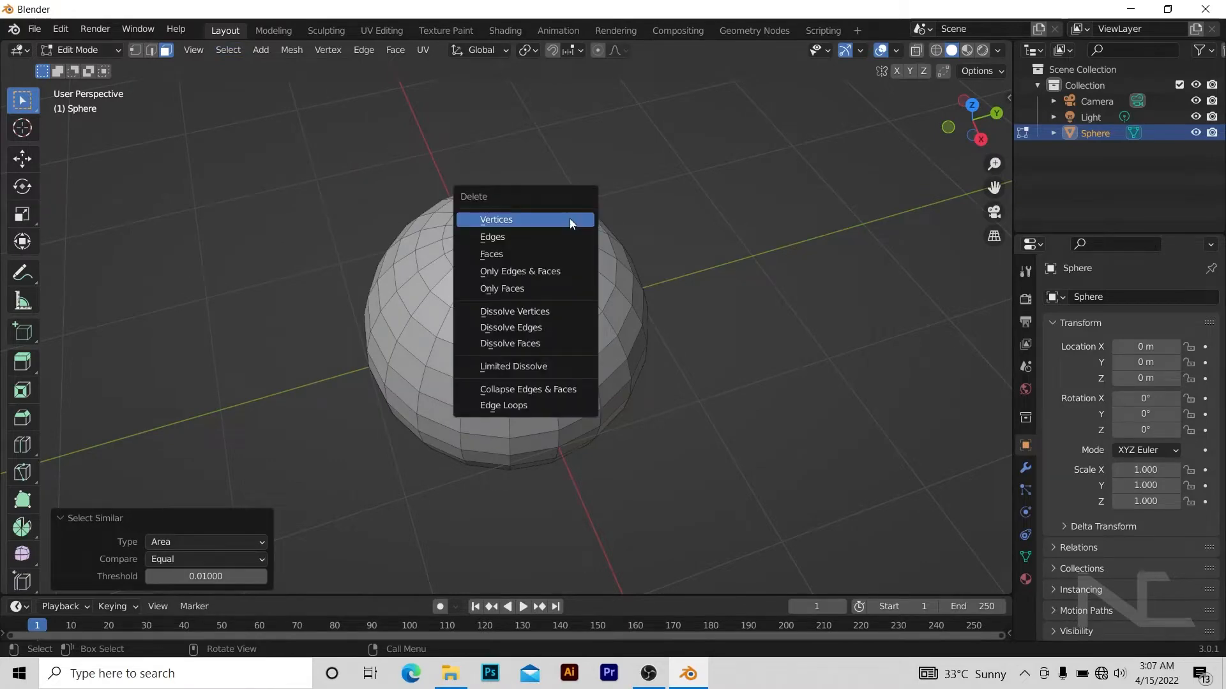
click(493, 254)
- Switch to edge selection and select the edge loop around the hole at the sphere's top
middle_drag(692, 240, 681, 201)
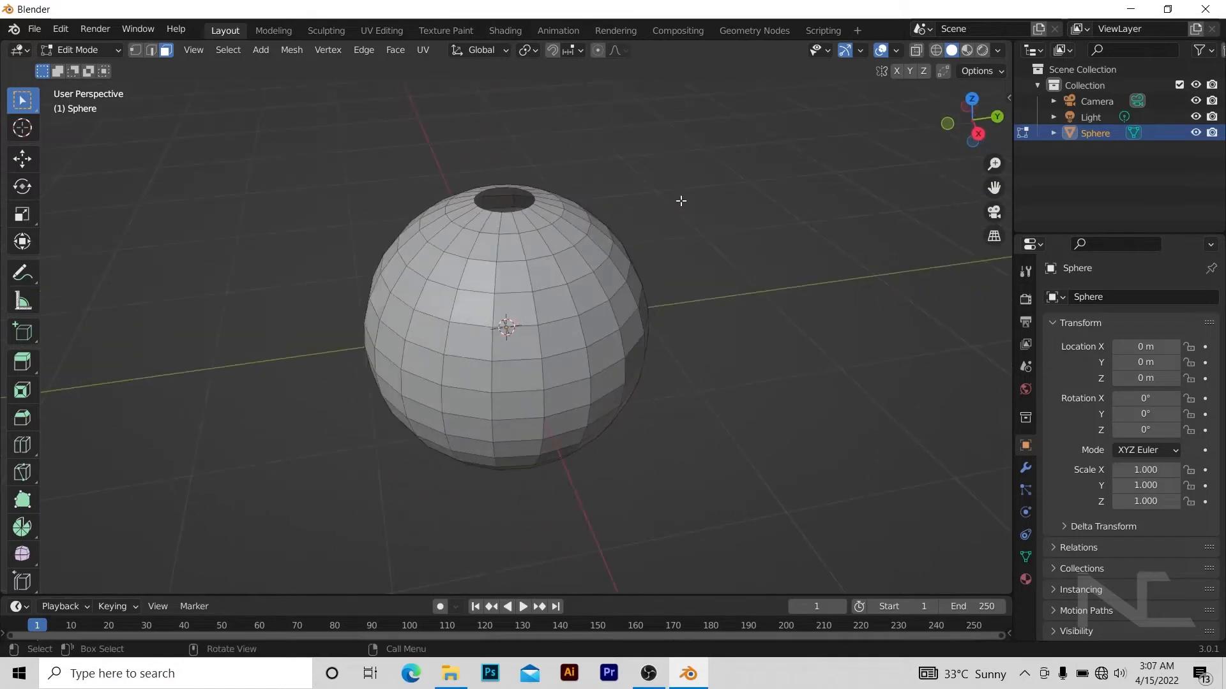
scroll(681, 201, up, 3)
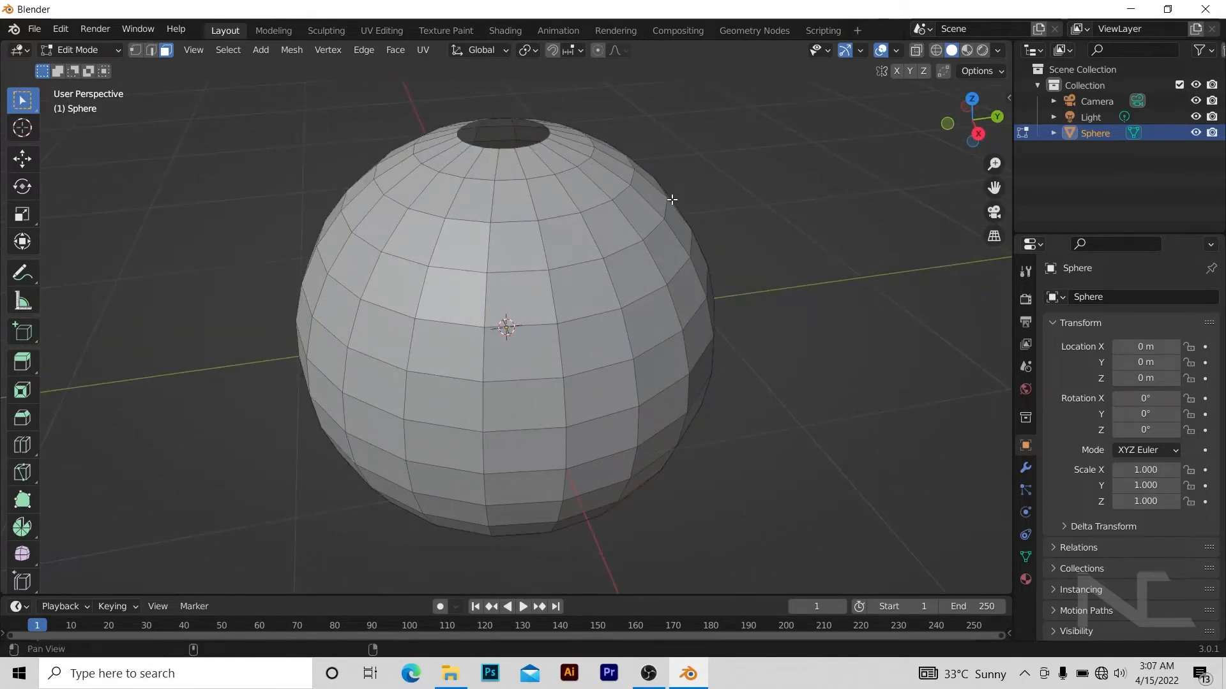
middle_drag(681, 201, 743, 219)
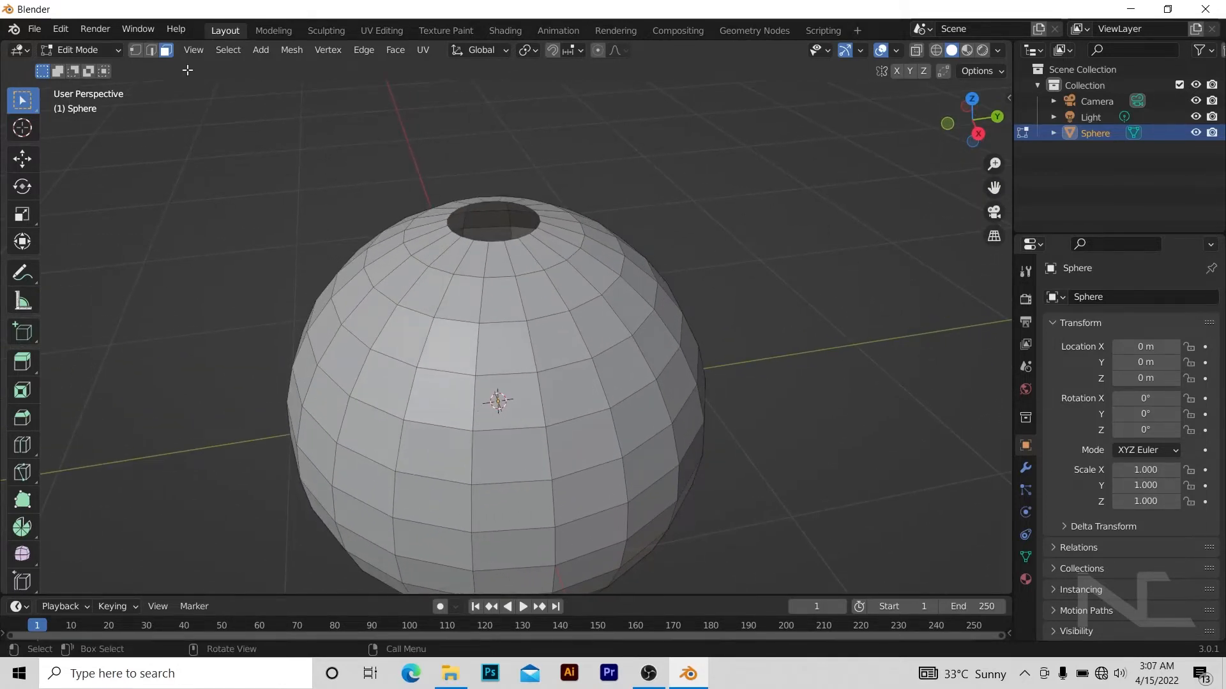
click(150, 51)
middle_drag(645, 224, 612, 299)
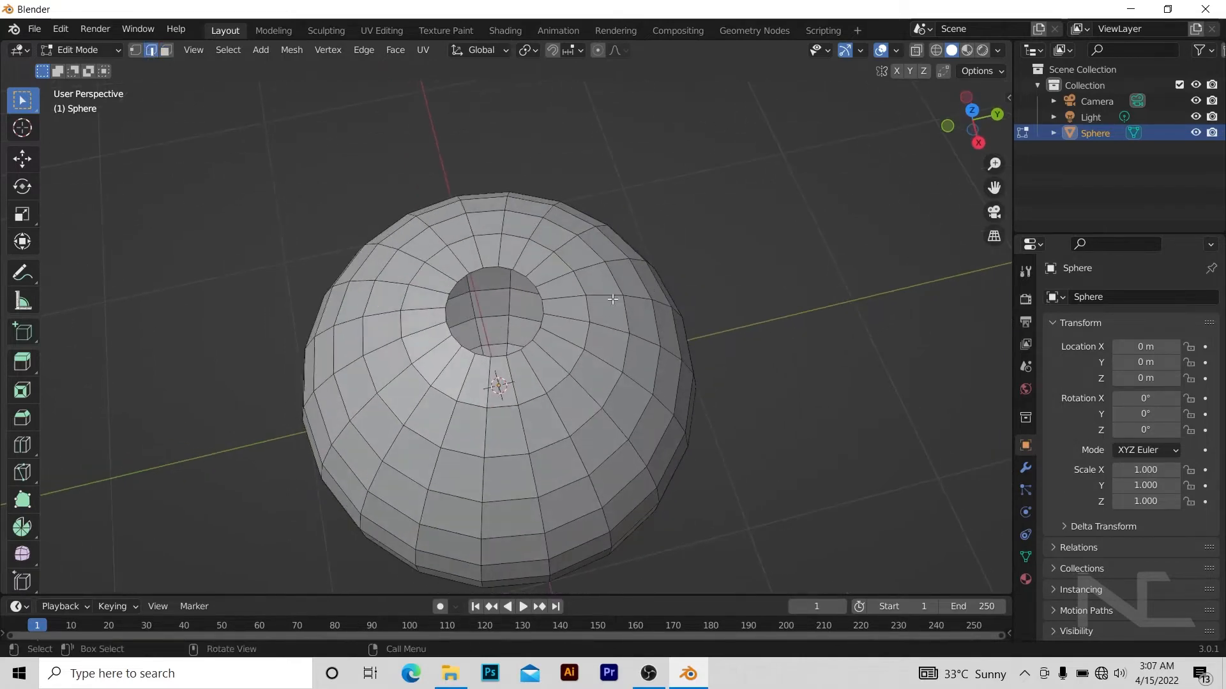
alt+shift+click(528, 346)
middle_drag(662, 274, 694, 225)
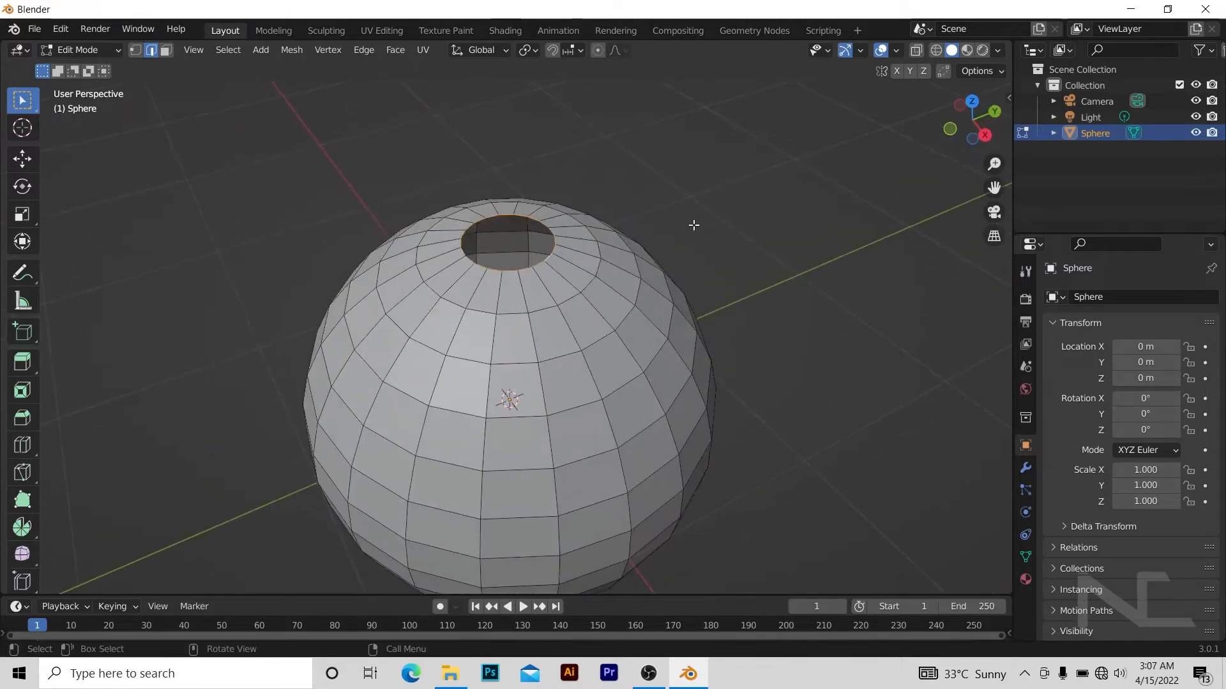
- Enable the Screencast Keys overlay in the viewport sidebar settings and hide the sidebar again
key(n)
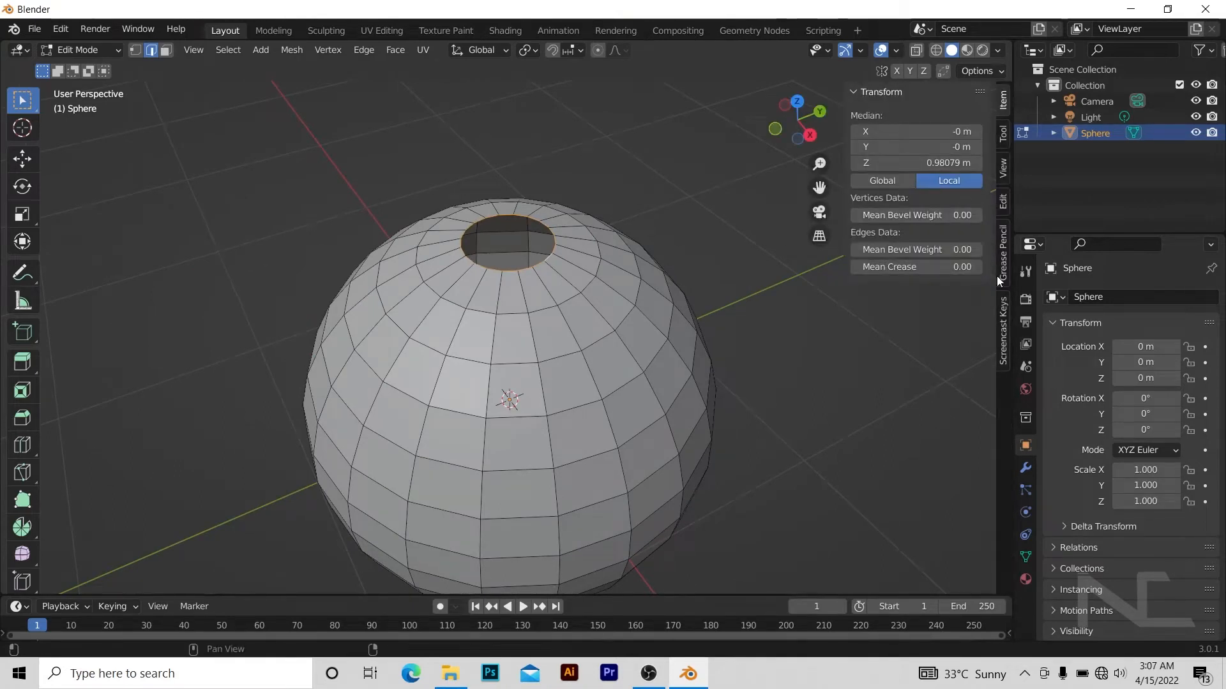
click(1003, 312)
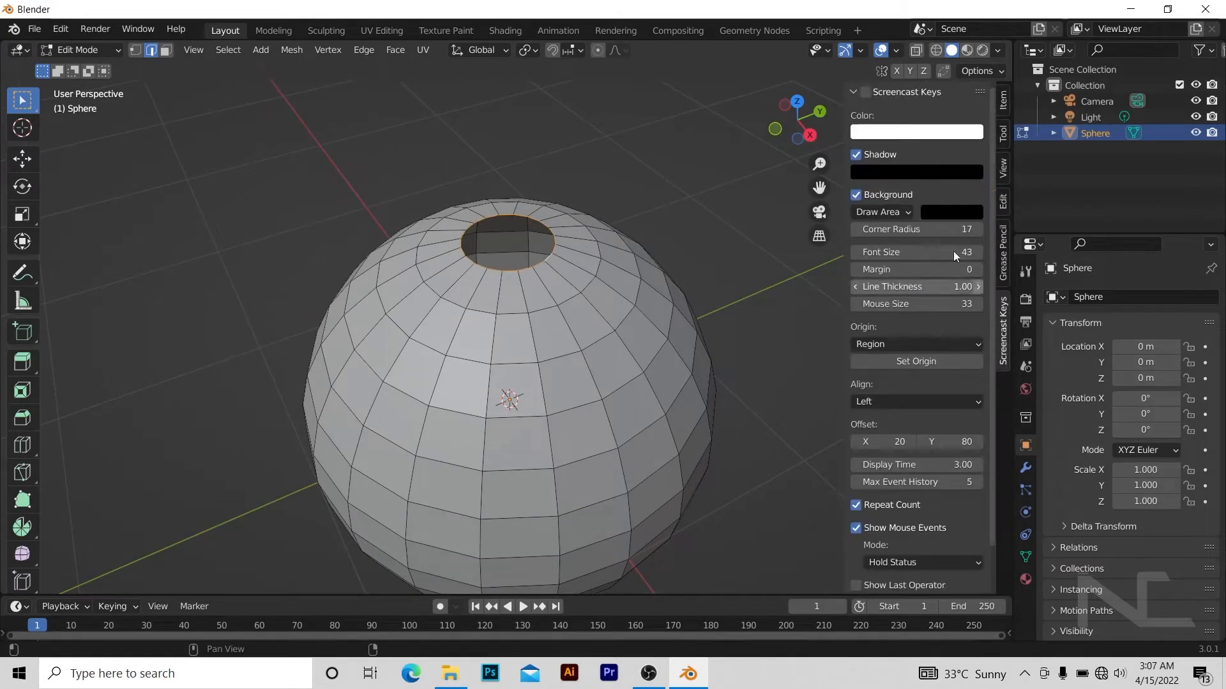
click(866, 93)
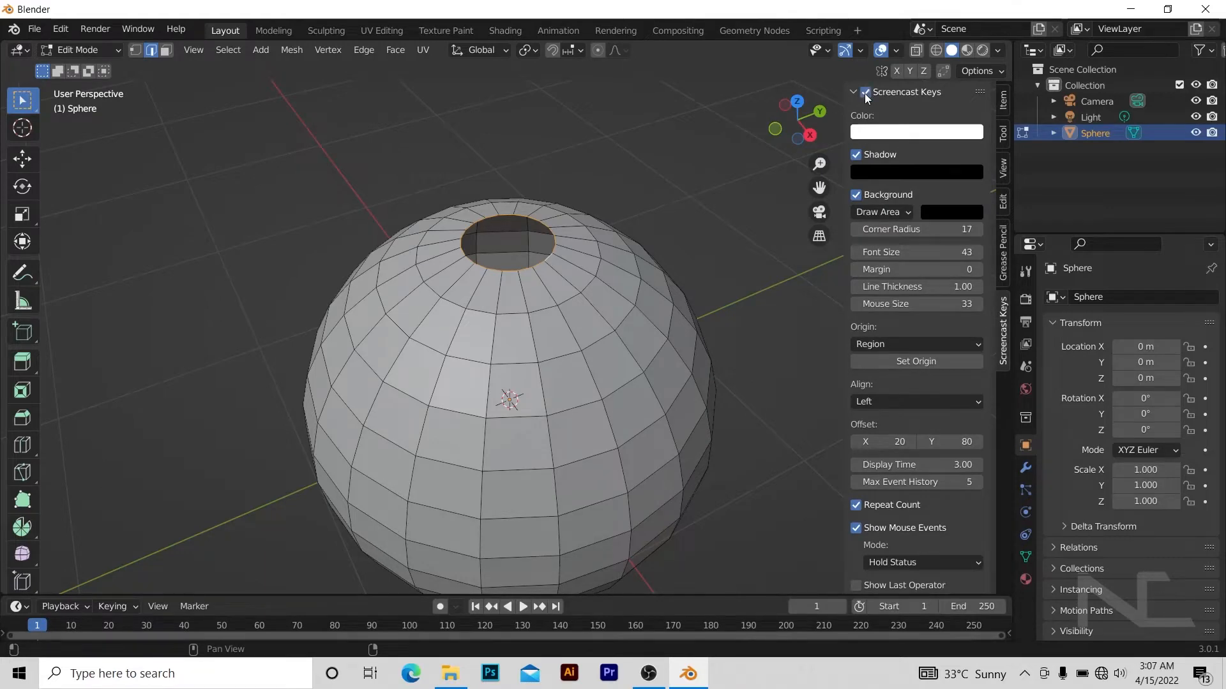
key(n)
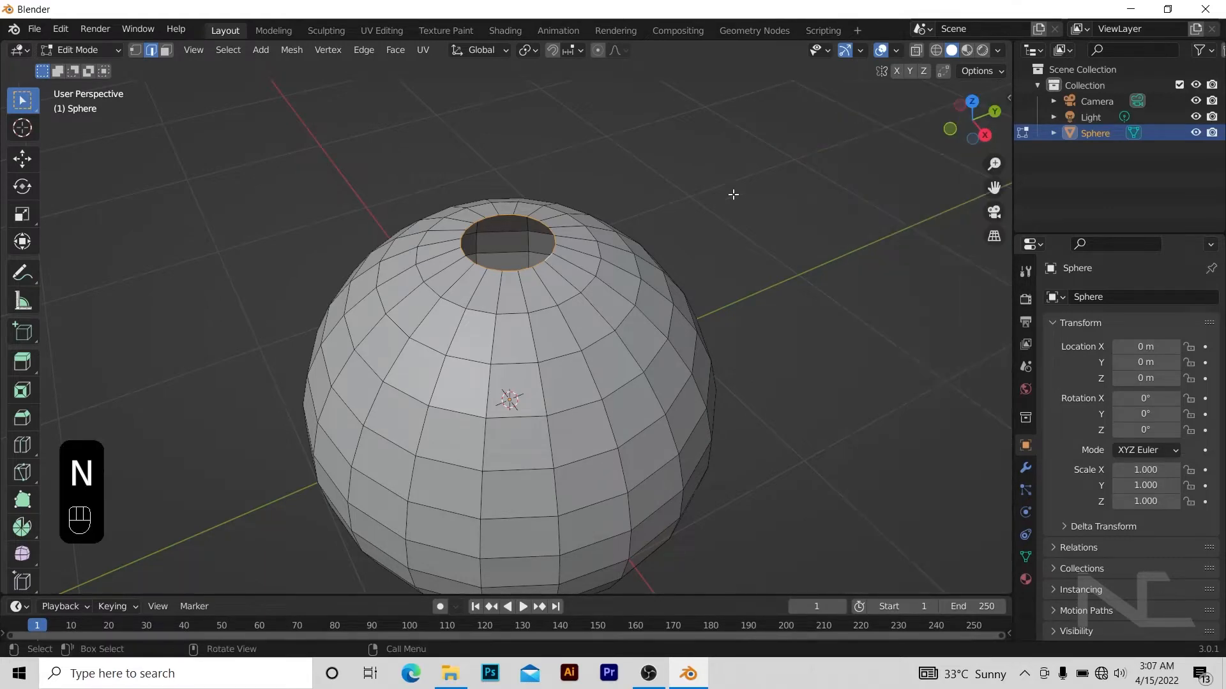
- Try to extrude the hole's edge loop upward freely, without an axis constraint
alt+drag(668, 226, 706, 251)
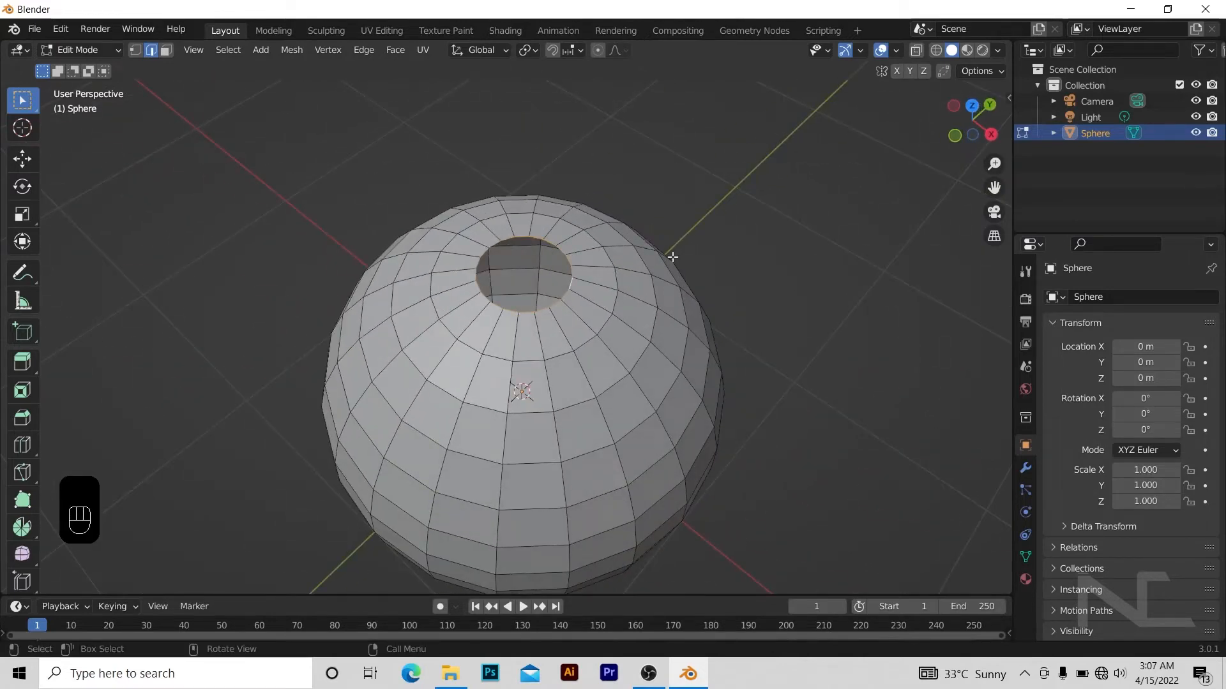
alt+shift+drag(651, 243, 679, 257)
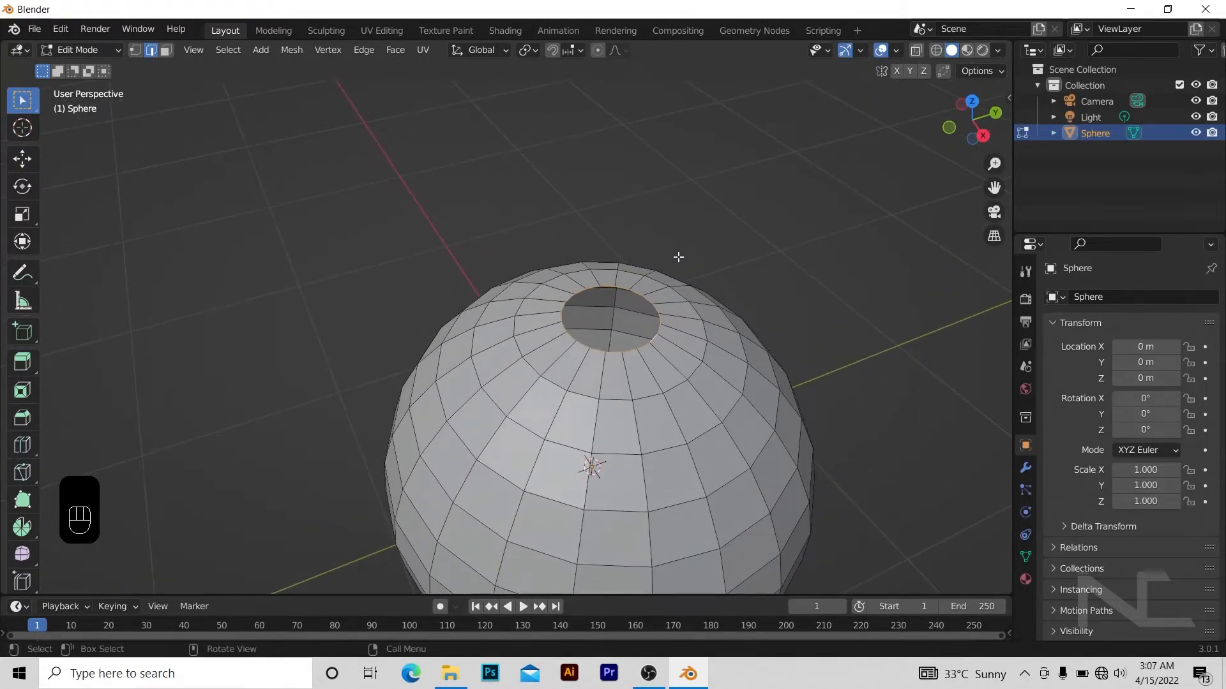
key(e)
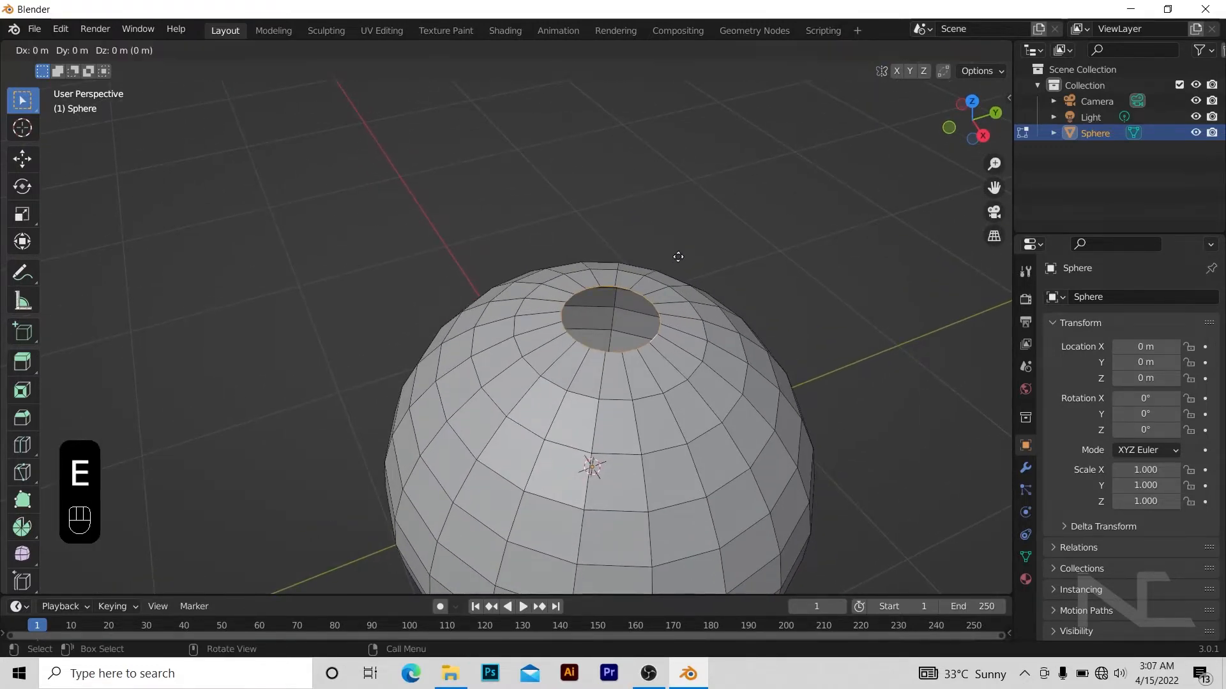
click(671, 201)
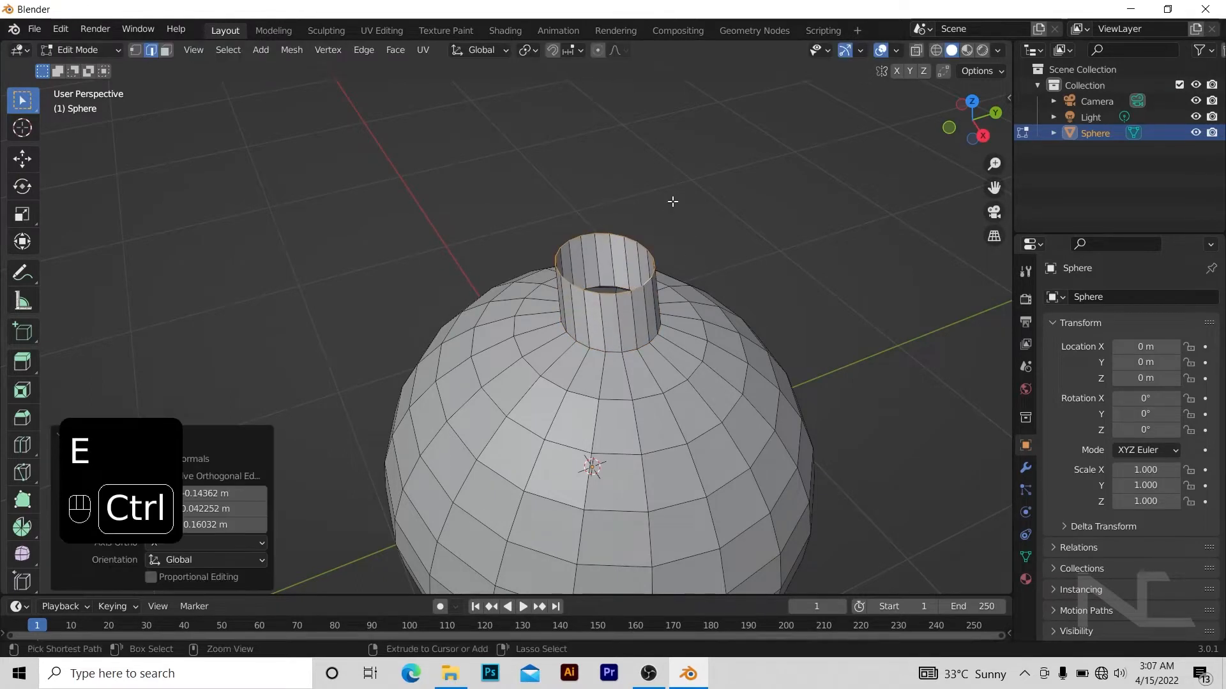
key(ctrl+z)
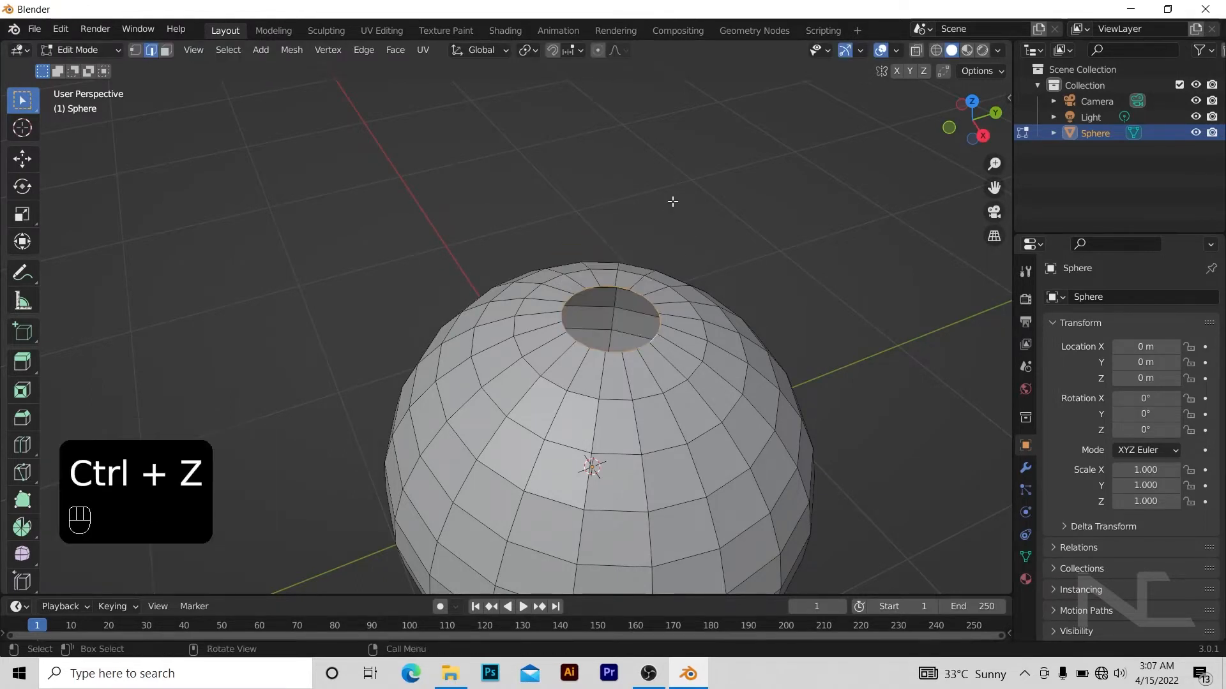
- Extrude the hole's edge loop upward along the global Z axis to form a tall cylindrical neck
key(e)
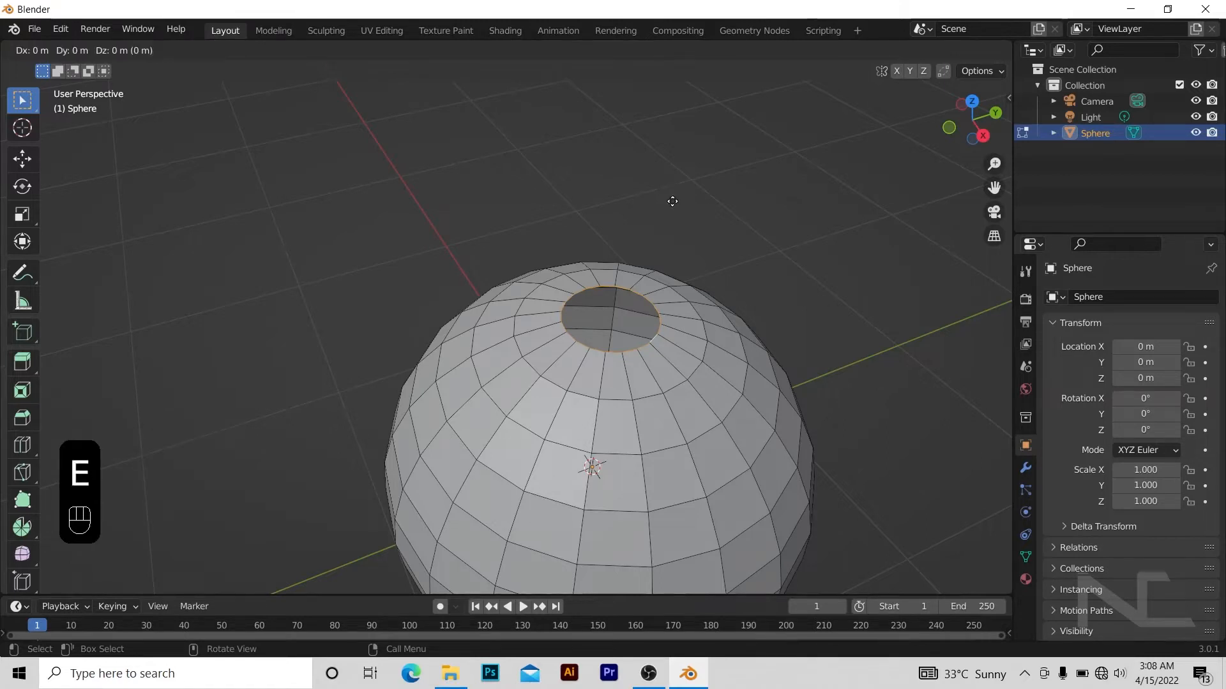
key(z)
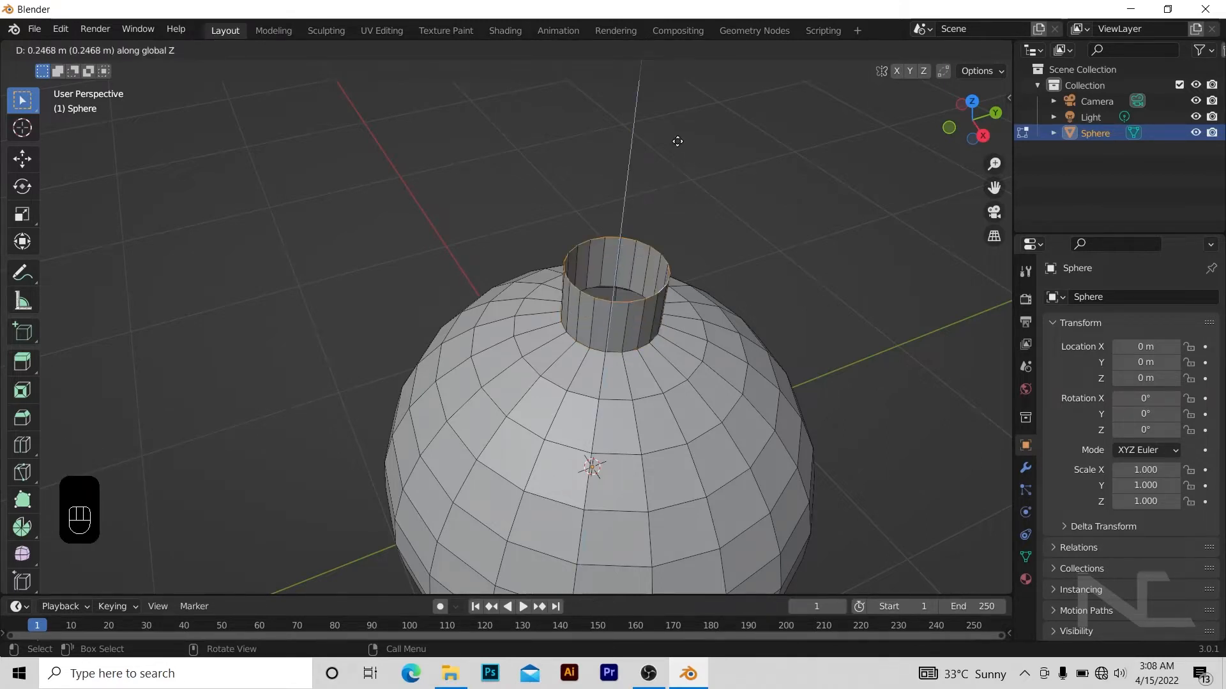
click(690, 69)
- Select the edge loop where the neck meets the sphere and scale it up by about 1.143
alt+drag(814, 207, 747, 143)
key(KP_Subtract)
key(KP_Subtract)
key(KP_Subtract)
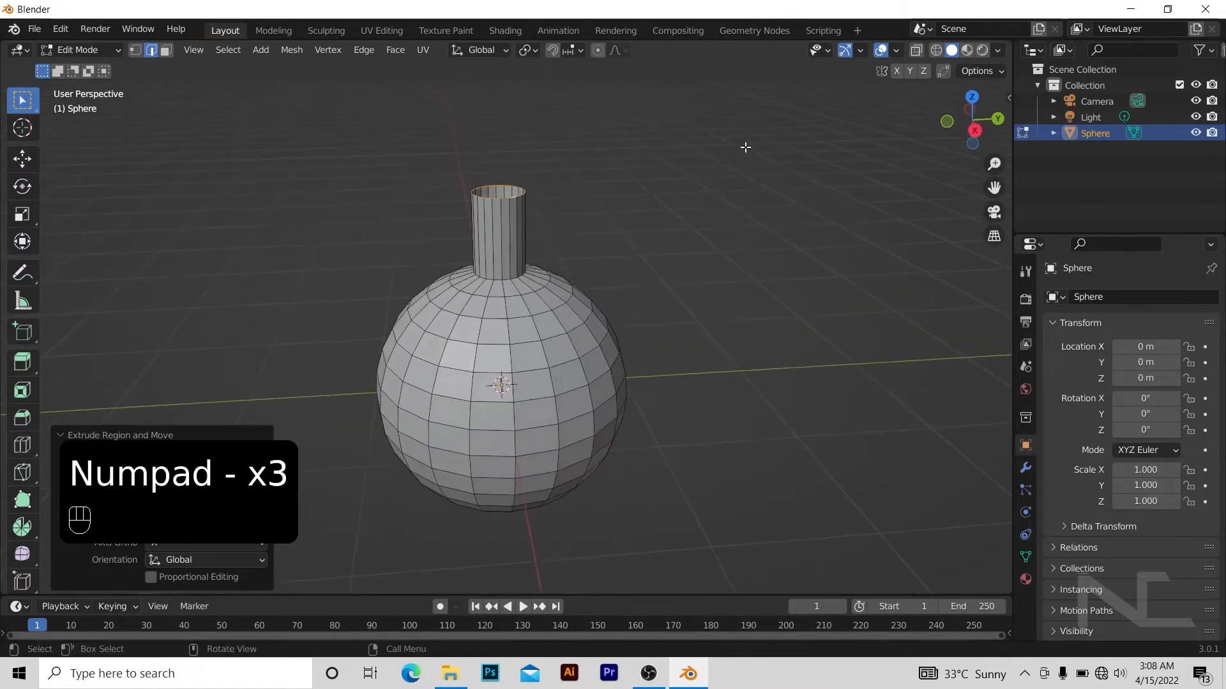
key(KP_Add)
key(KP_Add)
click(519, 250)
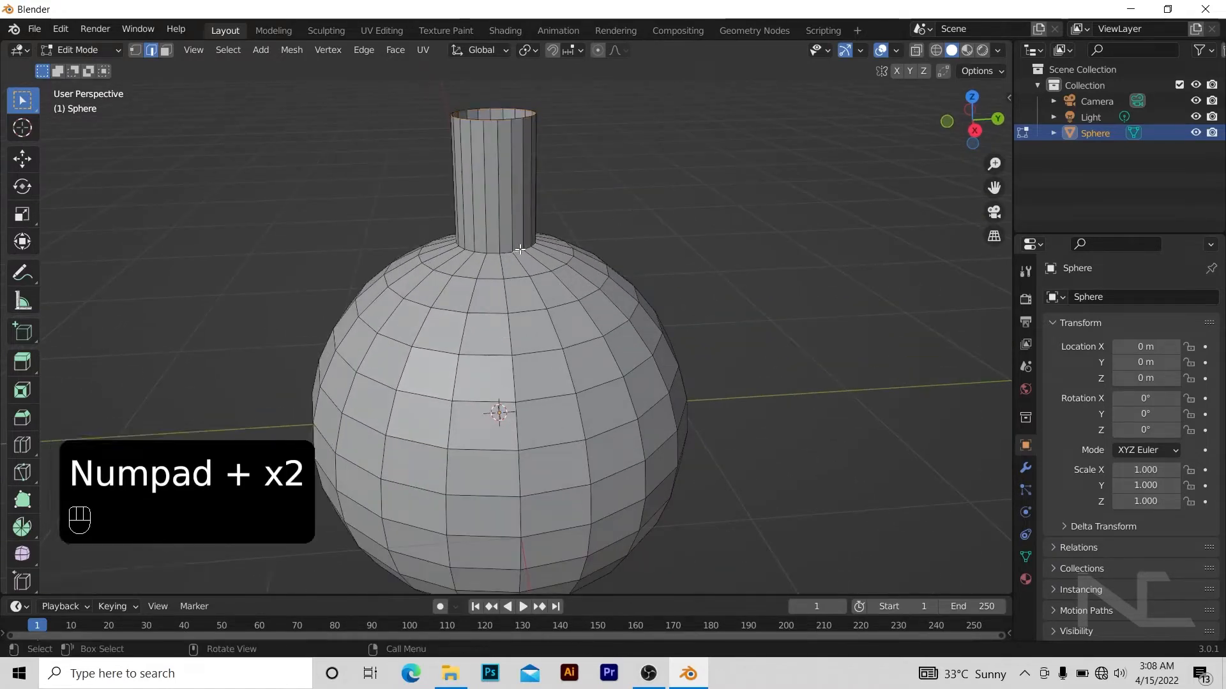
shift+double_click(520, 249)
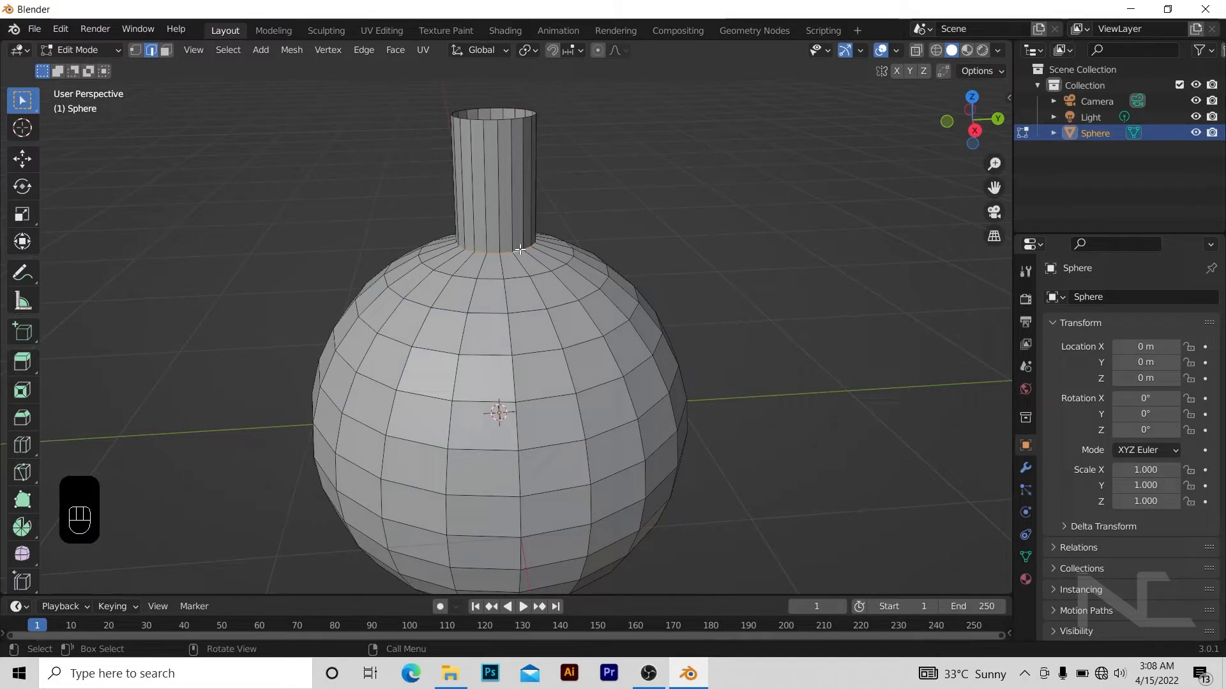
key(s)
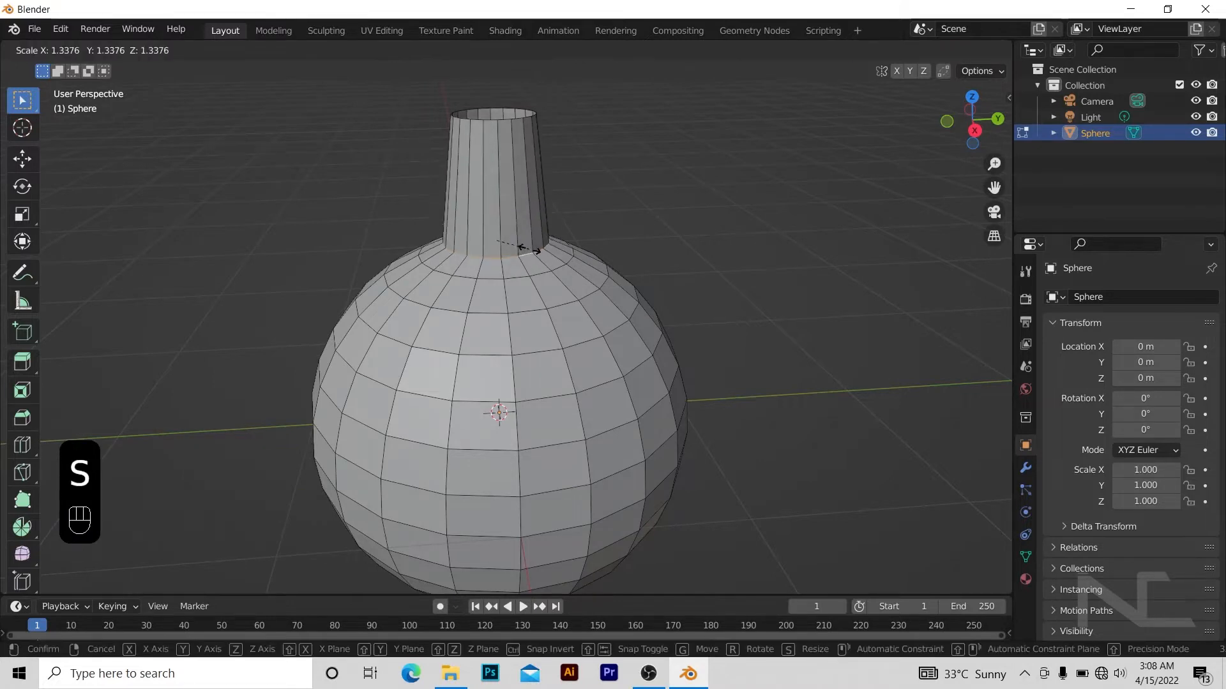
click(523, 249)
- Move the edge loop at the neck's base up about 0.093 m along the global Z axis
key(g)
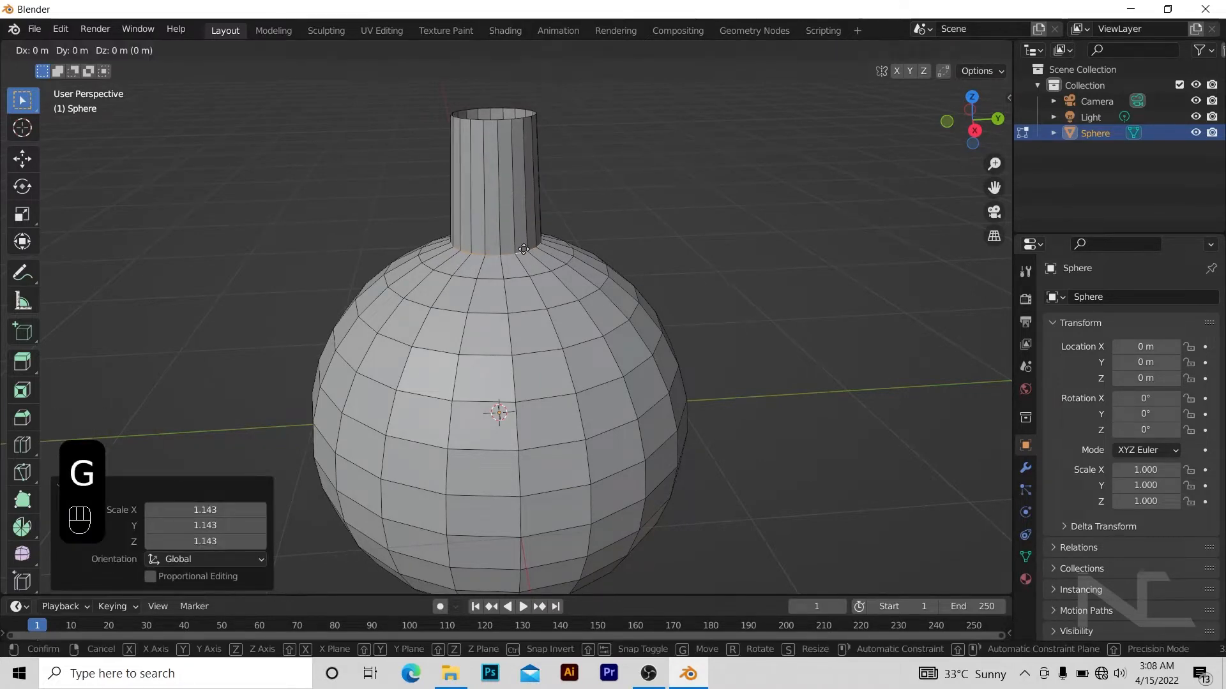
key(z)
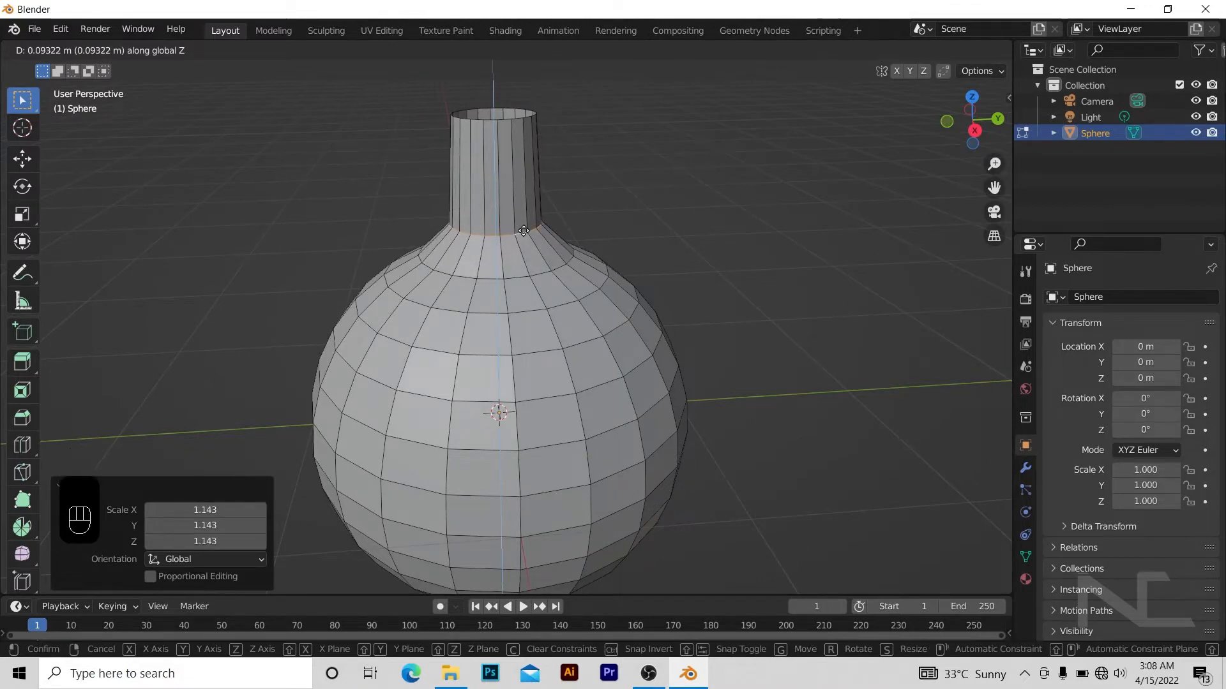
click(524, 230)
- Examine the flask's overall shape and the transition between neck and body
middle_drag(736, 192, 700, 219)
key(KP_Subtract)
key(KP_Subtract)
key(KP_Subtract)
key(KP_Subtract)
key(KP_Subtract)
key(KP_Add)
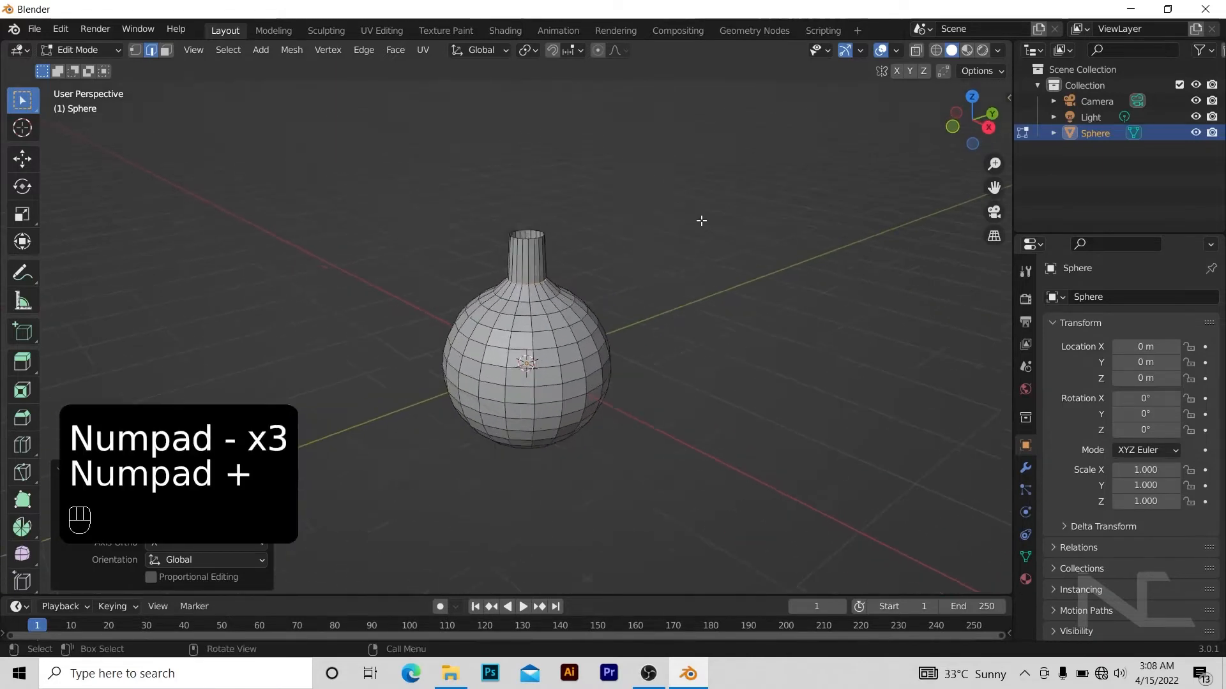
key(KP_Add)
key(KP_Add)
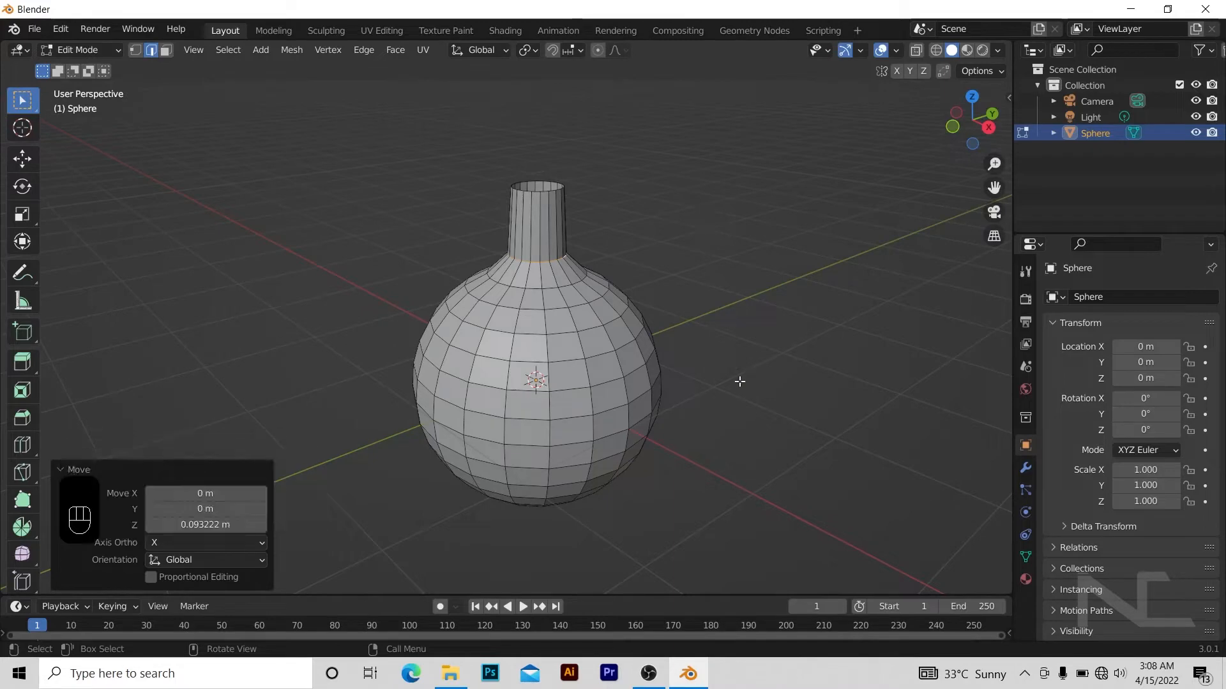
- Select the edge loop around the hole in the sphere's underside, fill it with a face, and clear the selection
alt+middle_drag(738, 383, 722, 246)
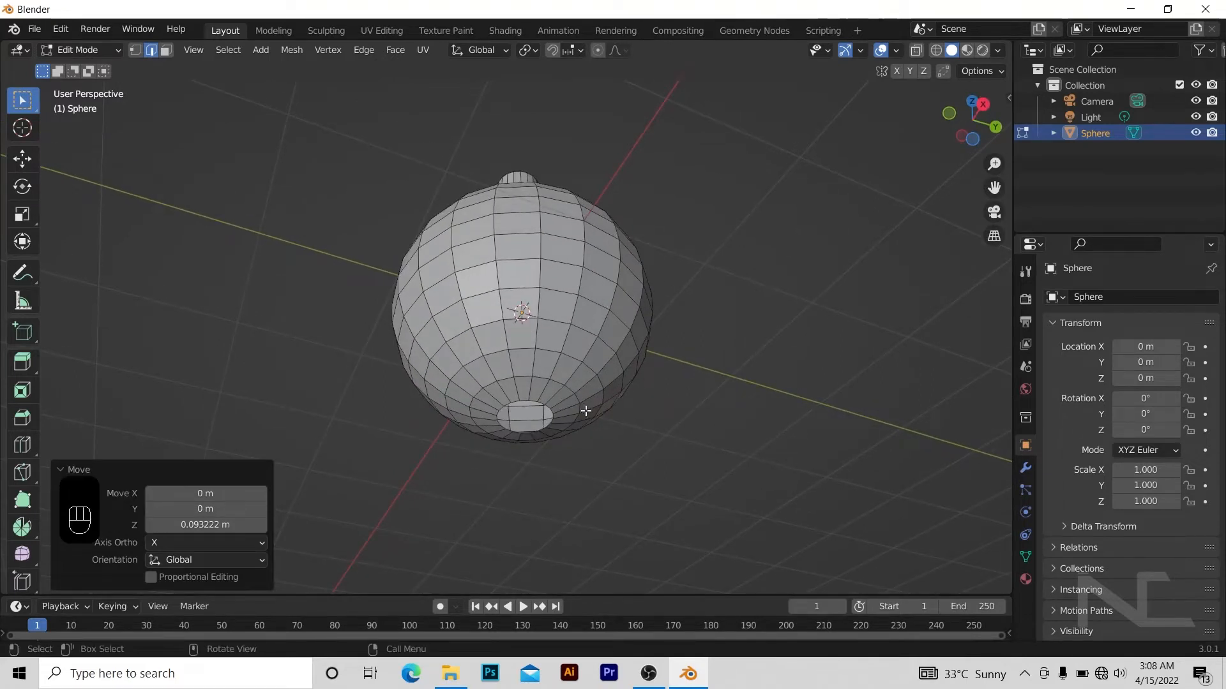
key(KP_Subtract)
key(KP_Add)
key(KP_Add)
key(KP_Add)
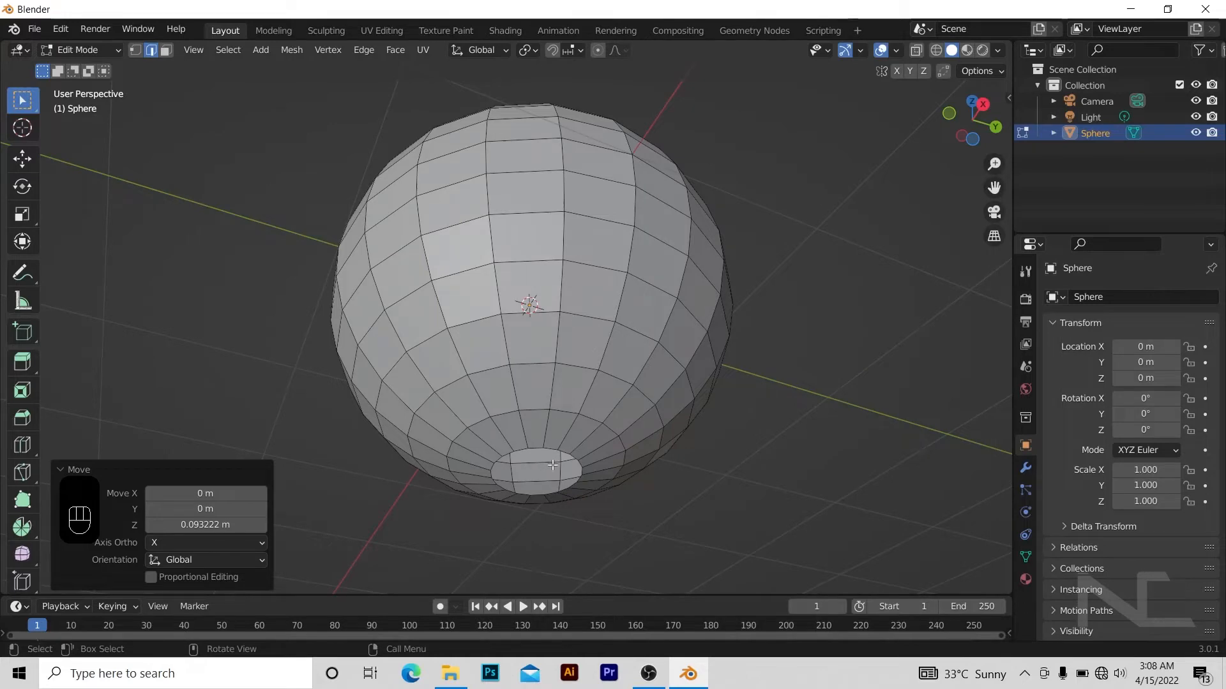
alt+drag(571, 464, 633, 413)
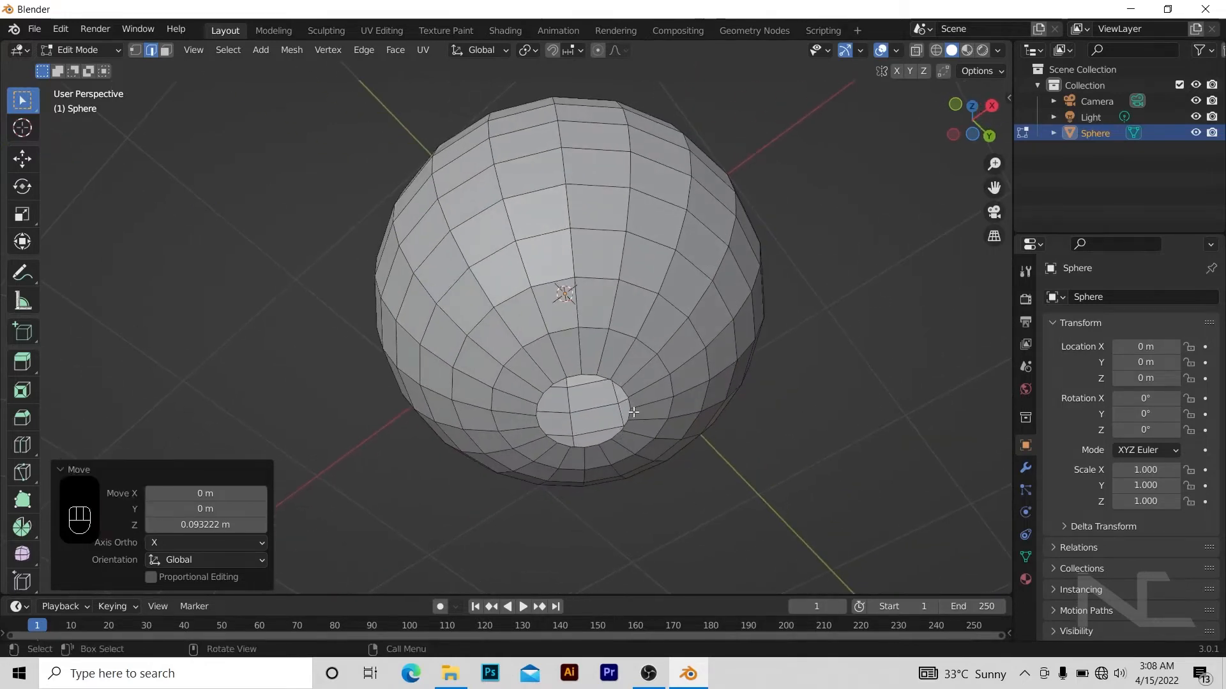
shift+click(610, 382)
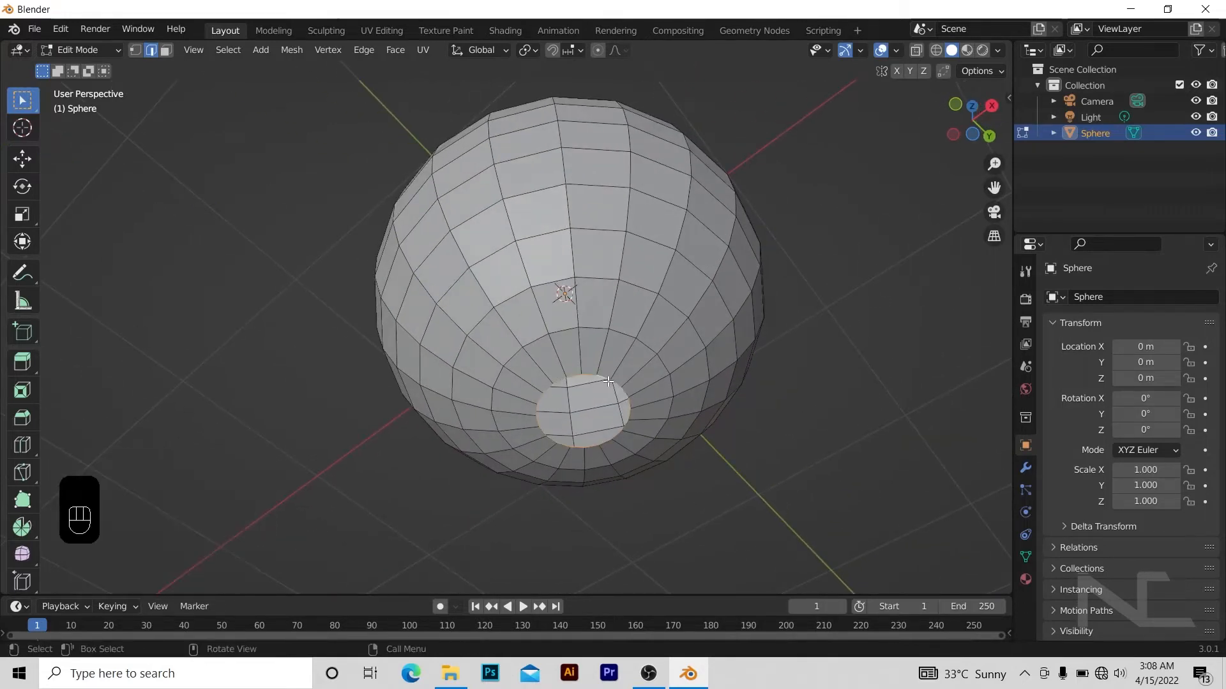
key(f)
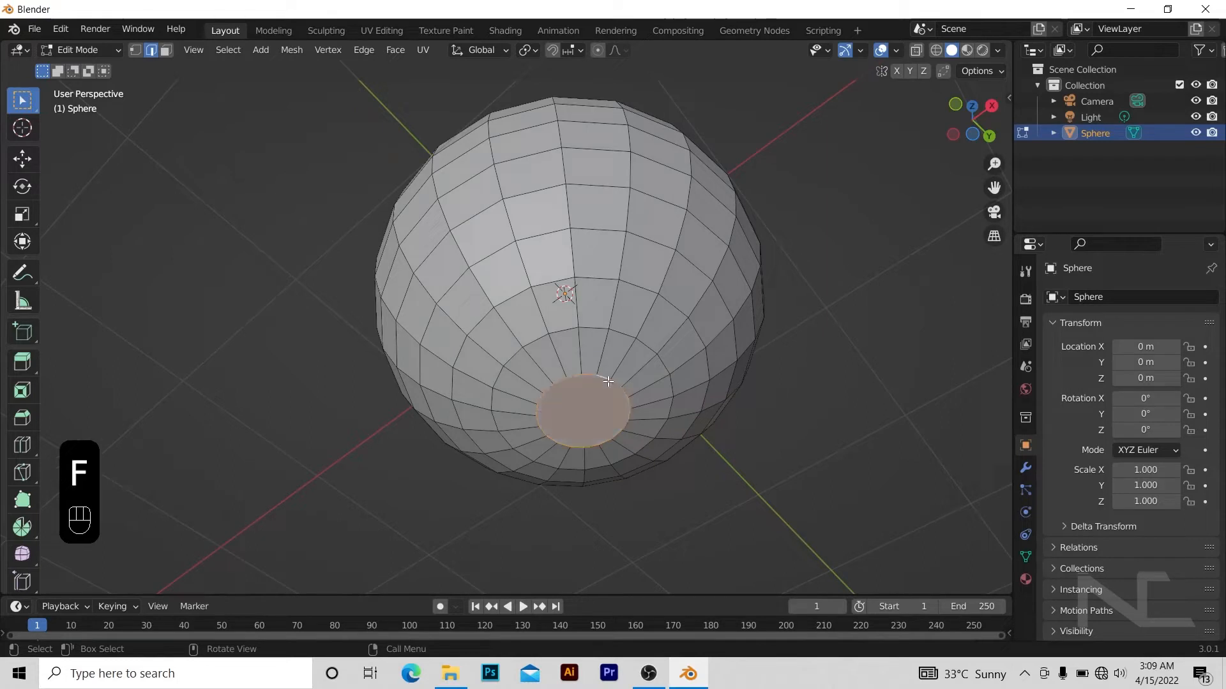
click(864, 334)
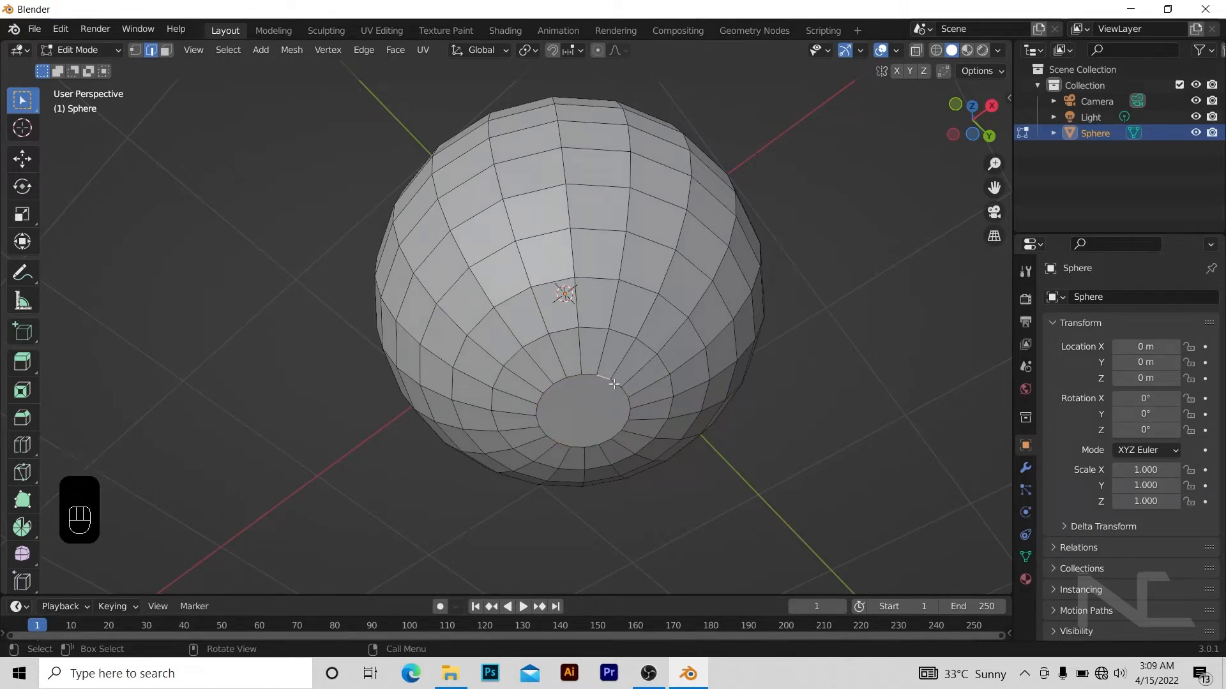
- In face selection, select the round bottom face and scale it down by about 0.446, and again by about 0.474
alt+drag(614, 400, 644, 400)
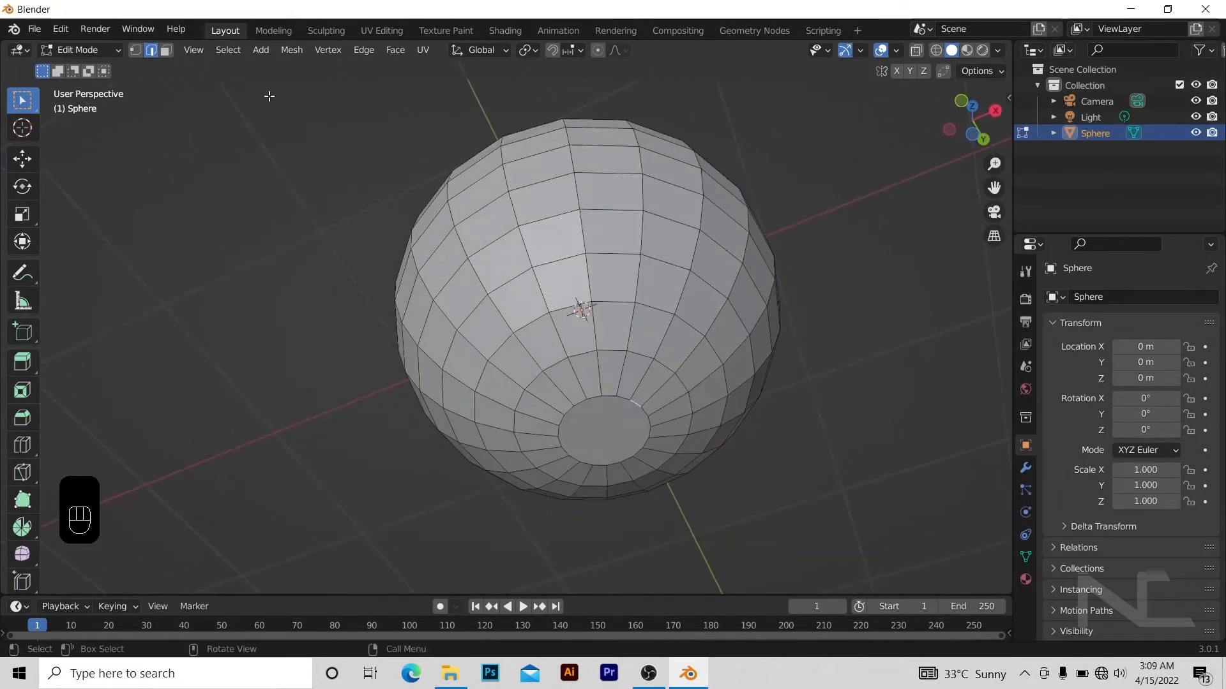
click(166, 51)
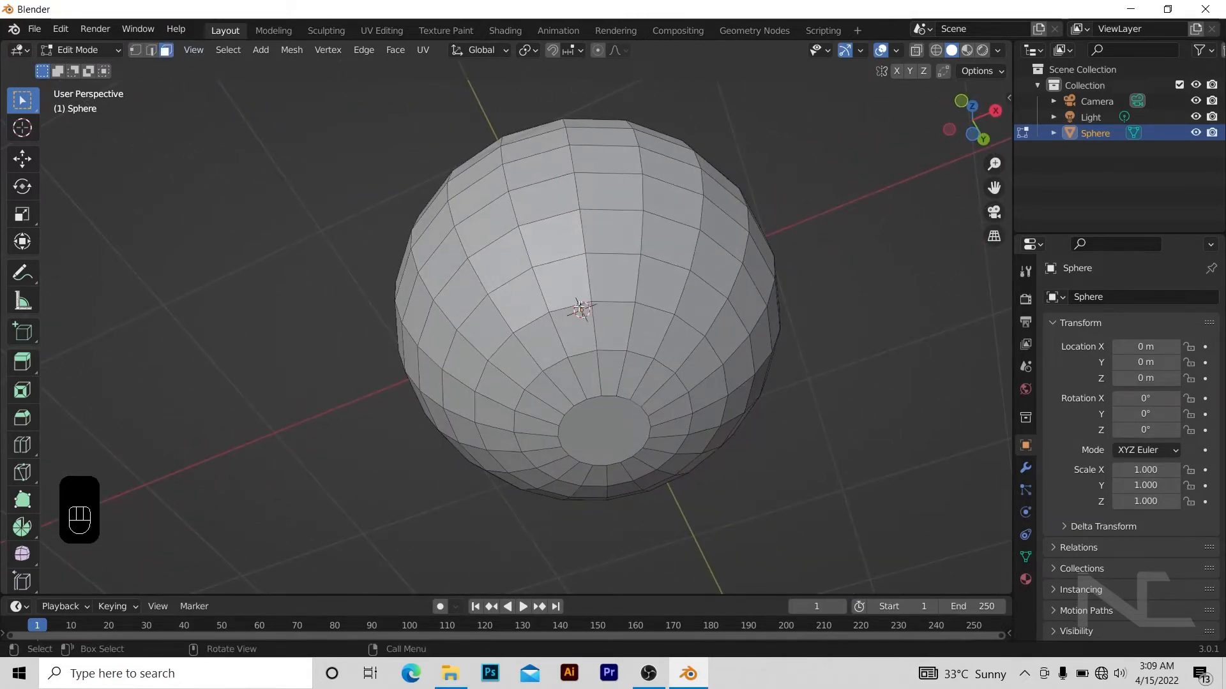
click(602, 421)
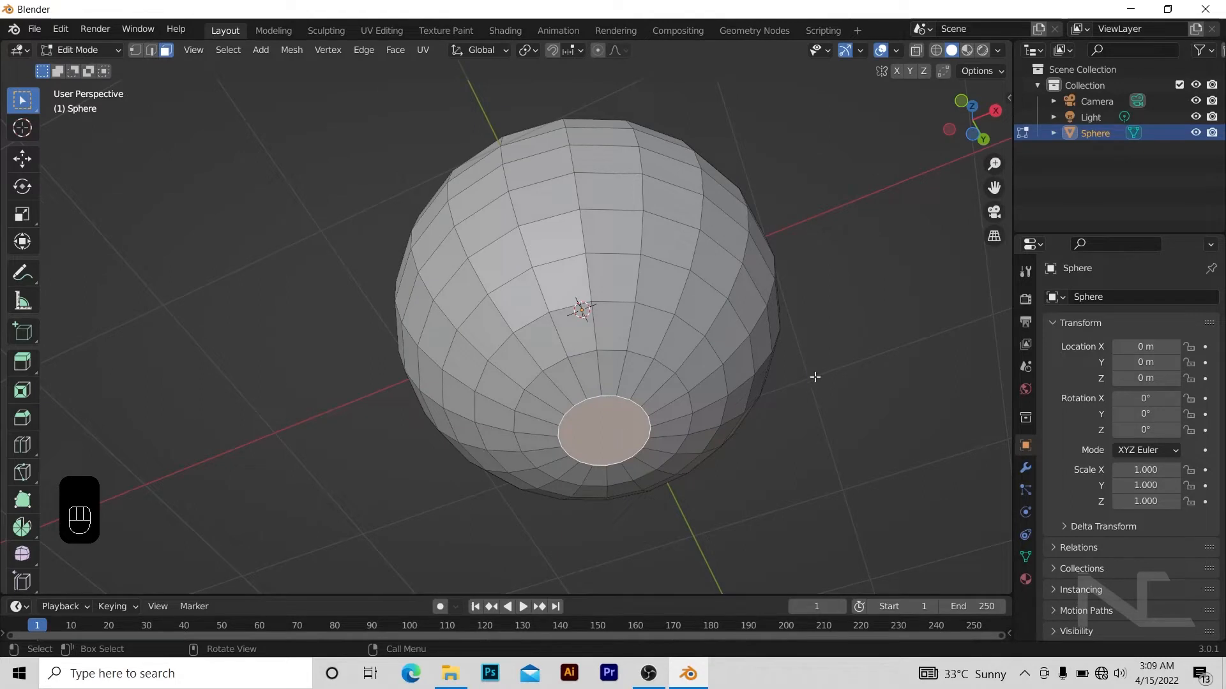
key(s)
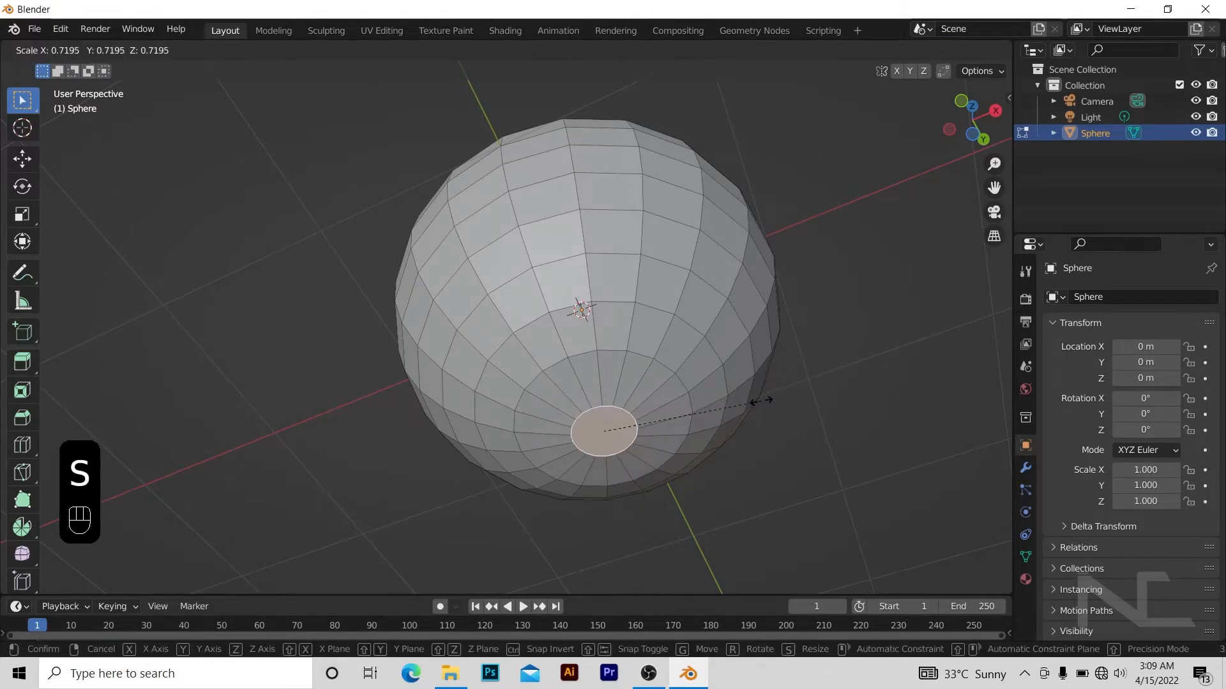
click(703, 424)
middle_drag(741, 412, 657, 425)
key(s)
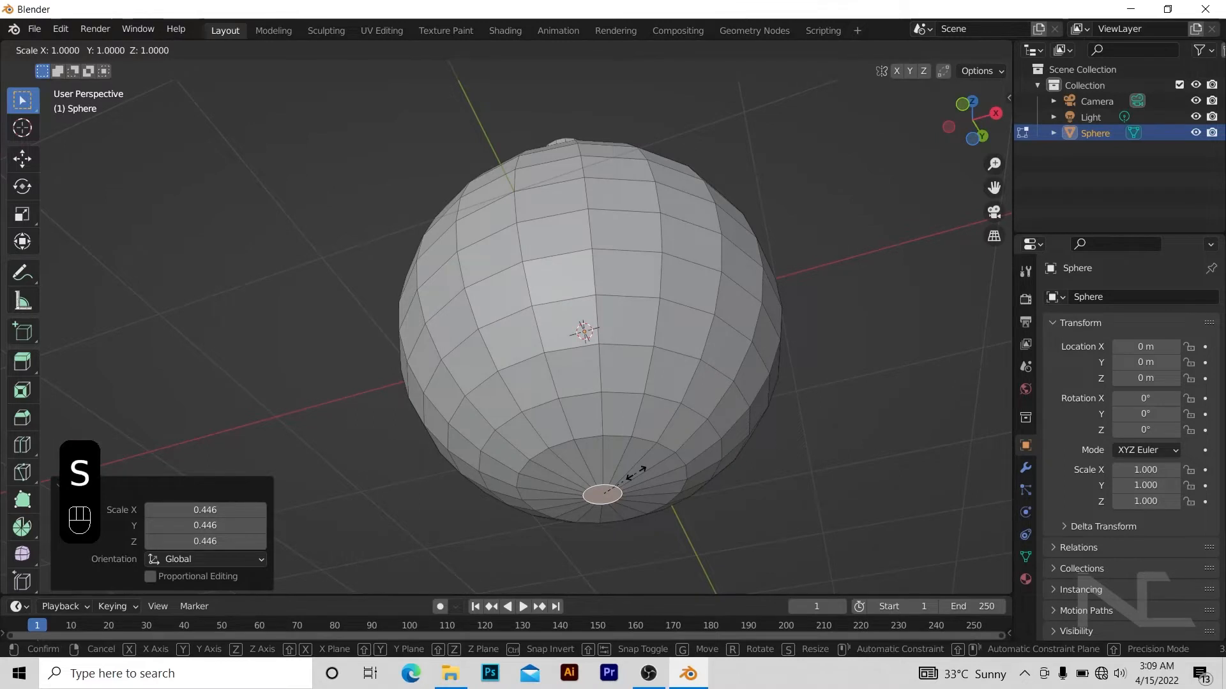
click(614, 493)
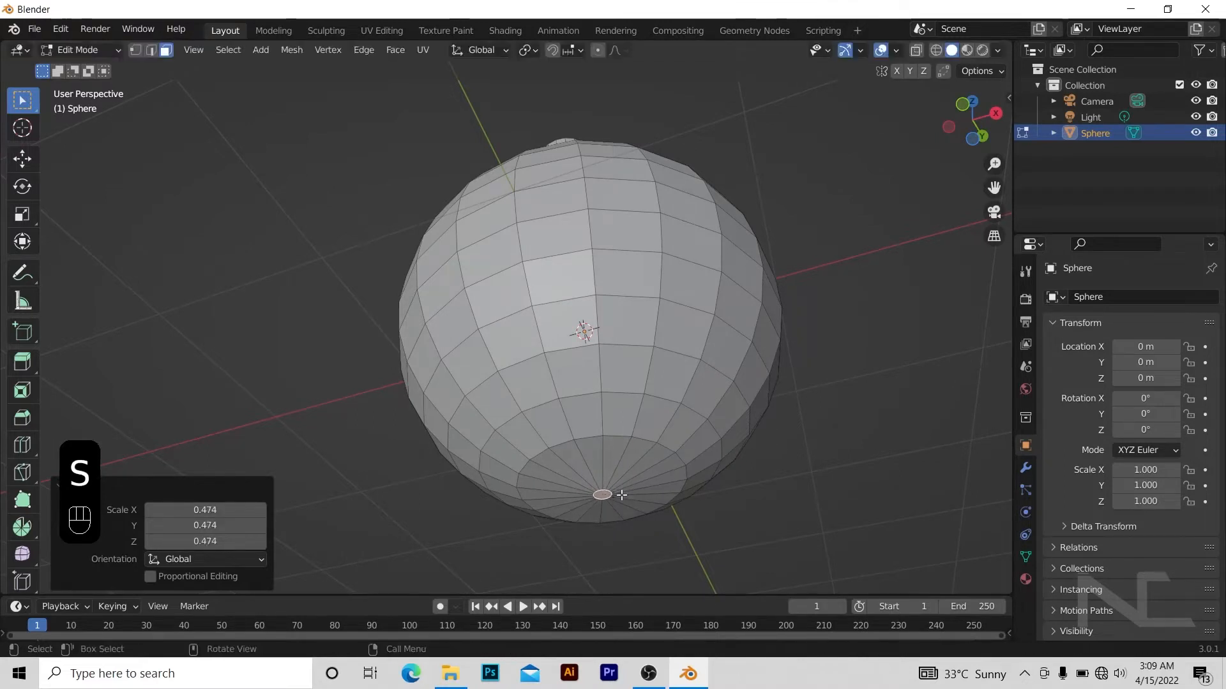
- In edge selection, select the edge loop surrounding the small bottom face's ring and scale it by about 0.91
click(643, 434)
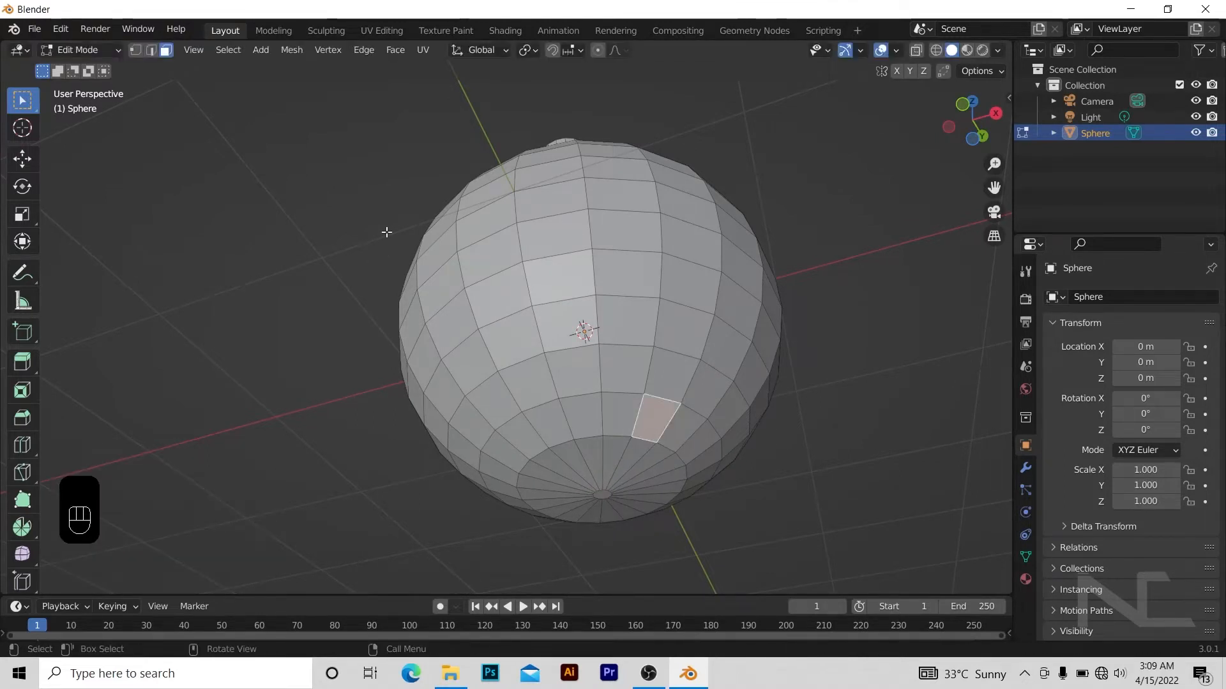
click(151, 50)
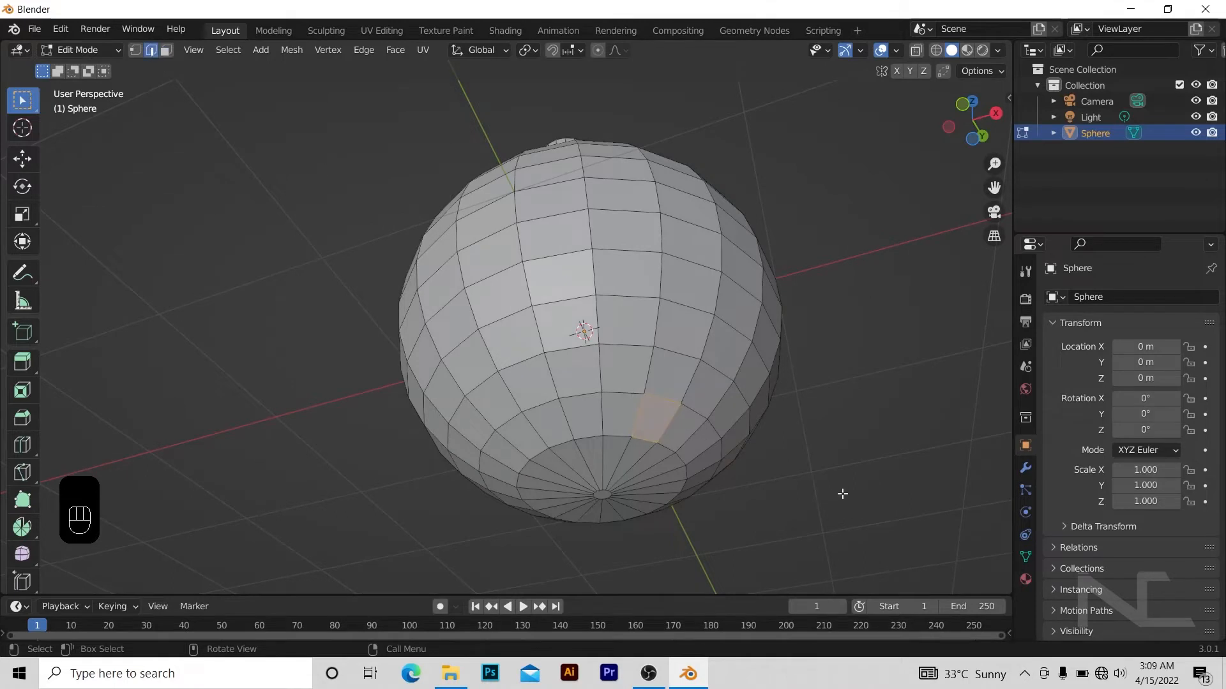
click(739, 461)
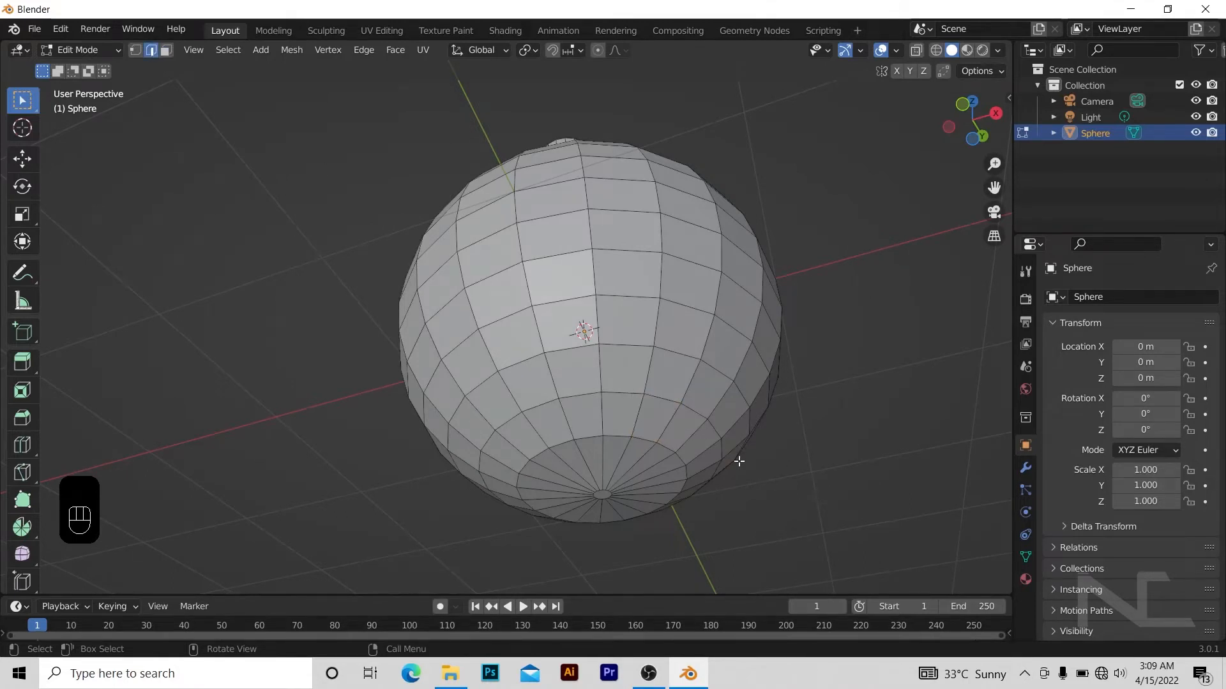
shift+click(646, 440)
key(s)
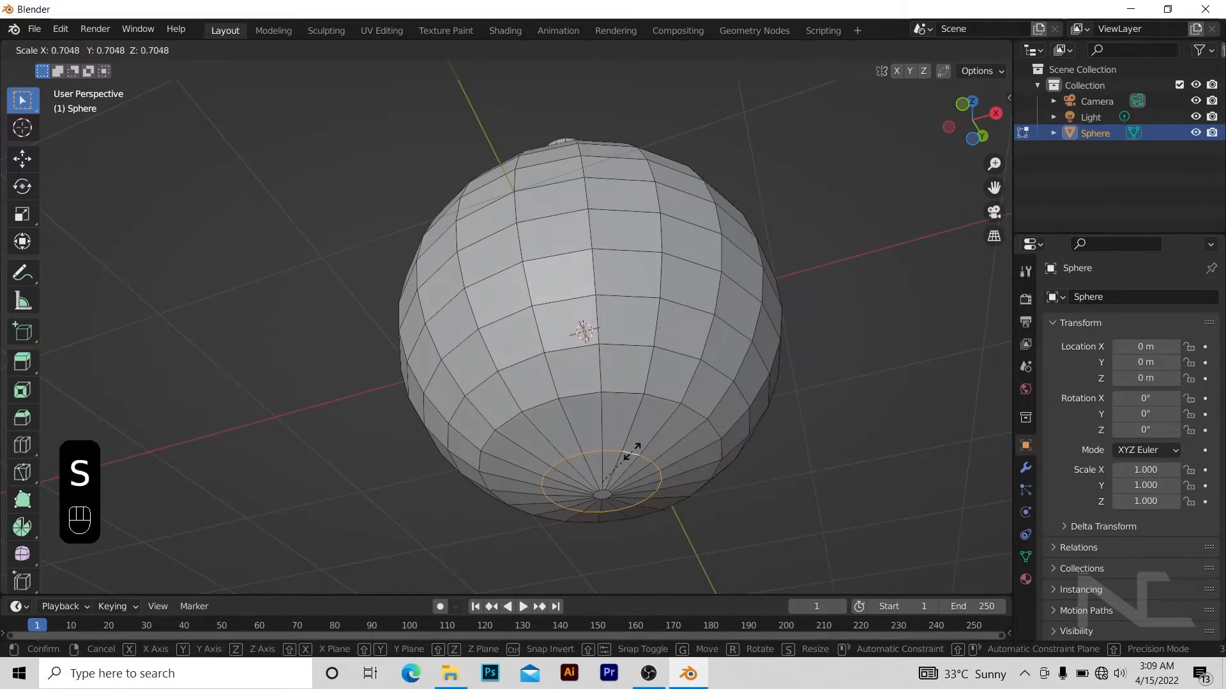
click(645, 447)
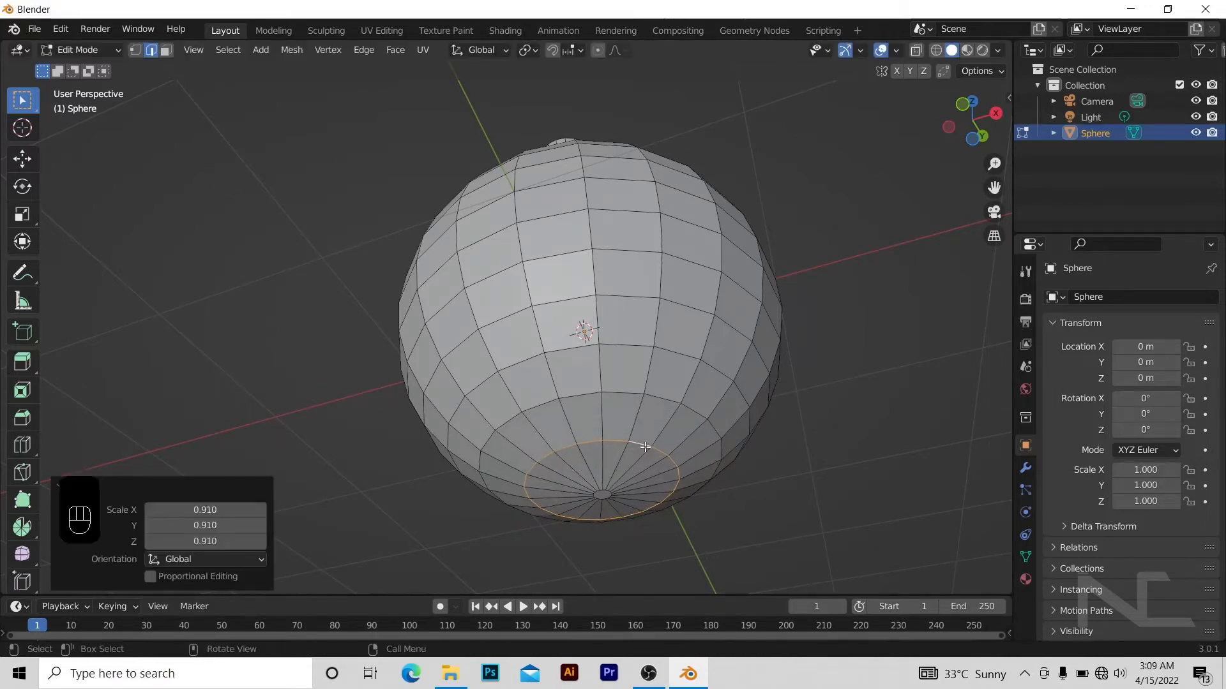
alt+middle_drag(644, 447, 706, 383)
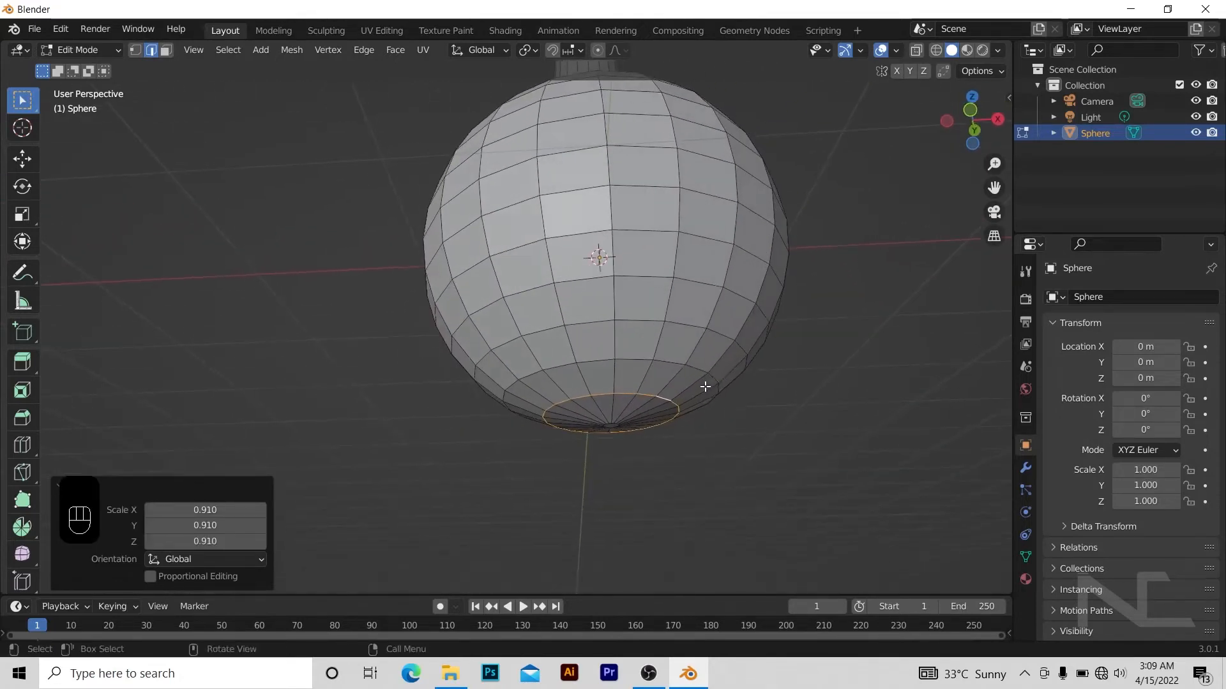
- Examine the flask's base, body and neck from several angles in both Edit Mode and Object Mode
click(815, 388)
key(Tab)
mouse_move(814, 389)
middle_down()
mouse_move(765, 342)
mouse_move(708, 457)
mouse_move(749, 530)
mouse_move(840, 398)
mouse_move(805, 387)
middle_up()
key(Tab)
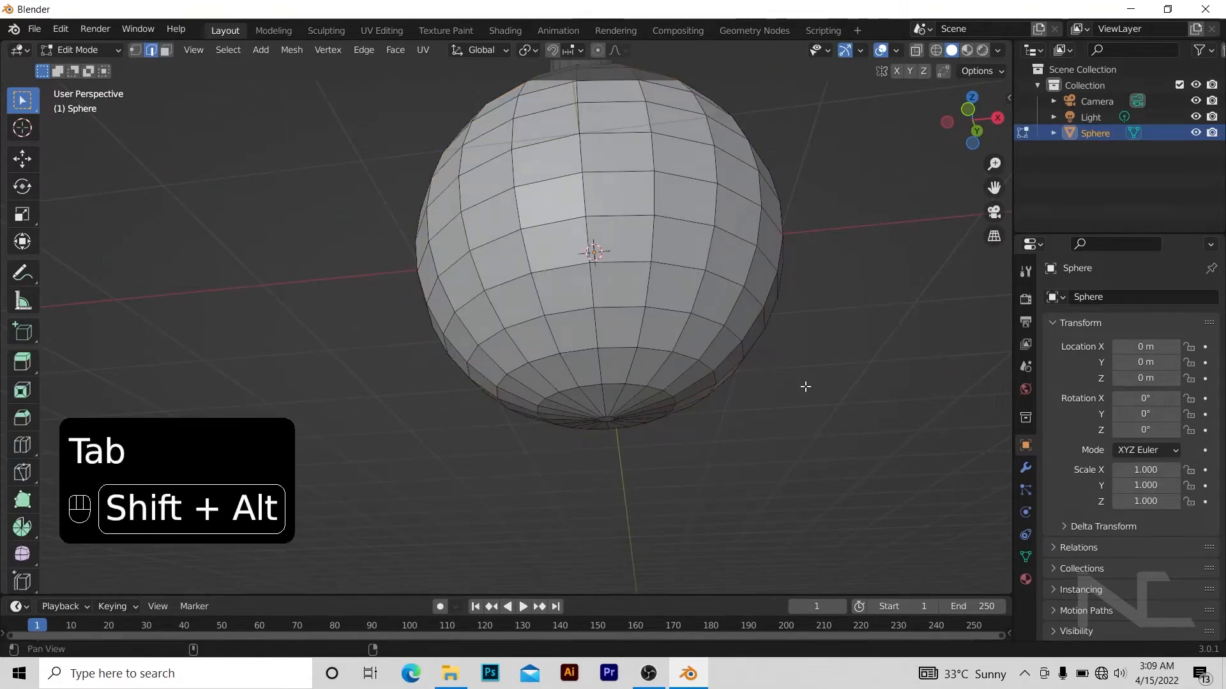
alt+drag(804, 386, 732, 574)
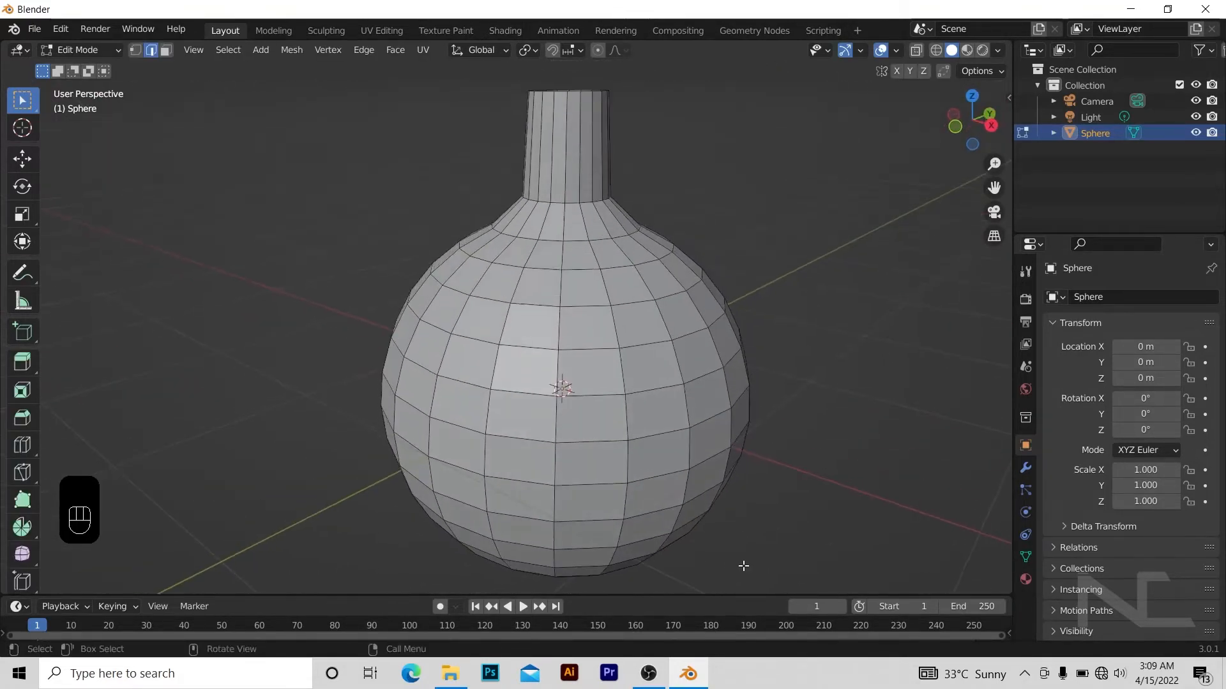
key(KP_Subtract)
key(KP_Subtract)
key(KP_Subtract)
alt+drag(771, 324, 637, 306)
key(Tab)
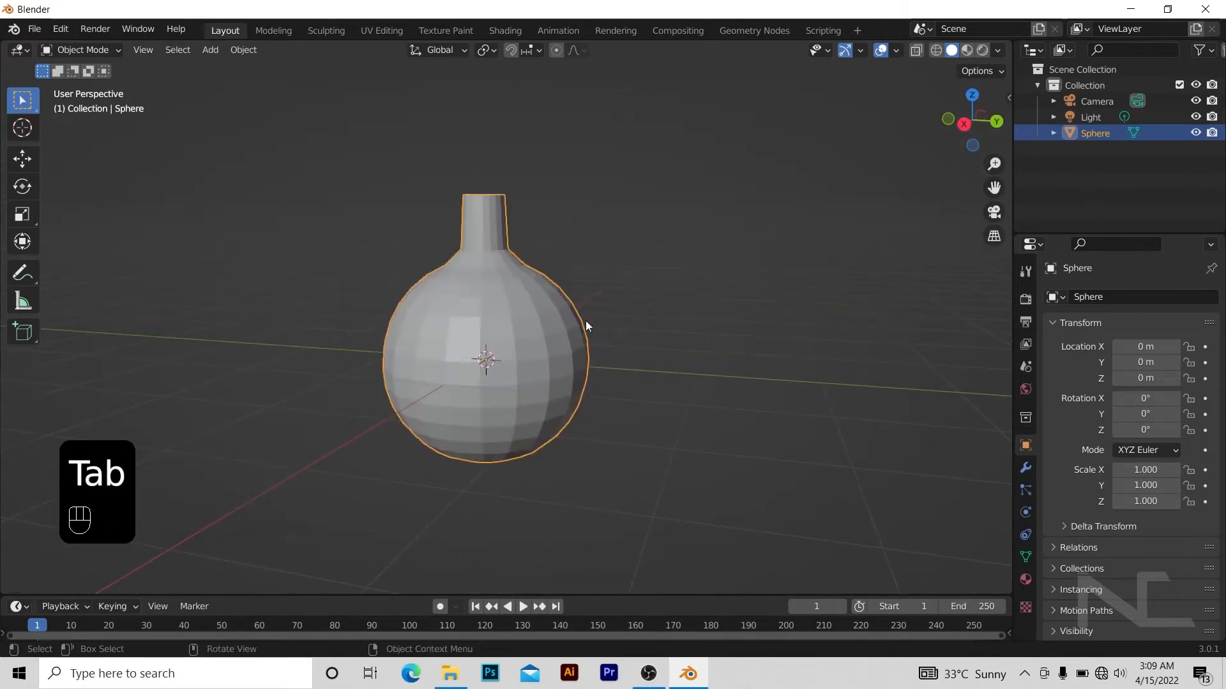
key(KP_Add)
key(KP_Add)
alt+shift+drag(585, 320, 654, 376)
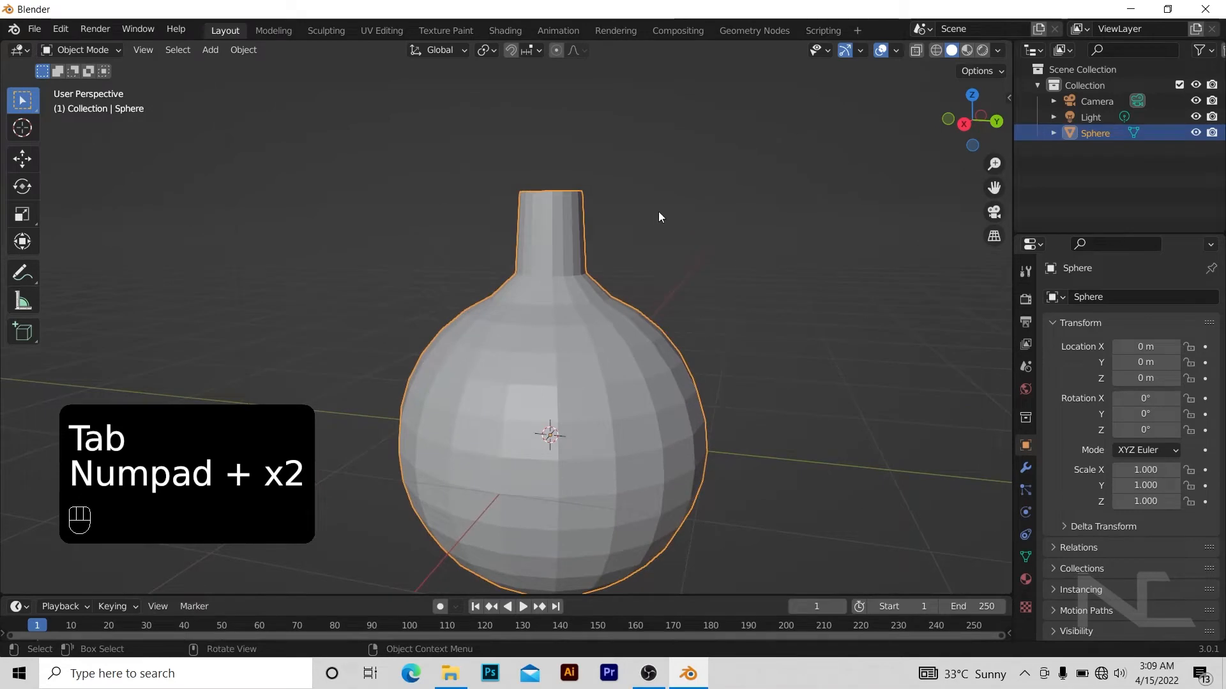
- In Edit Mode, add a loop cut around the neck and slide it close to the rim, with a factor of about -0.810
key(Tab)
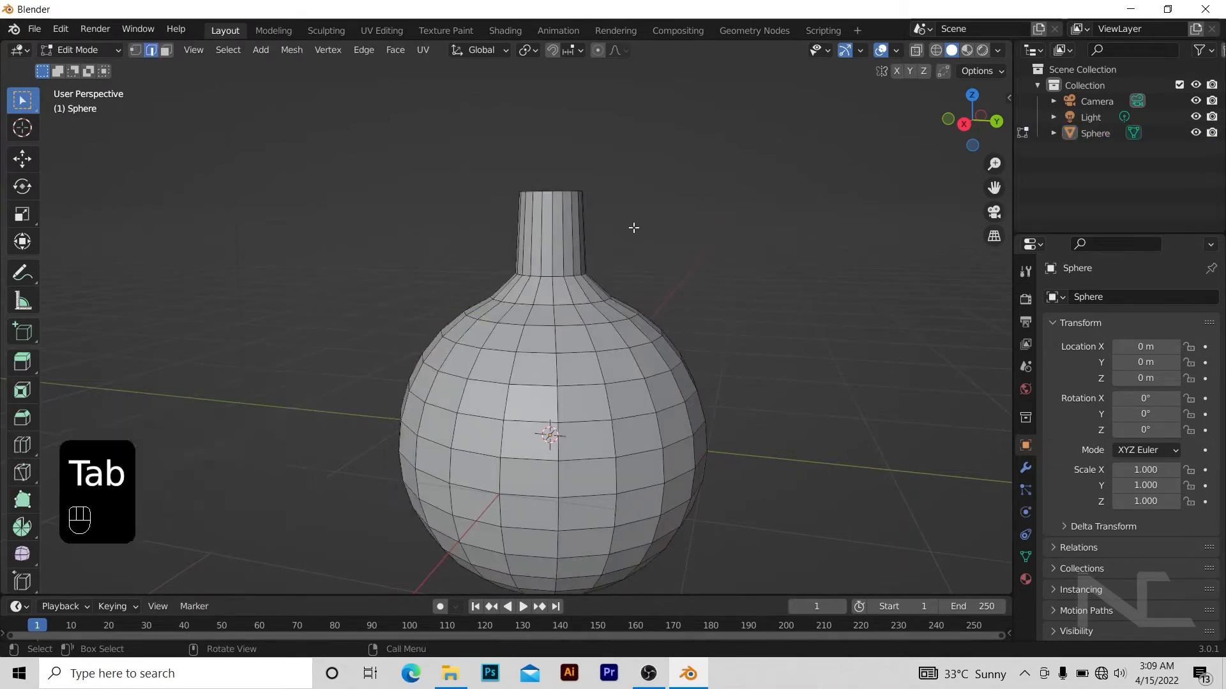
key(ctrl)
key(ctrl+r)
click(568, 220)
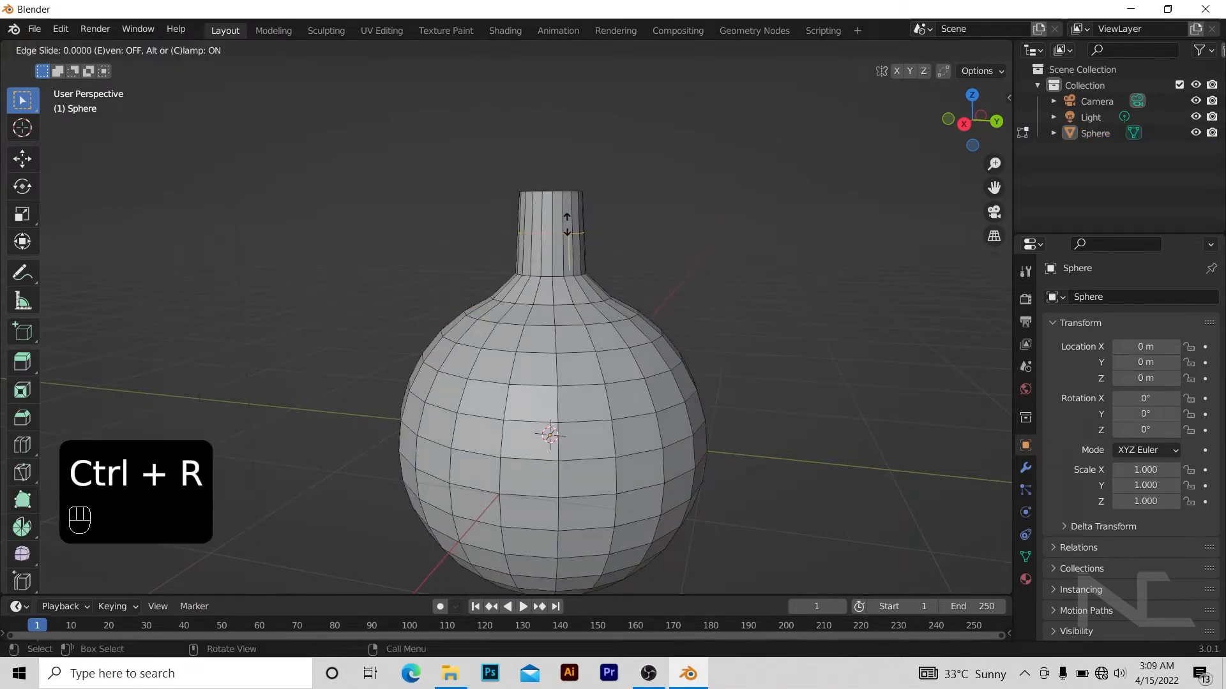
click(588, 190)
alt+middle_drag(658, 211, 701, 155)
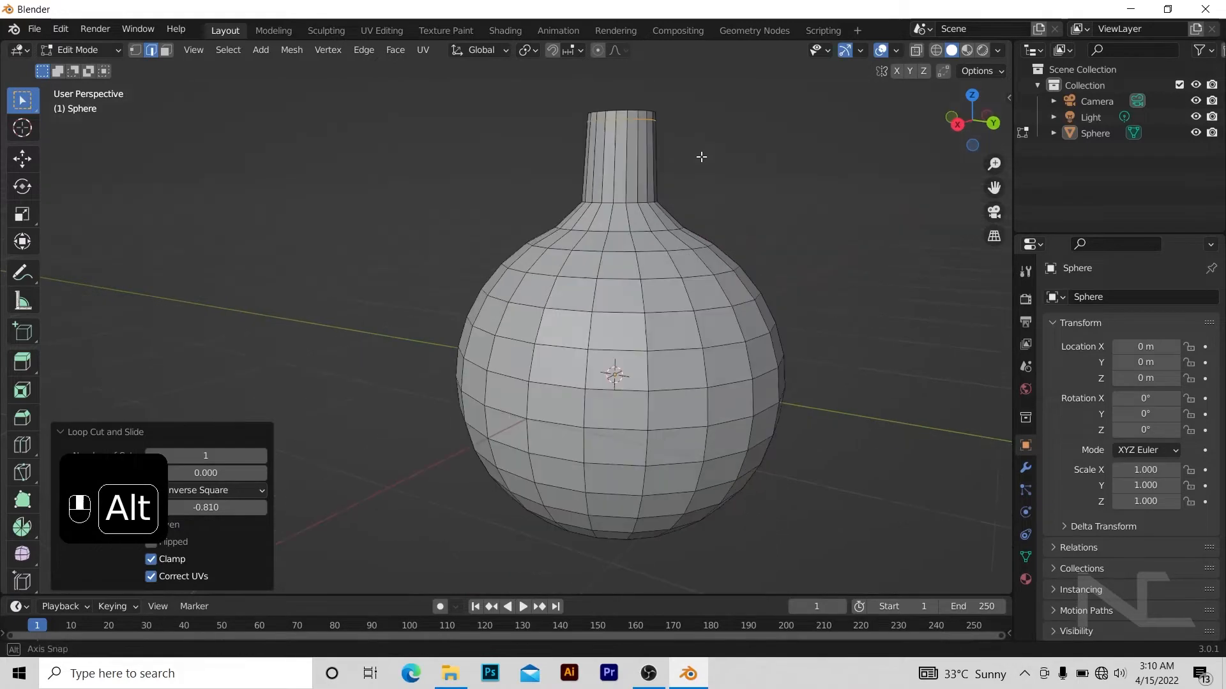
- Add a centred loop cut, without sliding it, between the cut near the rim and the neck's base
key(ctrl+r)
click(613, 172)
right_click(614, 171)
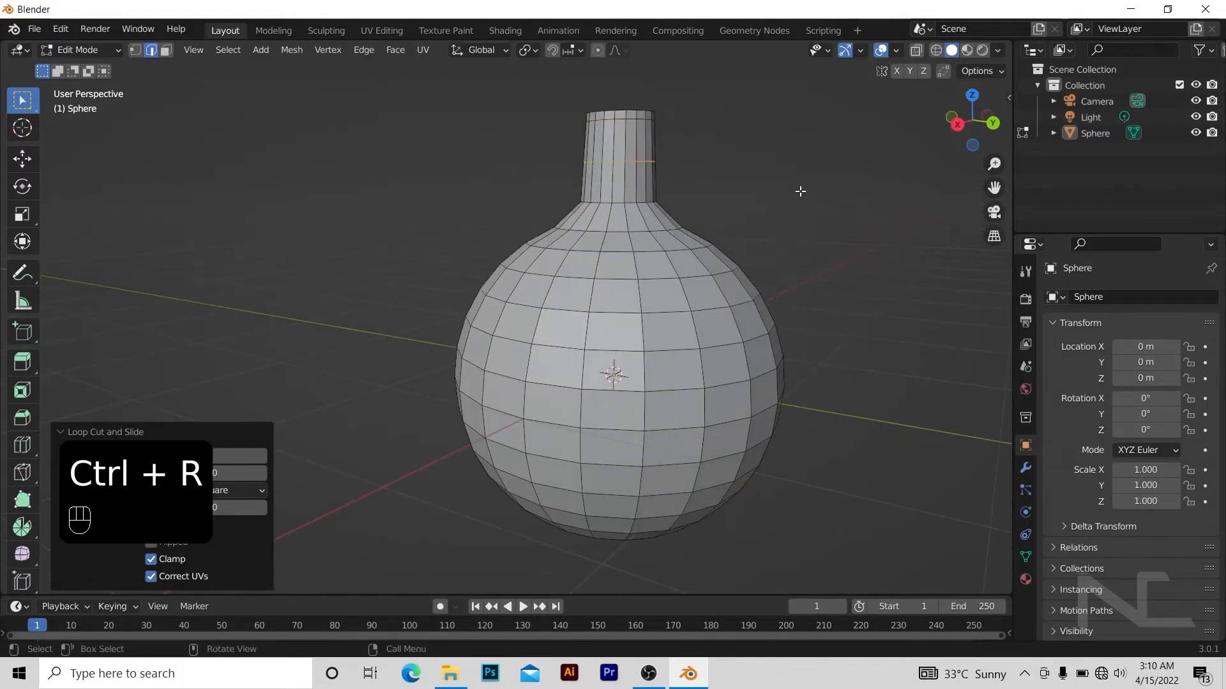
alt+middle_drag(774, 181, 801, 254)
key(KP_Subtract)
key(KP_Subtract)
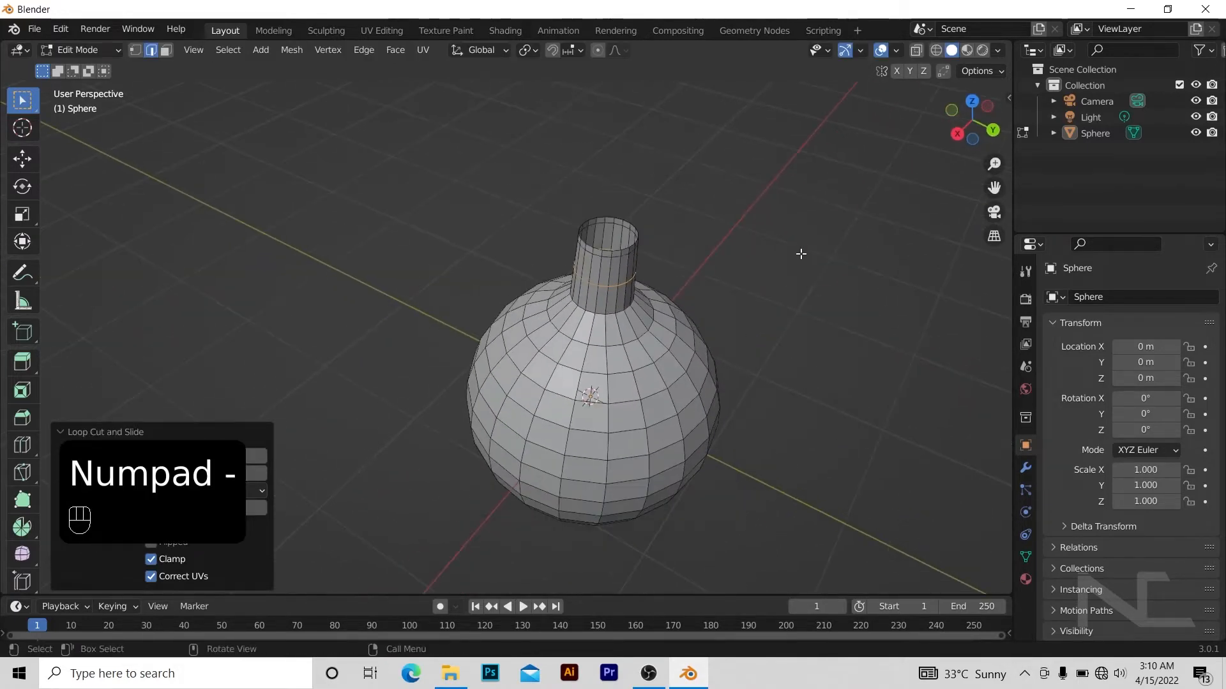
- Add a Subdivision Surface modifier to the flask and switch to Object Mode
alt+middle_drag(718, 378, 627, 323)
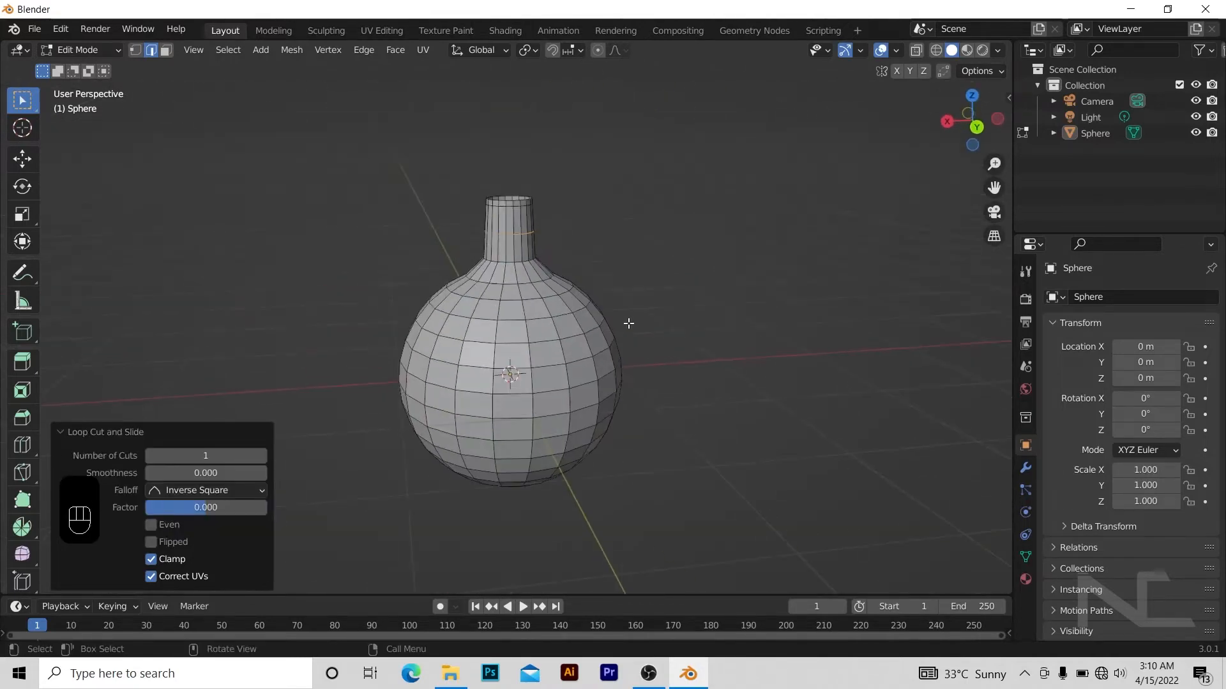
click(1025, 467)
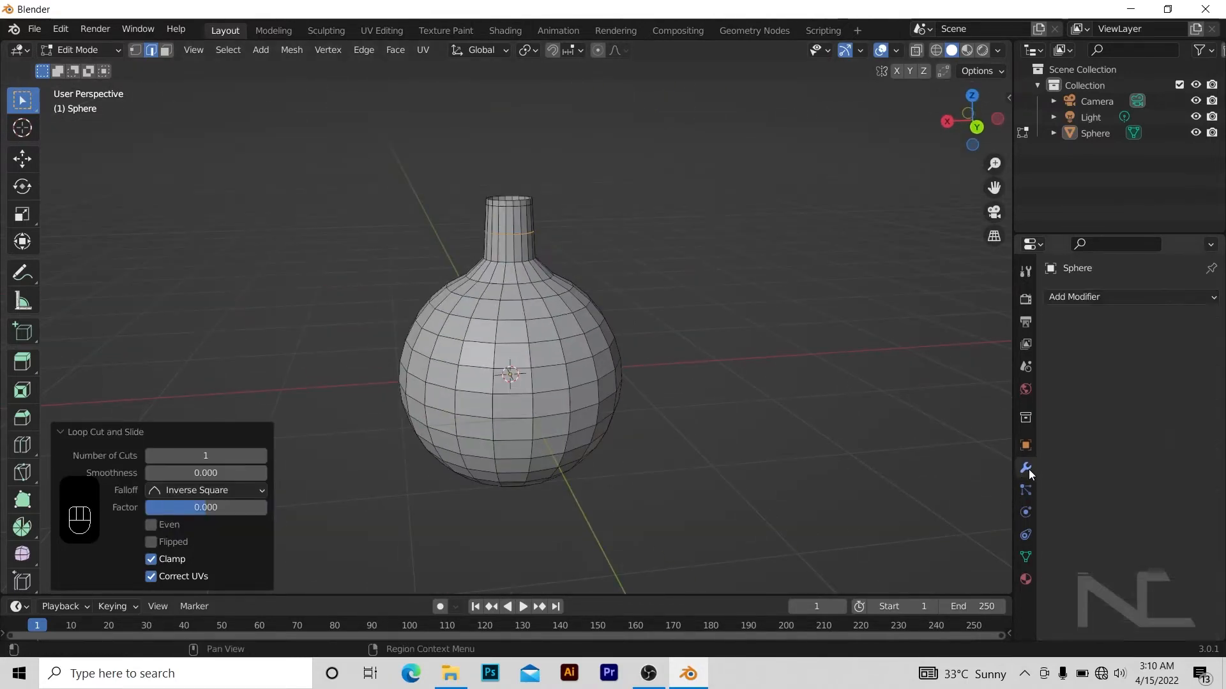
click(1132, 295)
click(961, 580)
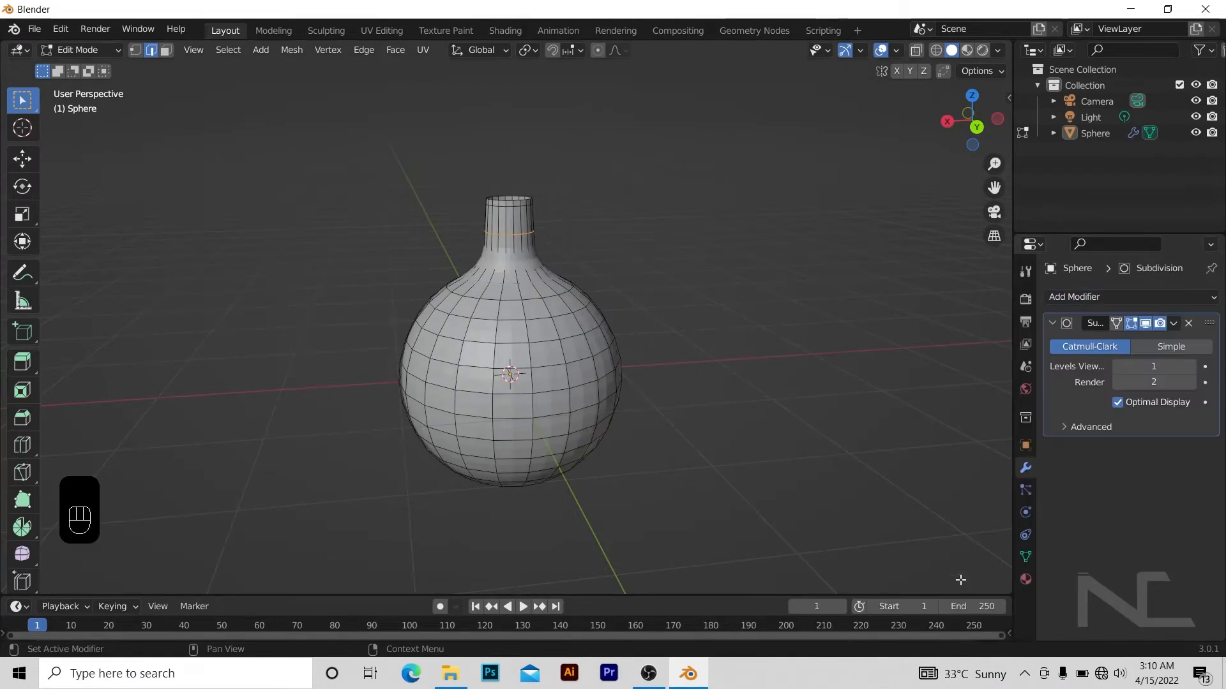
mouse_move(876, 406)
alt+middle_down()
mouse_move(949, 435)
mouse_move(864, 430)
mouse_move(886, 402)
alt+middle_up()
key(KP_Add)
key(KP_Add)
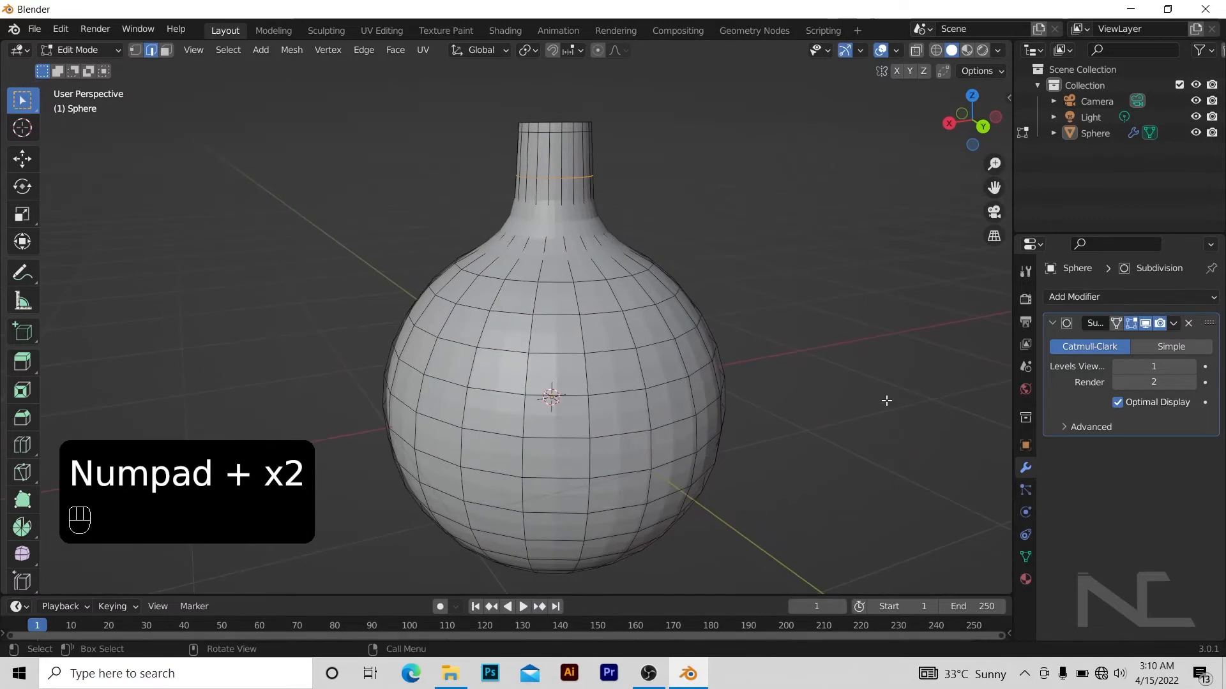
key(Tab)
key(KP_Add)
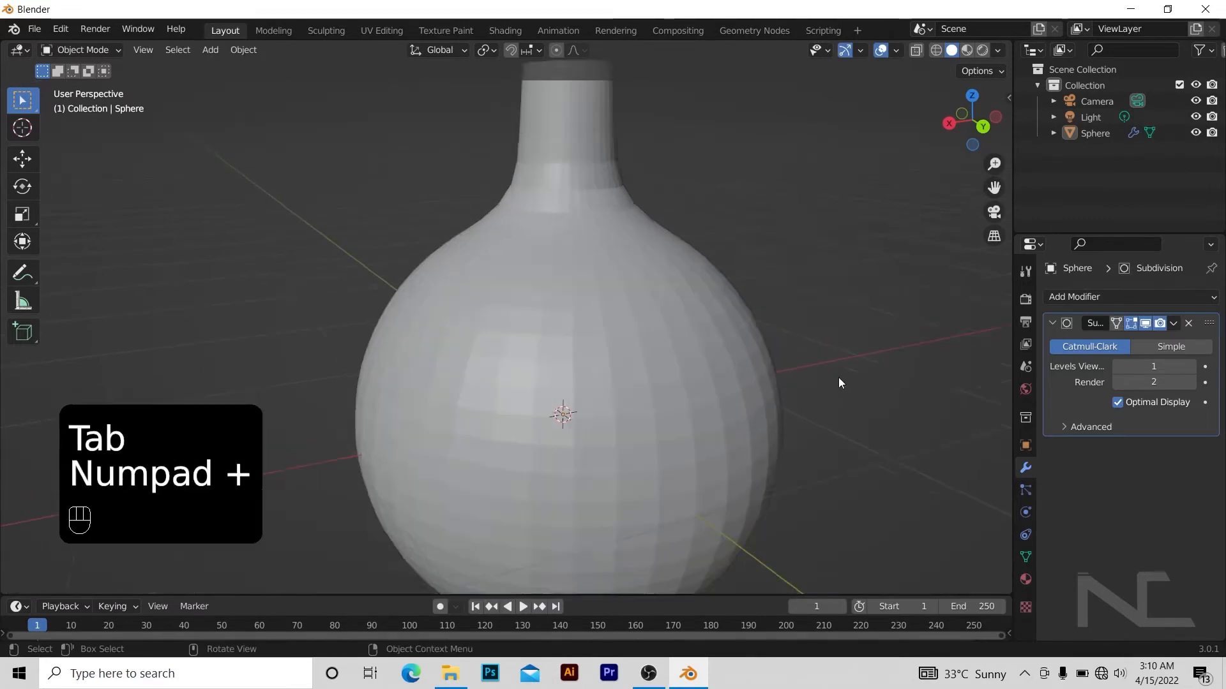
alt+shift+drag(834, 379, 833, 445)
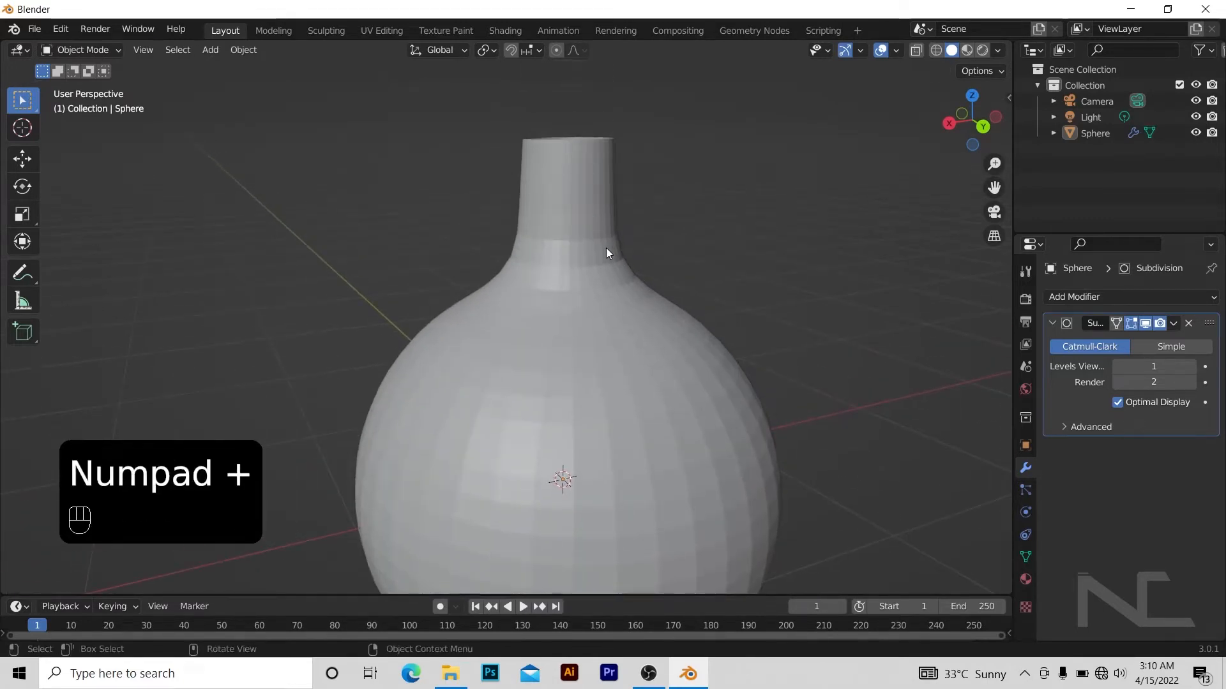
- Select the flask and raise the Subdivision modifier's viewport level to 3
click(611, 384)
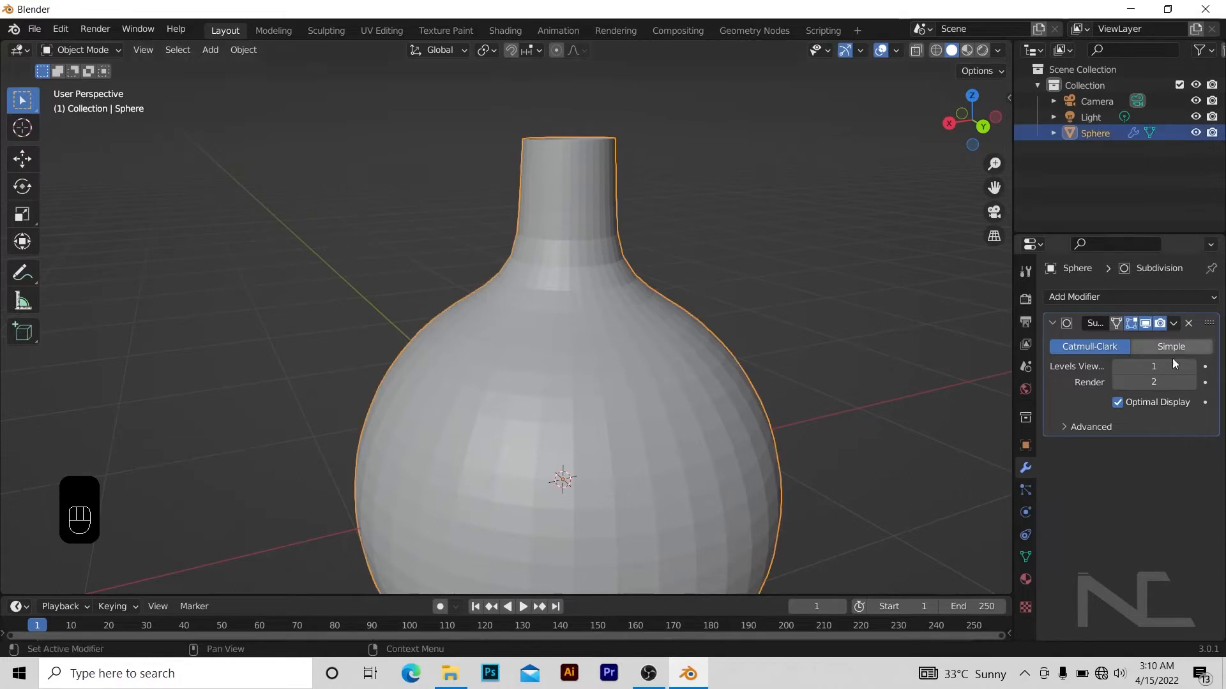
click(1190, 367)
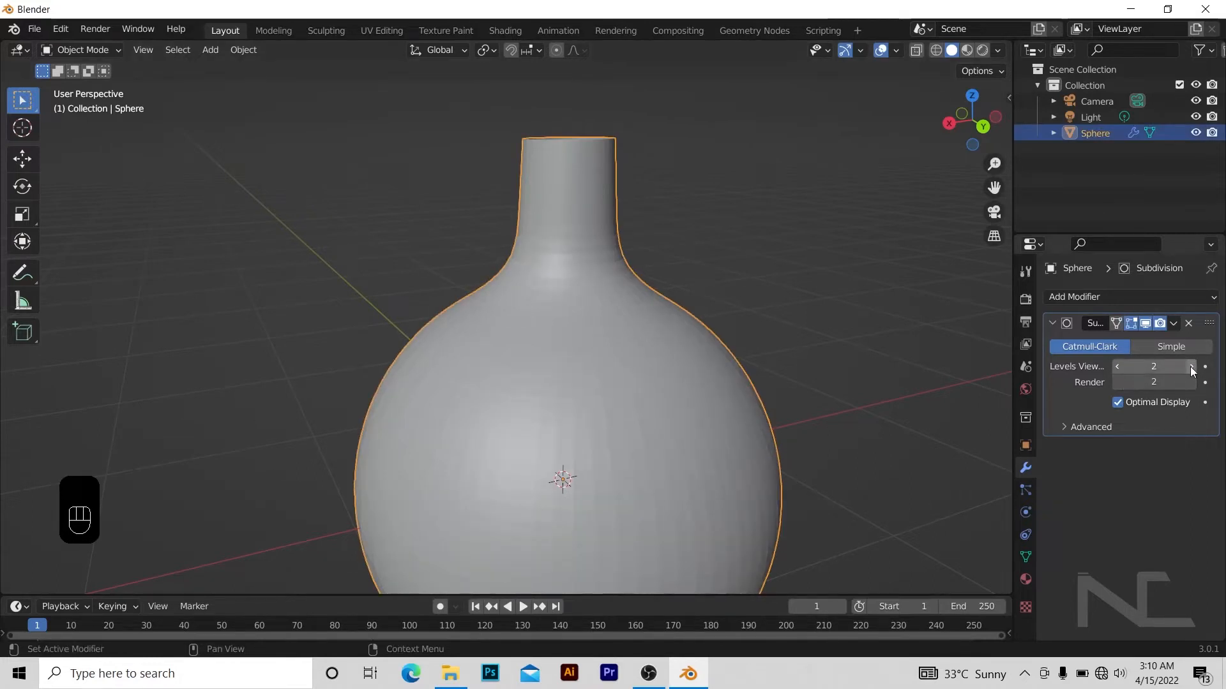
click(1191, 367)
alt+drag(835, 262, 863, 251)
key(KP_Subtract)
key(KP_Subtract)
key(KP_Subtract)
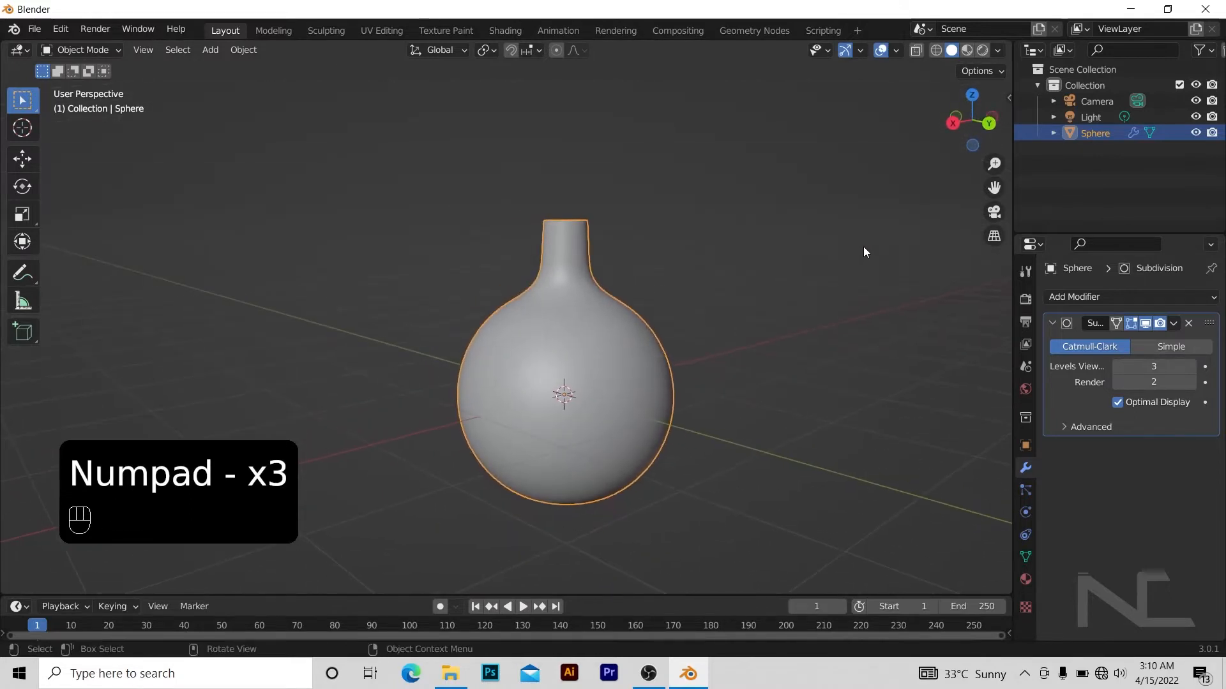
- Lower the Subdivision modifier's viewport level to 0 and deselect the flask
click(1117, 366)
click(1117, 366)
click(1117, 366)
click(821, 307)
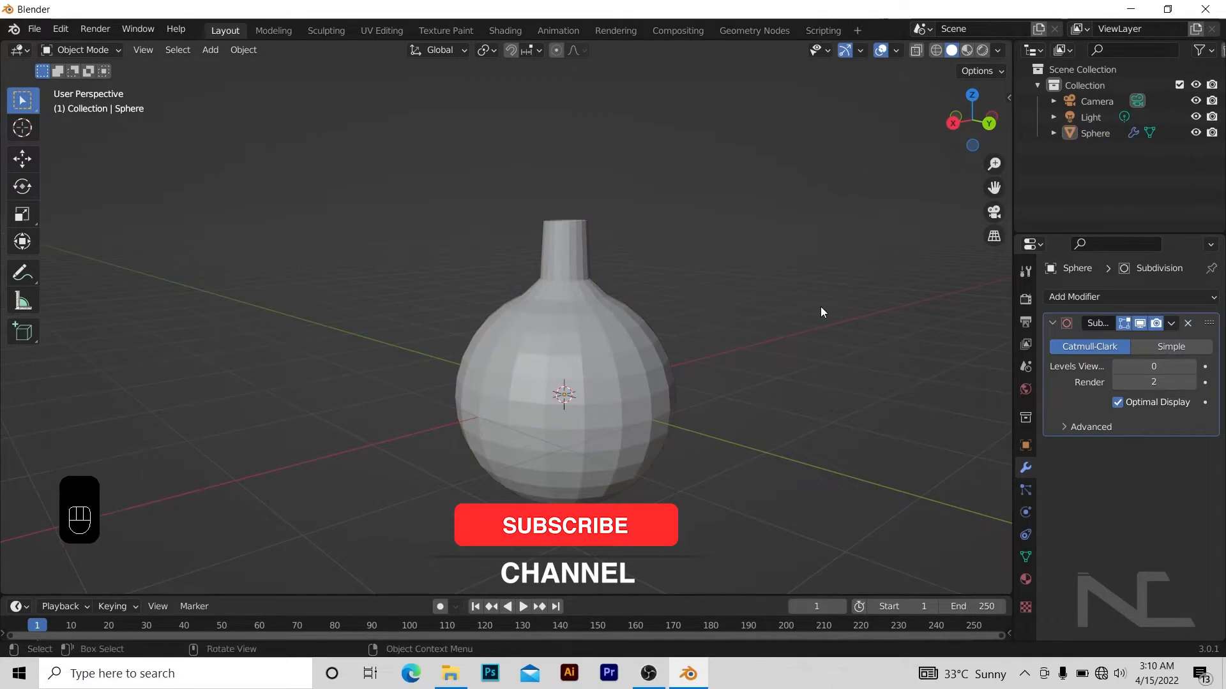
alt+drag(821, 306, 776, 308)
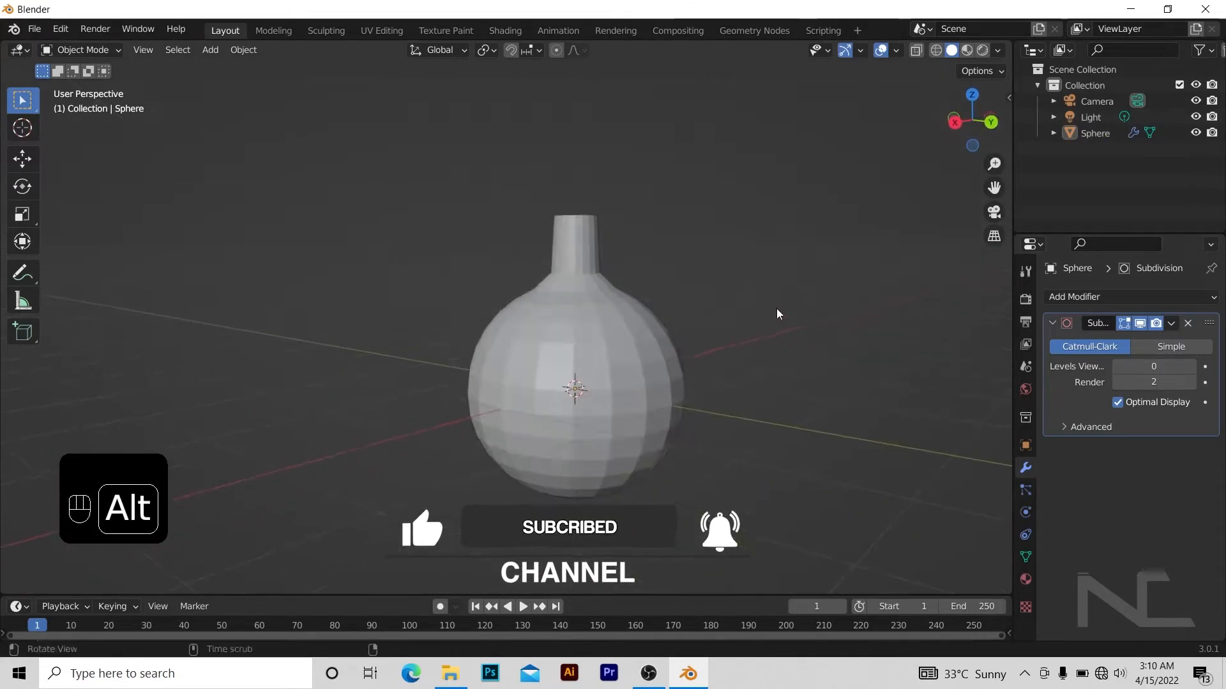
- Add a Solidify modifier to the flask with a thickness of 0.03 m
click(1093, 296)
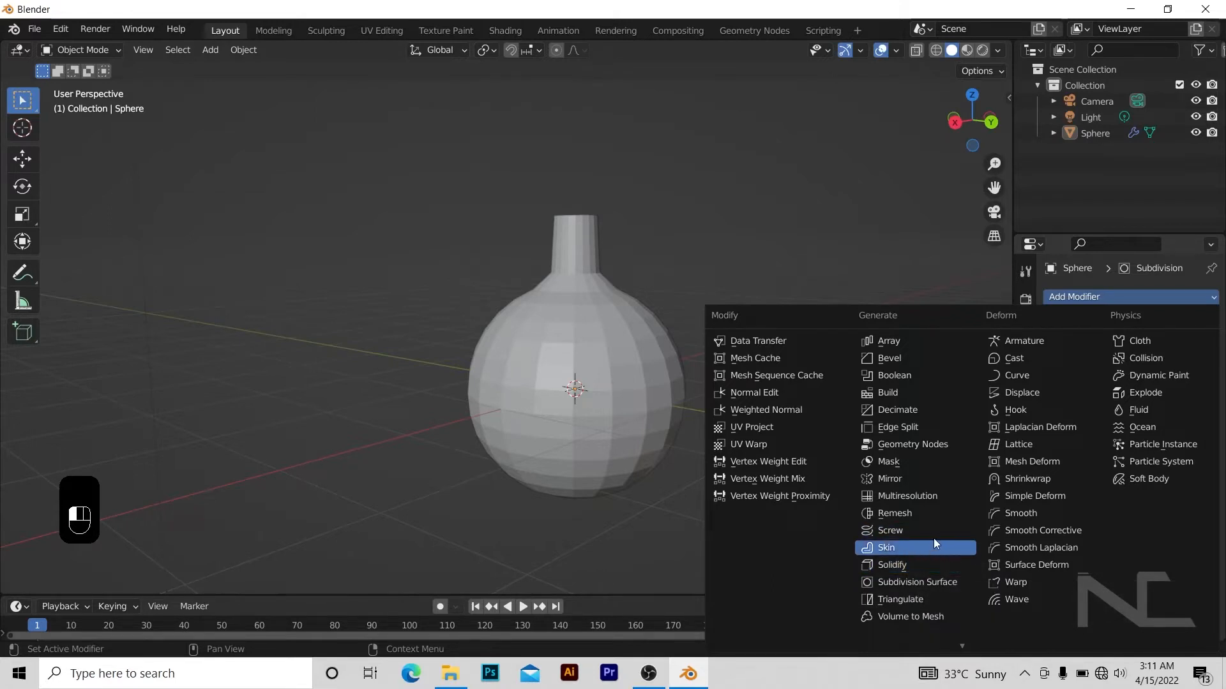
click(915, 568)
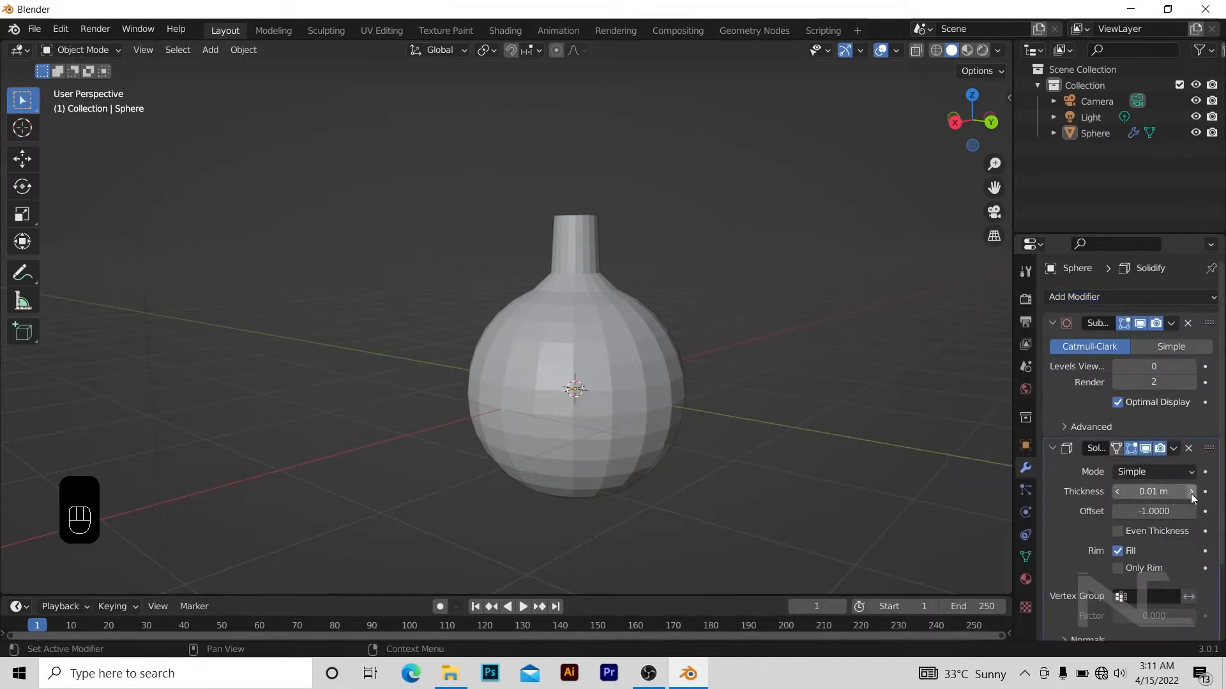
drag(1190, 492, 1210, 493)
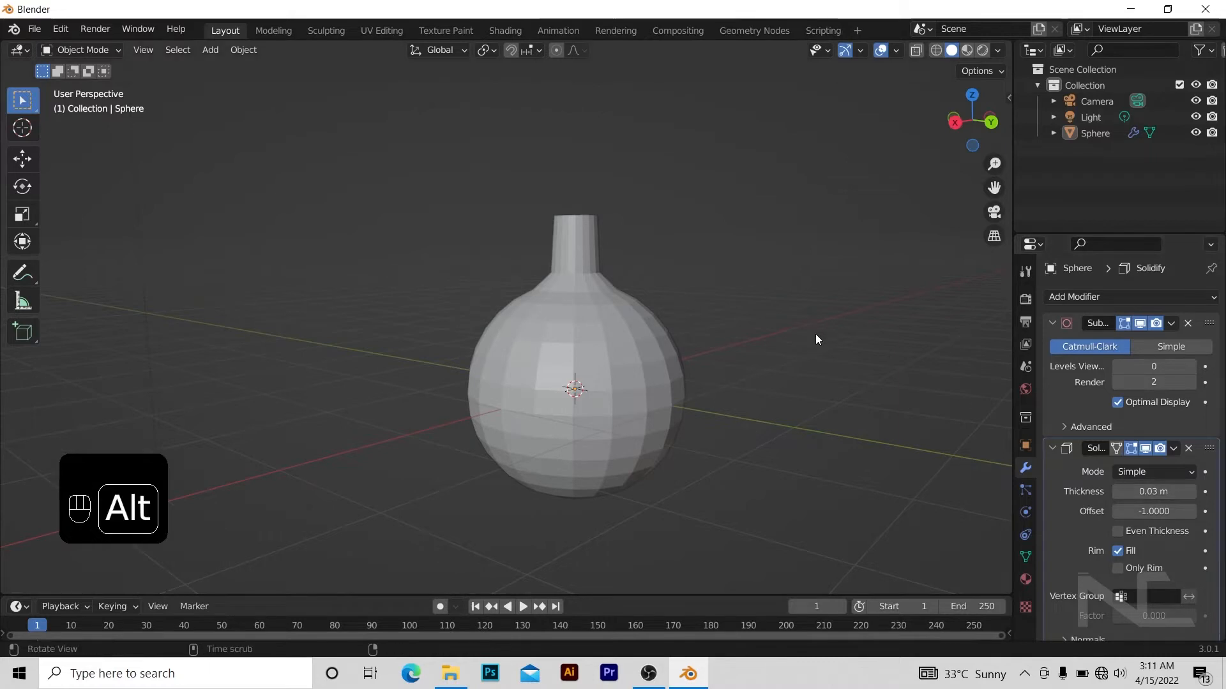
alt+drag(815, 335, 818, 409)
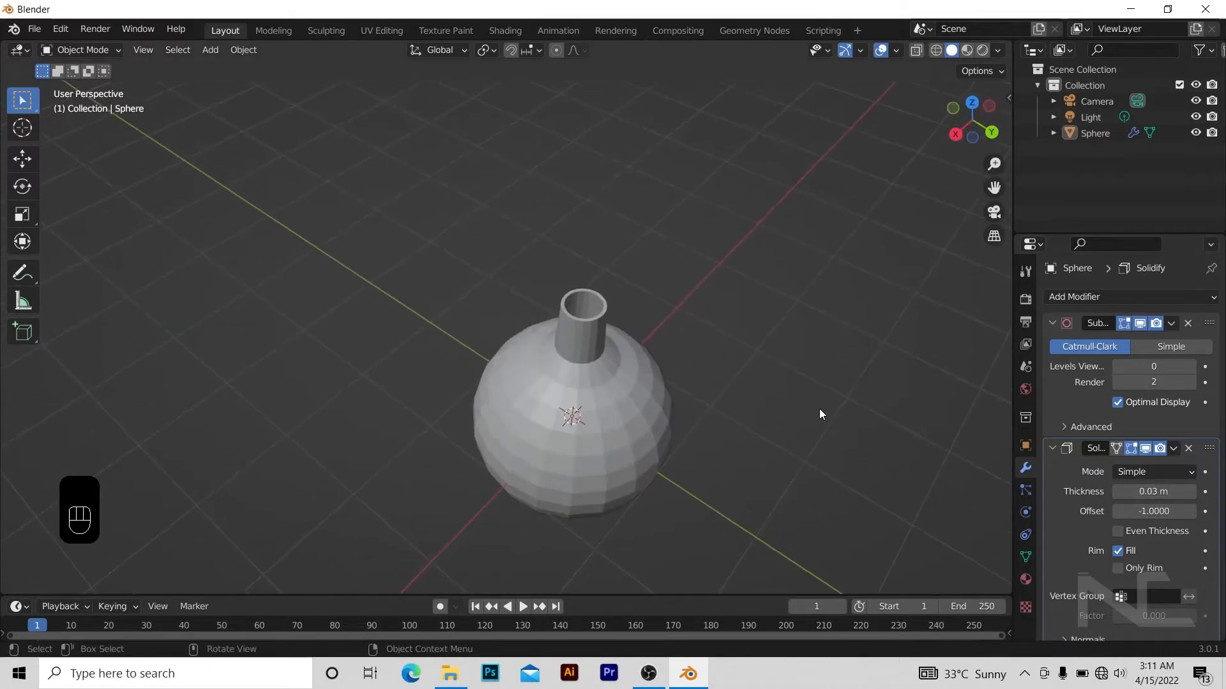
- Set the Subdivision modifier's viewport level to 2
click(1192, 366)
click(1191, 367)
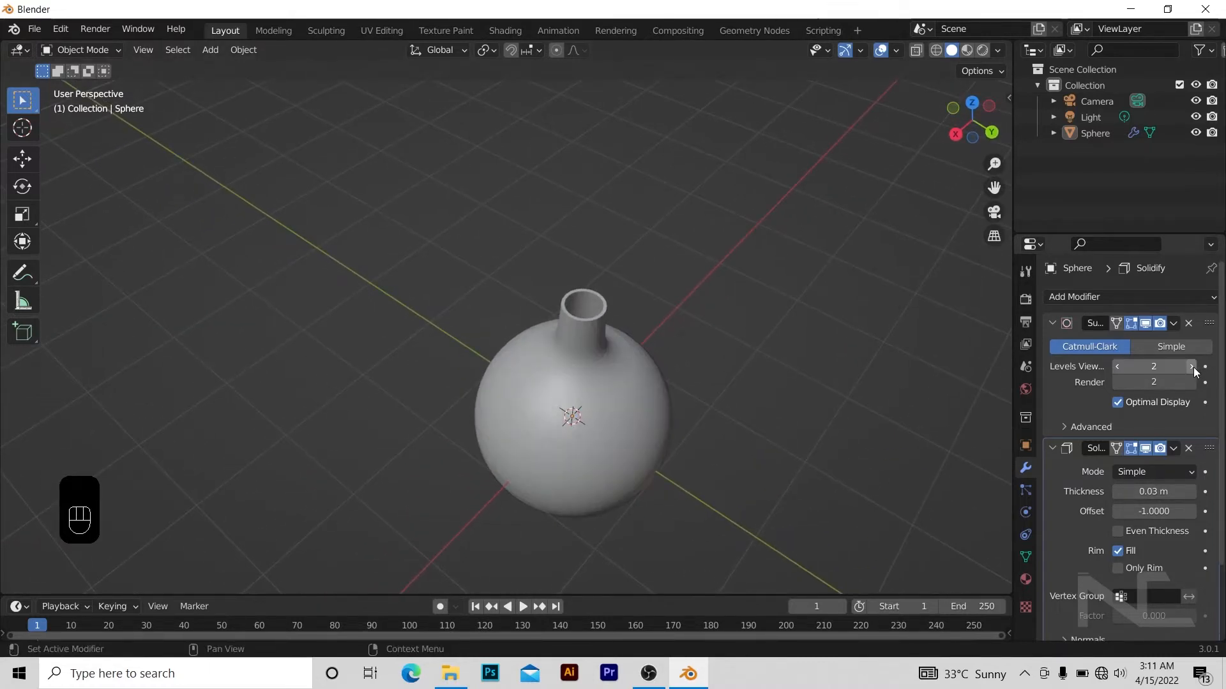
alt+drag(883, 362, 886, 289)
key(KP_Add)
key(KP_Add)
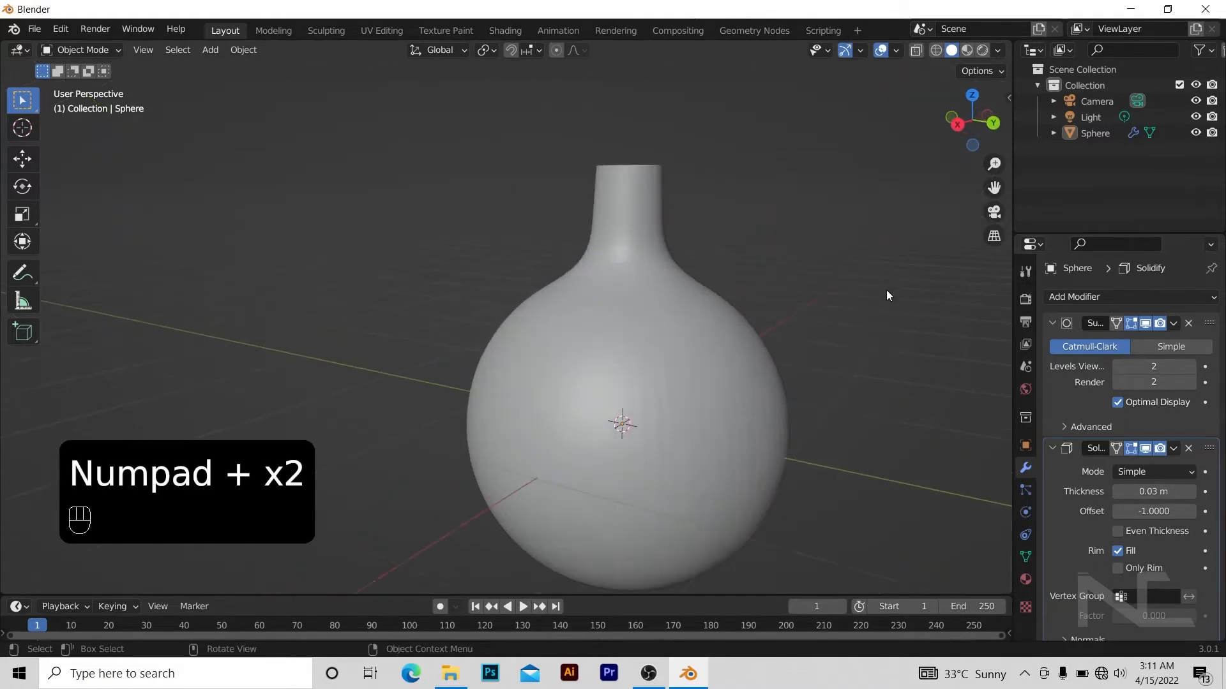
key(KP_Add)
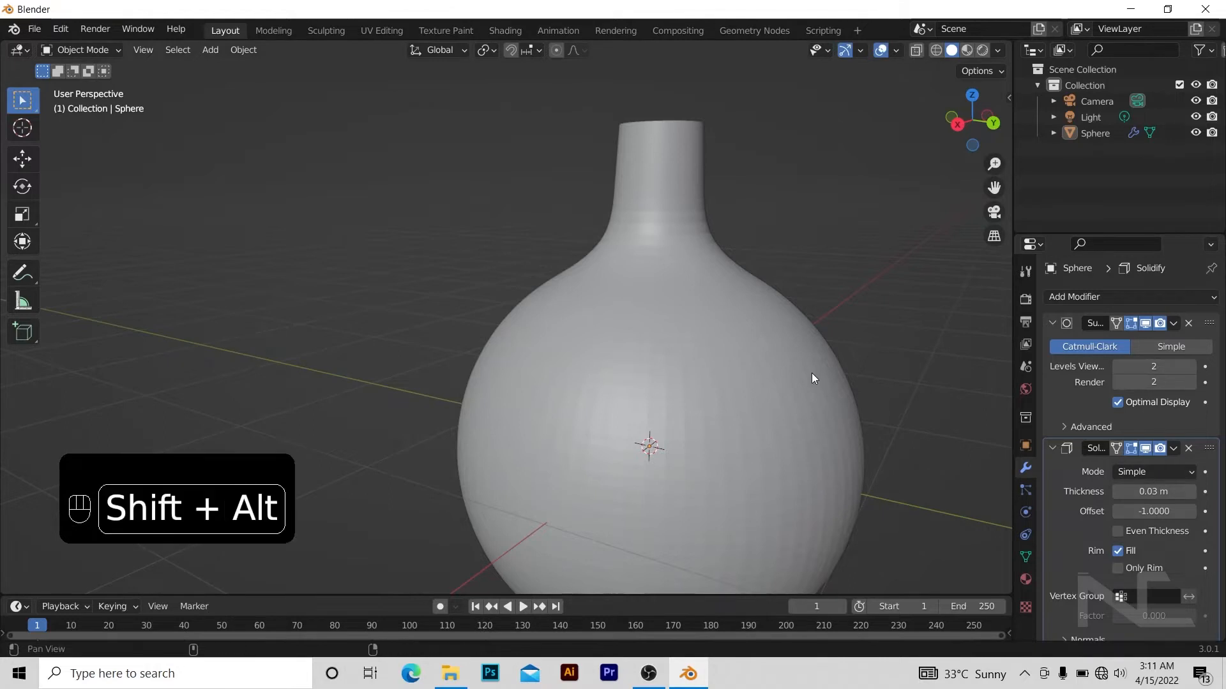
alt+shift+drag(811, 373, 741, 303)
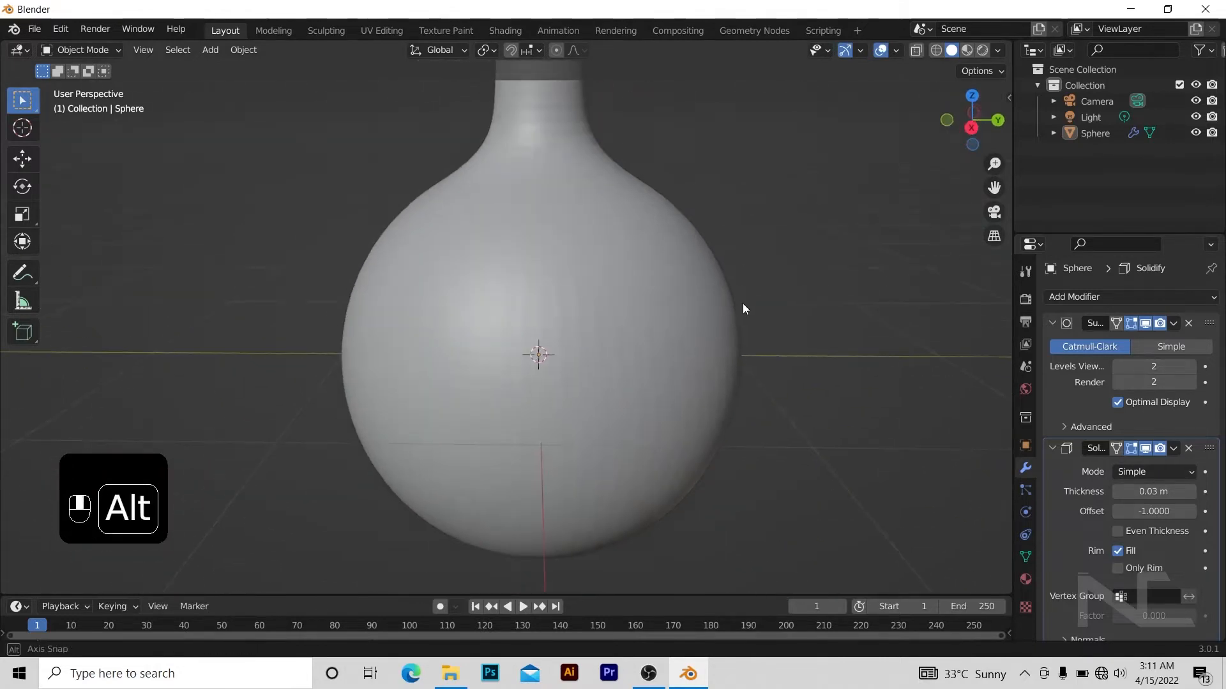
- Select the flask and apply Shade Smooth to it
click(626, 310)
right_click(598, 300)
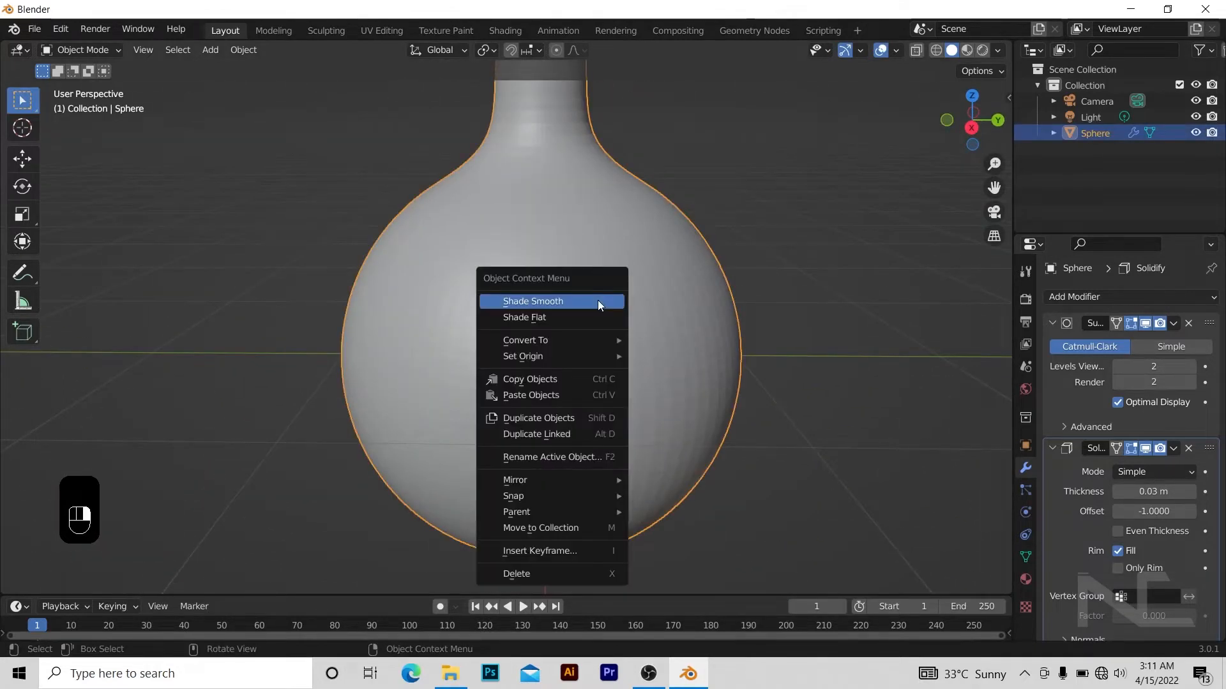
click(595, 297)
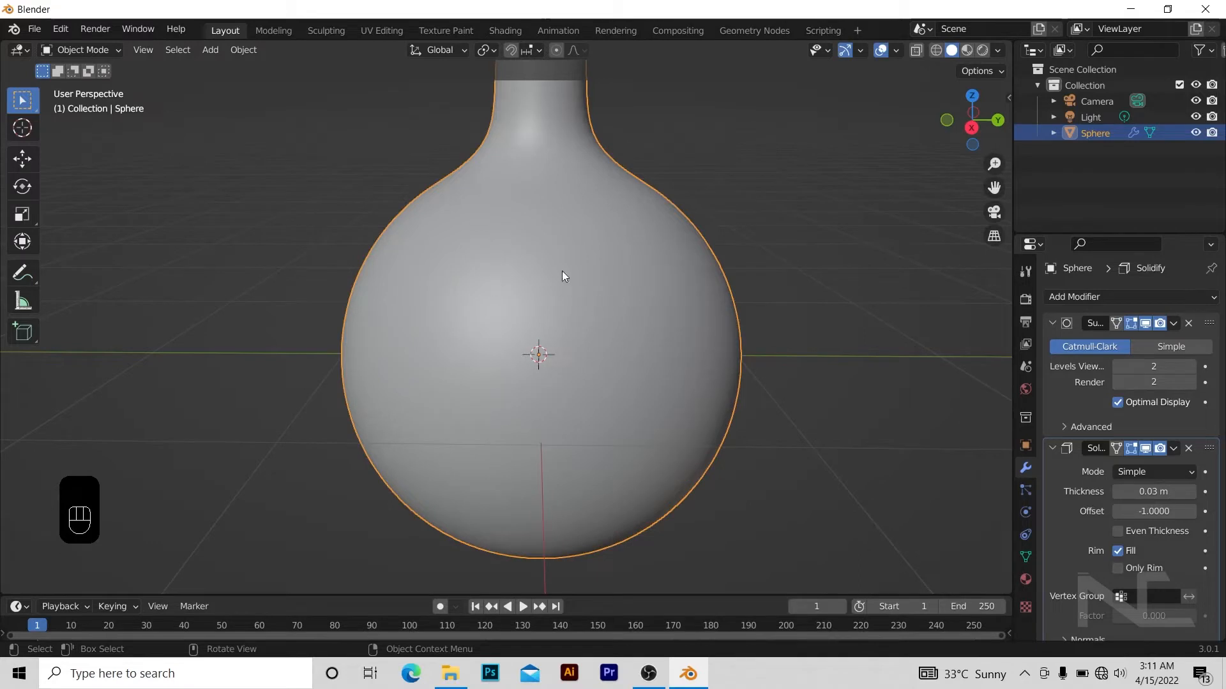
alt+shift+drag(606, 265, 687, 289)
key(KP_Subtract)
key(KP_Subtract)
key(KP_Add)
key(KP_Add)
alt+shift+drag(792, 267, 809, 329)
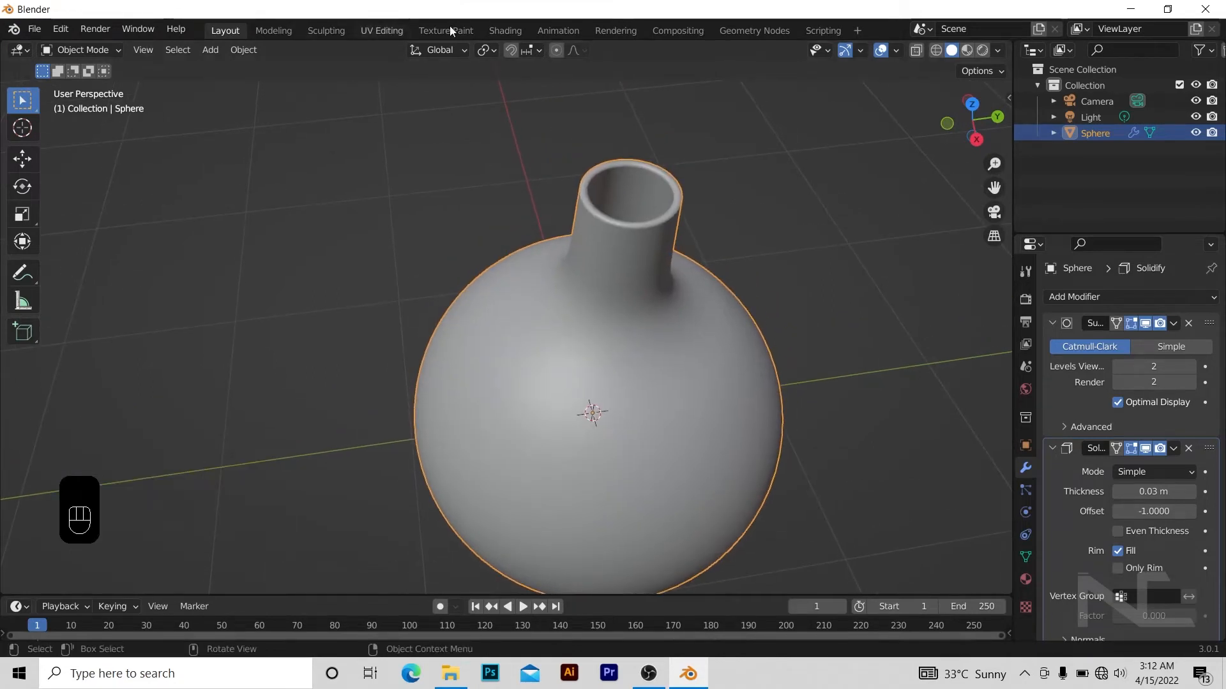
- In the Sculpting workspace, enlarge the Draw brush radius to 168 px and make a short stroke inside the neck's opening
click(325, 31)
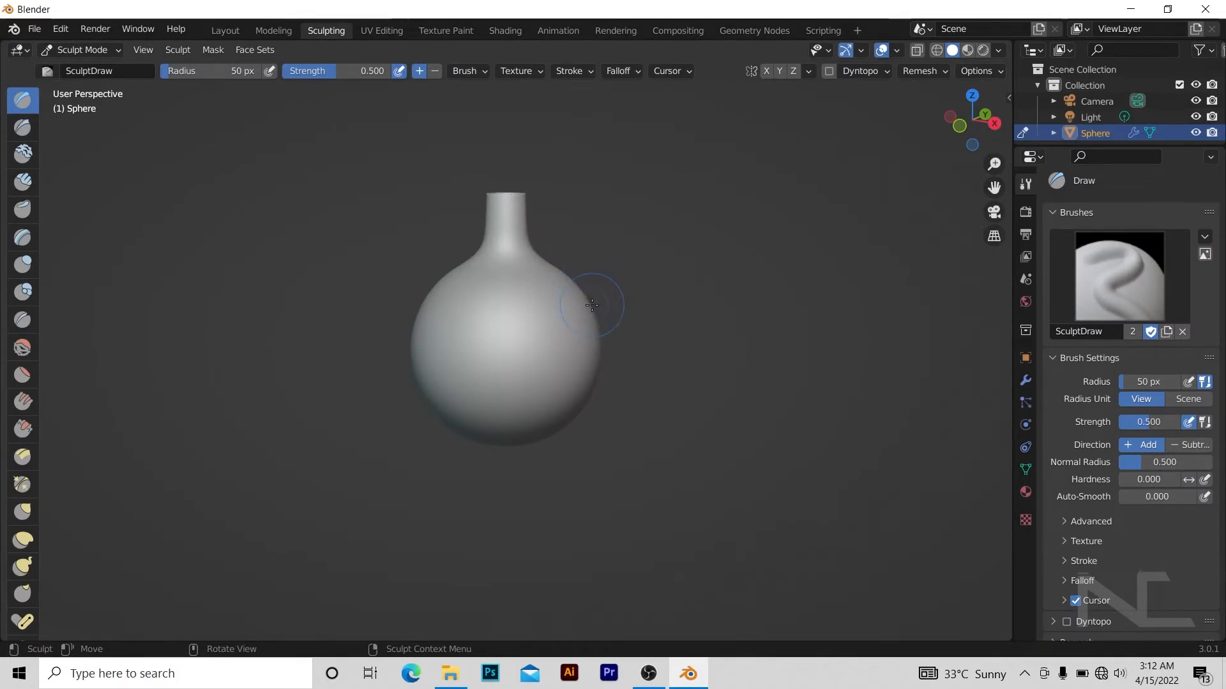
key(bracketright)
key(bracketright)
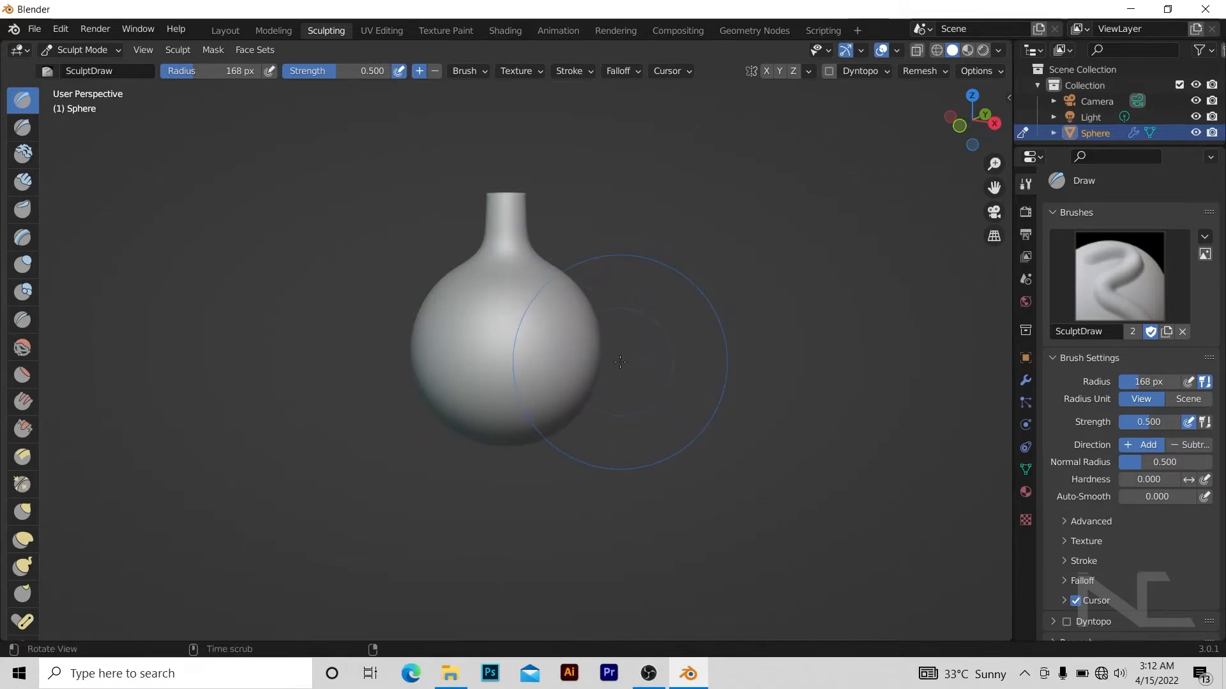
middle_drag(619, 362, 655, 349)
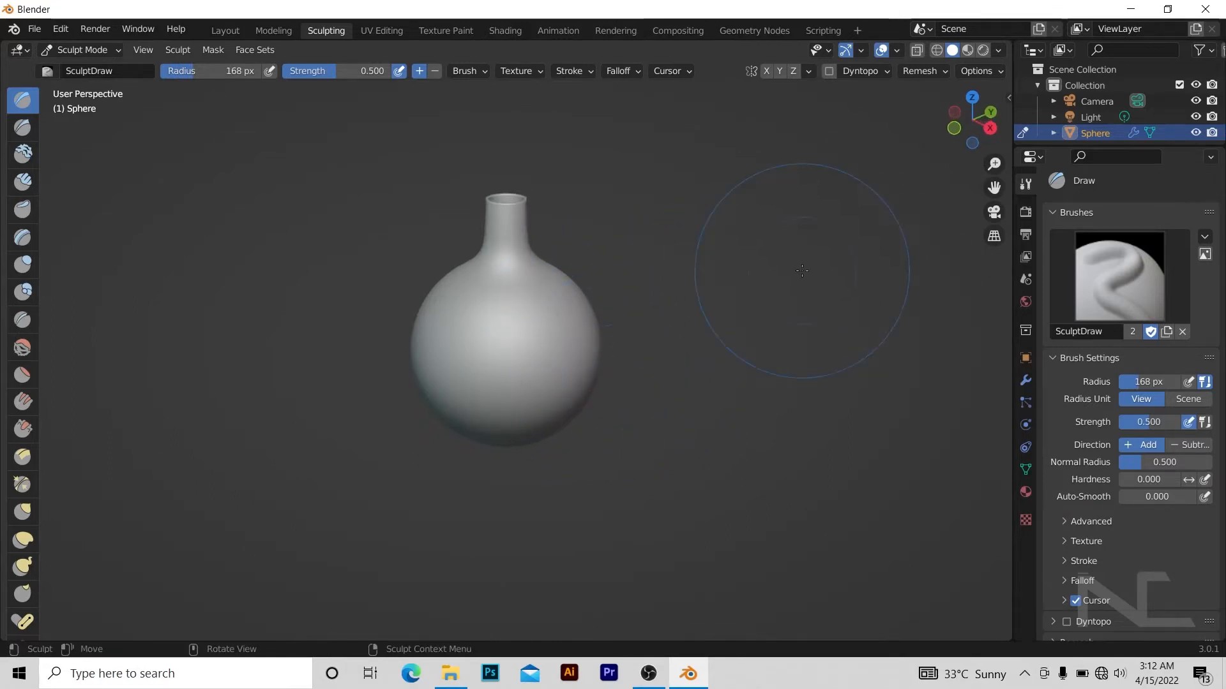
middle_drag(740, 255, 750, 365)
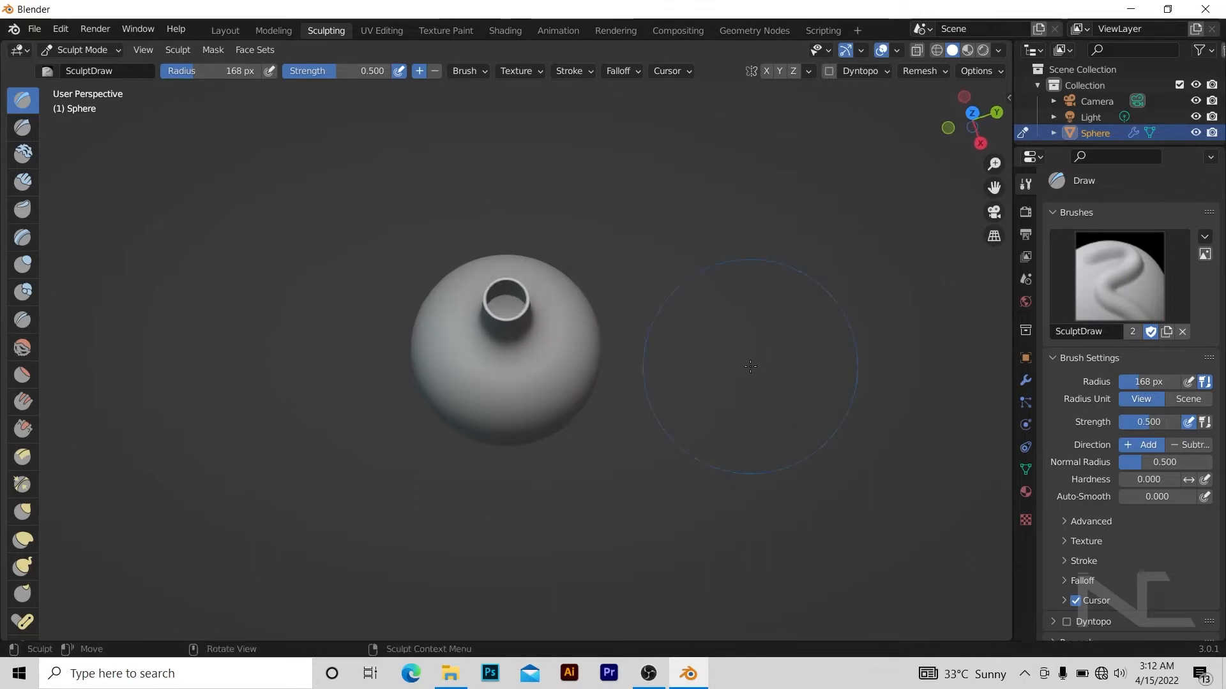
middle_drag(631, 377, 504, 302)
middle_drag(519, 252, 515, 340)
drag(516, 358, 515, 365)
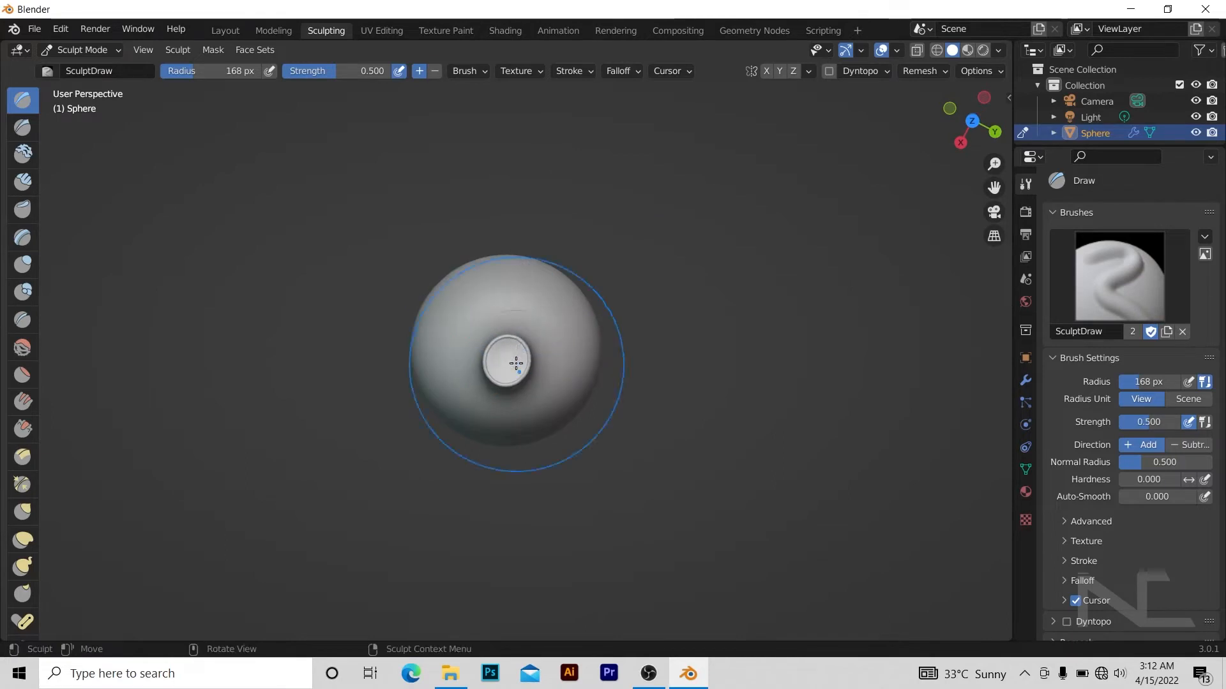
mouse_move(639, 285)
middle_down()
mouse_move(578, 238)
mouse_move(496, 202)
mouse_move(493, 185)
mouse_move(495, 317)
mouse_move(459, 130)
middle_up()
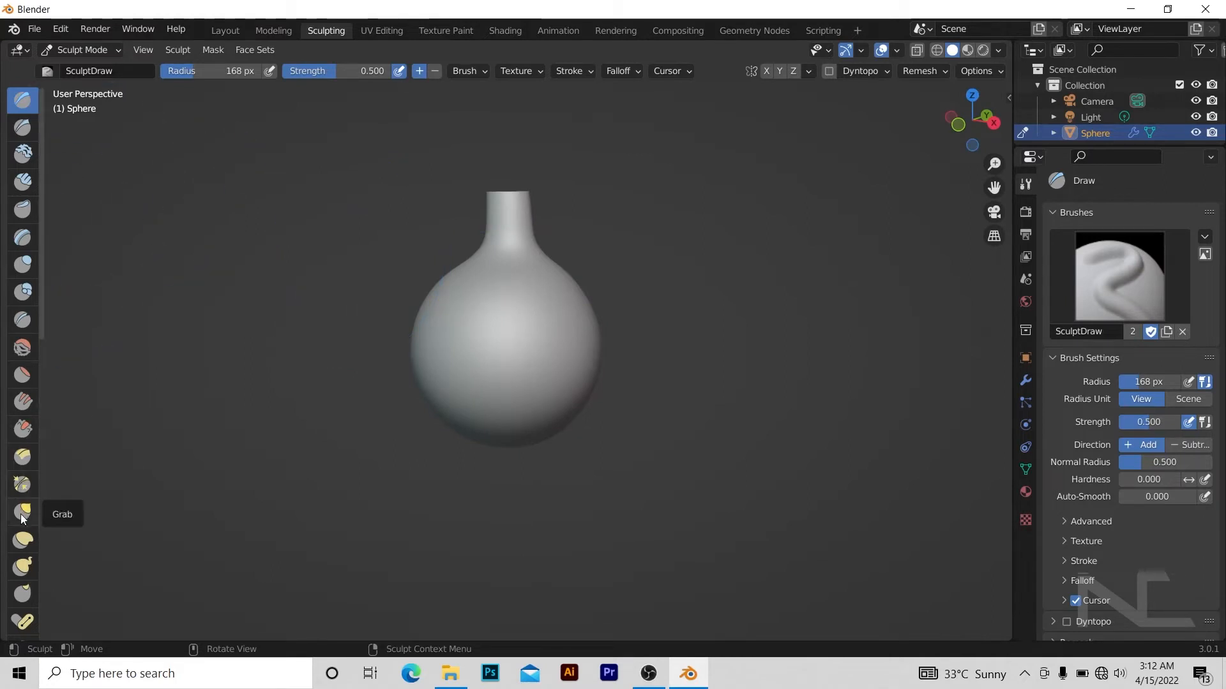
- With the Elastic Deform brush, pull the left side of the round body outward and slightly deform its lower front
click(22, 540)
mouse_move(455, 334)
mouse_down()
mouse_move(395, 363)
mouse_move(380, 345)
mouse_up()
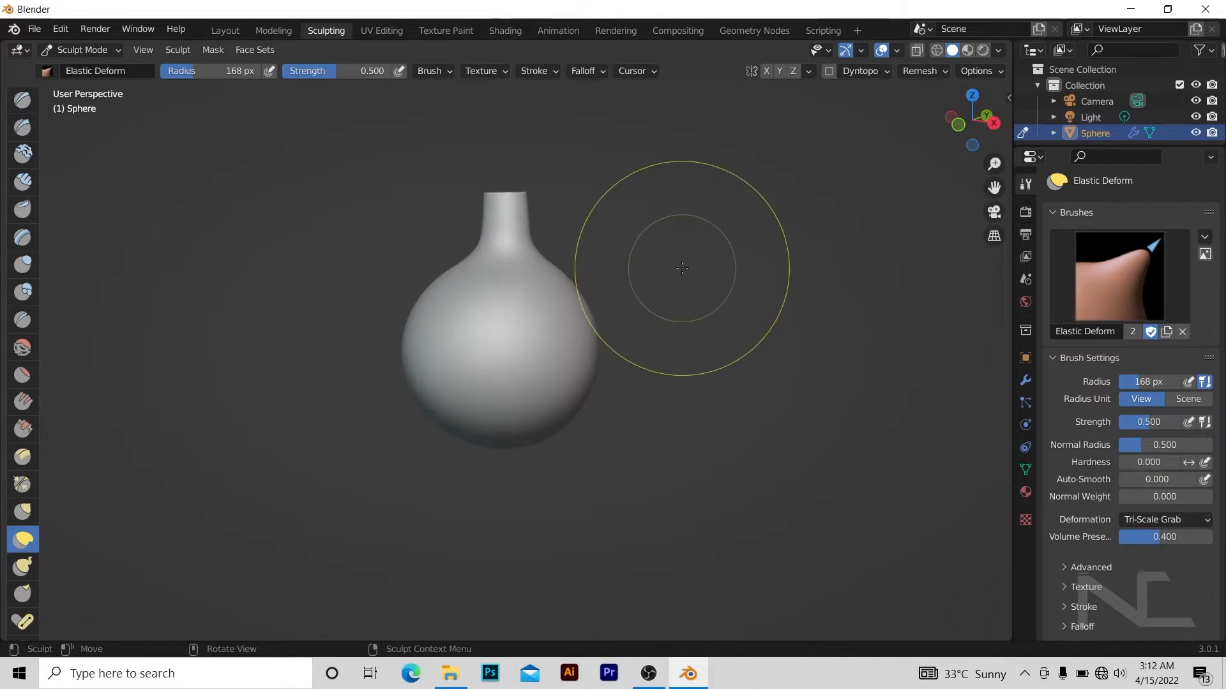
mouse_move(658, 252)
middle_down()
mouse_move(719, 388)
mouse_move(715, 408)
middle_up()
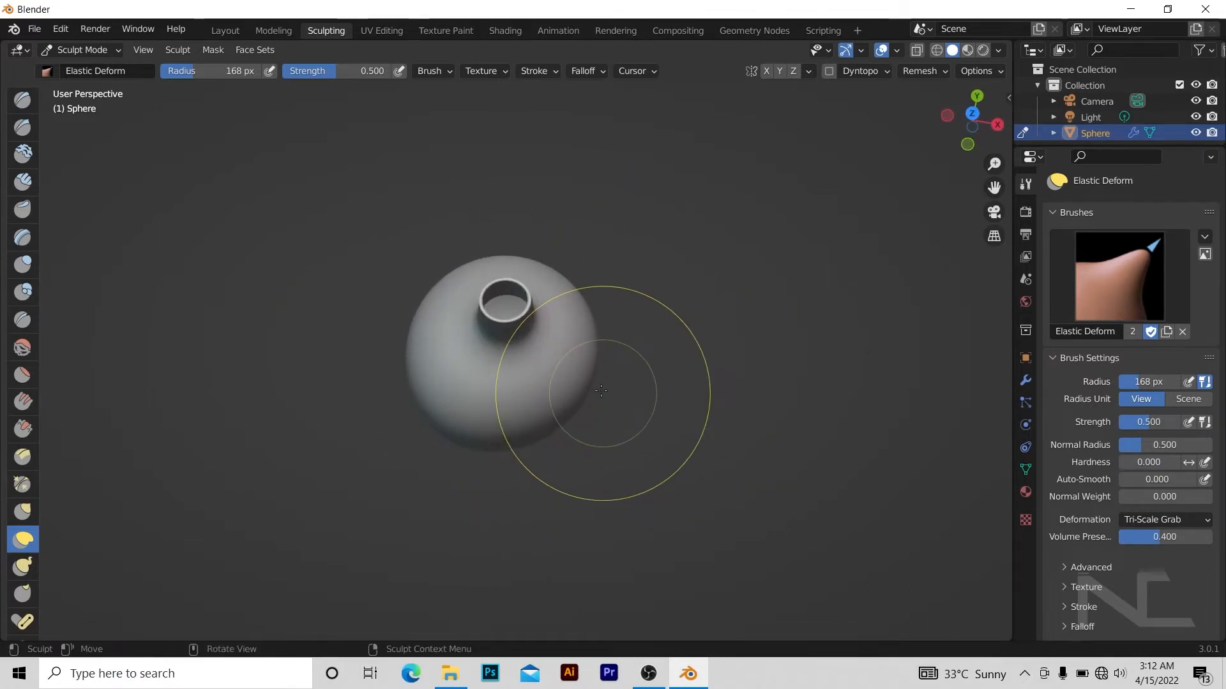
mouse_move(747, 355)
middle_down()
mouse_move(633, 205)
mouse_move(562, 361)
middle_up()
drag(502, 397, 520, 410)
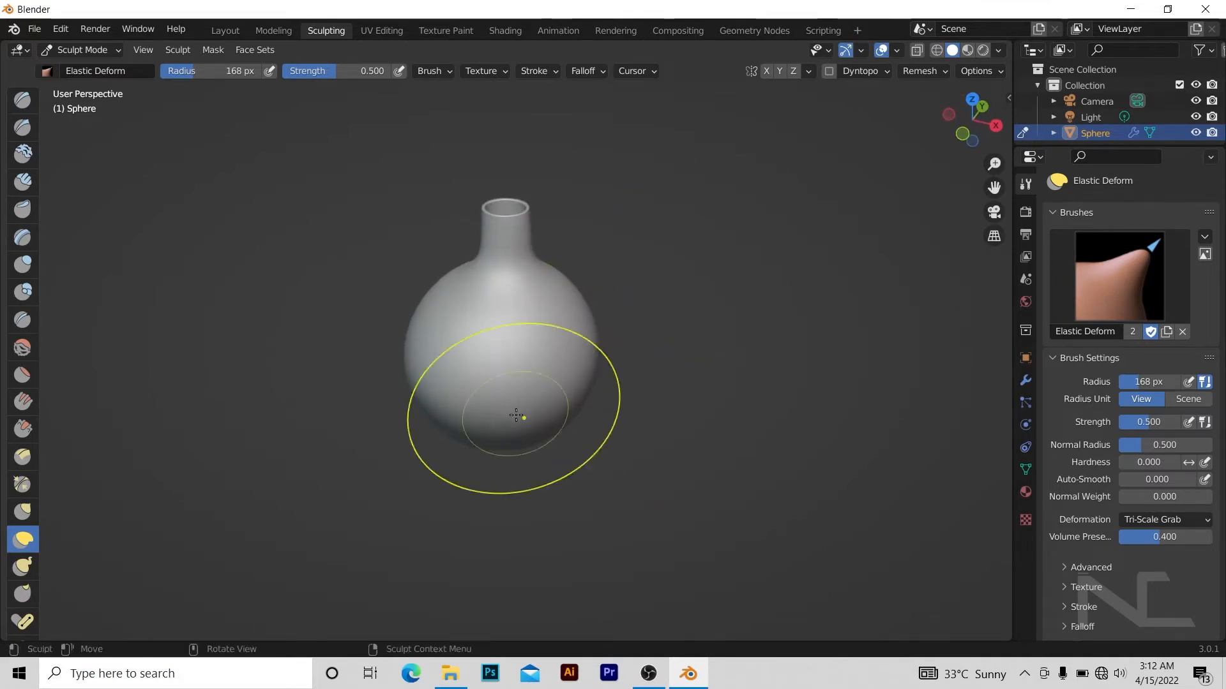
mouse_move(520, 411)
middle_down()
mouse_move(689, 423)
mouse_move(630, 205)
middle_up()
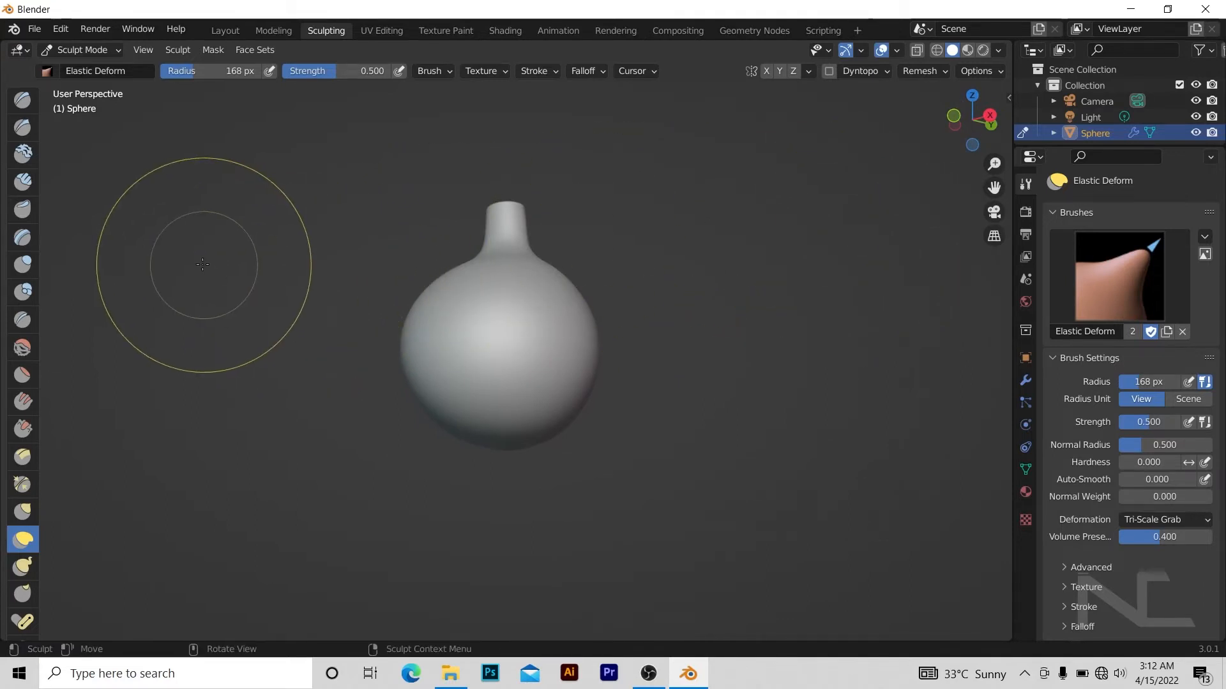
mouse_move(191, 224)
middle_down()
mouse_move(383, 383)
mouse_move(595, 523)
mouse_move(733, 391)
middle_up()
middle_drag(706, 265, 678, 198)
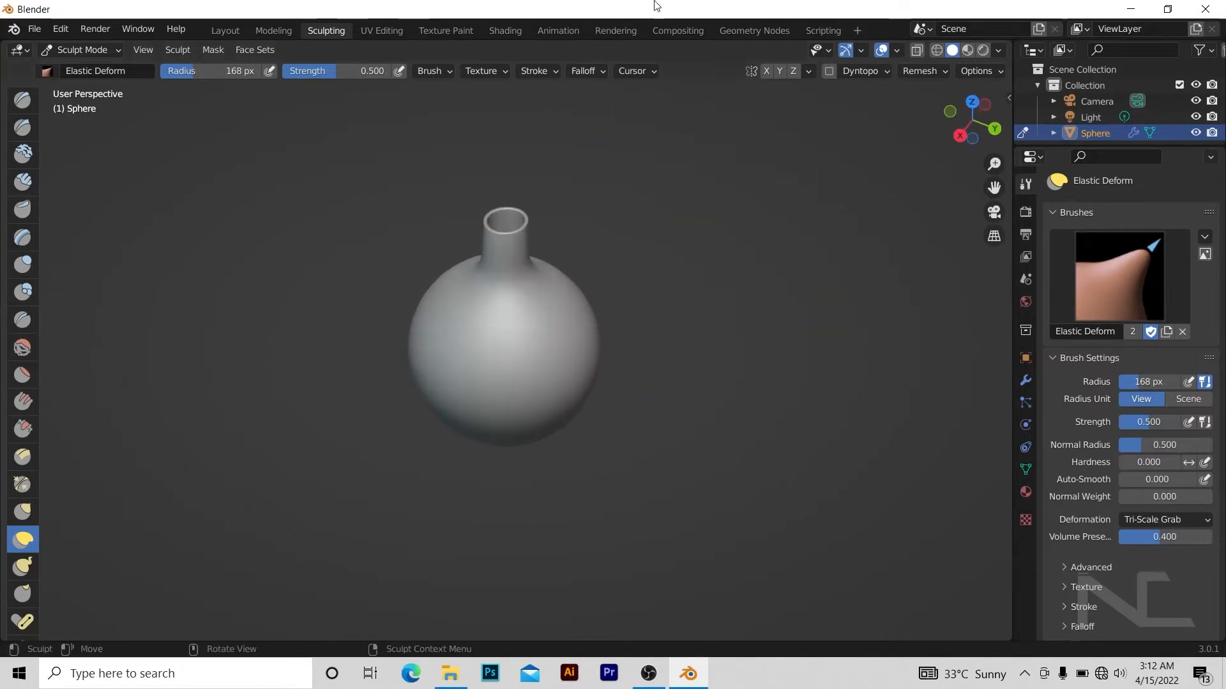
- Return to the Layout workspace with the whole flask in view
click(223, 31)
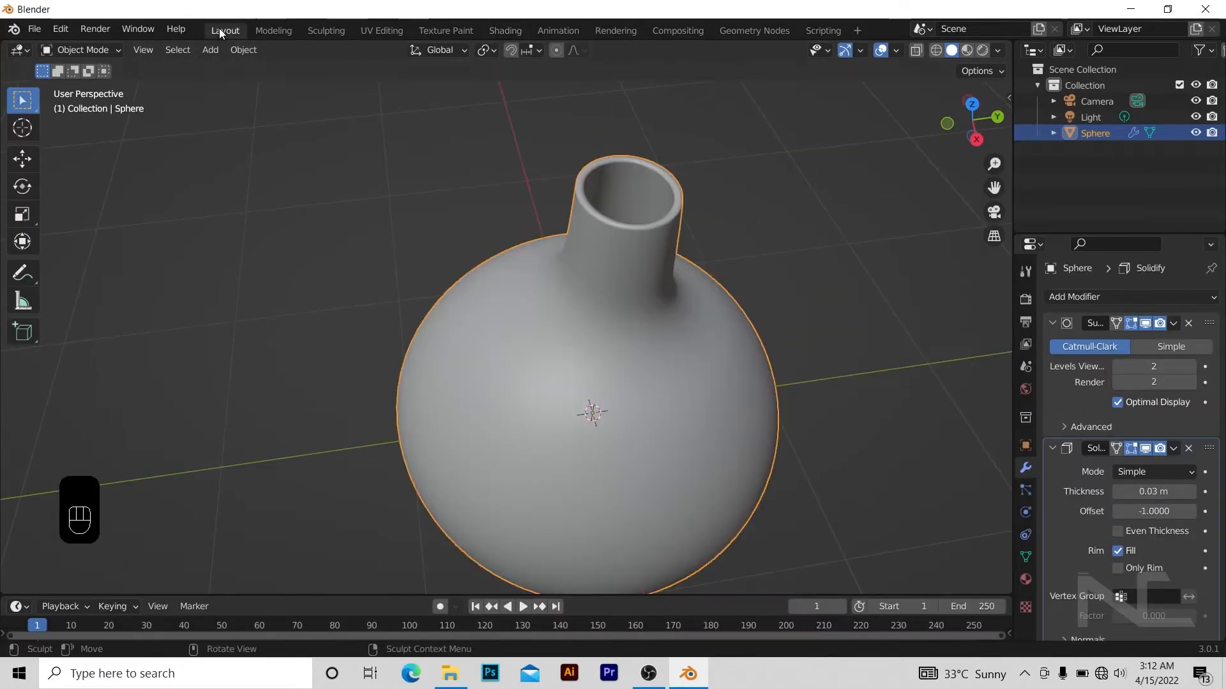
key(KP_Subtract)
key(KP_Subtract)
key(KP_Subtract)
key(KP_Subtract)
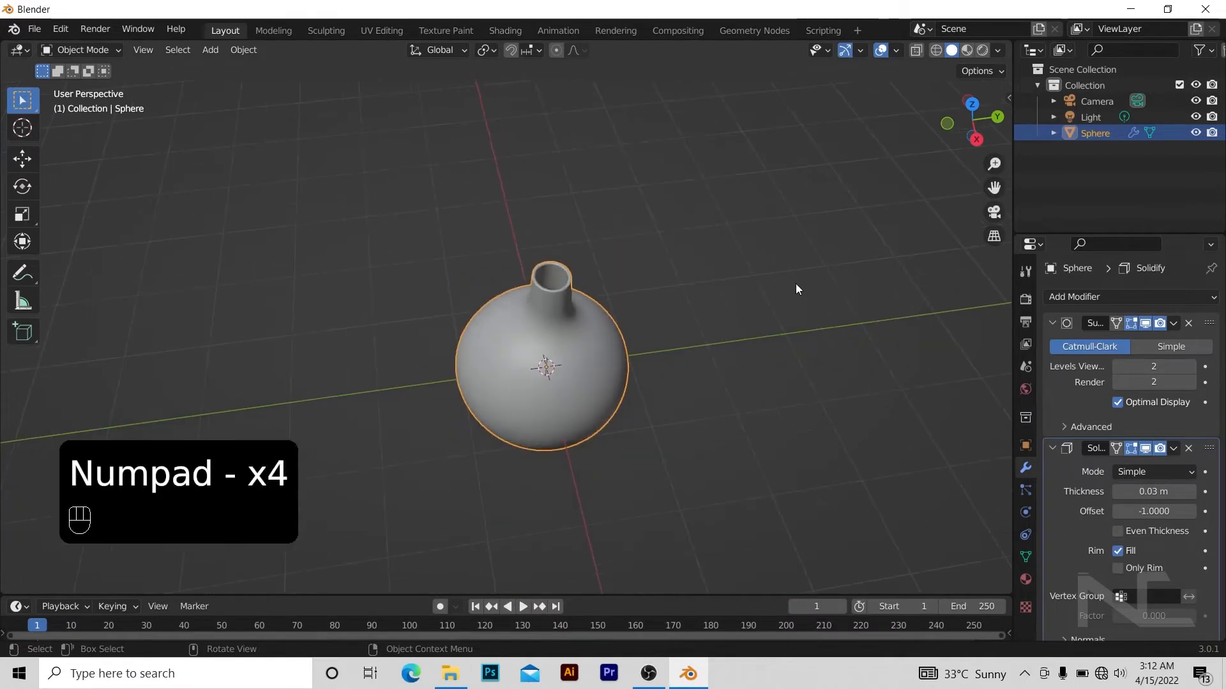
- Raise the flask about 0.66 m along the Z axis
alt+middle_drag(796, 284, 550, 201)
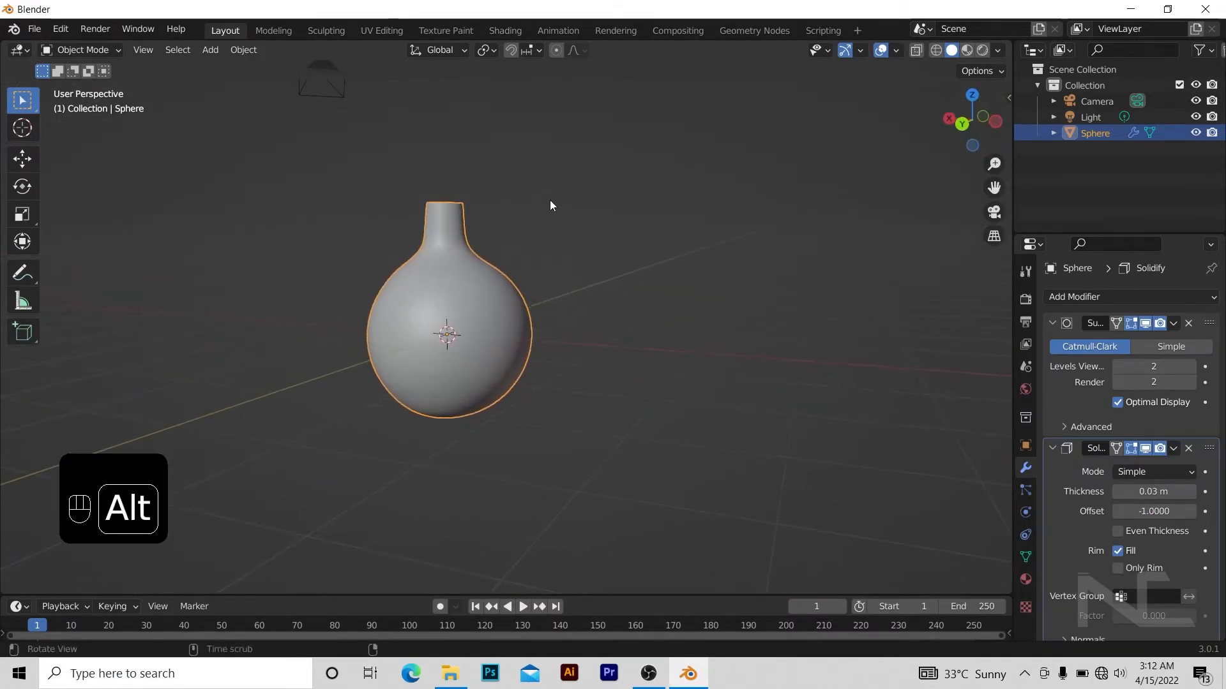
key(KP_Add)
key(KP_Add)
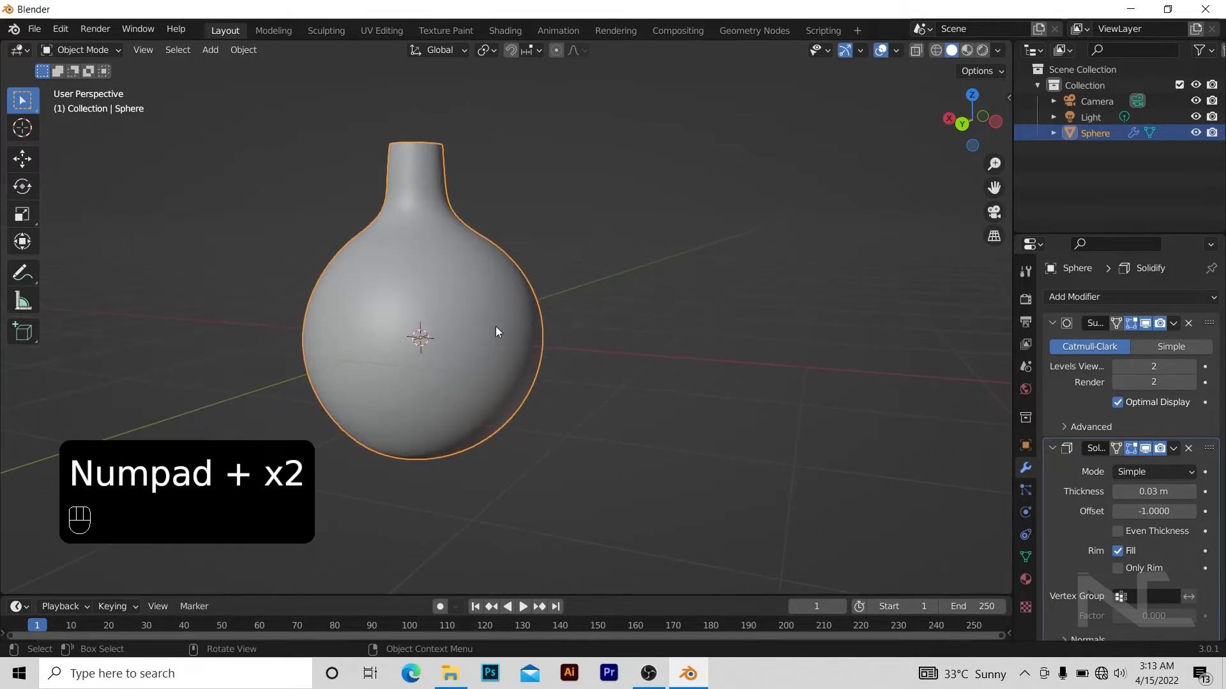
key(g)
click(494, 253)
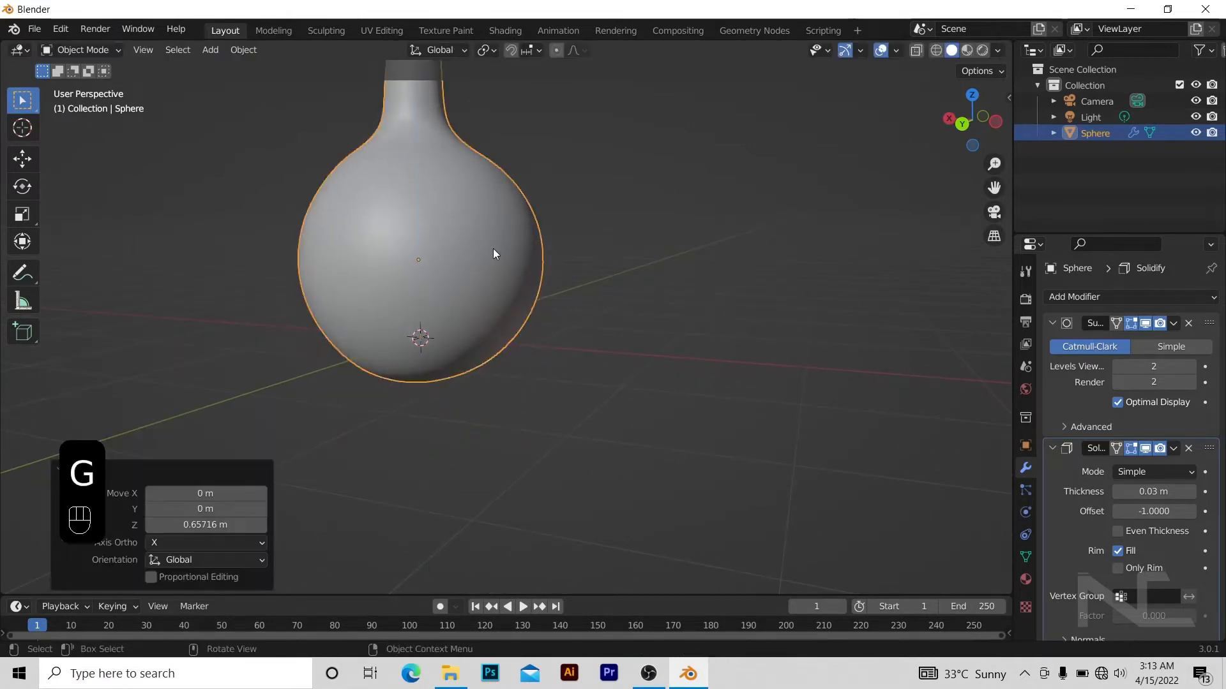
- In Edit Mode with proportional editing and X-ray on, select the neck's upper section and shift it about 0.07 m along X and 0.02 m up
alt+shift+drag(807, 208, 847, 339)
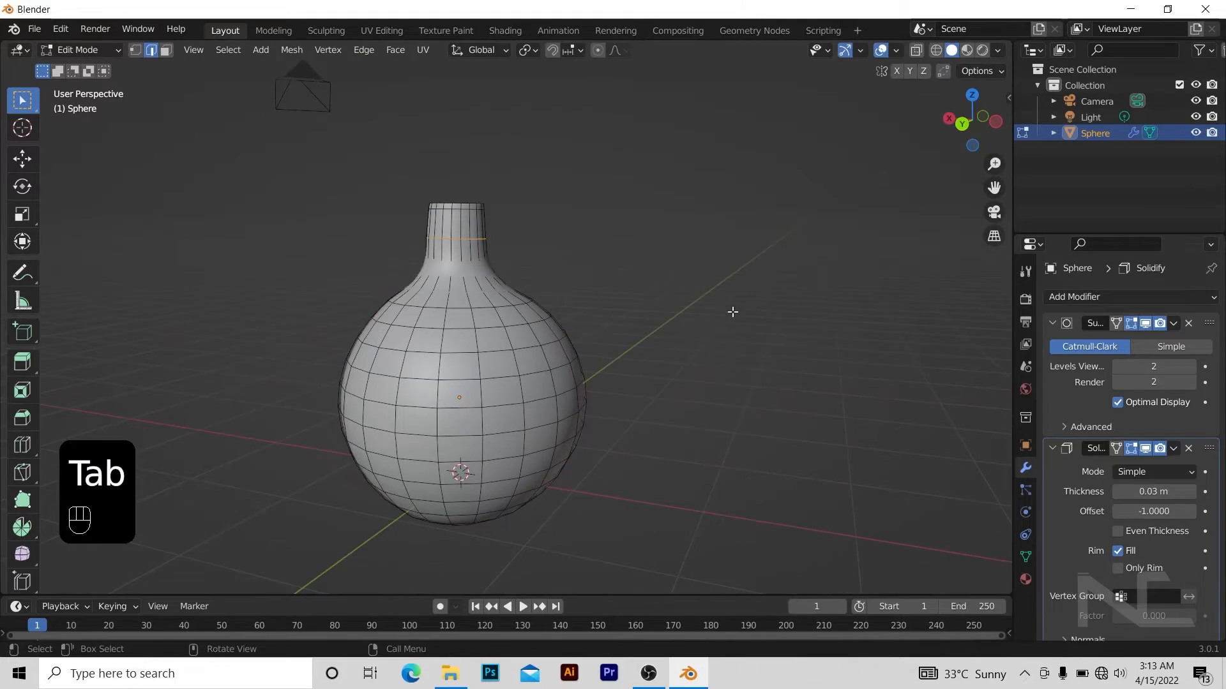
alt+drag(732, 312, 732, 333)
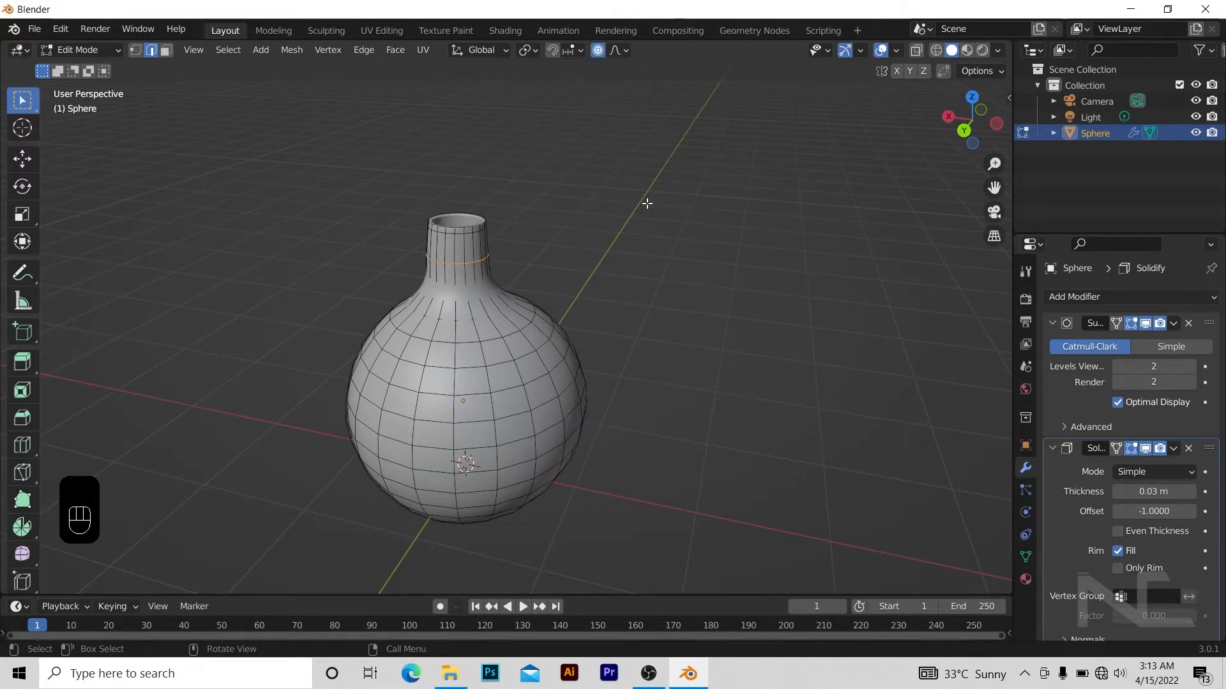
key(KP_1)
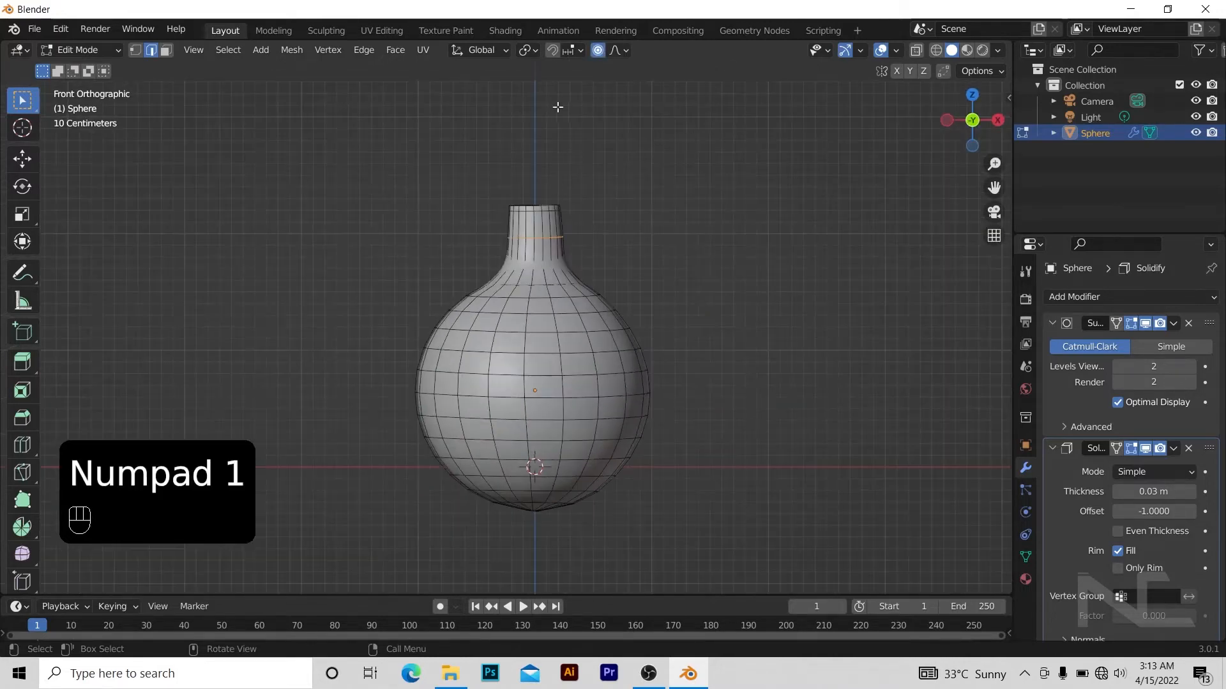
drag(446, 147, 617, 253)
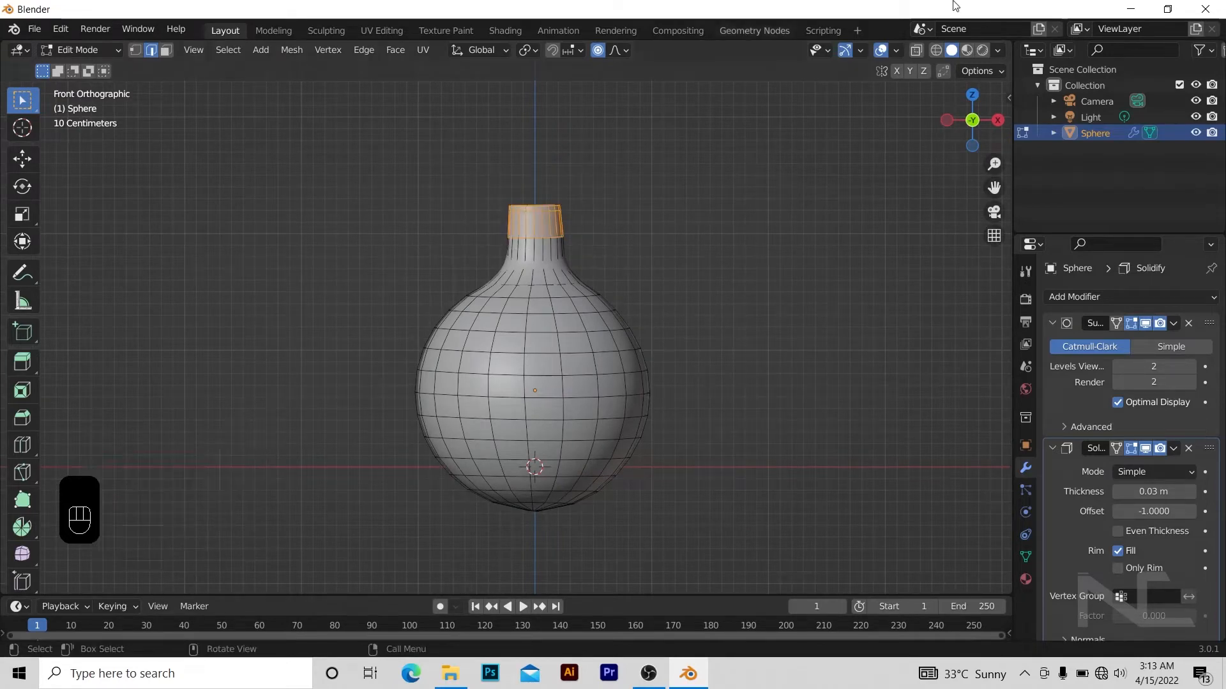
click(916, 51)
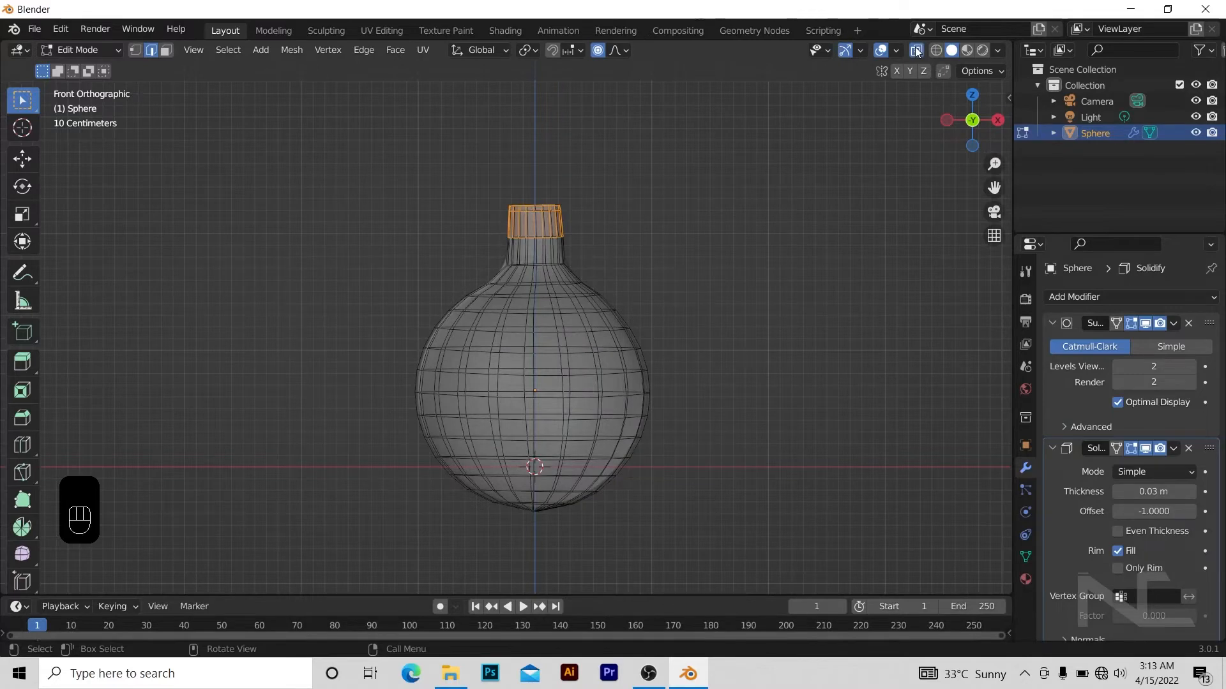
drag(441, 168, 595, 237)
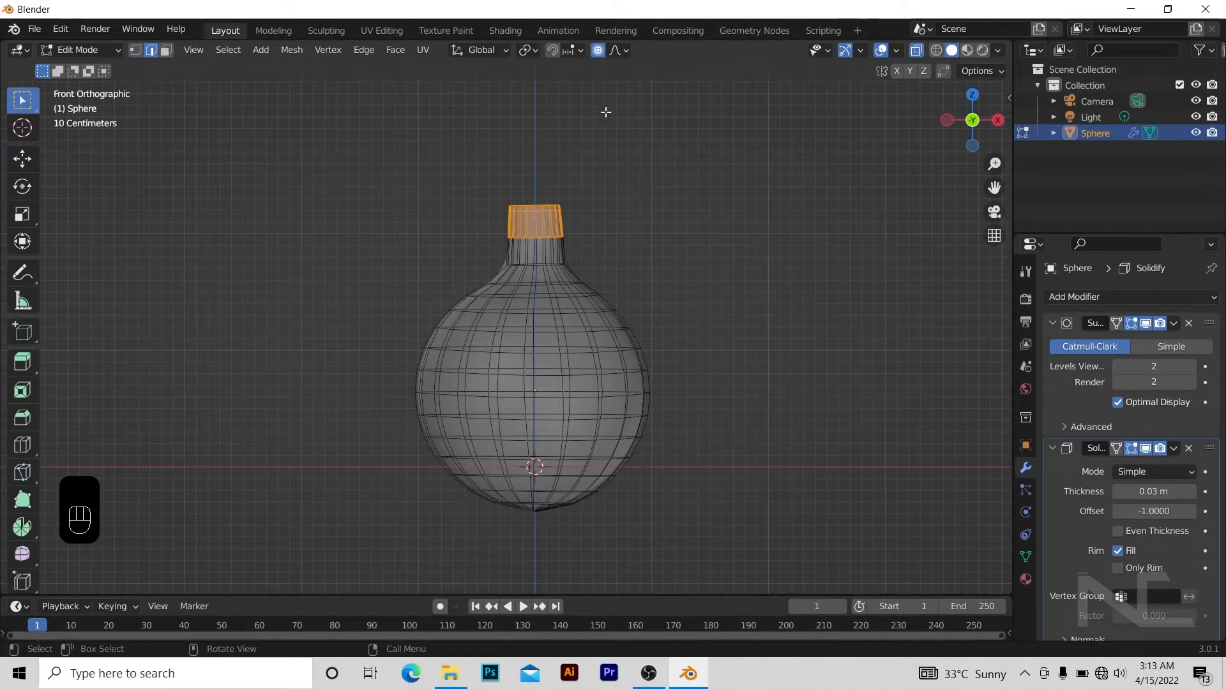
key(g)
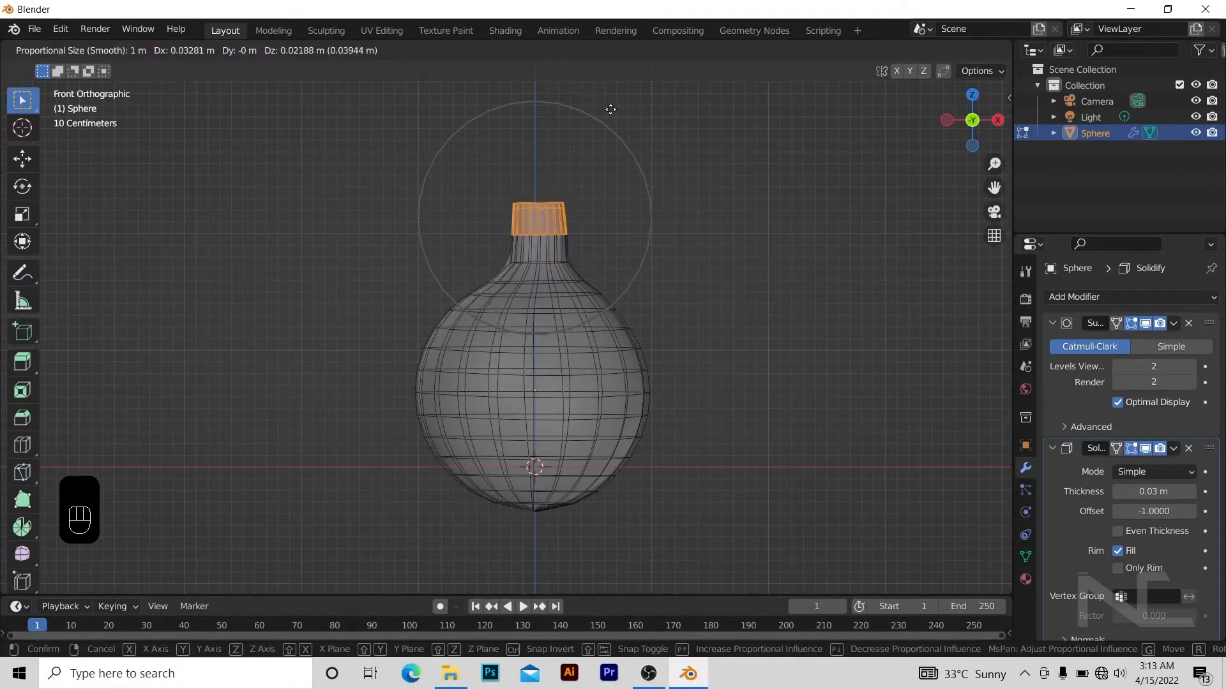
click(614, 110)
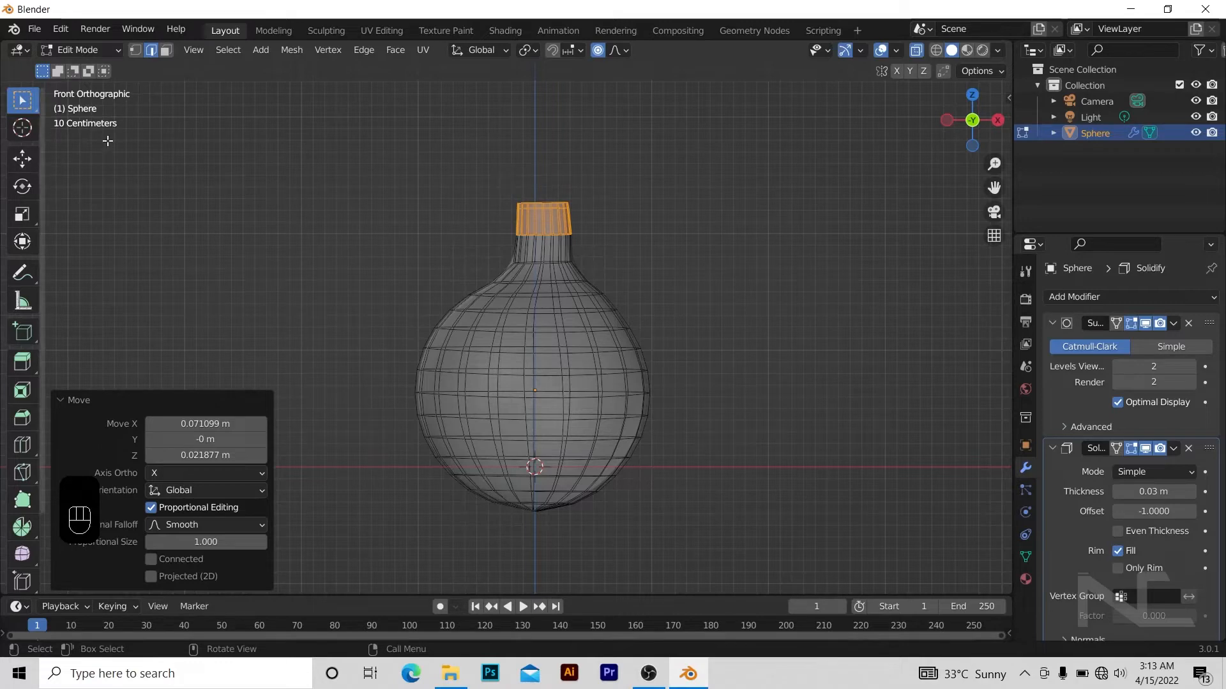
- Reselect the neck's upper section and move it about 0.02 m further along X with Smooth falloff
click(502, 159)
drag(457, 165, 678, 248)
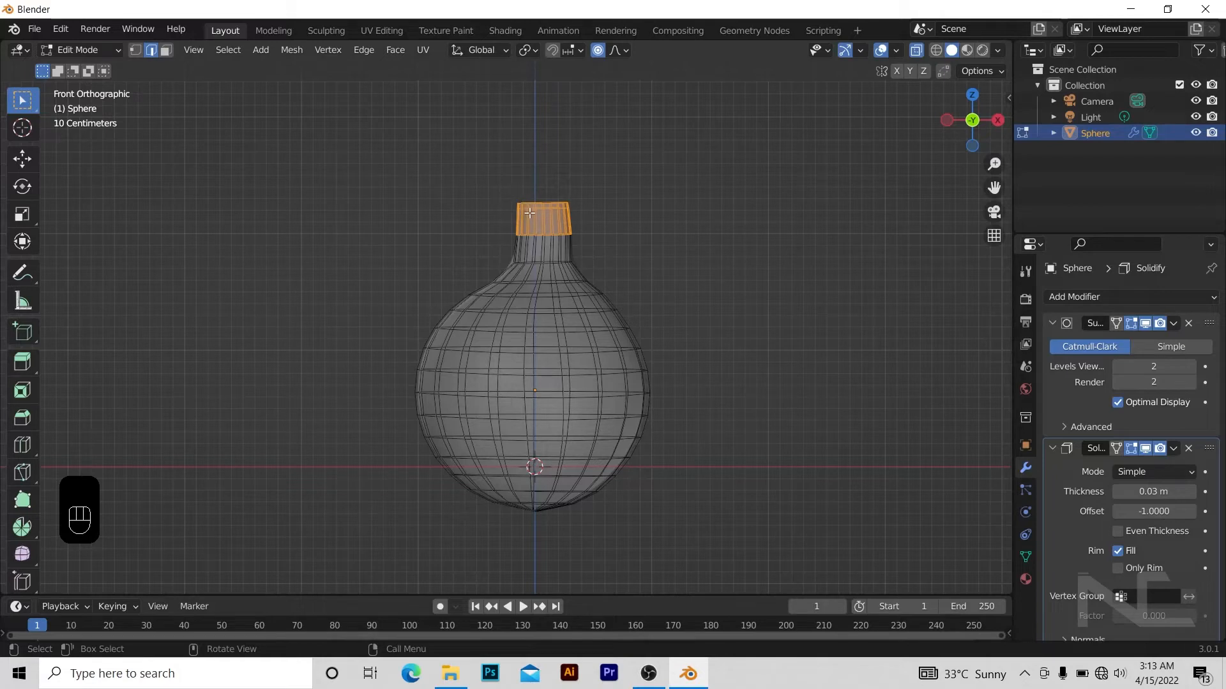
key(g)
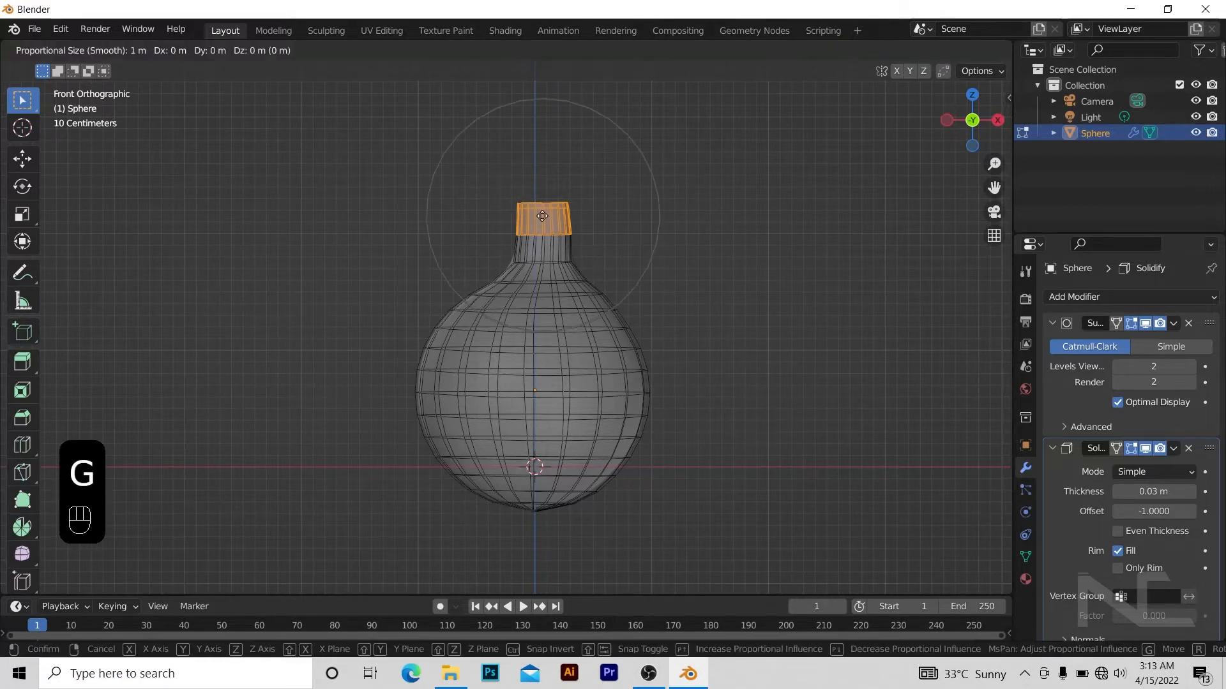
click(545, 217)
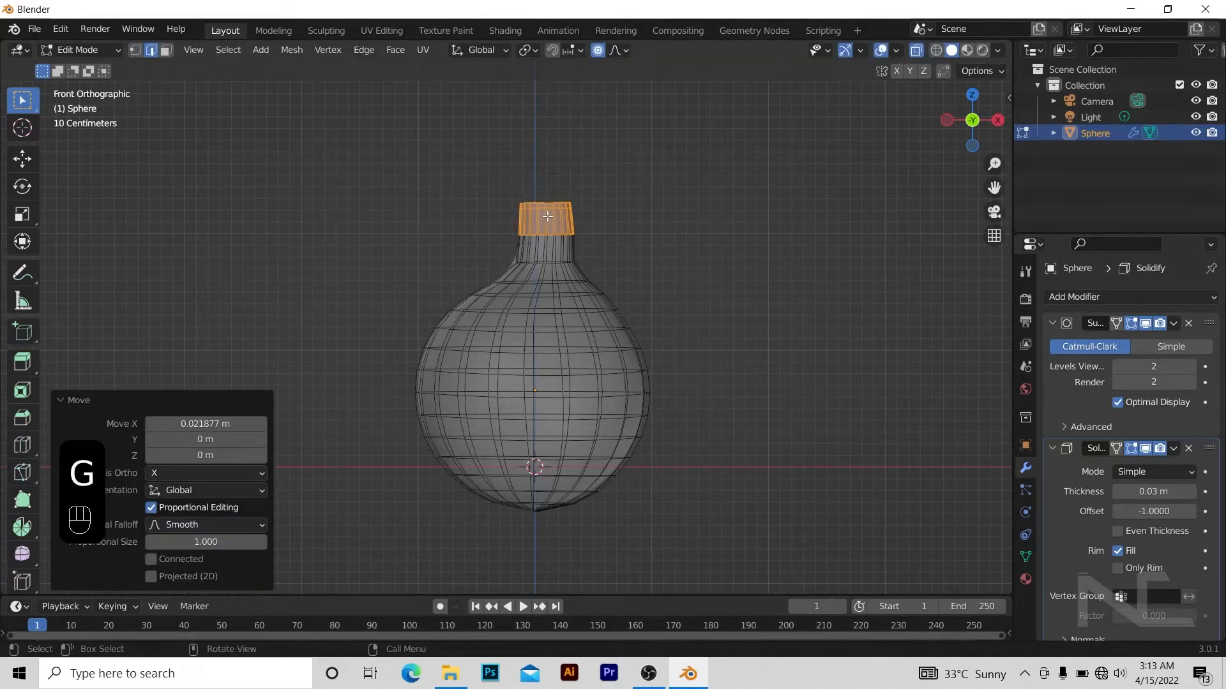
- Try to scale the neck's upper section with proportional editing, and undo the scaling
key(s)
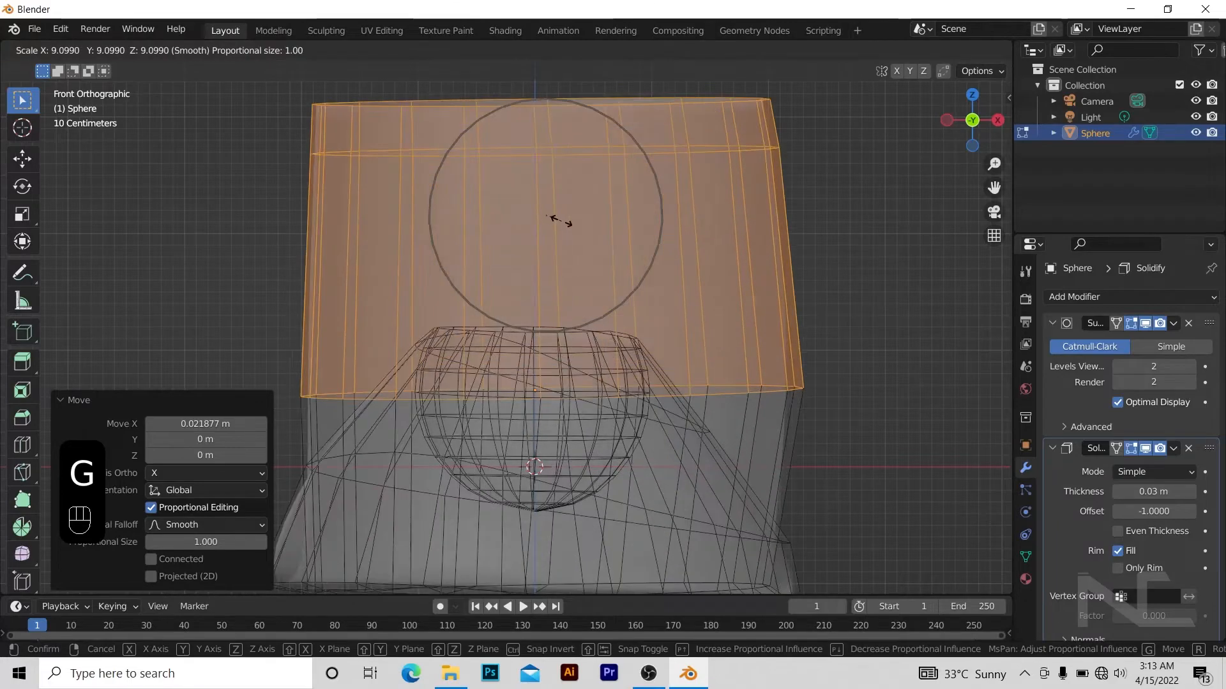
key(ctrl+z)
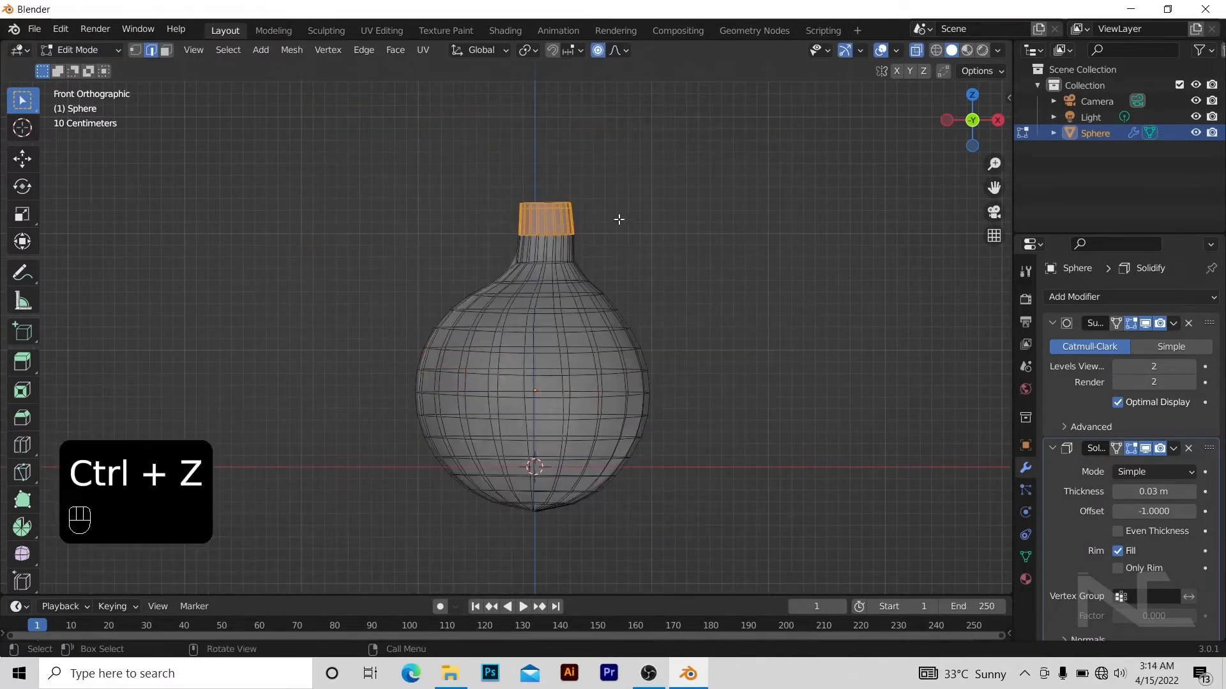
key(ctrl+z)
- Leave Edit Mode, turn off X-ray and inspect the deselected flask's bent neck from several angles
alt+drag(664, 228, 632, 309)
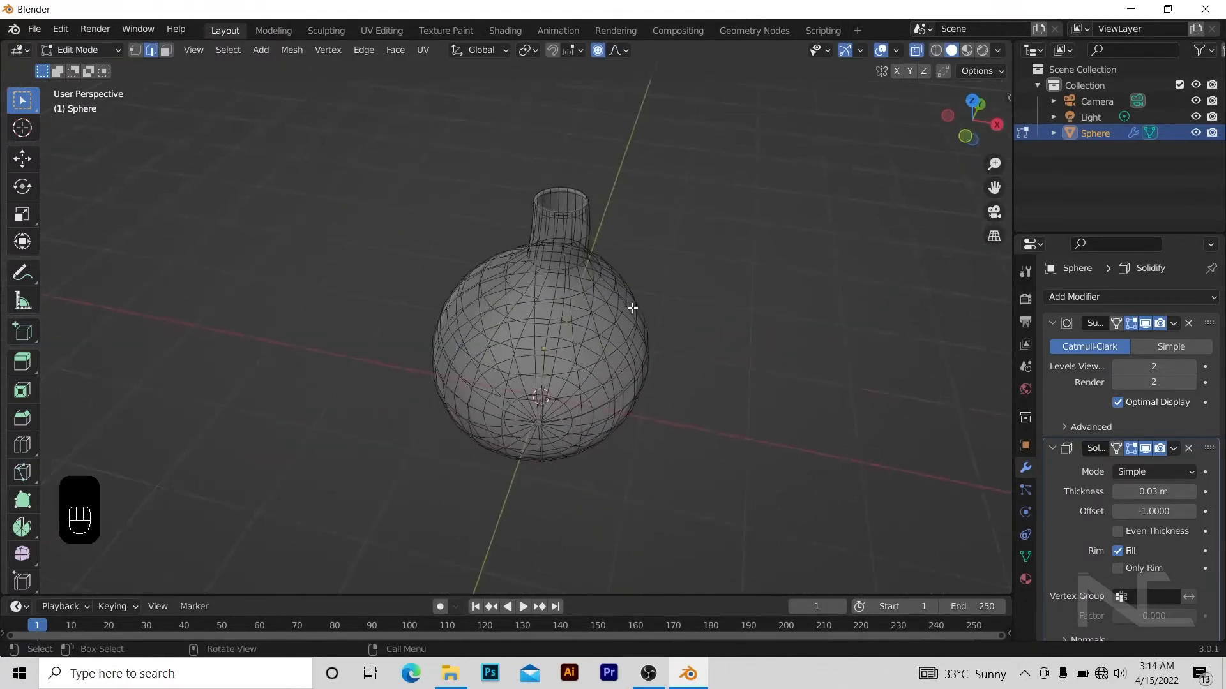
key(Tab)
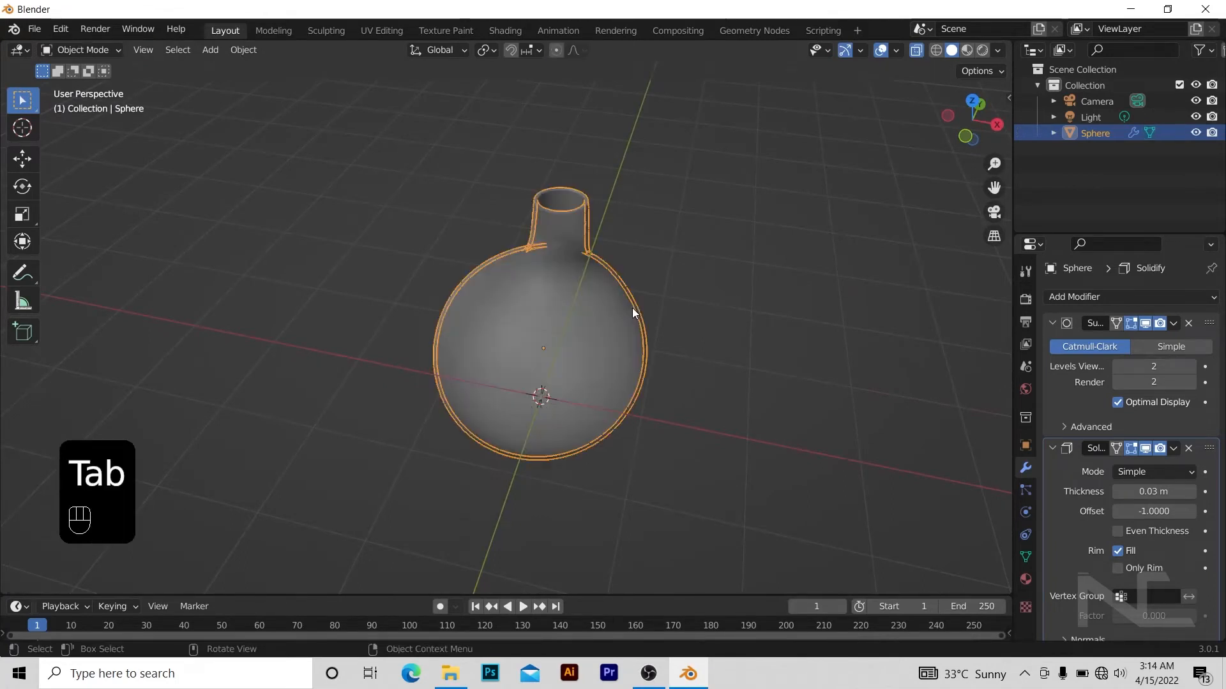
click(668, 314)
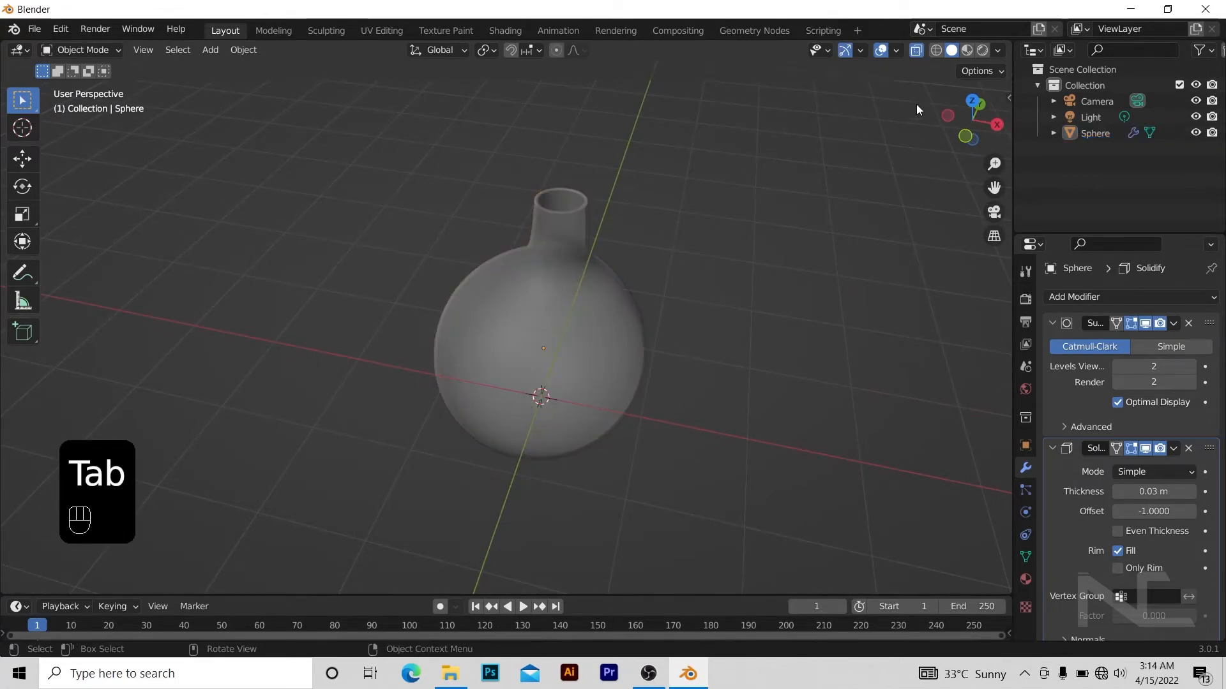
click(917, 50)
alt+drag(747, 275, 696, 255)
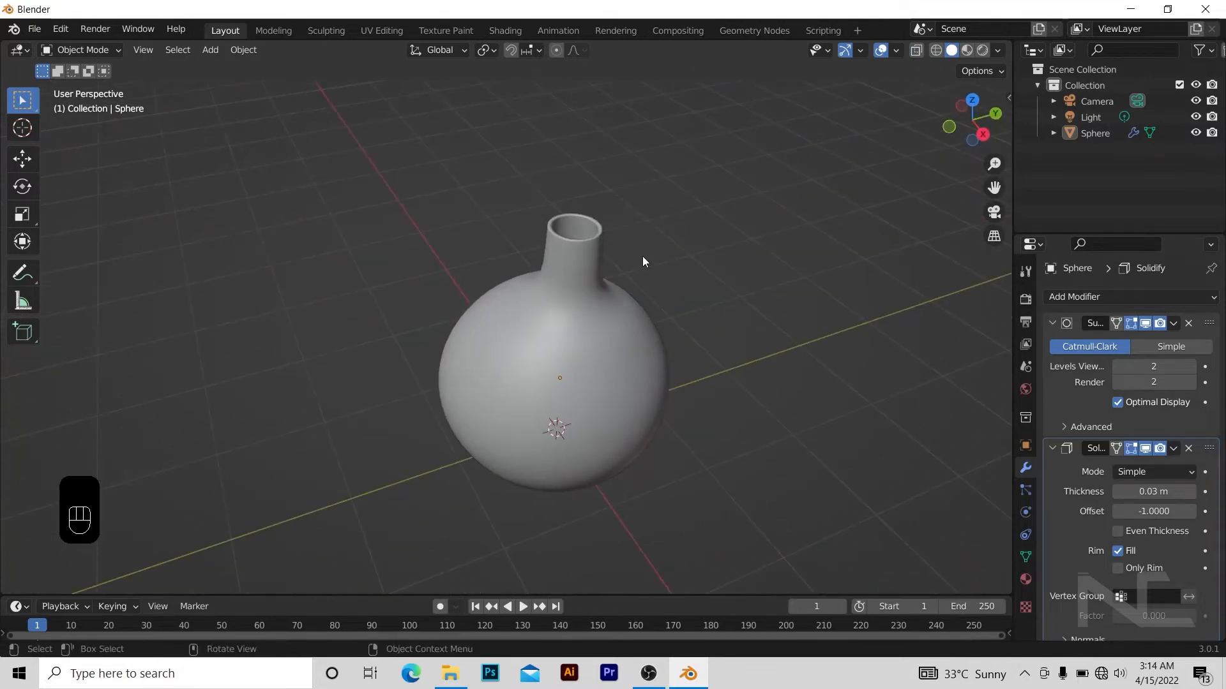
key(KP_Subtract)
key(KP_Subtract)
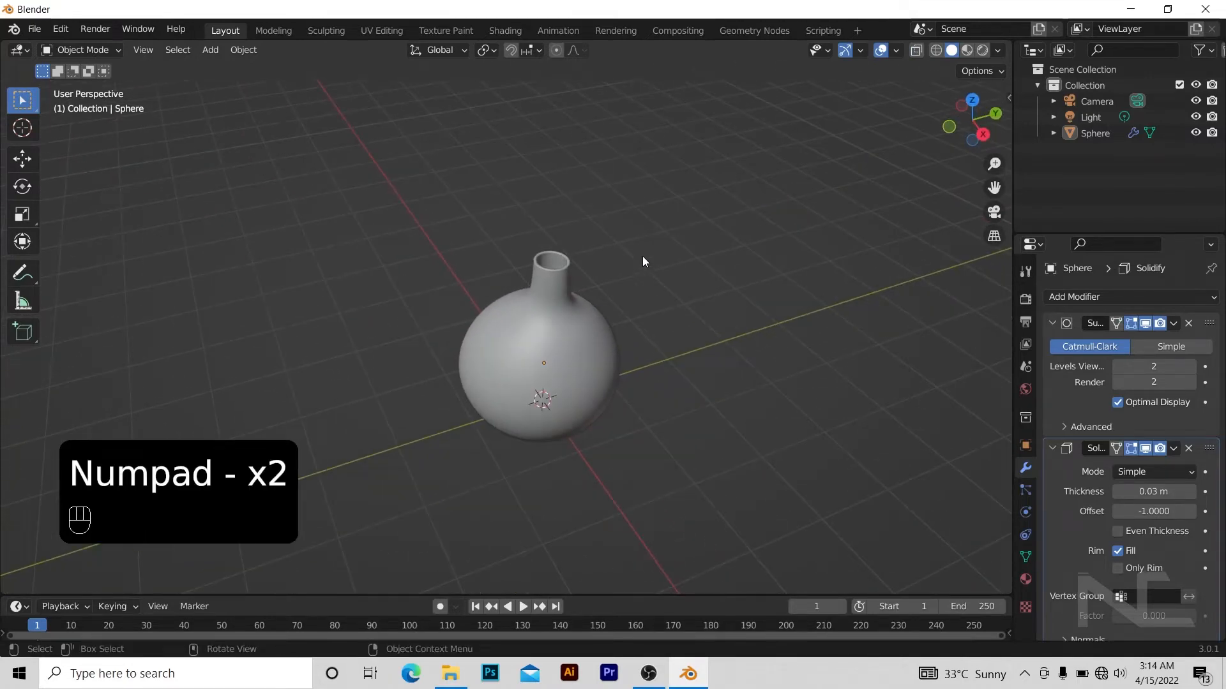
alt+drag(583, 259, 521, 240)
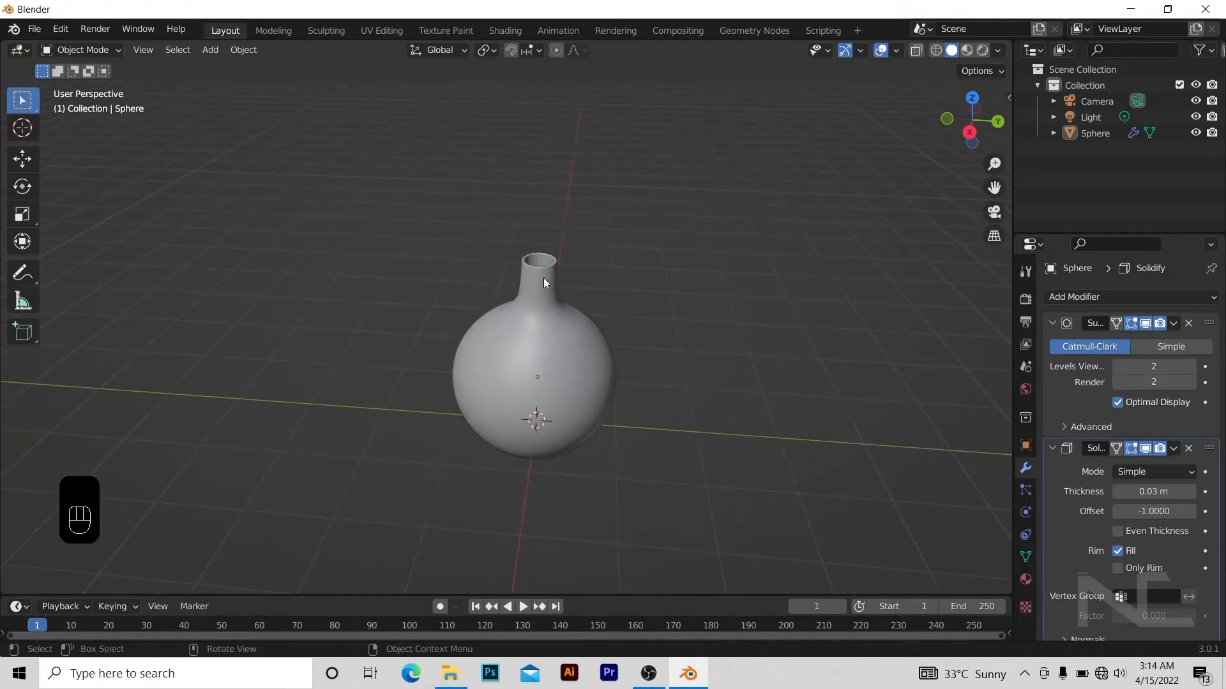
- In Edit Mode's front view with X-ray on, select the edge loop at mid-neck and shift it slightly toward positive X
click(555, 320)
key(Tab)
key(KP_1)
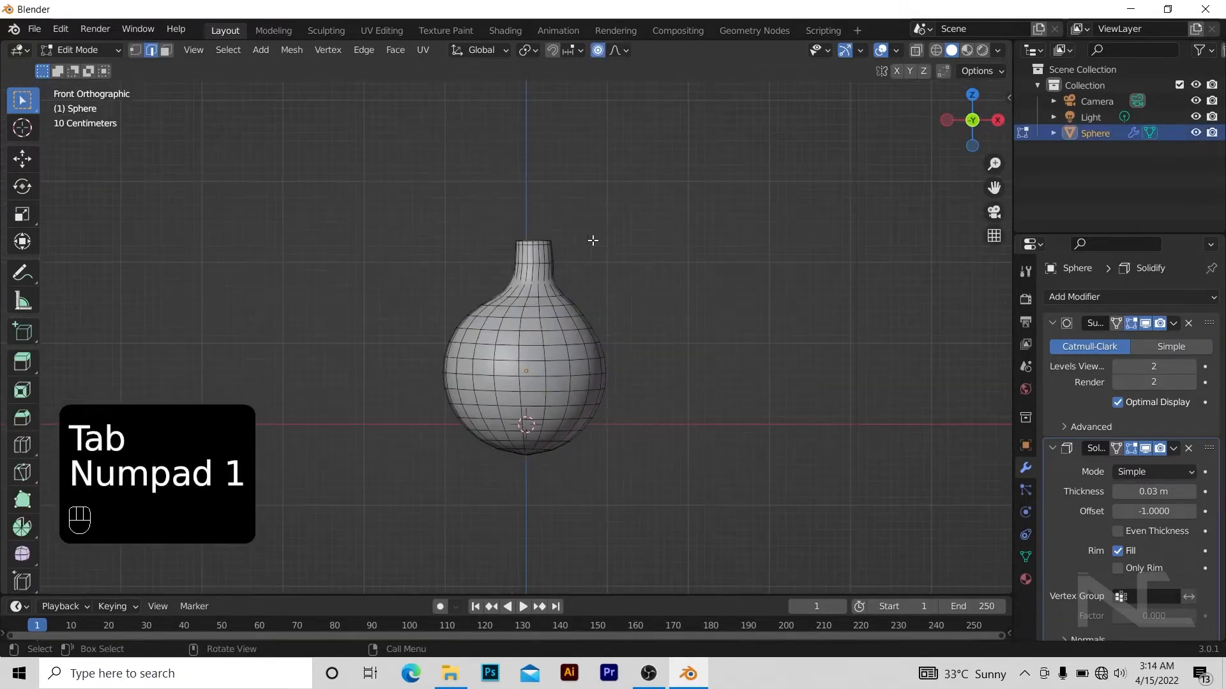
key(KP_Add)
key(KP_Add)
key(KP_Add)
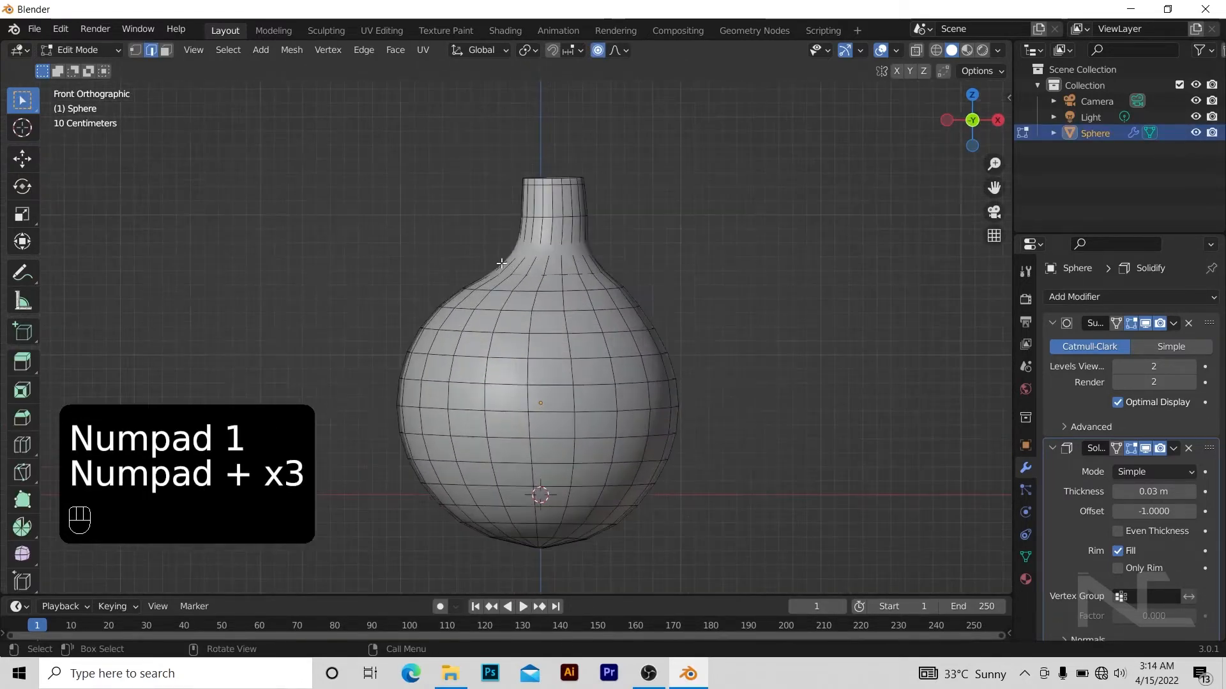
click(916, 51)
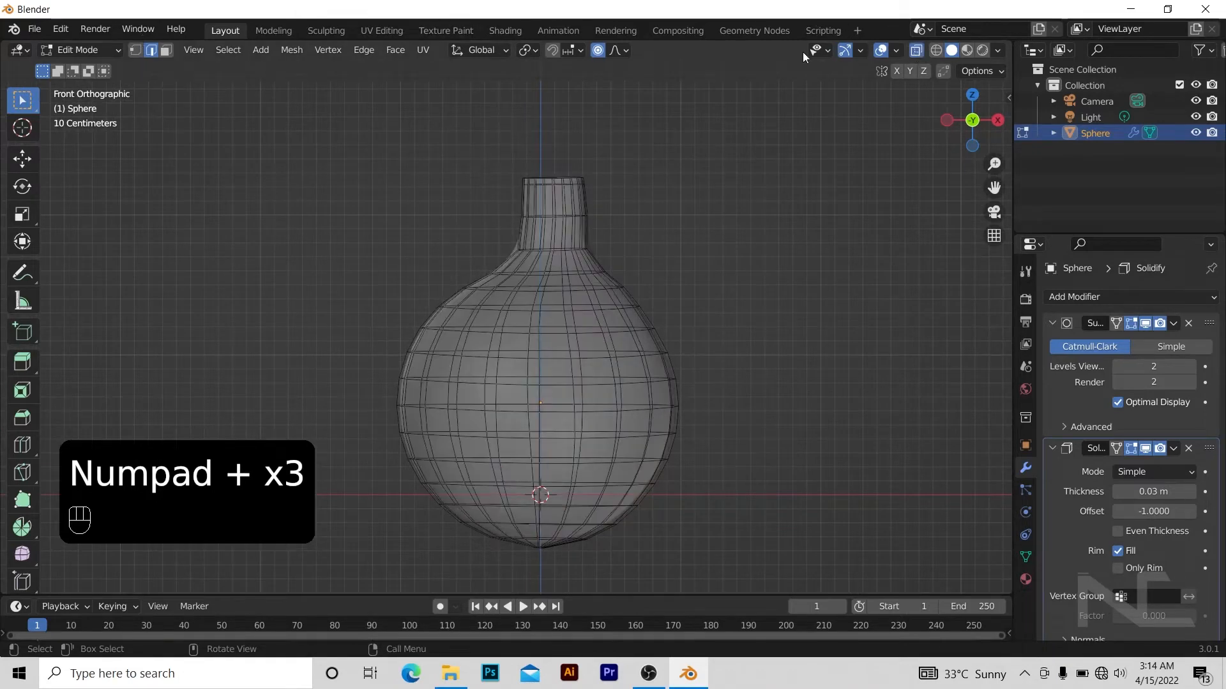
drag(499, 206, 609, 226)
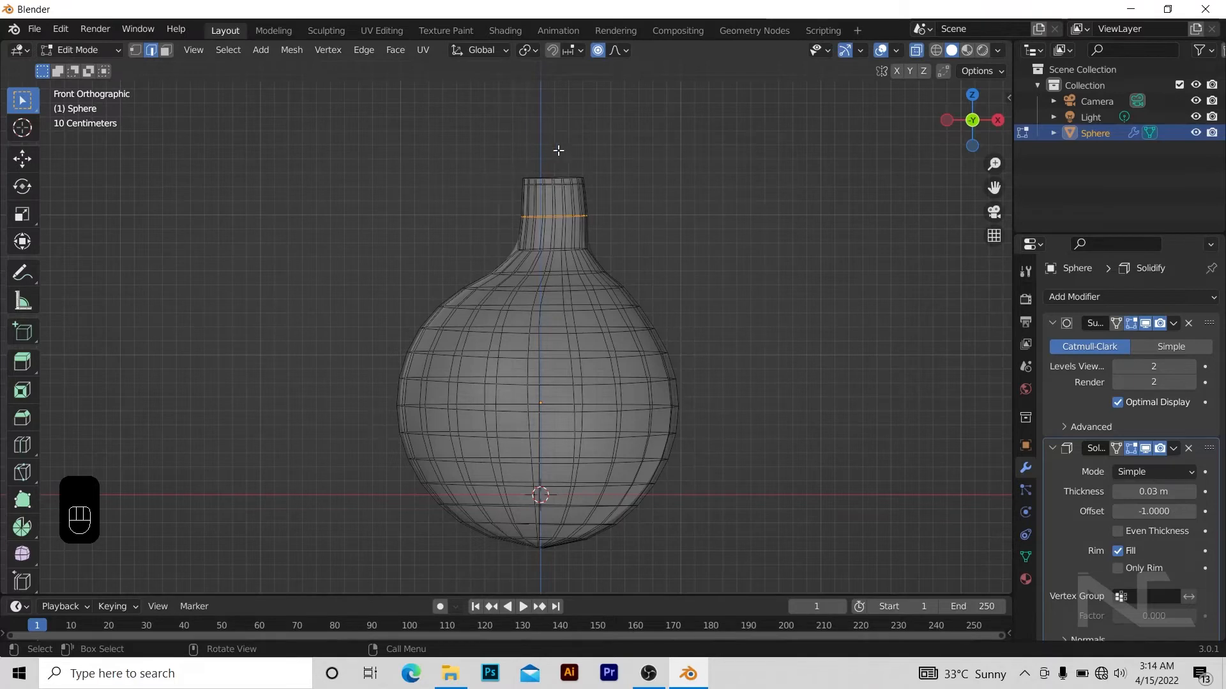
key(g)
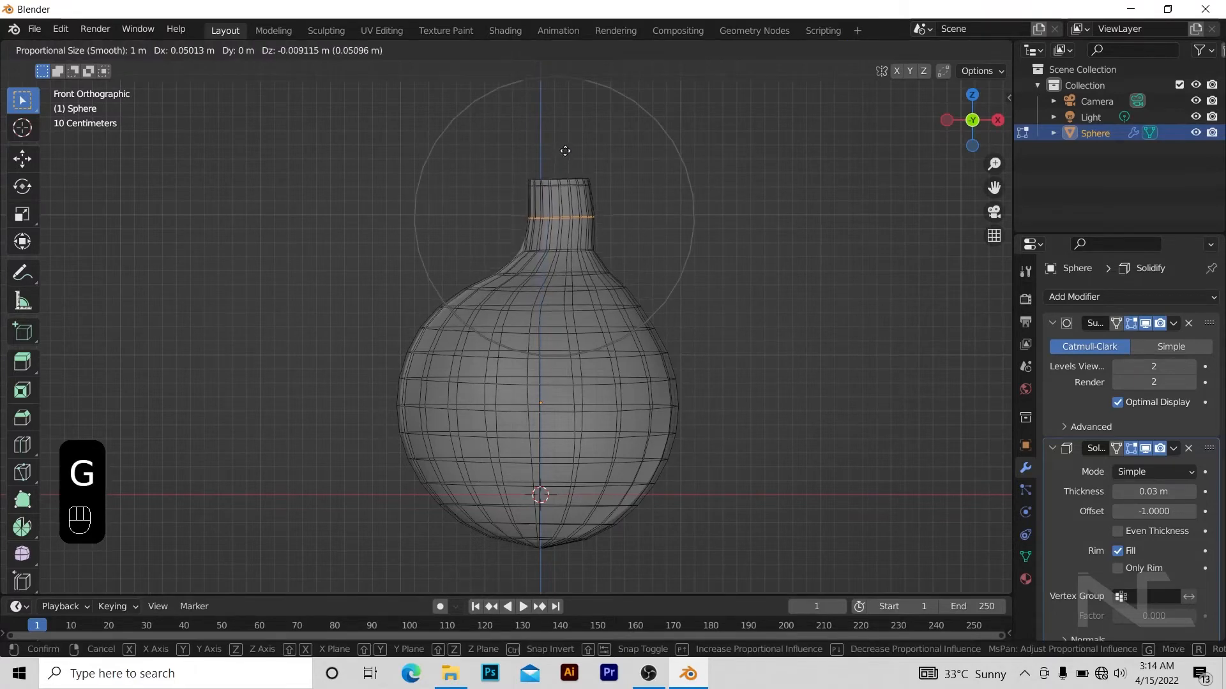
click(566, 154)
- Select the neck's top rim loops and move them about 0.01 m along X and 0.02 m down
click(519, 173)
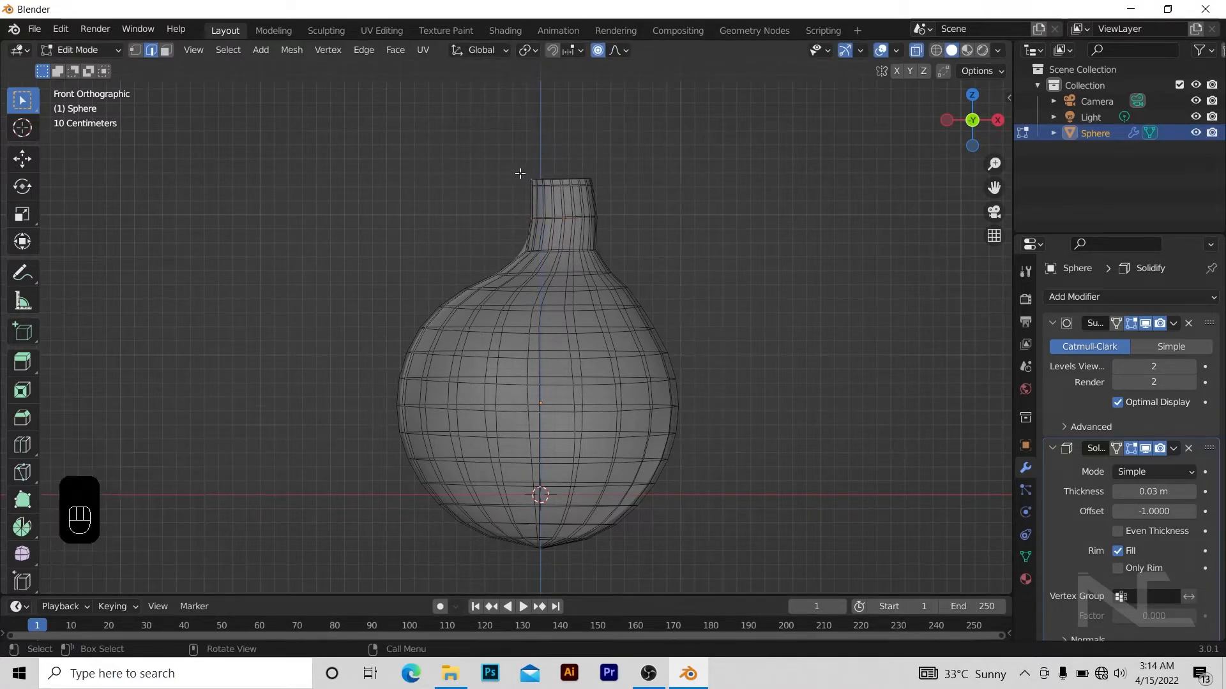
drag(495, 165, 651, 191)
key(g)
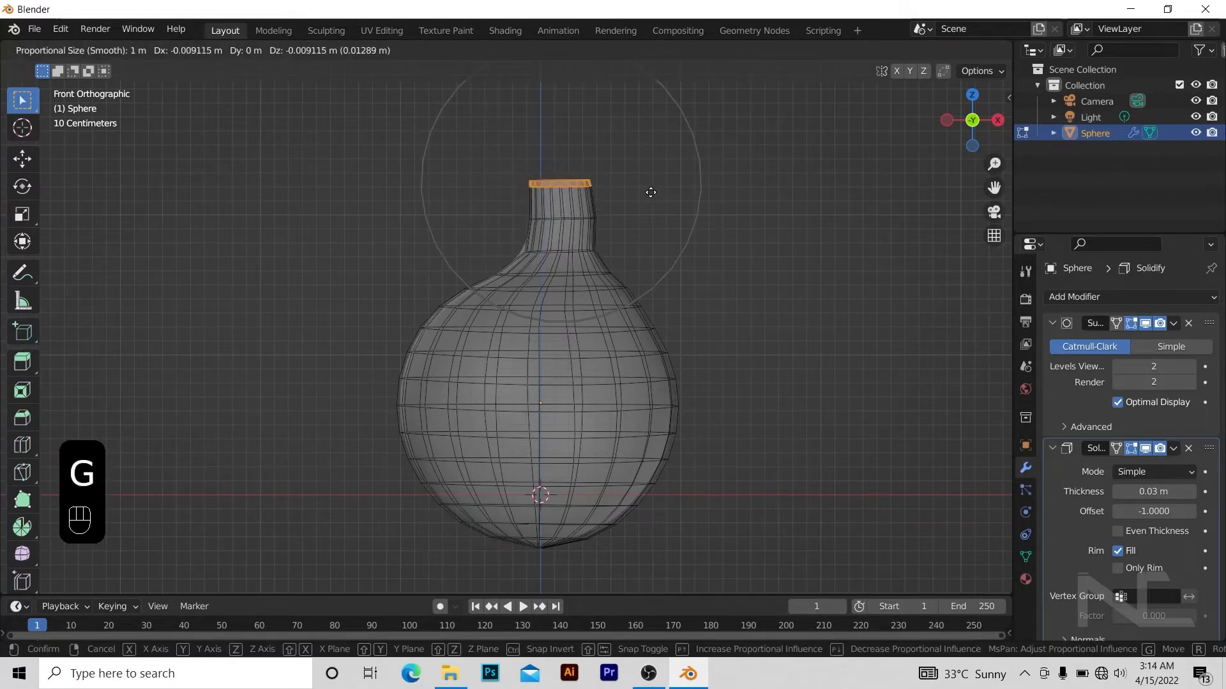
click(652, 193)
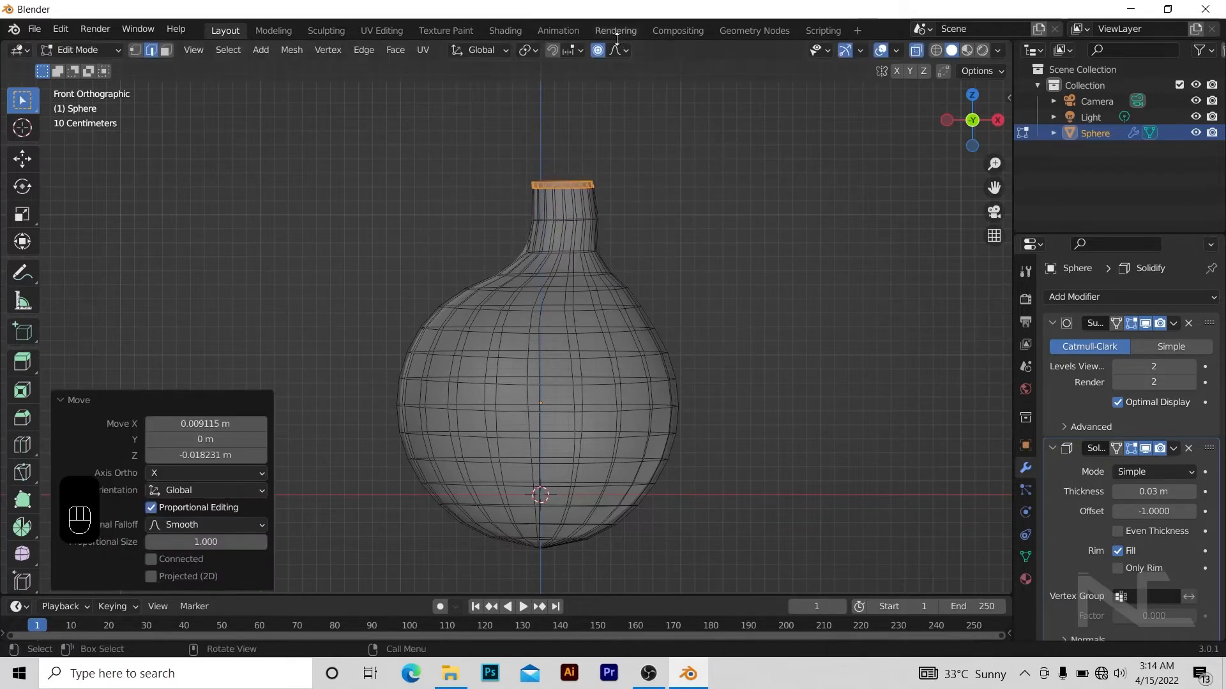
- Switch the proportional falloff to Sphere and move the neck's rim about 0.005 m along X and 0.014 m up
click(616, 51)
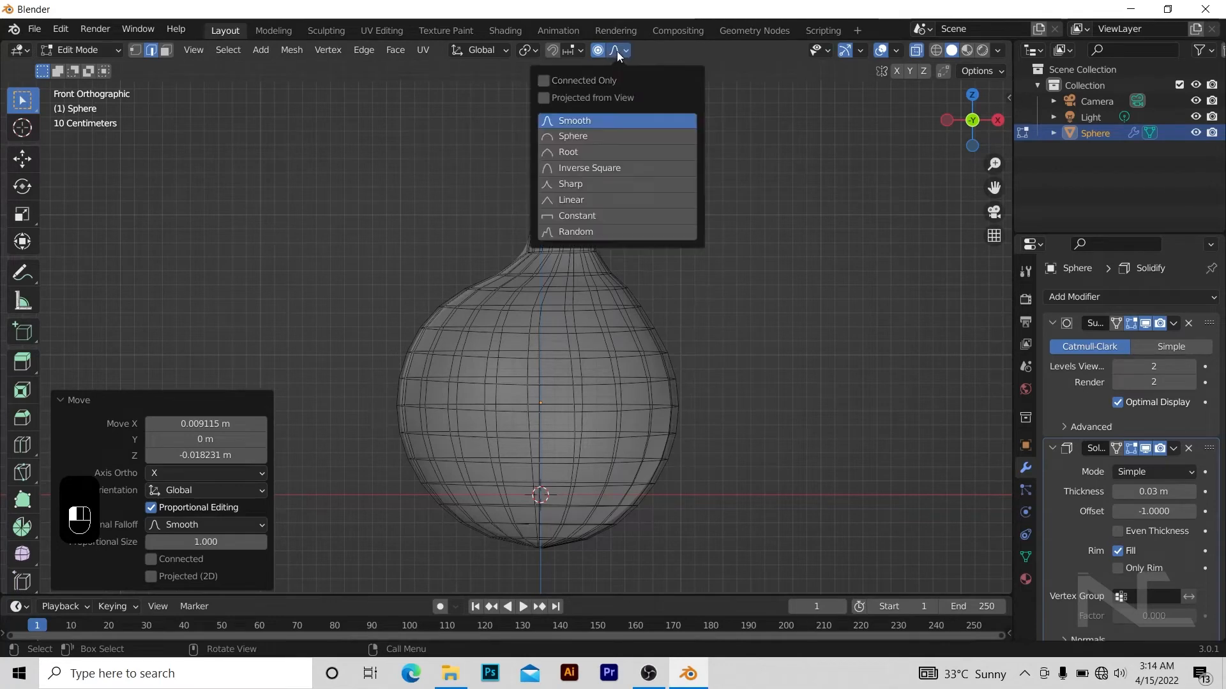
click(616, 135)
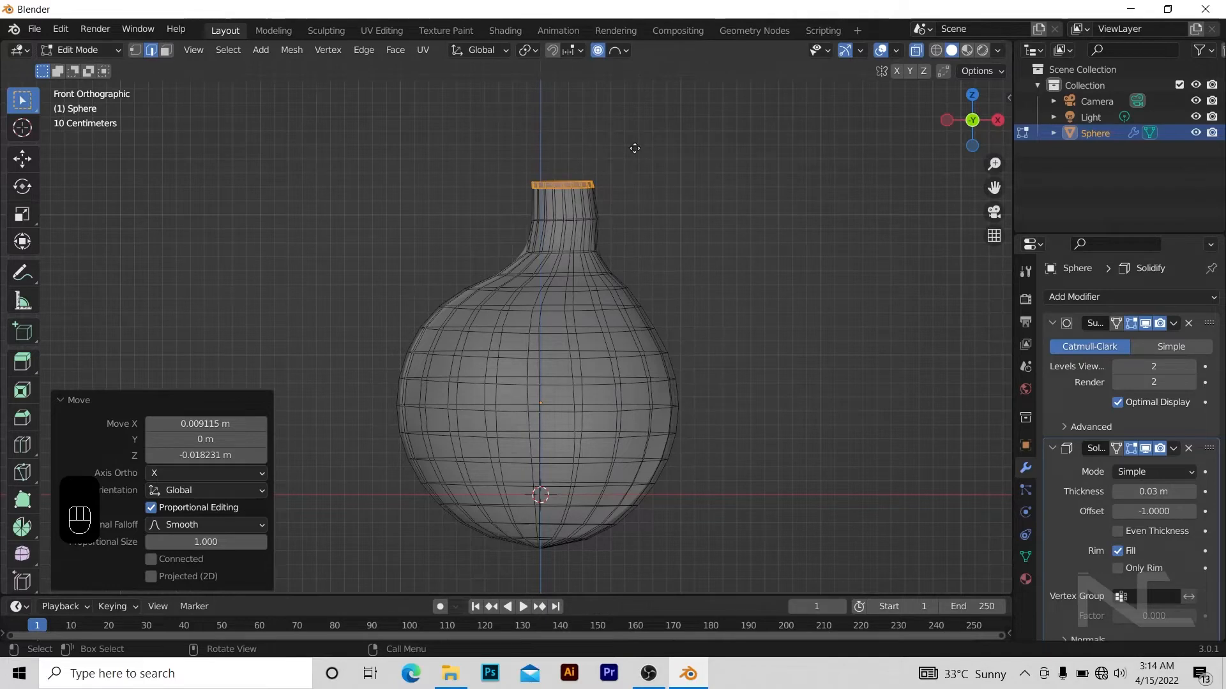
key(g)
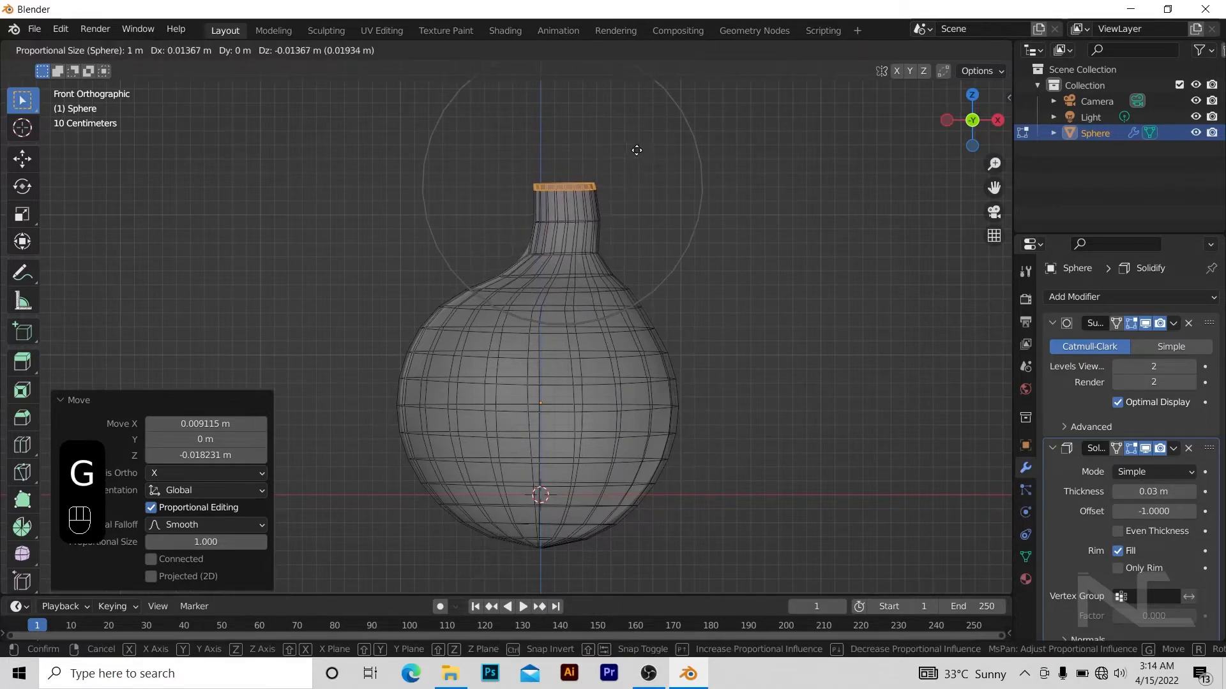
click(636, 147)
- Set the proportional editing falloff back to Smooth and deselect the neck's rim
click(617, 50)
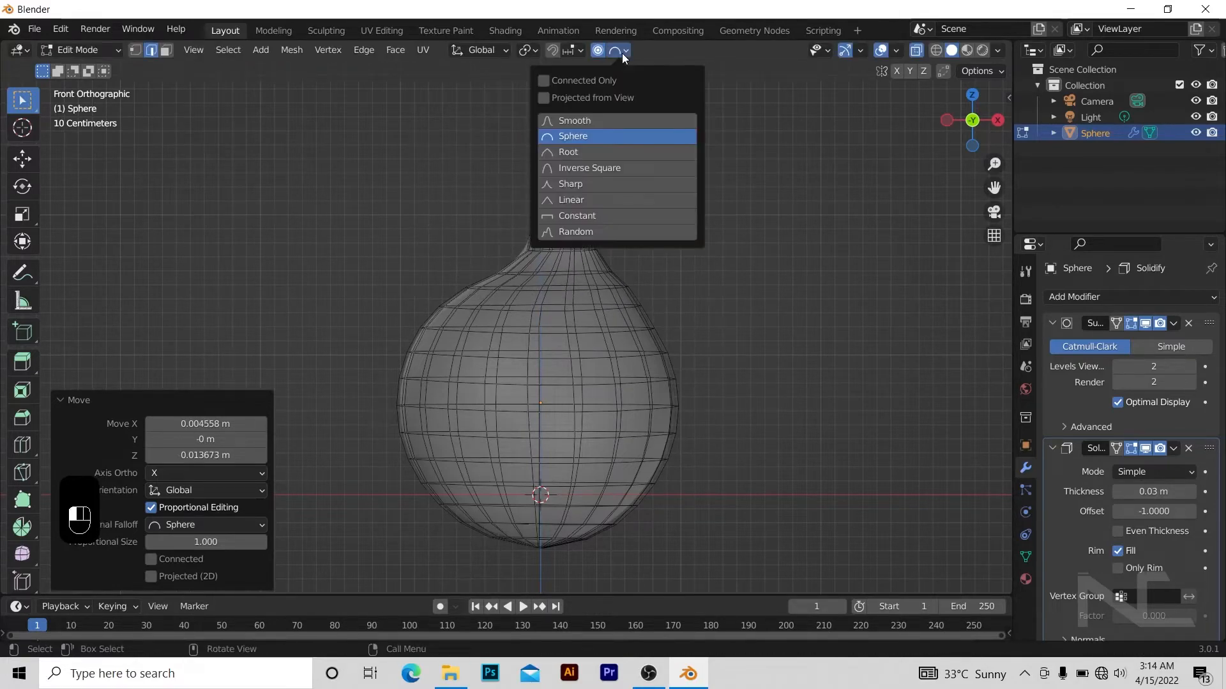
click(625, 121)
click(560, 193)
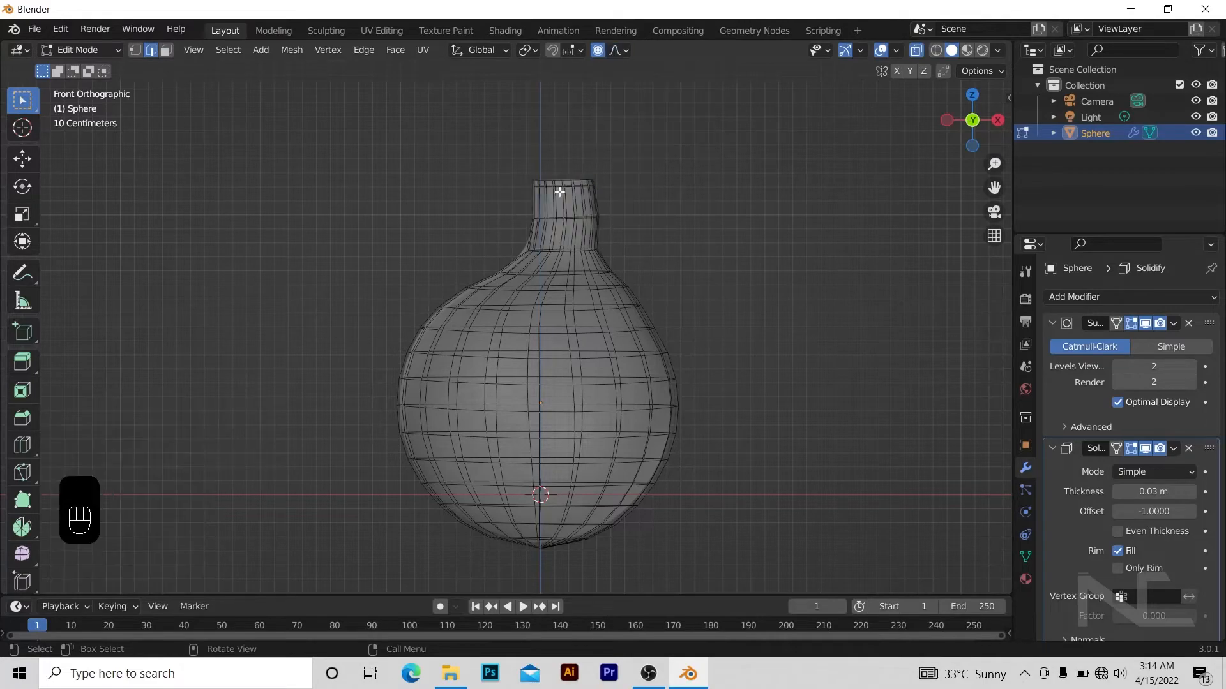
- Return the flask to Object Mode and turn off X-ray
alt+middle_drag(511, 209, 419, 366)
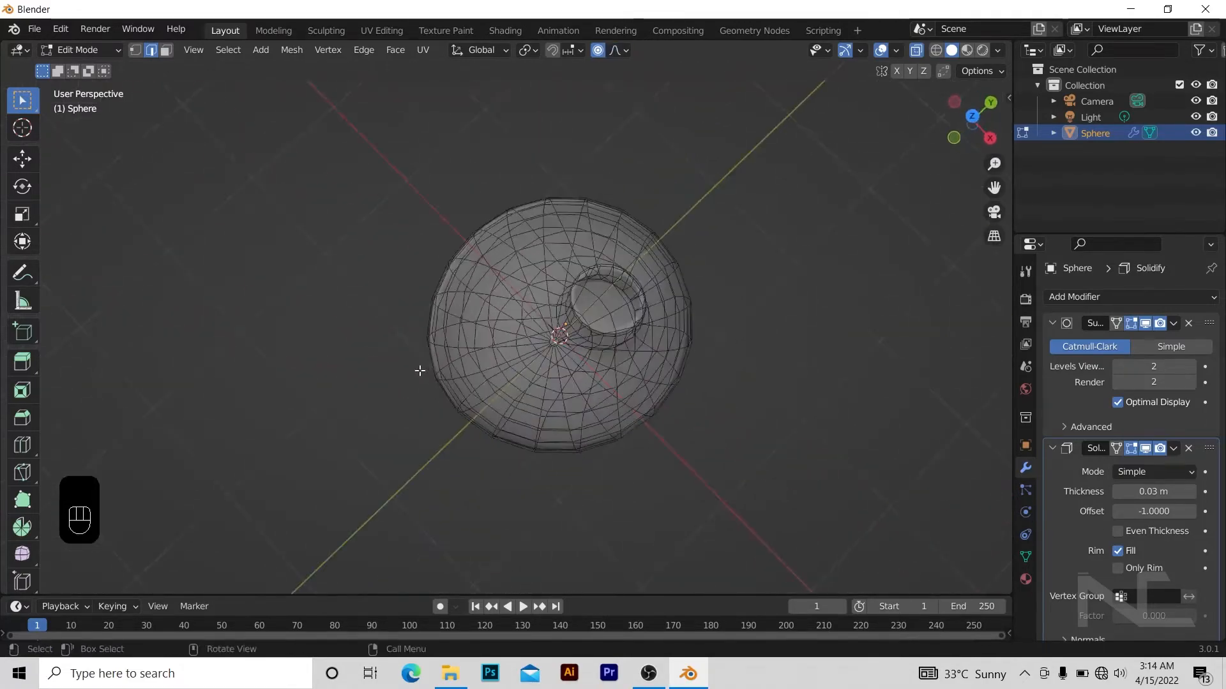
key(Tab)
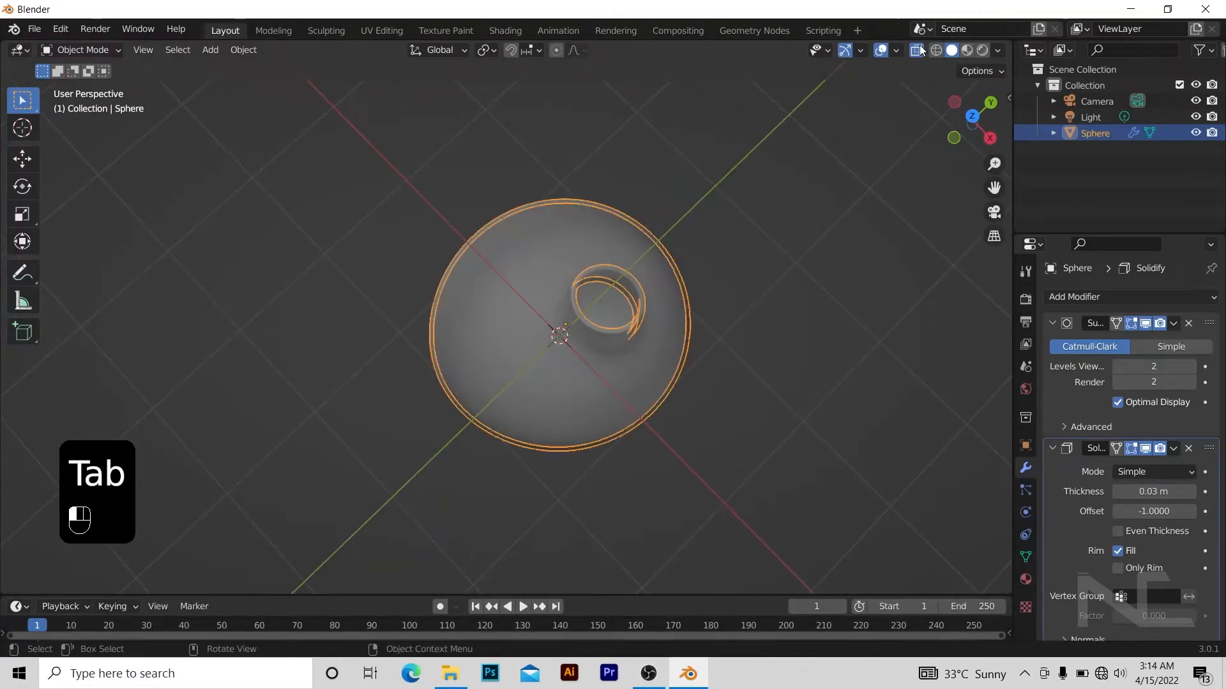
alt+middle_drag(893, 153, 683, 135)
key(KP_Subtract)
key(KP_Subtract)
key(KP_Subtract)
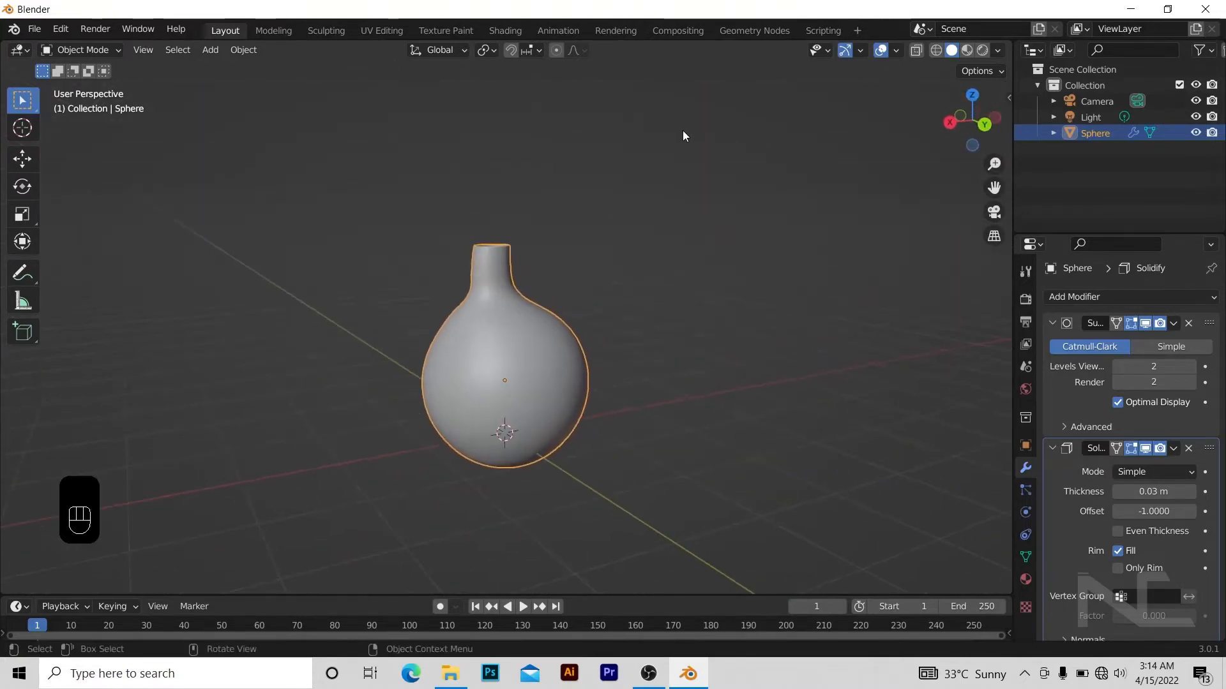
- Examine the flask's overall silhouette and neck from several angles and distances
key(KP_Subtract)
key(KP_Subtract)
key(KP_Subtract)
key(KP_Subtract)
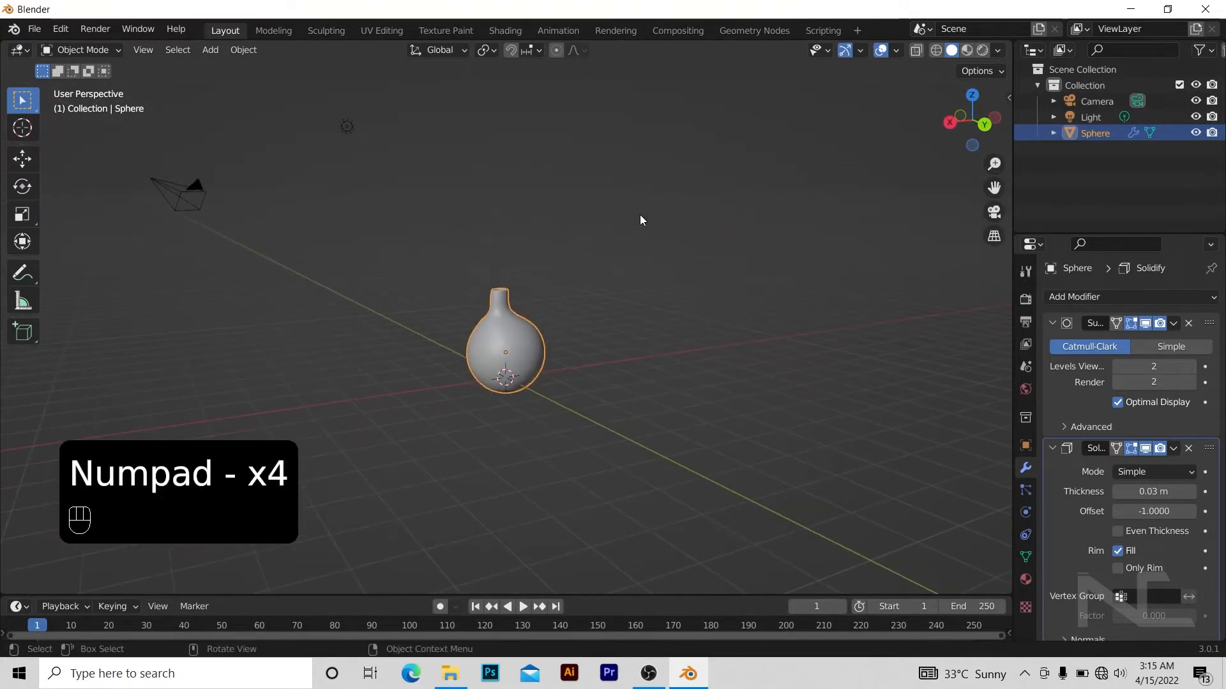
click(641, 219)
alt+middle_drag(641, 219, 718, 196)
key(KP_Add)
key(KP_Add)
key(KP_Add)
key(KP_Add)
key(Tab)
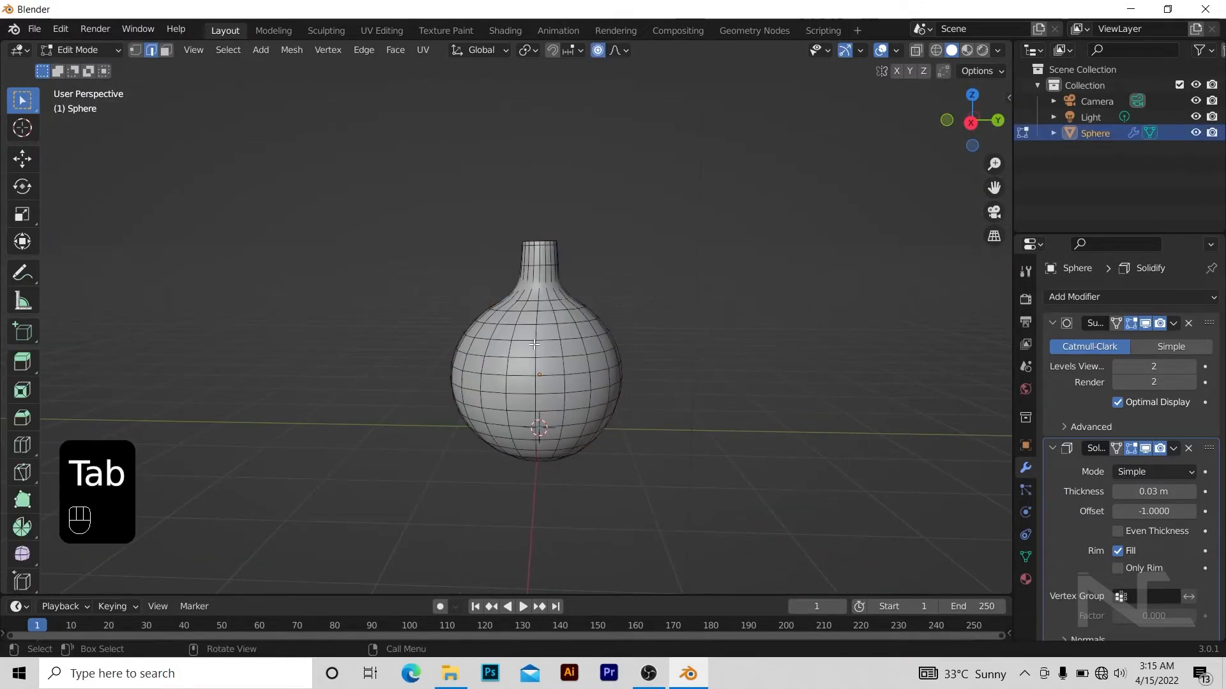
alt+middle_drag(635, 301, 615, 252)
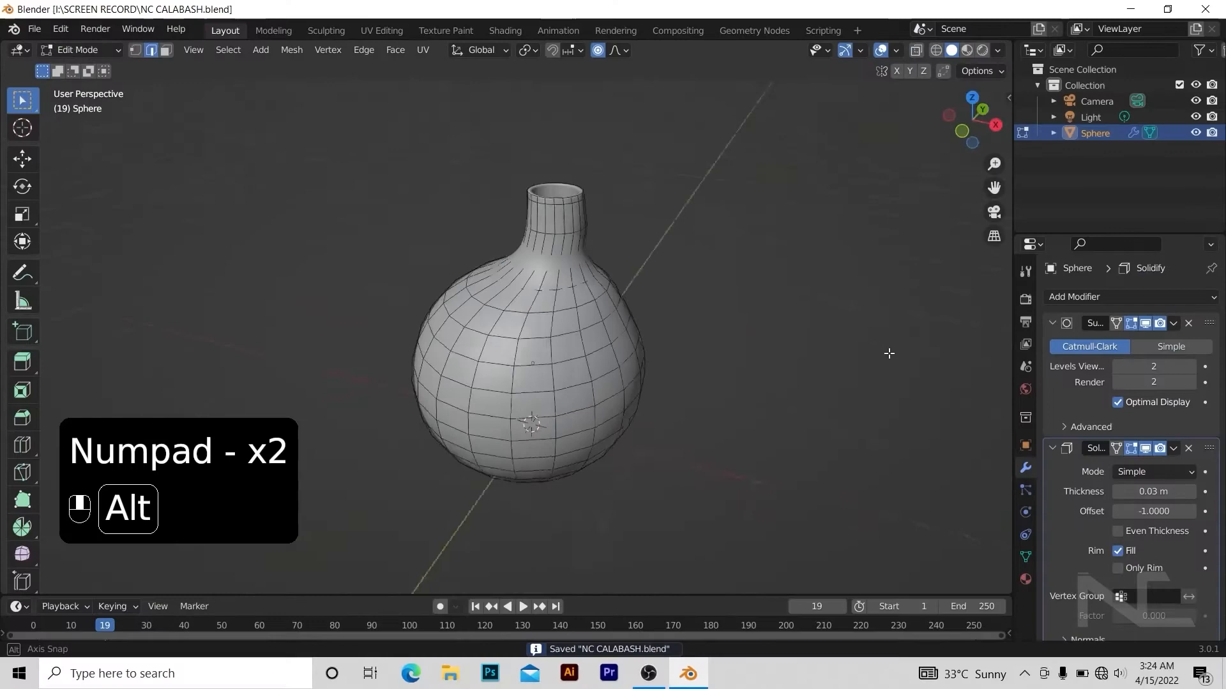
- In Edit Mode, switch to face selection and select the small face at the flask's bottom pole
alt+middle_drag(888, 353, 821, 219)
key(Tab)
alt+middle_drag(707, 351, 615, 320)
key(Tab)
key(KP_Add)
key(KP_Add)
key(3)
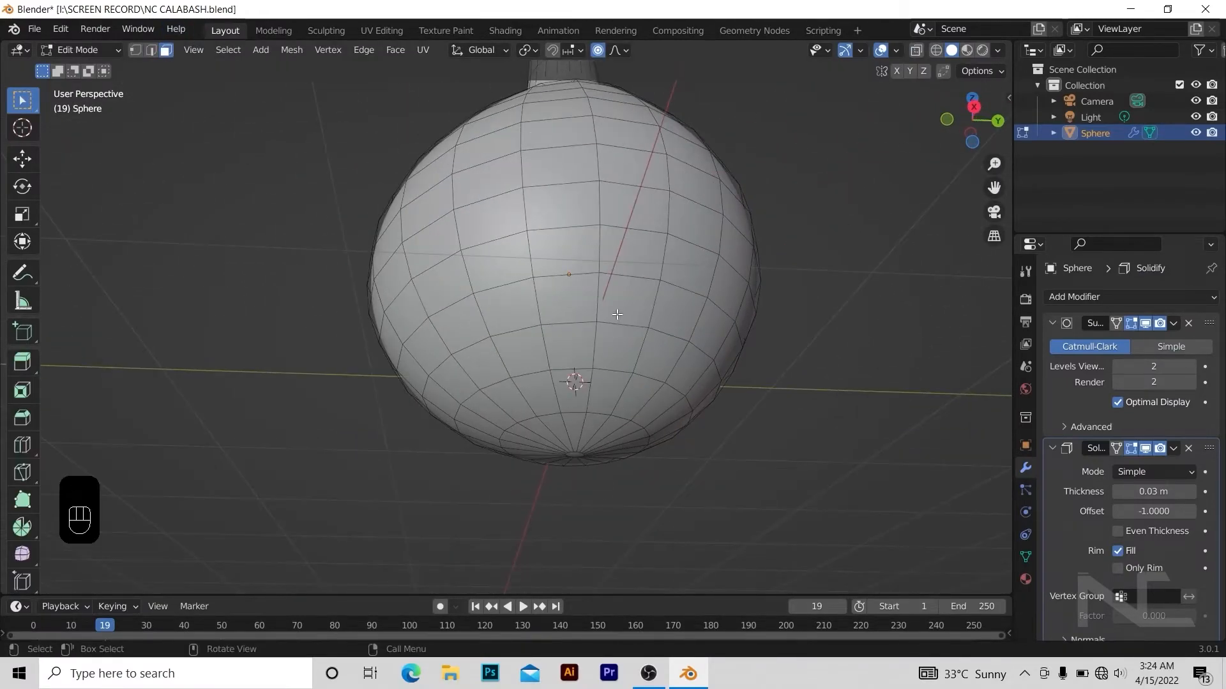
key(s)
click(702, 463)
key(ctrl+z)
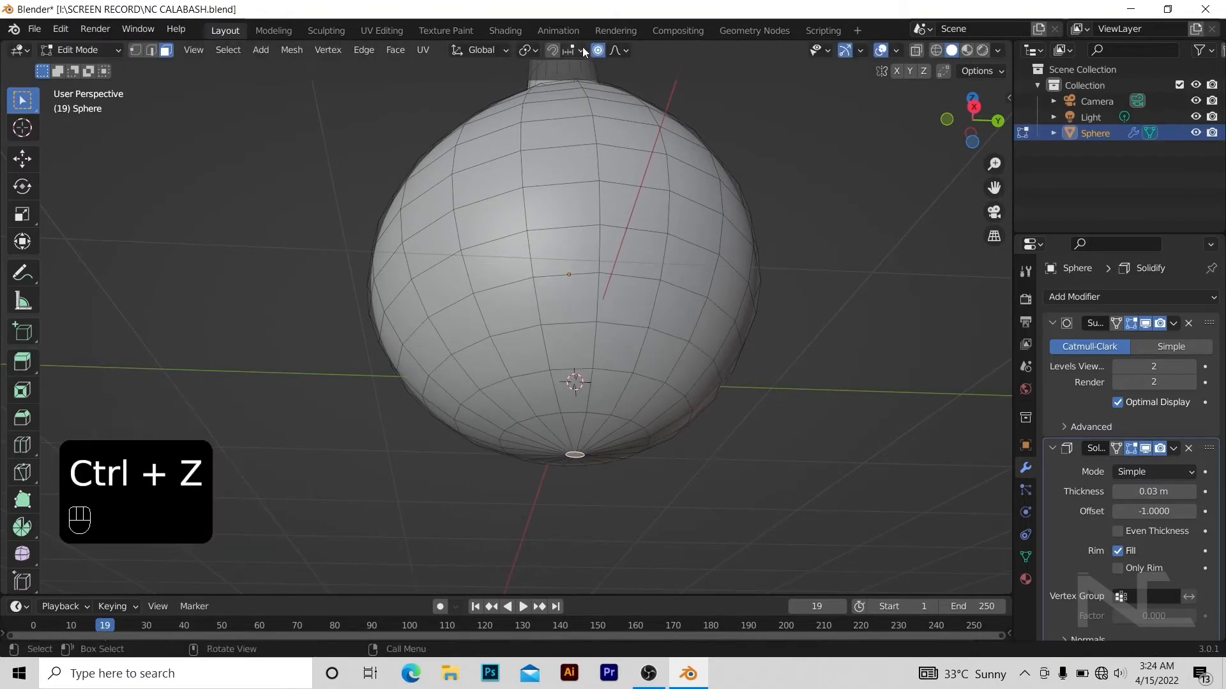
- Turn off proportional editing and scale up the flask's bottom face by a factor of about 3.948
key(s)
click(45, 376)
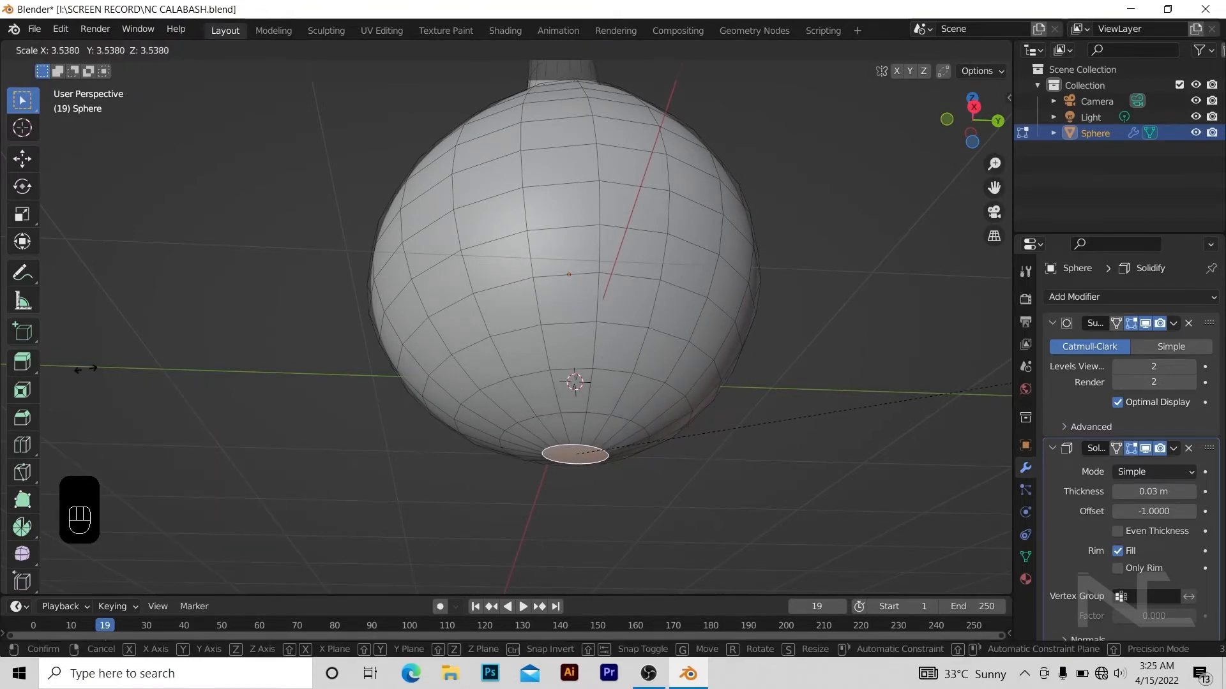
alt+shift+drag(646, 318, 619, 276)
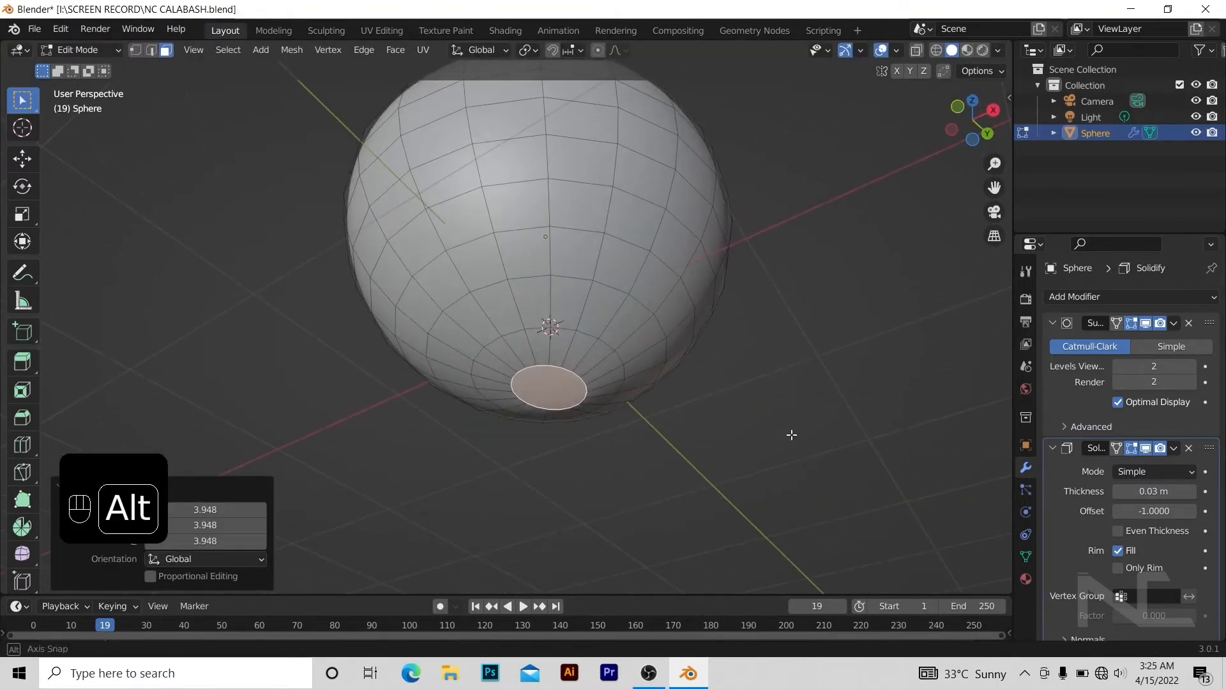
alt+drag(791, 435, 808, 506)
key(KP_Subtract)
key(KP_Subtract)
key(KP_Subtract)
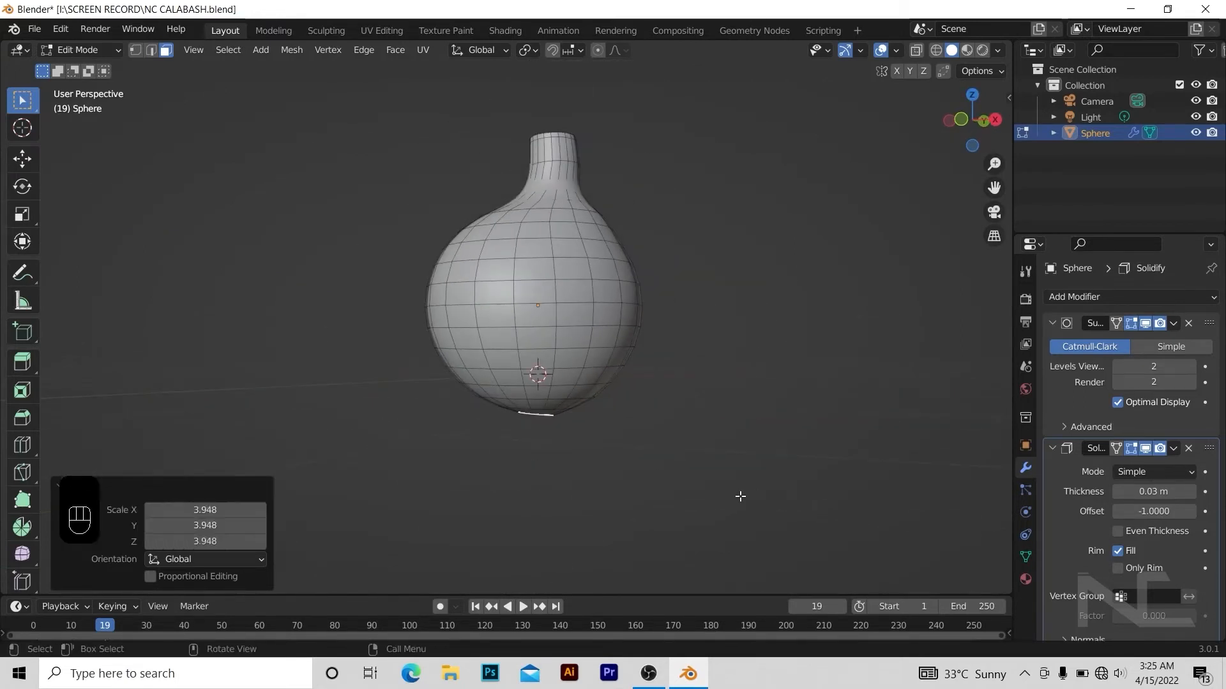
- Level the bottom face by rotating it about -6.72° around the global Y axis, and deselect it
key(r)
key(z)
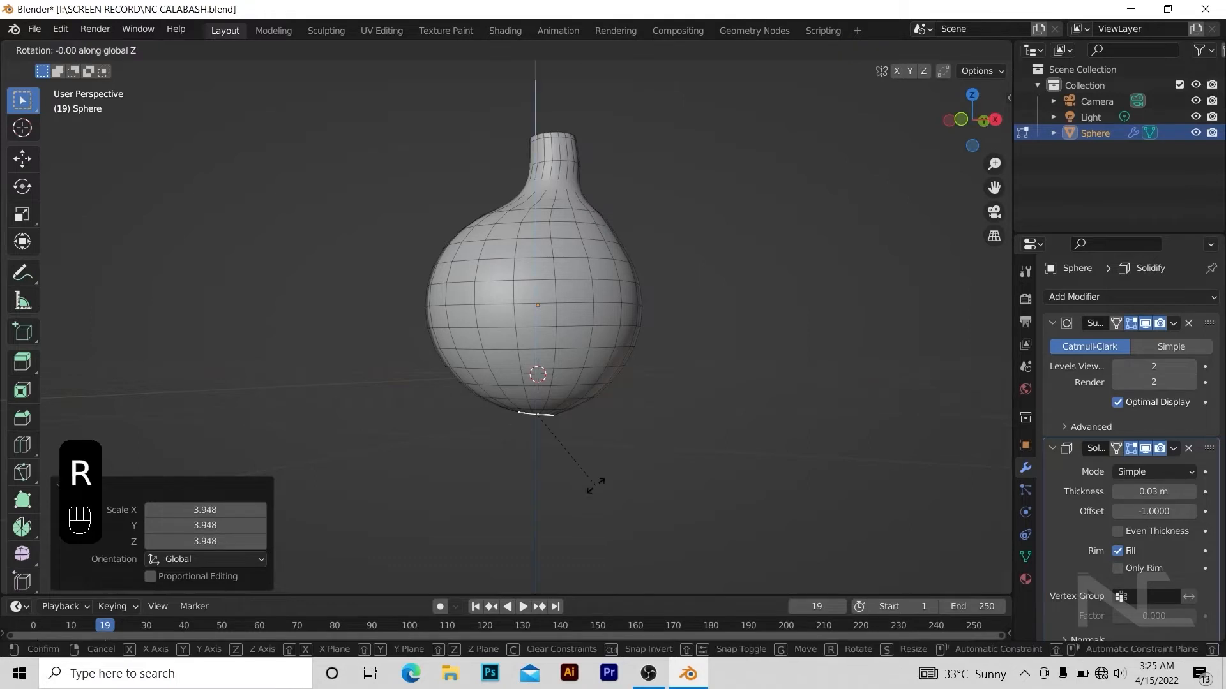
key(x)
key(y)
click(593, 459)
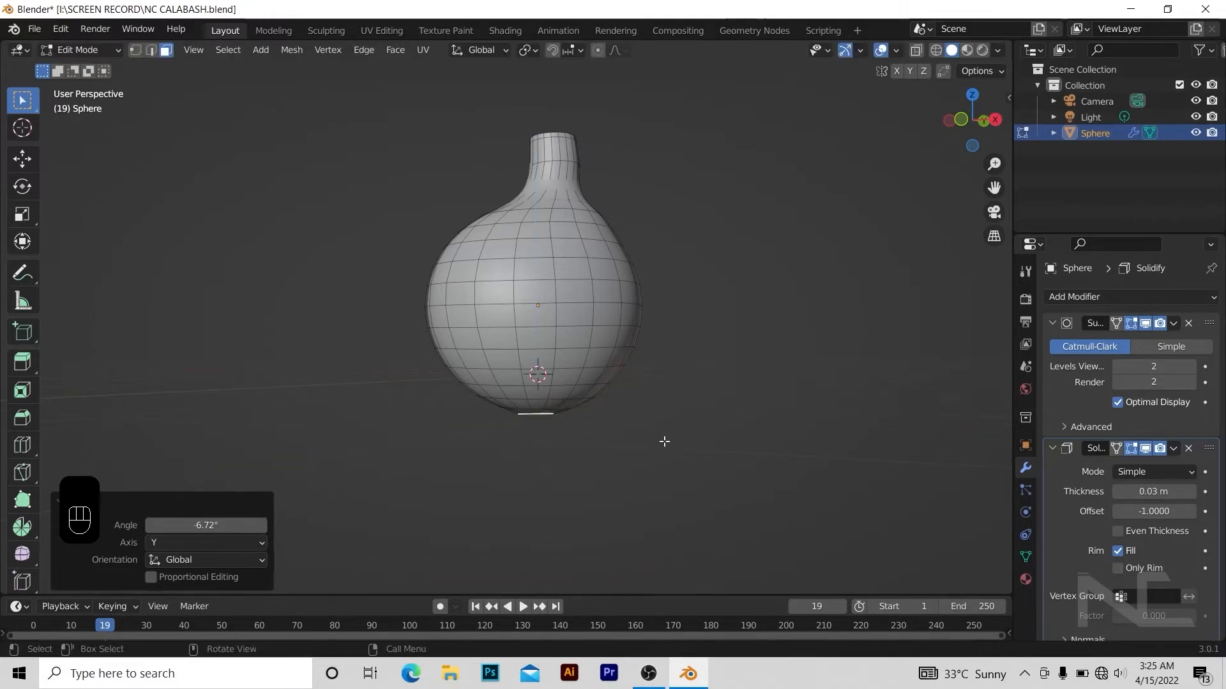
click(662, 440)
- Examine the flask's flattened base, body and neck opening from several angles and distances
alt+middle_drag(662, 440, 772, 434)
key(Tab)
key(KP_Add)
key(KP_Add)
key(KP_Add)
key(Tab)
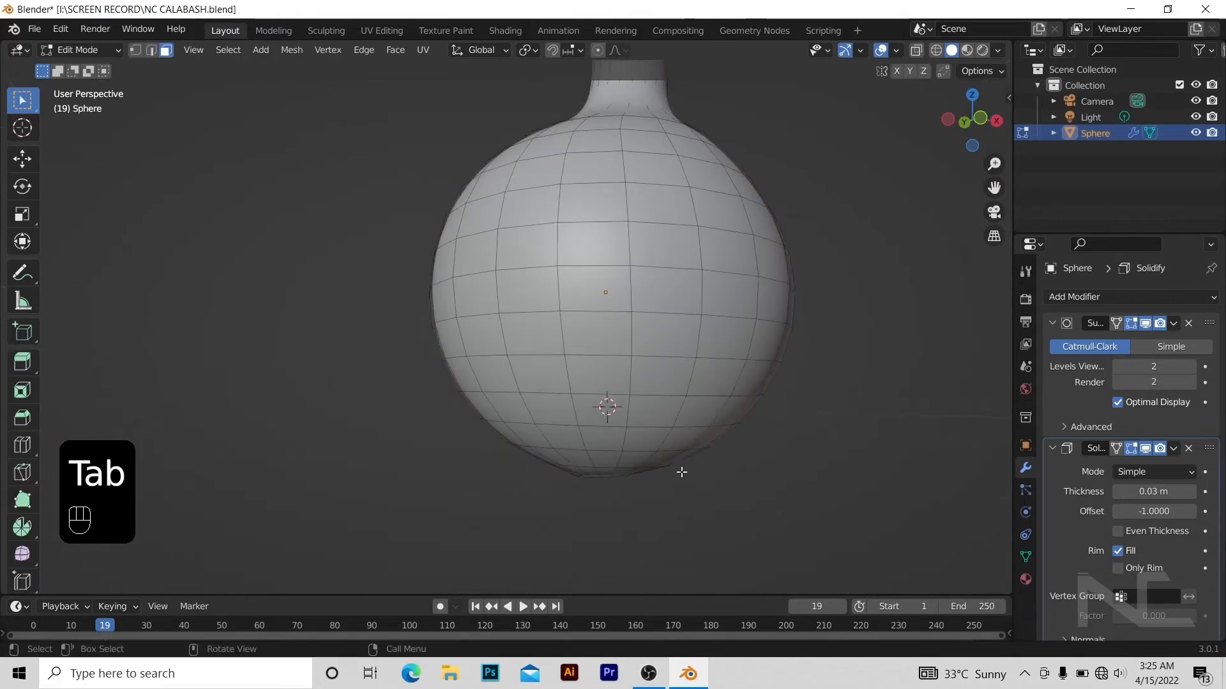
alt+middle_drag(681, 472, 704, 417)
key(KP_Subtract)
key(KP_Subtract)
key(KP_Subtract)
key(KP_Subtract)
key(KP_Subtract)
key(KP_Subtract)
key(KP_Subtract)
key(KP_Add)
key(KP_Add)
key(KP_Add)
key(KP_Add)
key(Tab)
key(KP_Add)
key(KP_Add)
key(KP_Add)
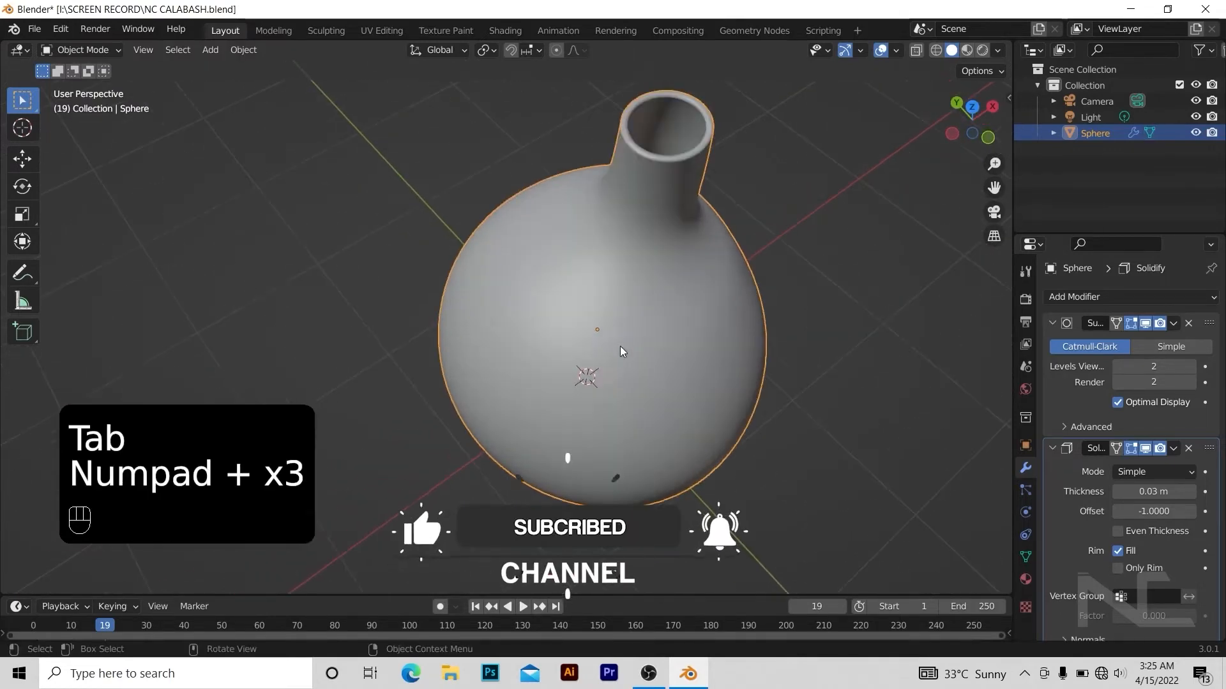
- Set the Solidify modifier's thickness to 0.04 m and apply the modifier in Object Mode
alt+shift+middle_drag(621, 351, 810, 339)
key(Tab)
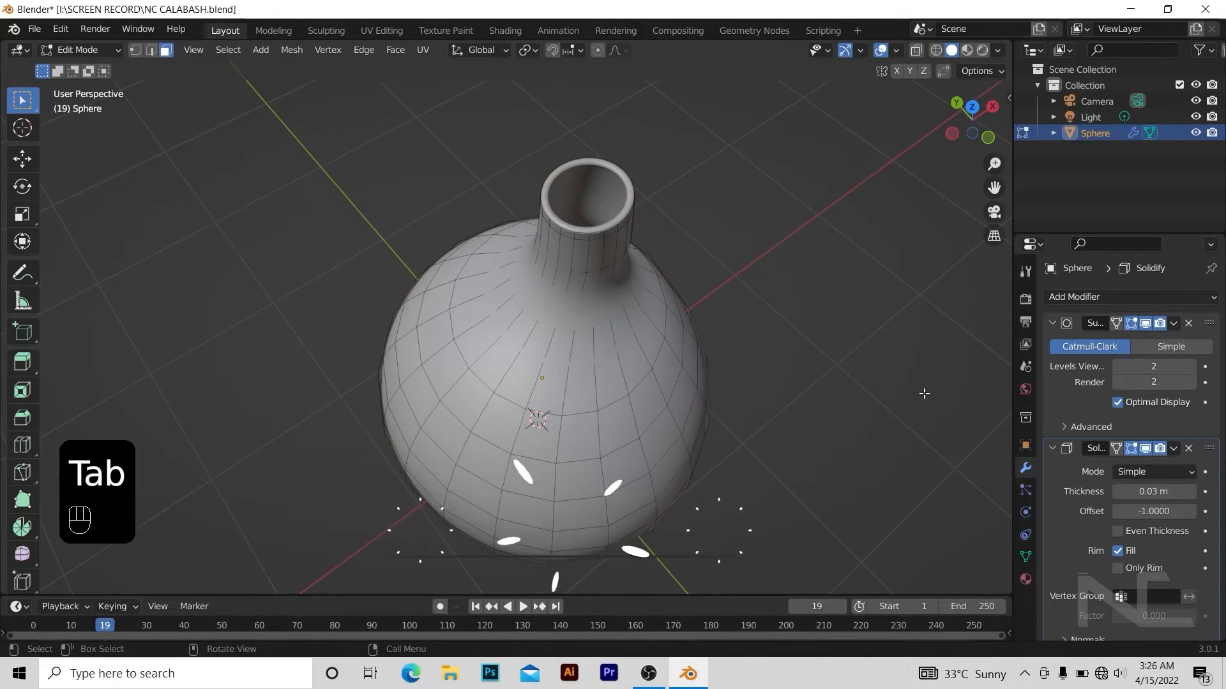
click(1191, 492)
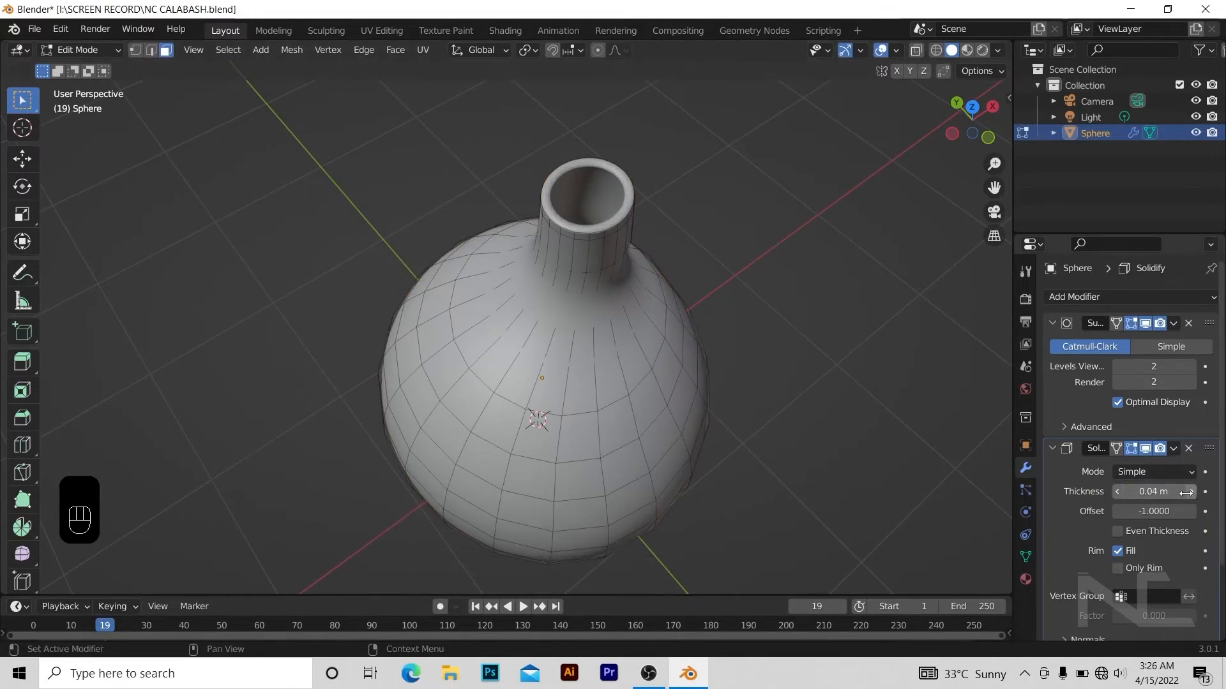
key(Tab)
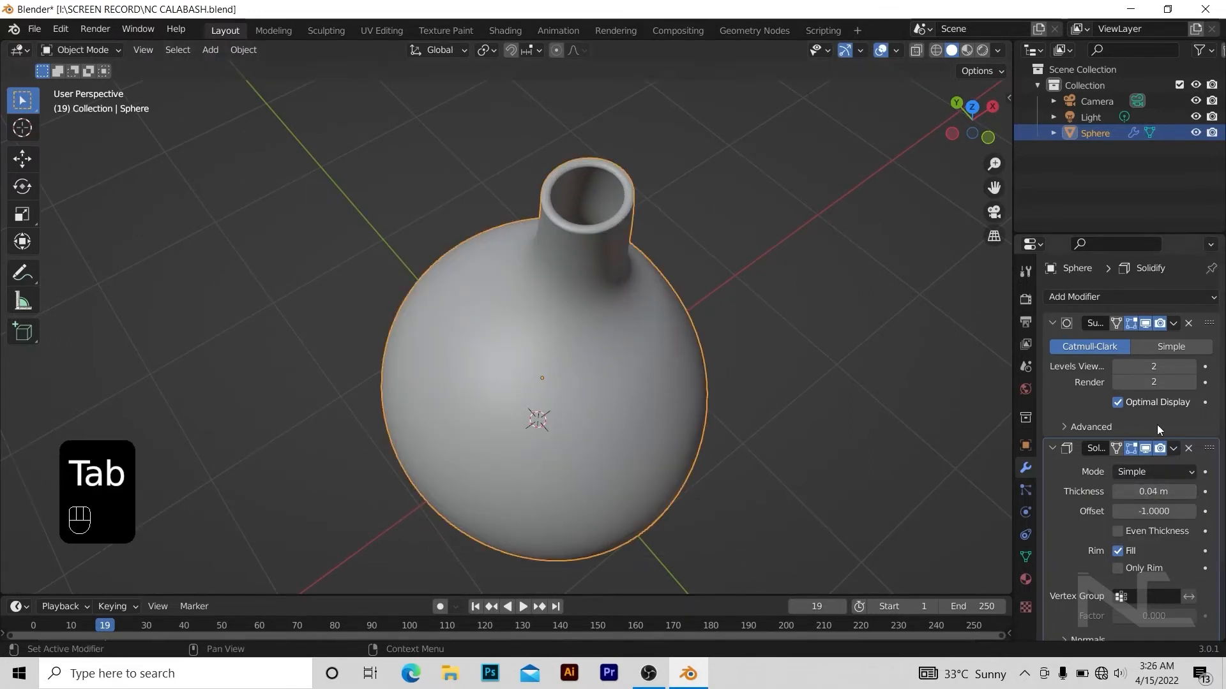
click(1173, 448)
click(1138, 465)
- In Edit Mode, select a face inside the neck and turn off the Subdivision modifier's viewport display
alt+middle_drag(771, 359, 702, 369)
key(Tab)
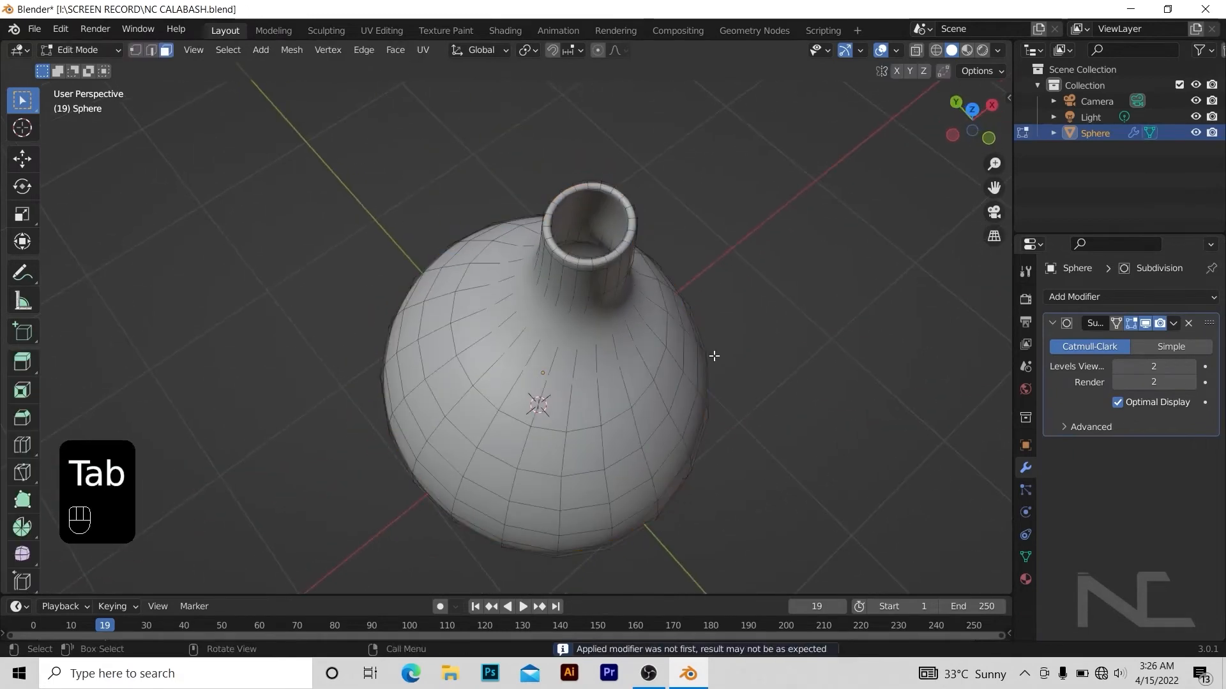
key(KP_Add)
key(KP_Add)
key(KP_Add)
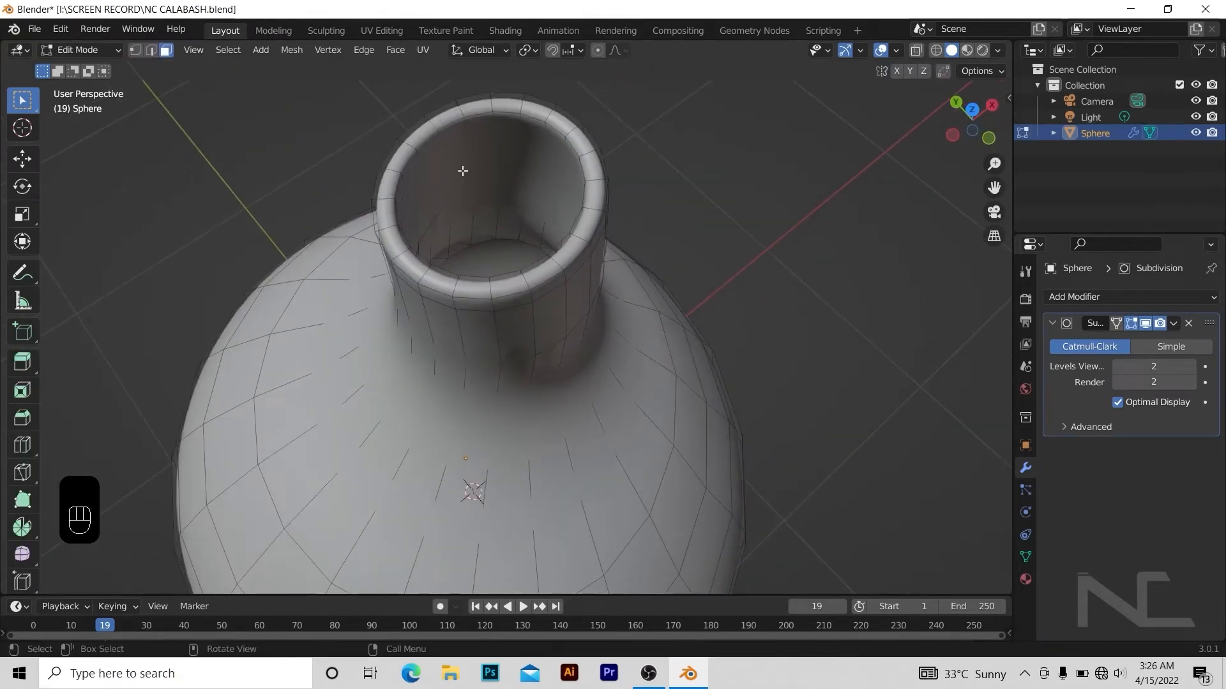
click(1142, 324)
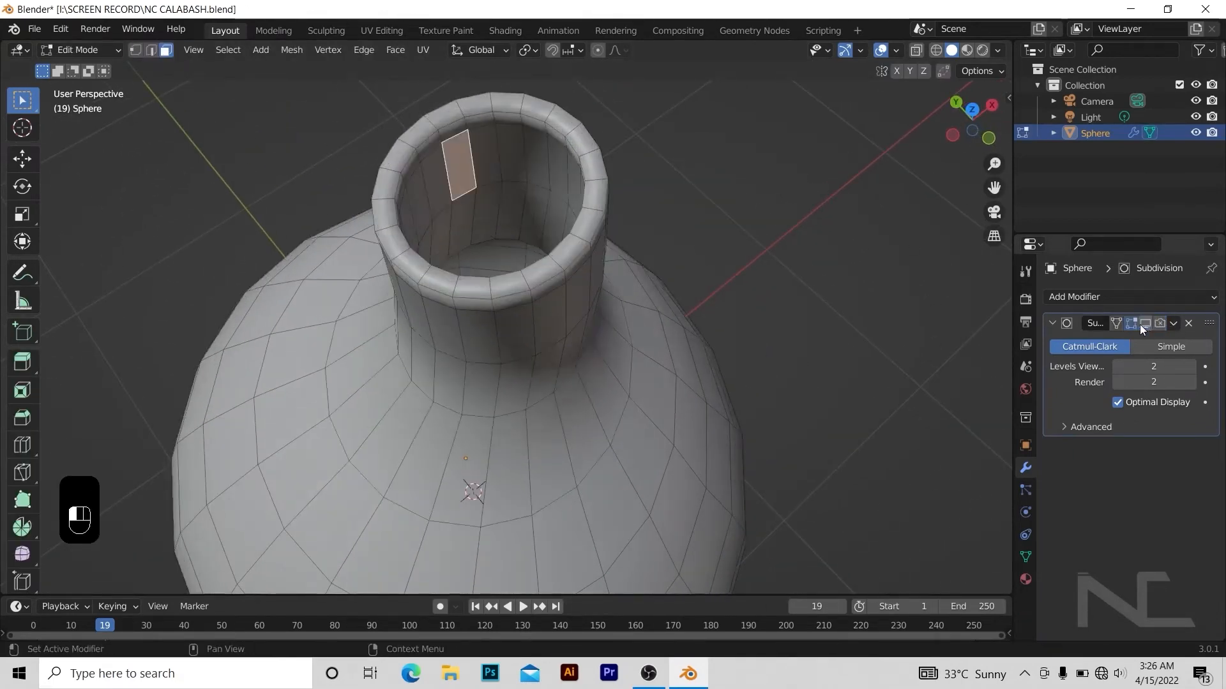
click(1143, 324)
click(1145, 323)
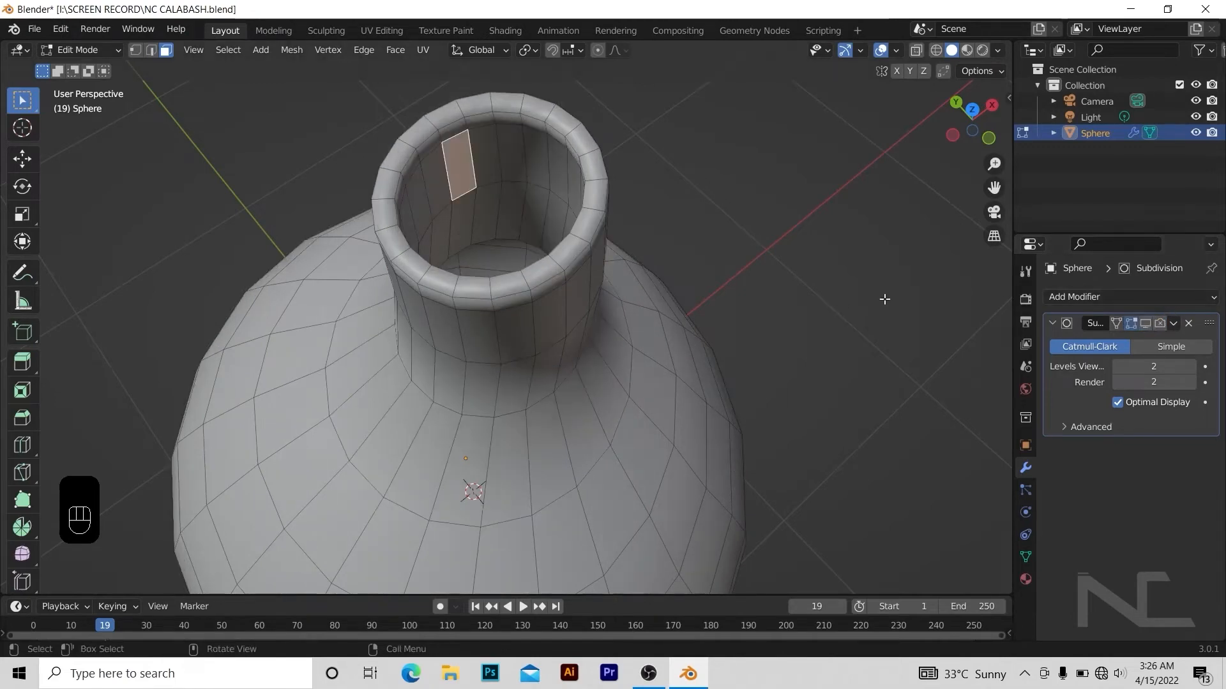
- Shade the flask flat in Object Mode and return to Edit Mode
key(KP_Subtract)
key(KP_Subtract)
alt+shift+drag(768, 259, 823, 240)
alt+drag(601, 199, 515, 167)
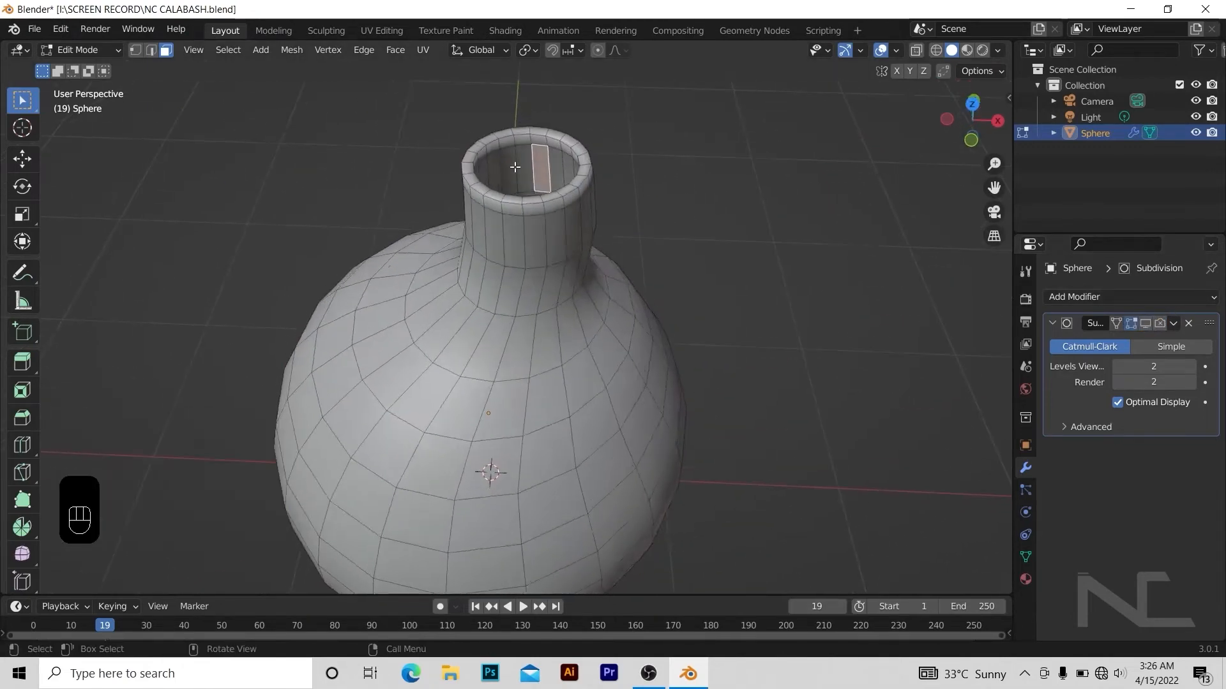
key(Tab)
right_click(534, 173)
click(529, 187)
key(KP_Add)
key(KP_Add)
alt+drag(664, 205, 687, 248)
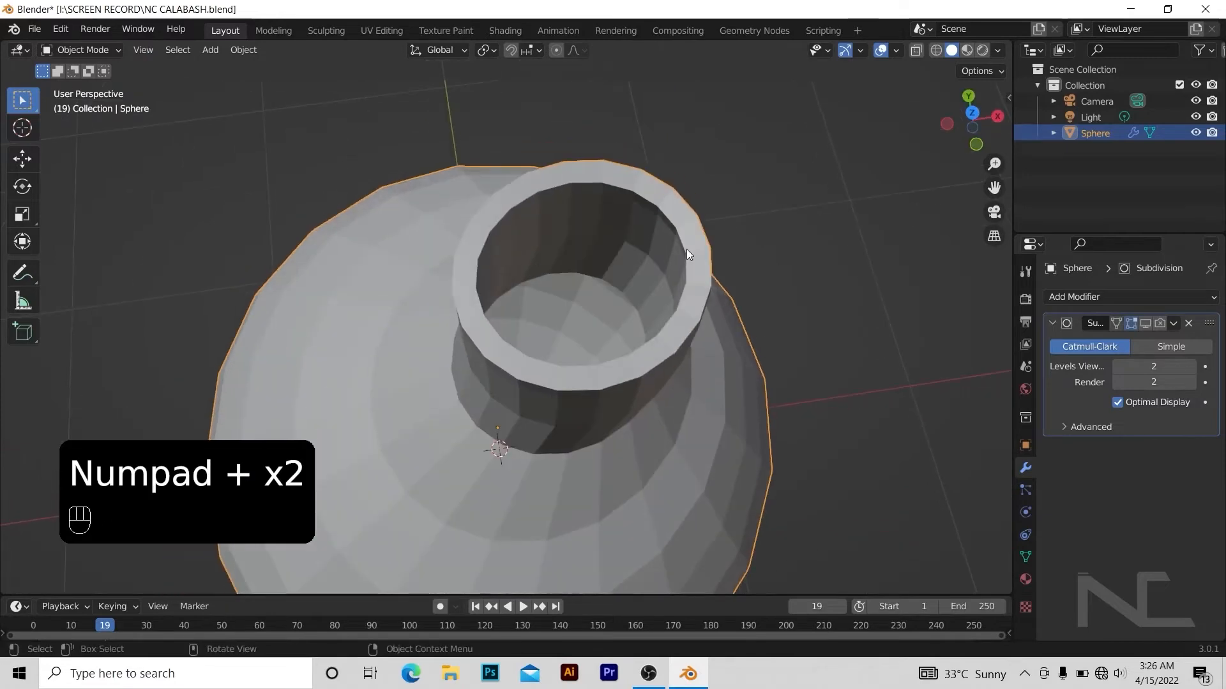
key(Tab)
mouse_move(626, 214)
alt+mouse_down()
mouse_move(599, 326)
mouse_move(623, 223)
alt+mouse_up()
key(shift+ctrl+i)
key(shift+i)
key(ctrl+i)
key(z)
alt+shift+drag(686, 185, 613, 223)
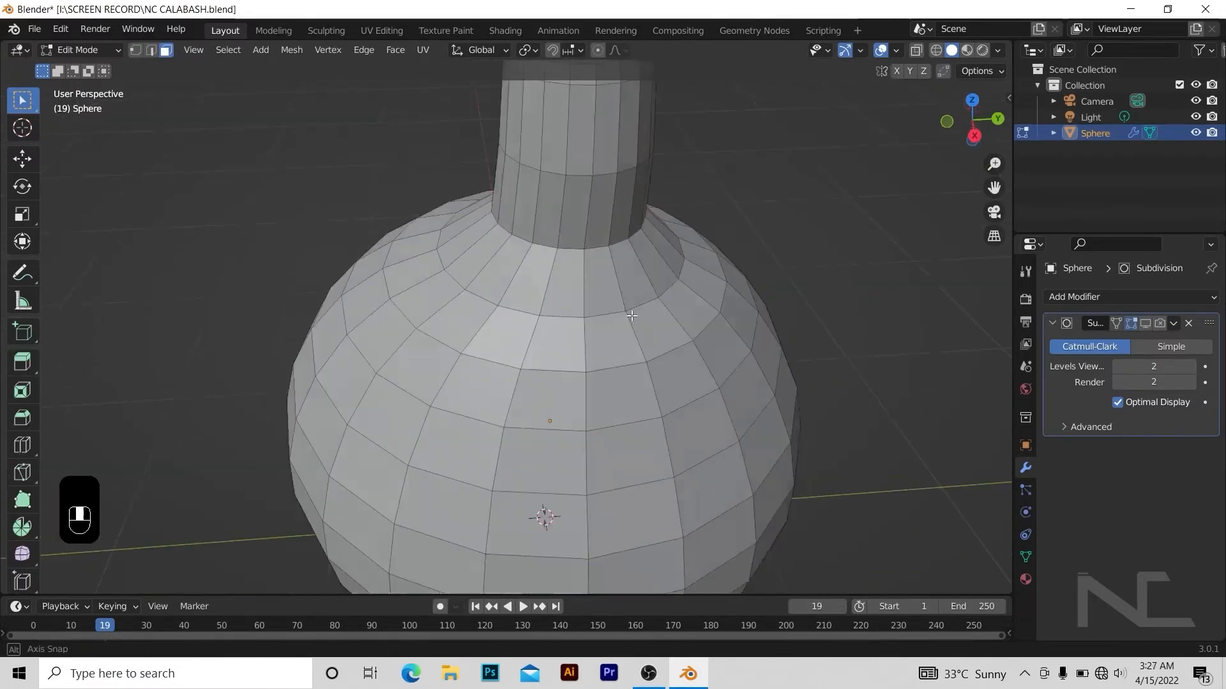
- Select a face on the flask's inner wall and grow the selection until it covers the interior surface
mouse_move(641, 159)
alt+mouse_down()
mouse_move(647, 204)
mouse_move(607, 345)
mouse_move(609, 393)
mouse_move(569, 399)
mouse_move(599, 460)
mouse_move(512, 272)
mouse_move(542, 320)
mouse_move(583, 109)
alt+mouse_up()
click(581, 414)
key(KP_Add)
key(KP_Add)
key(ctrl+KP_Add)
key(ctrl+KP_Add)
key(ctrl+KP_Add)
key(ctrl+KP_Add)
key(ctrl+KP_Add)
key(ctrl+KP_Add)
key(ctrl+KP_Add)
key(ctrl+KP_Add)
key(ctrl+KP_Add)
key(ctrl+KP_Add)
key(ctrl+KP_Add)
key(ctrl+KP_Add)
key(KP_Subtract)
key(KP_Subtract)
key(KP_Subtract)
key(KP_Subtract)
key(KP_Subtract)
key(KP_Subtract)
alt+shift+drag(593, 172, 358, 64)
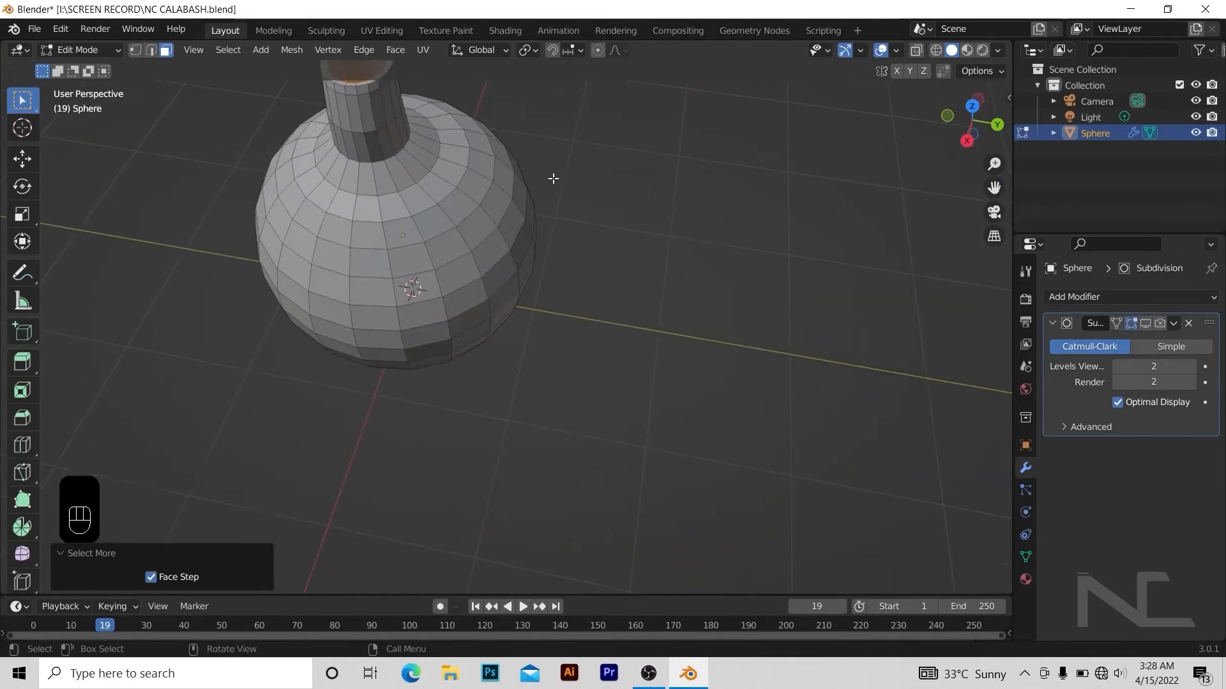
alt+drag(552, 178, 577, 182)
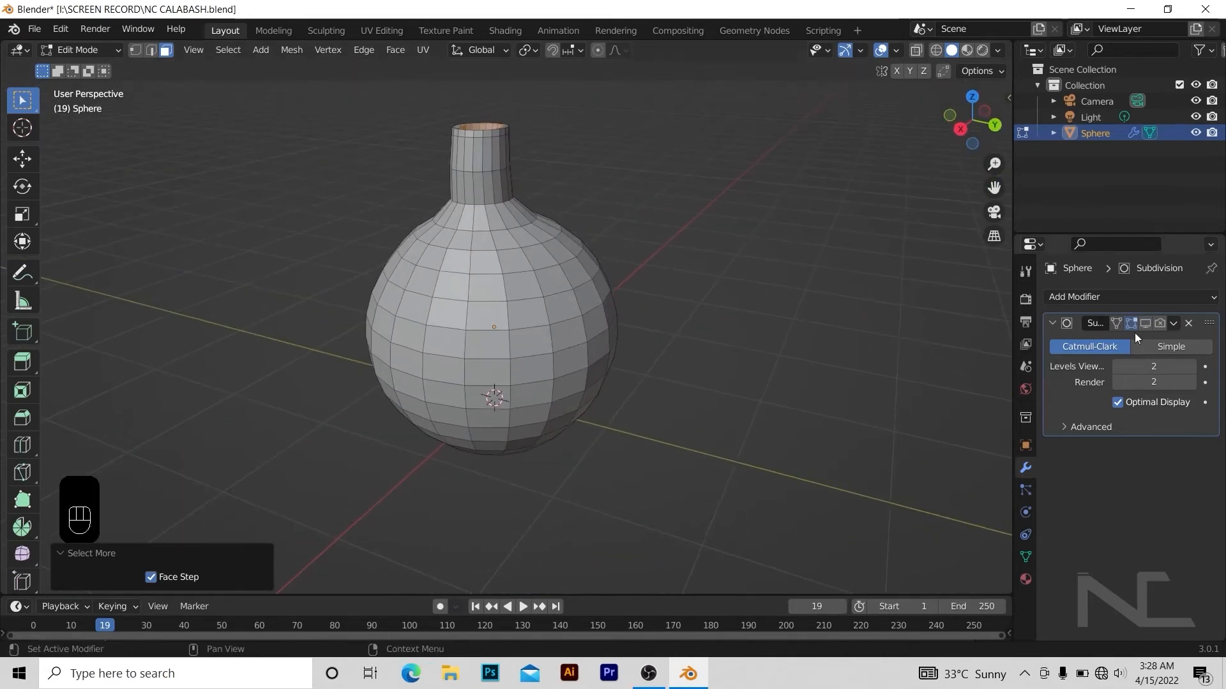
- Create a vertex group named INNER PART and assign the selected interior faces to it
click(1025, 535)
click(1025, 558)
click(1204, 346)
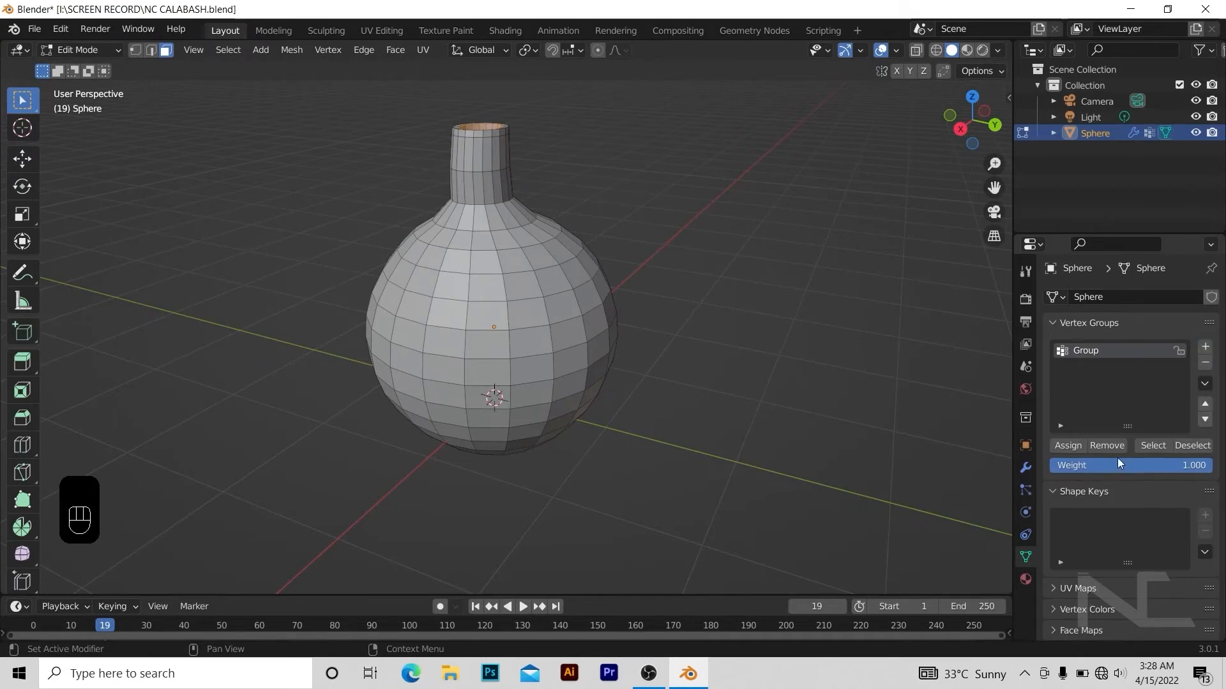
text(INNER)
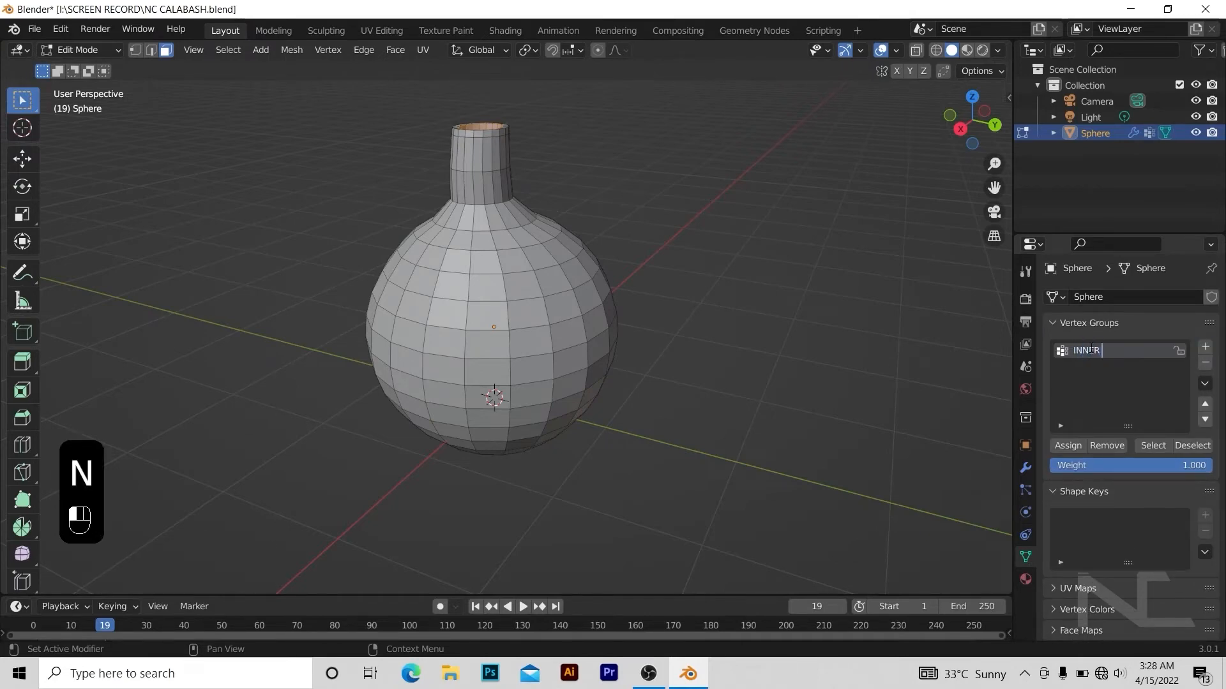
text( PART)
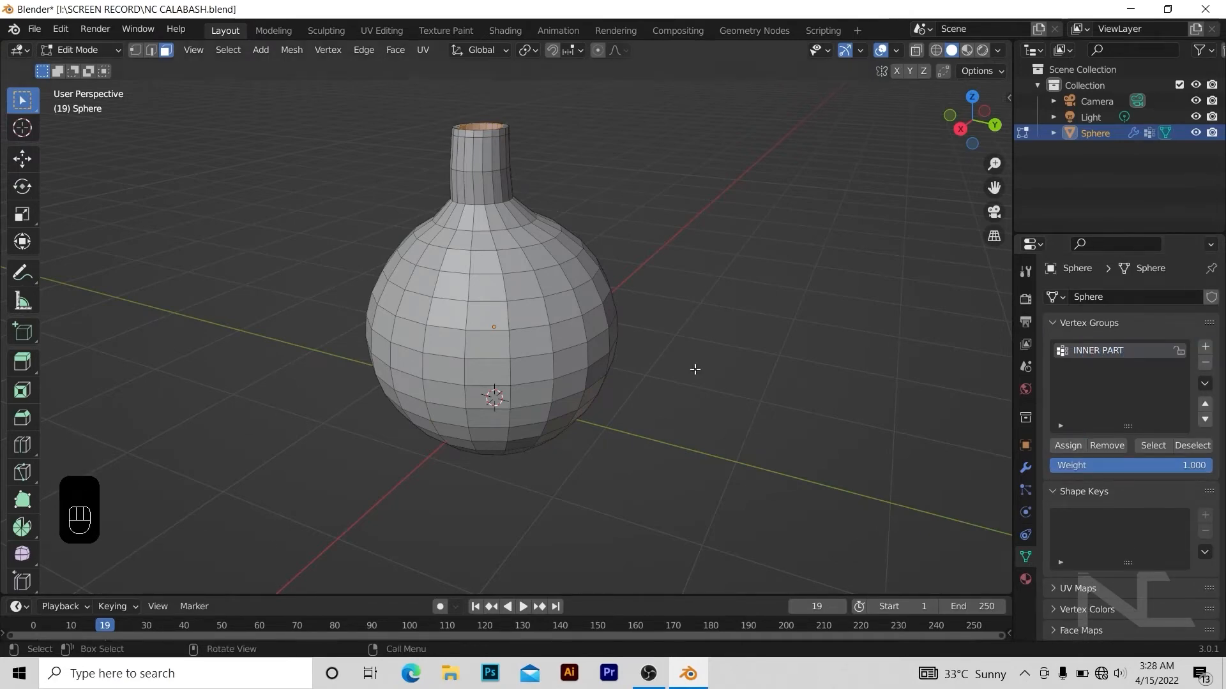
- Try growing a selection from one outer face across the flask's outer surface, and clear the selection
middle_drag(843, 385, 709, 355)
click(611, 344)
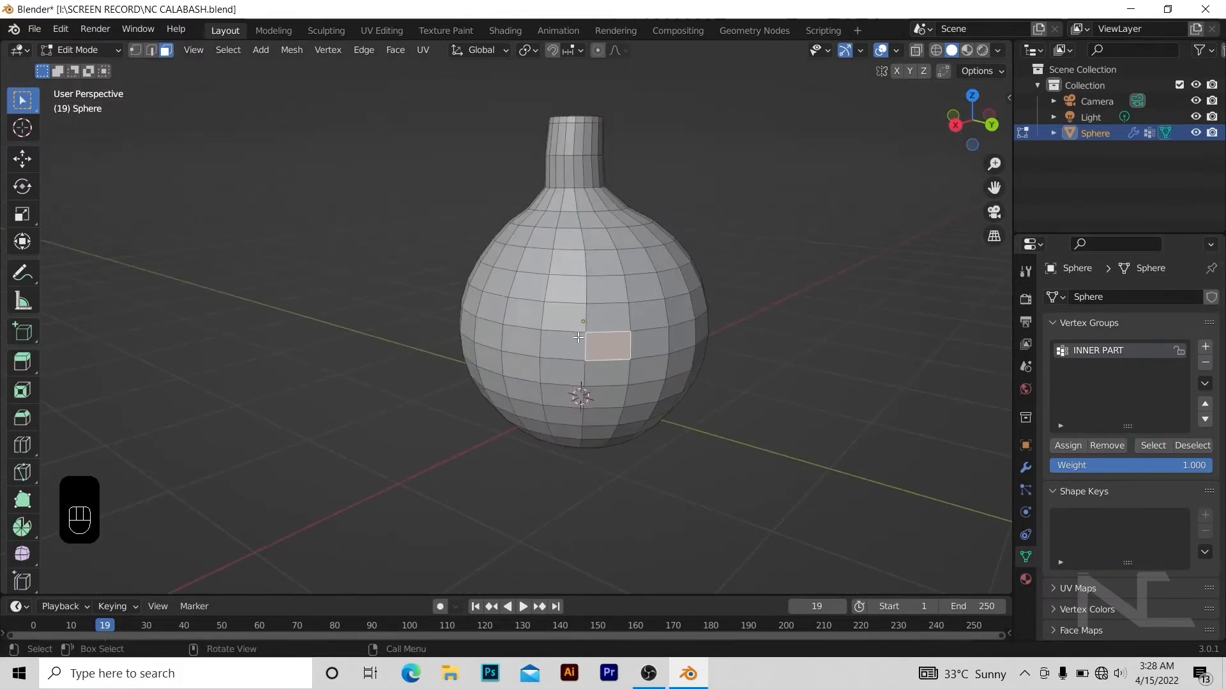
key(ctrl+KP_Add)
key(ctrl+KP_Add)
key(ctrl+KP_Add)
key(ctrl+KP_Add)
key(ctrl+KP_Add)
key(ctrl+KP_Add)
key(ctrl+KP_Add)
key(ctrl+KP_Add)
key(ctrl+KP_Add)
alt+drag(769, 406, 765, 482)
alt+shift+drag(731, 344, 718, 427)
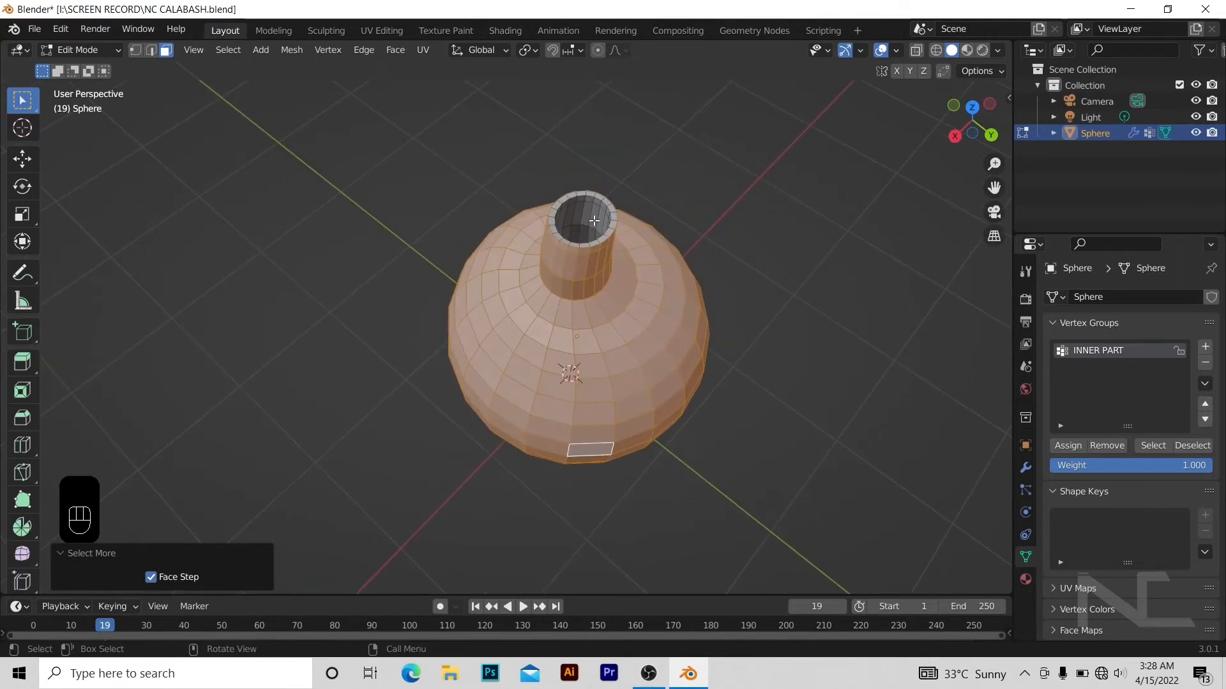
key(alt+a)
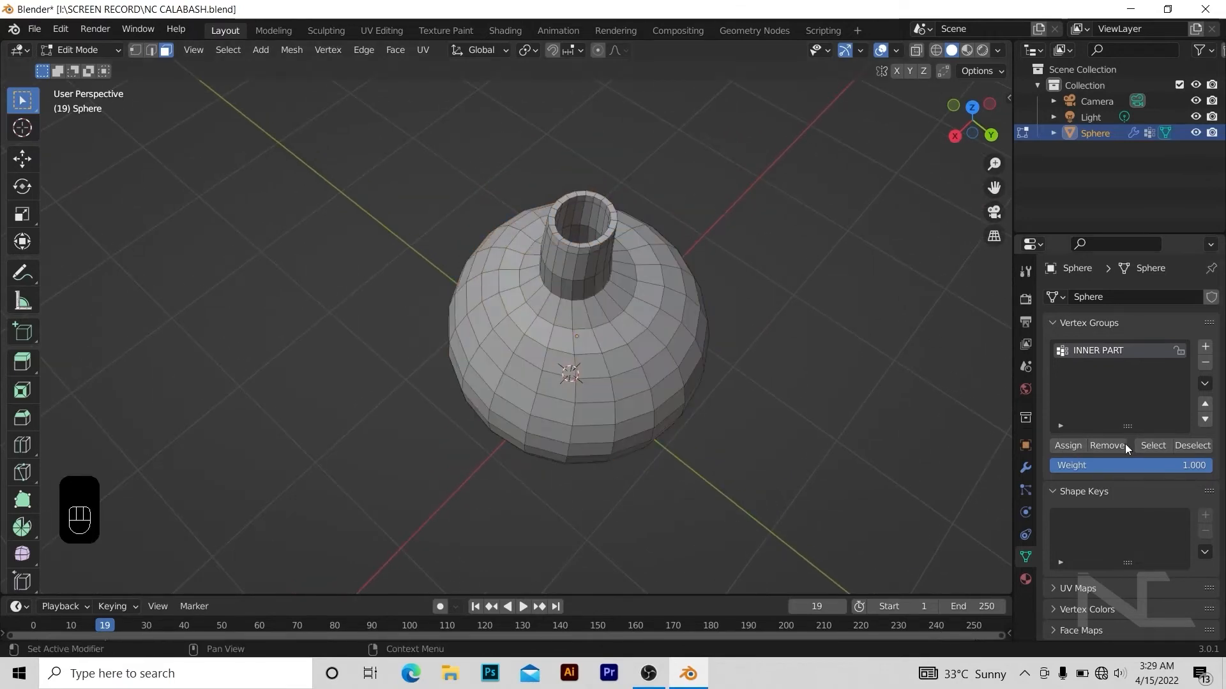
- Add the rim's face loop to the selected INNER PART faces and assign the selection to that vertex group
click(1152, 445)
key(KP_Add)
key(KP_Add)
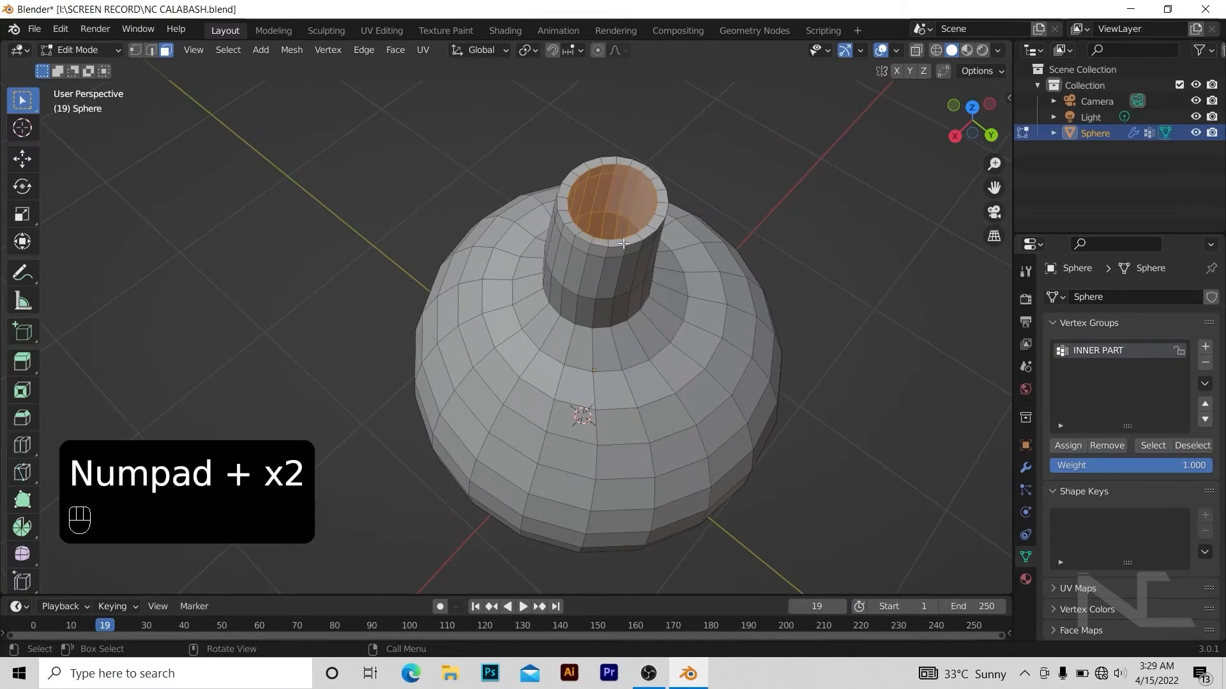
alt+shift+click(640, 237)
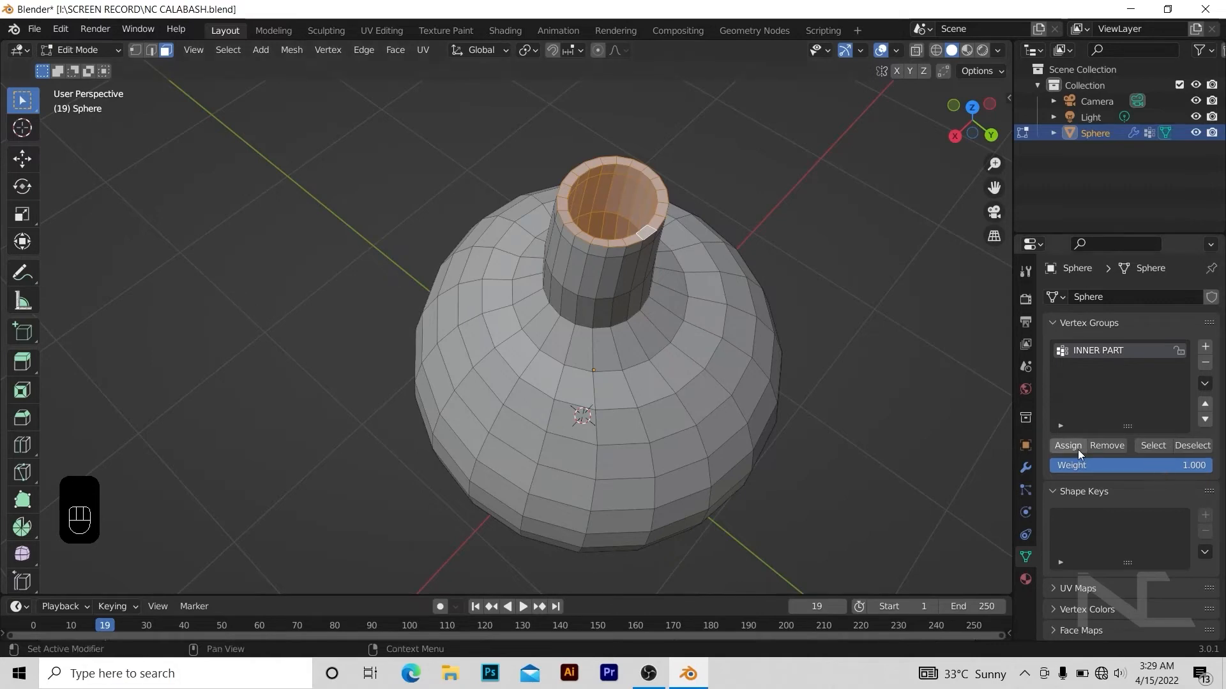
click(1192, 445)
click(1153, 445)
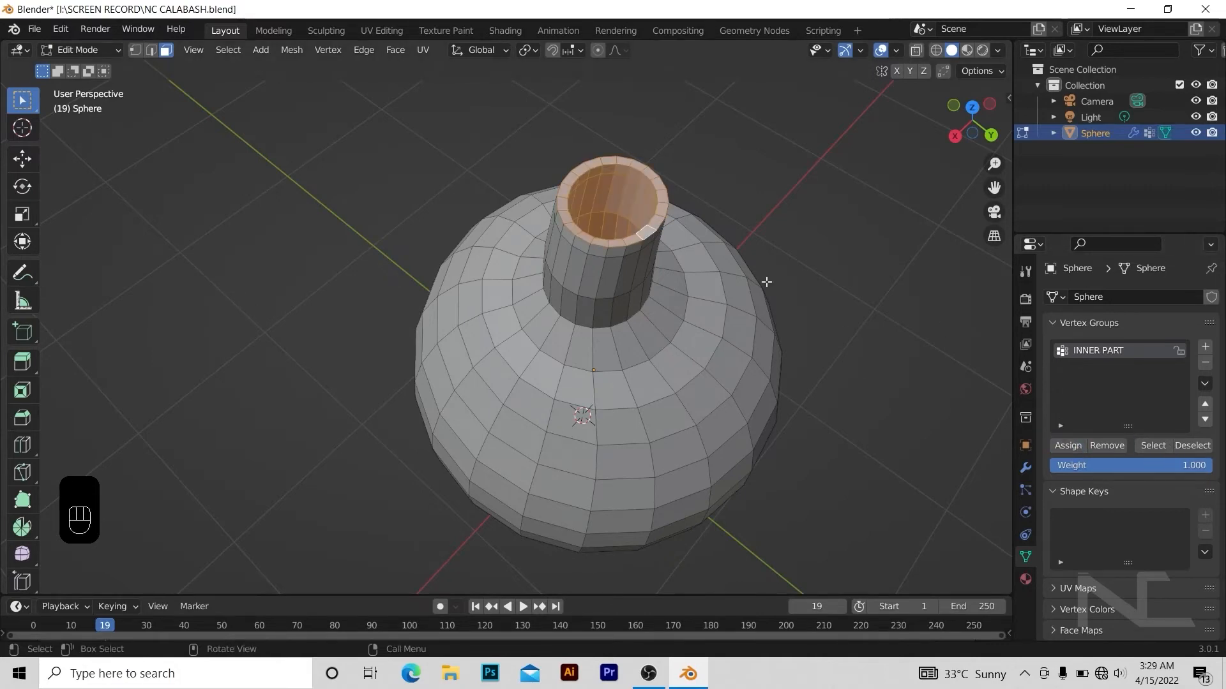
- Select one outer face of the flask and grow the selection until it covers the whole outer surface
click(728, 355)
alt+drag(814, 404, 753, 383)
key(ctrl+KP_Add)
key(ctrl+KP_Add)
key(ctrl+KP_Add)
key(ctrl+KP_Add)
key(ctrl+KP_Add)
key(ctrl+KP_Add)
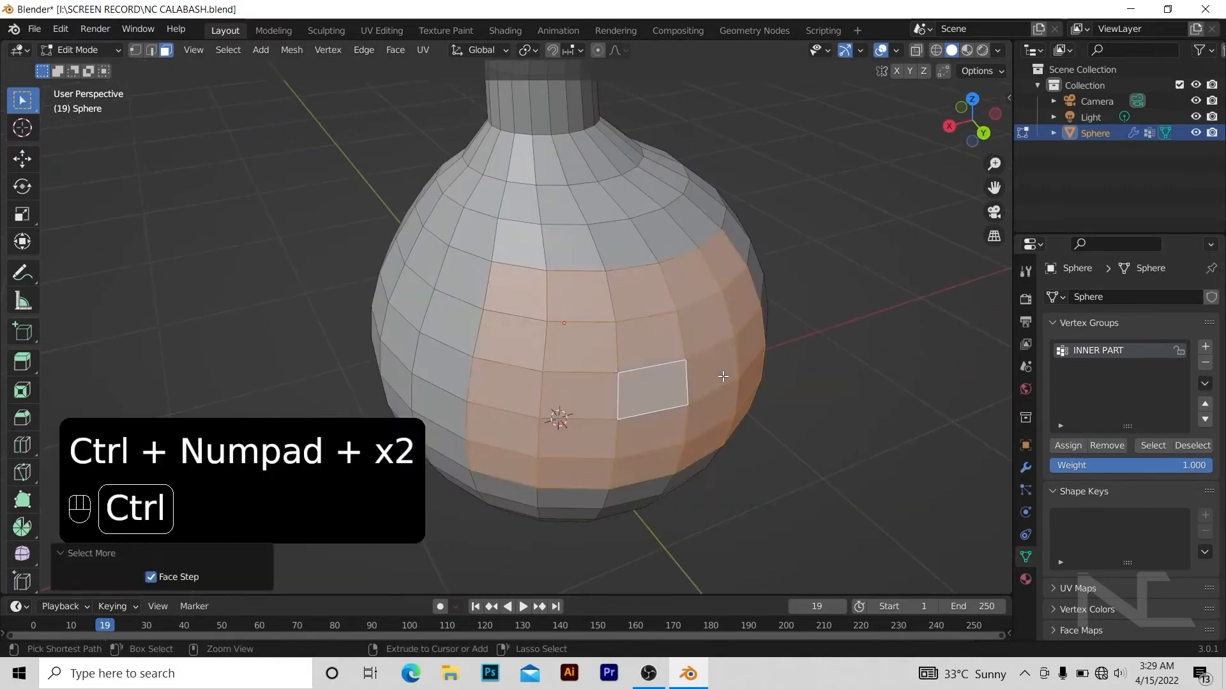
middle_drag(720, 381, 752, 480)
key(ctrl+KP_Add)
key(ctrl+KP_Add)
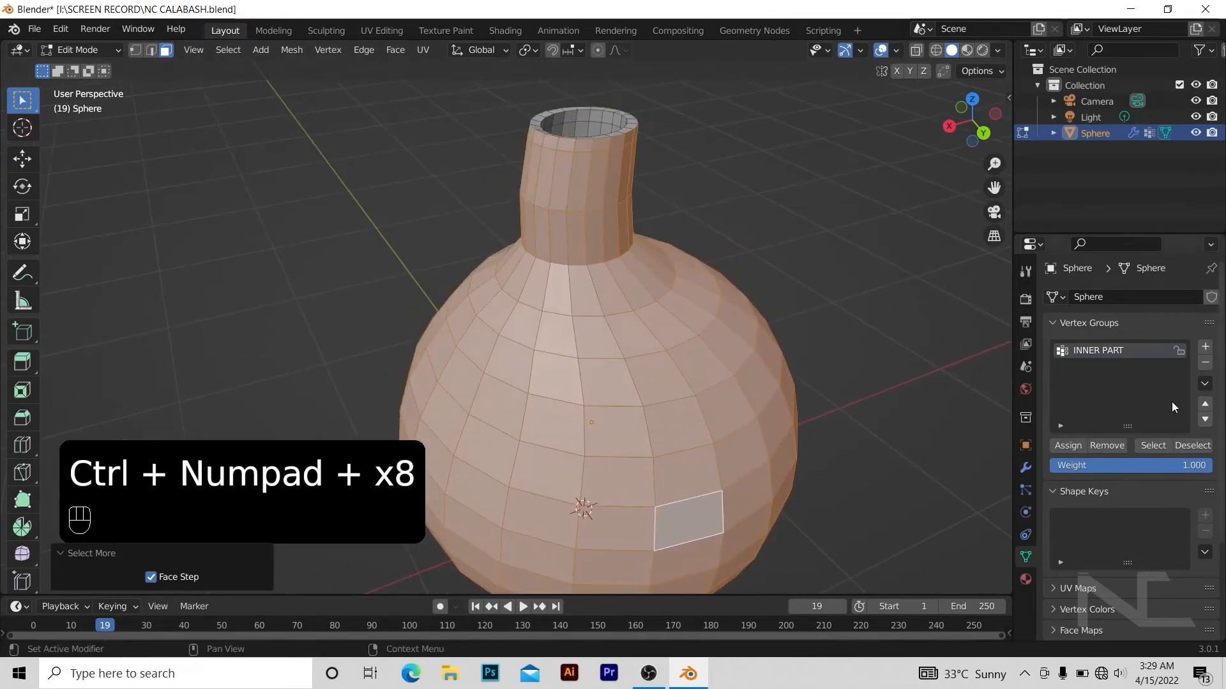
- Create a vertex group named OUTER PART, assign the selected outer faces to it, and clear the selection
click(1205, 346)
double_click(1089, 367)
text(OUTER PART)
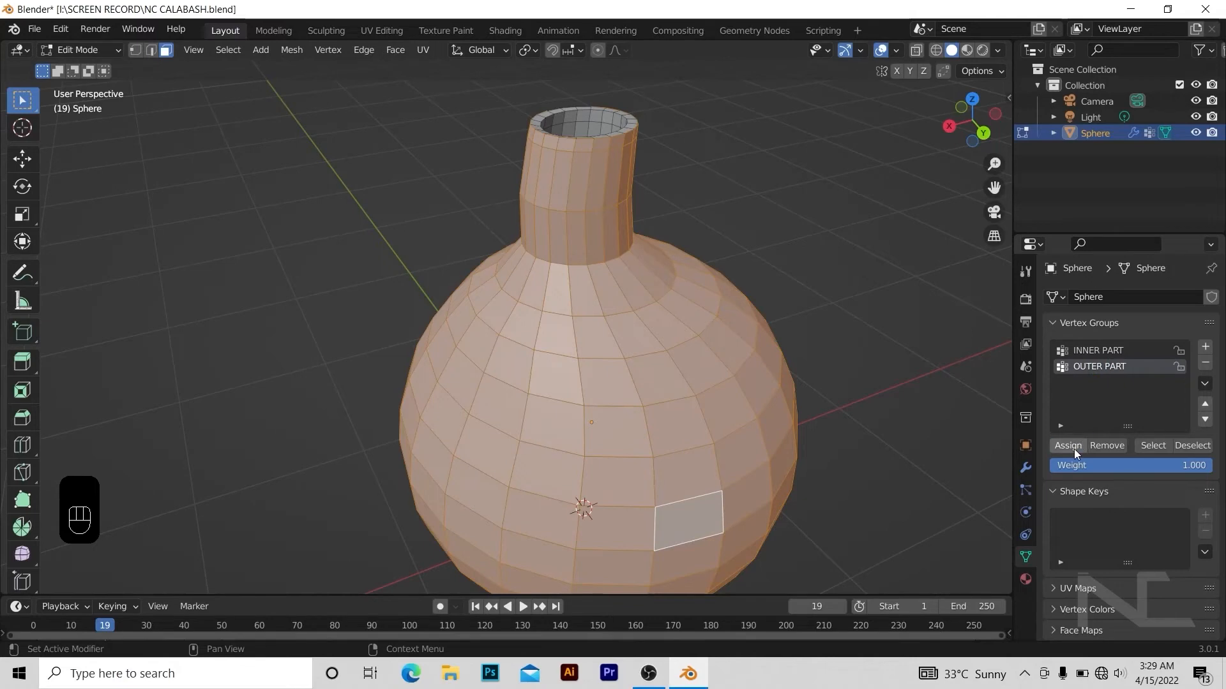
click(1191, 446)
click(1153, 446)
key(KP_Subtract)
key(KP_Subtract)
key(KP_Subtract)
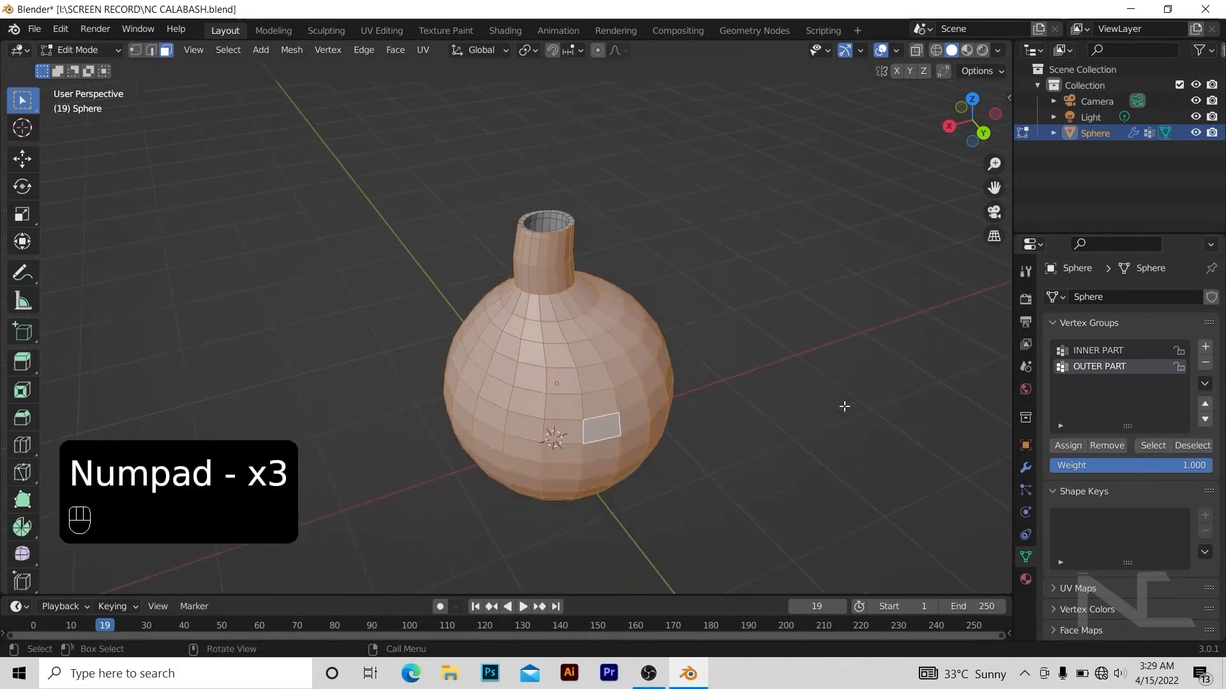
key(alt+a)
middle_drag(844, 406, 840, 441)
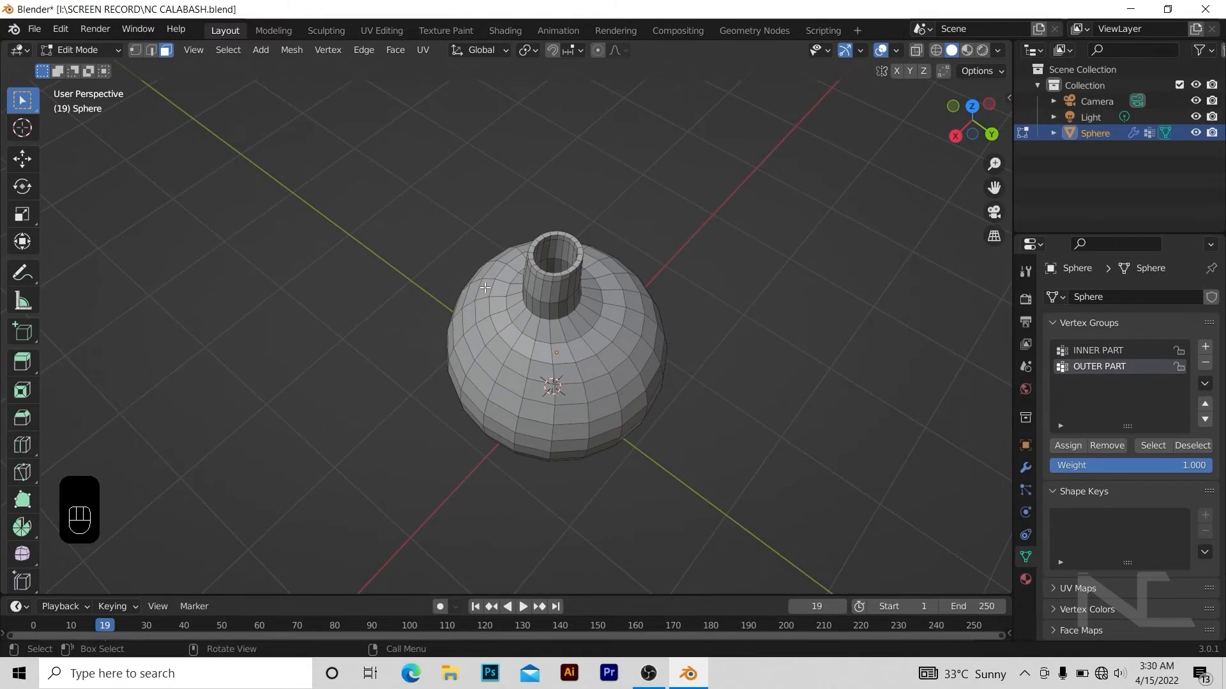
- Create a new material for the flask and set its base color to hex E7781E
click(1025, 579)
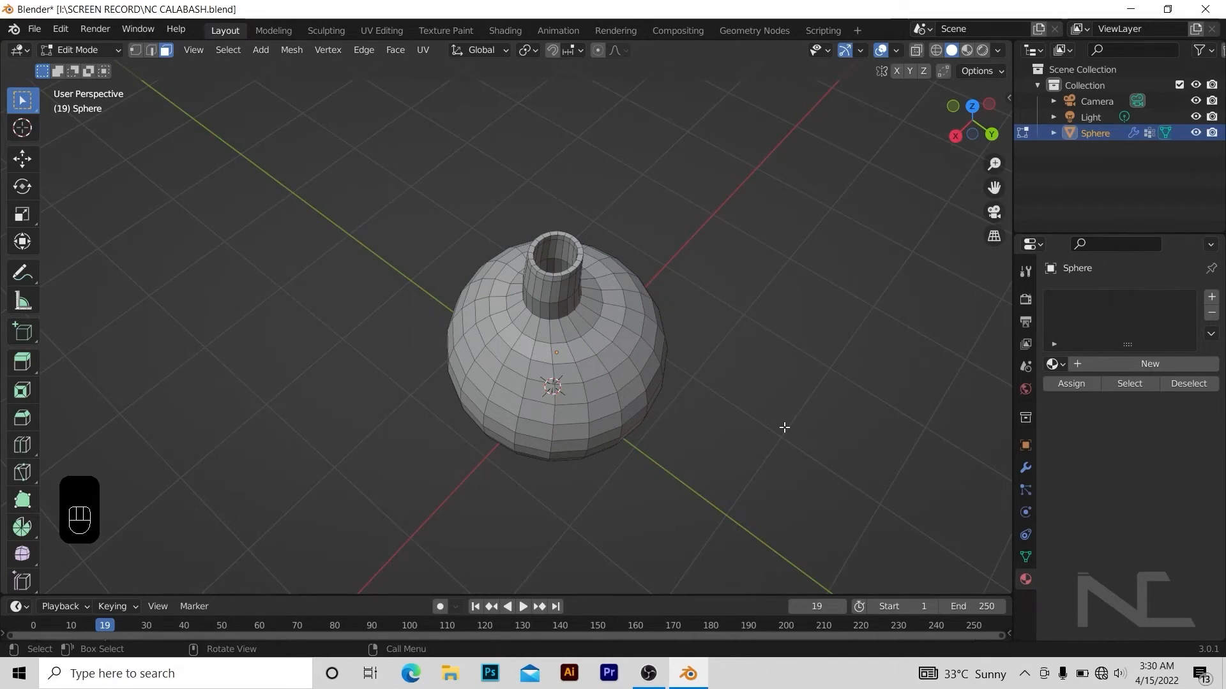
key(KP_Add)
key(KP_Add)
click(1079, 363)
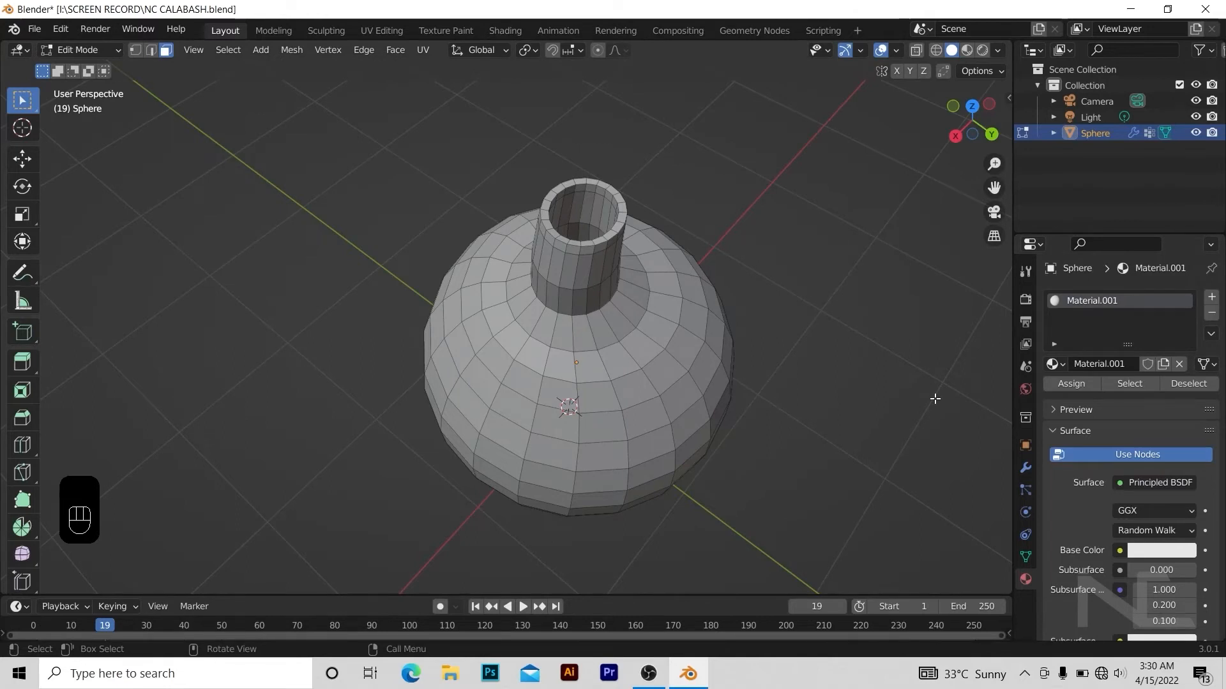
click(1155, 551)
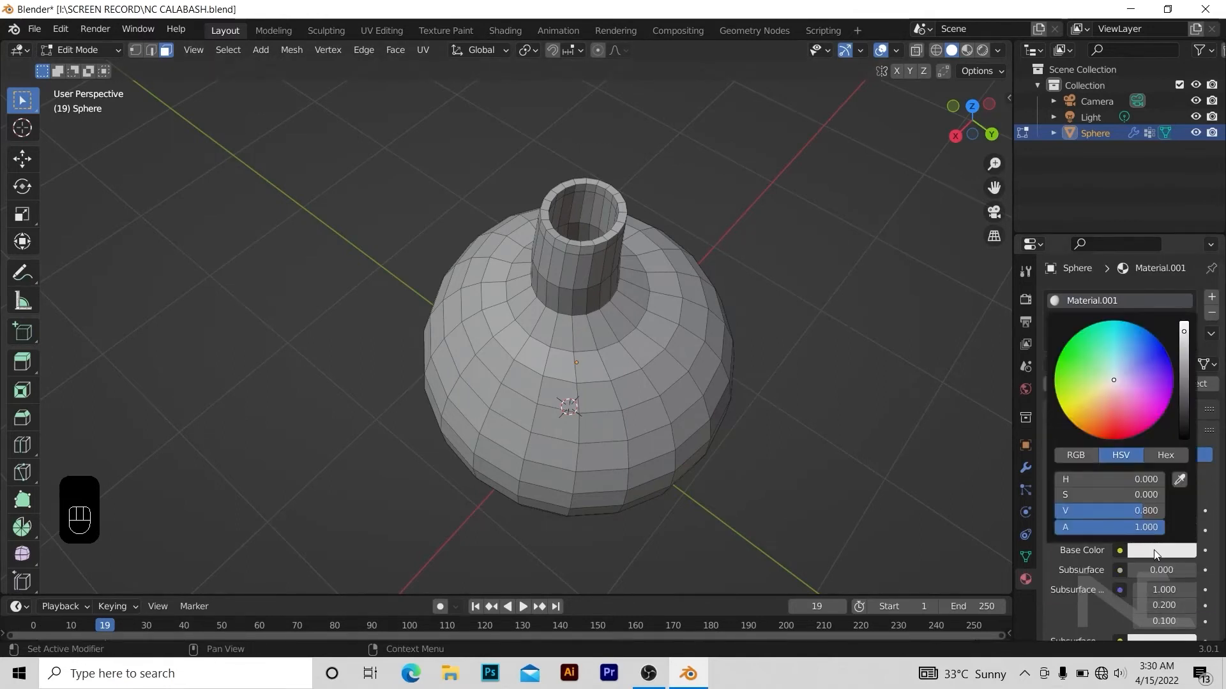
click(1166, 455)
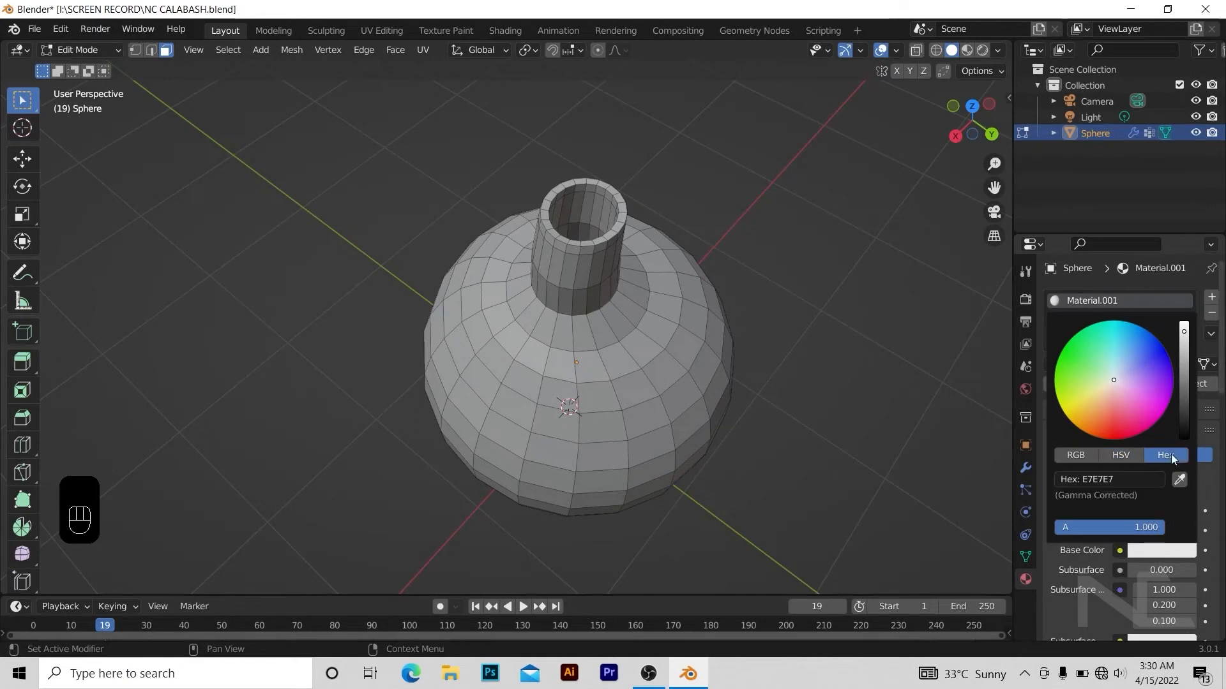
click(1135, 479)
text(E)
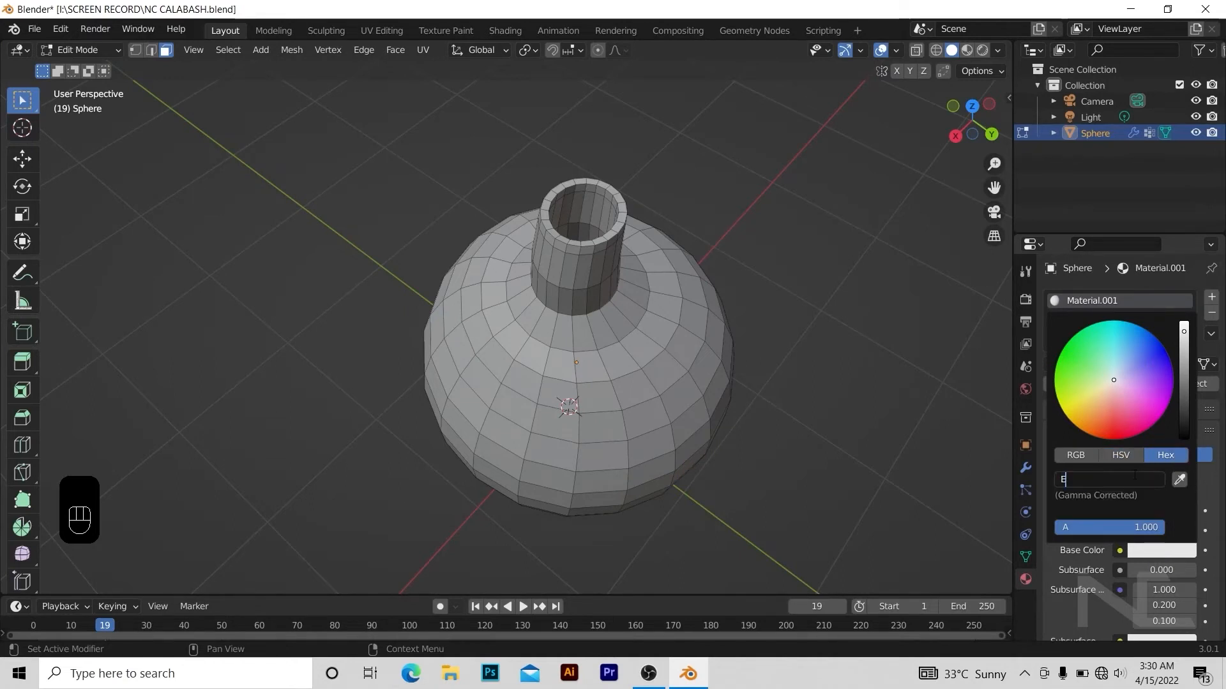
text(7781E)
key(Return)
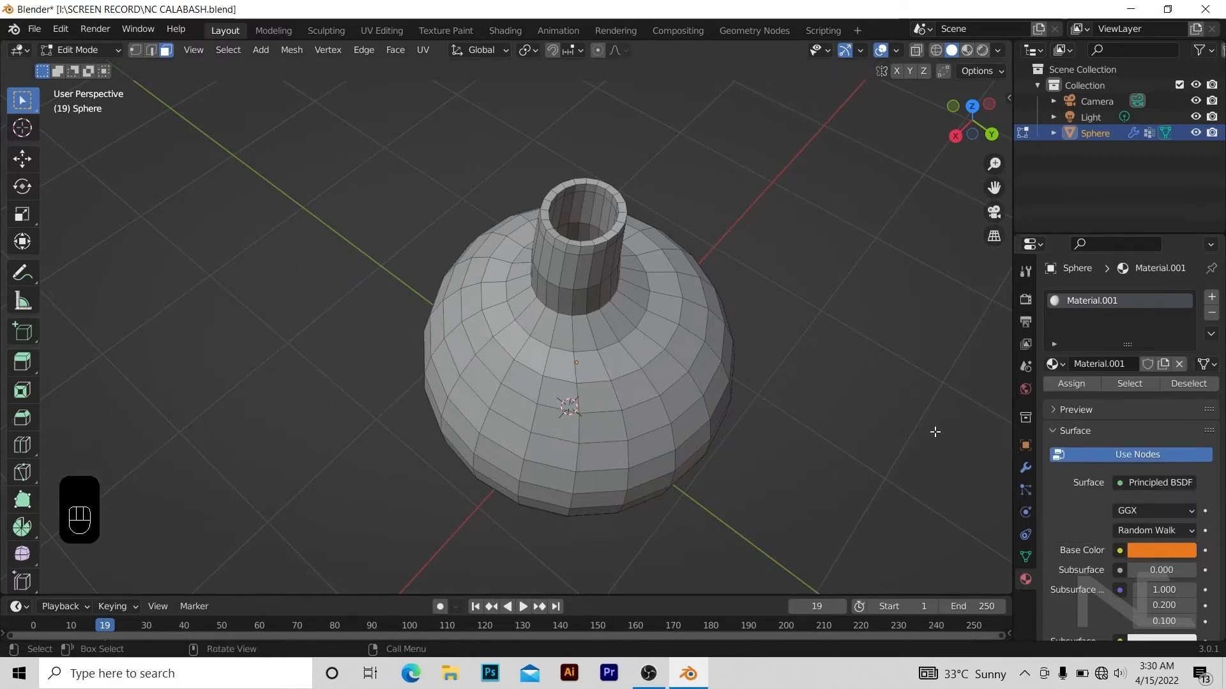
- Switch the viewport to Rendered shading and view the flask from above
click(982, 50)
middle_drag(815, 247, 760, 215)
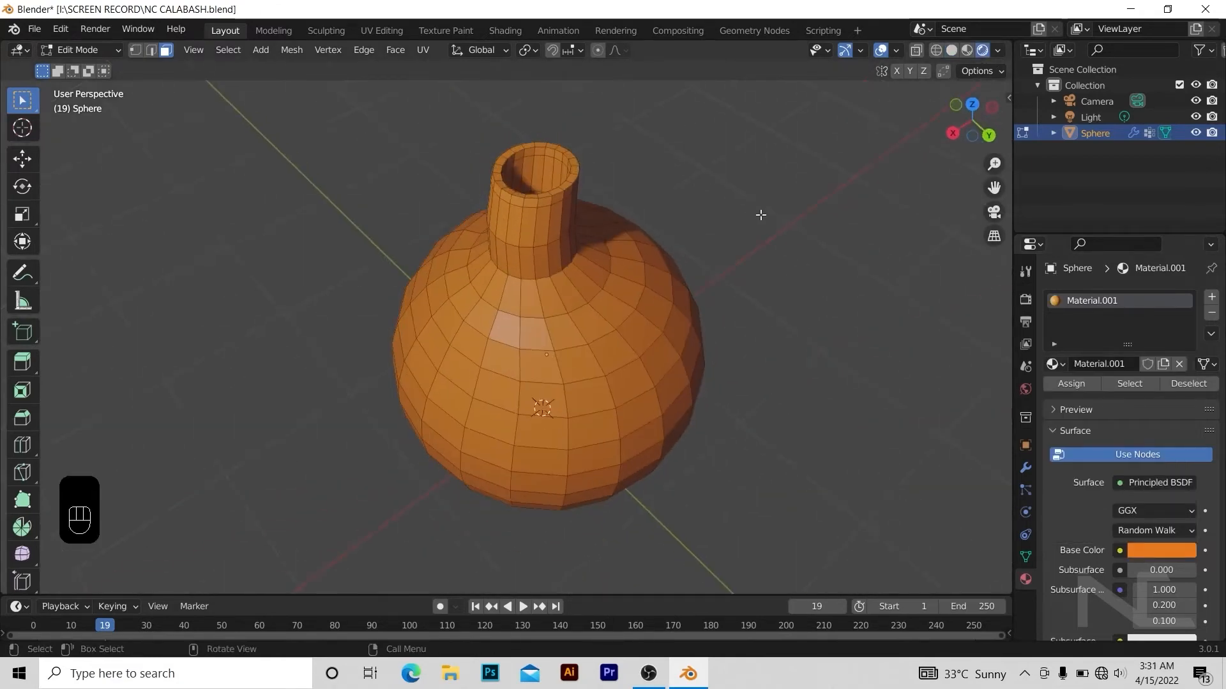
shift+middle_drag(790, 264, 785, 279)
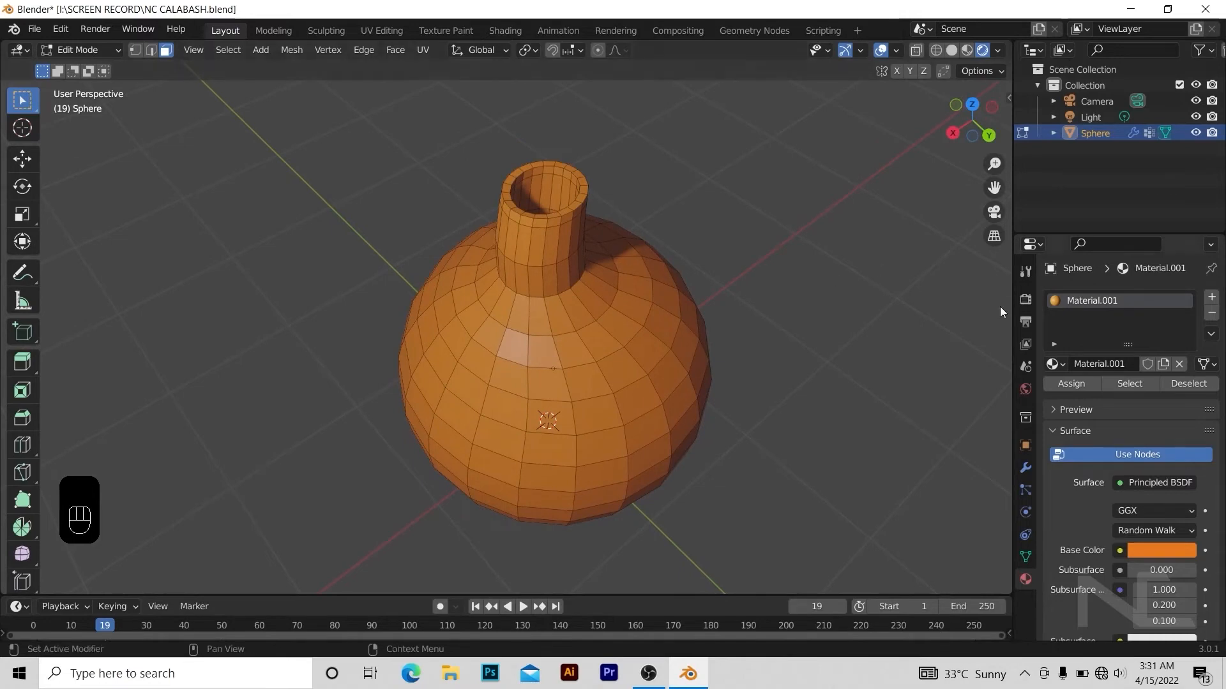
- Undo the flask's material creation and add an empty material slot
key(ctrl+z)
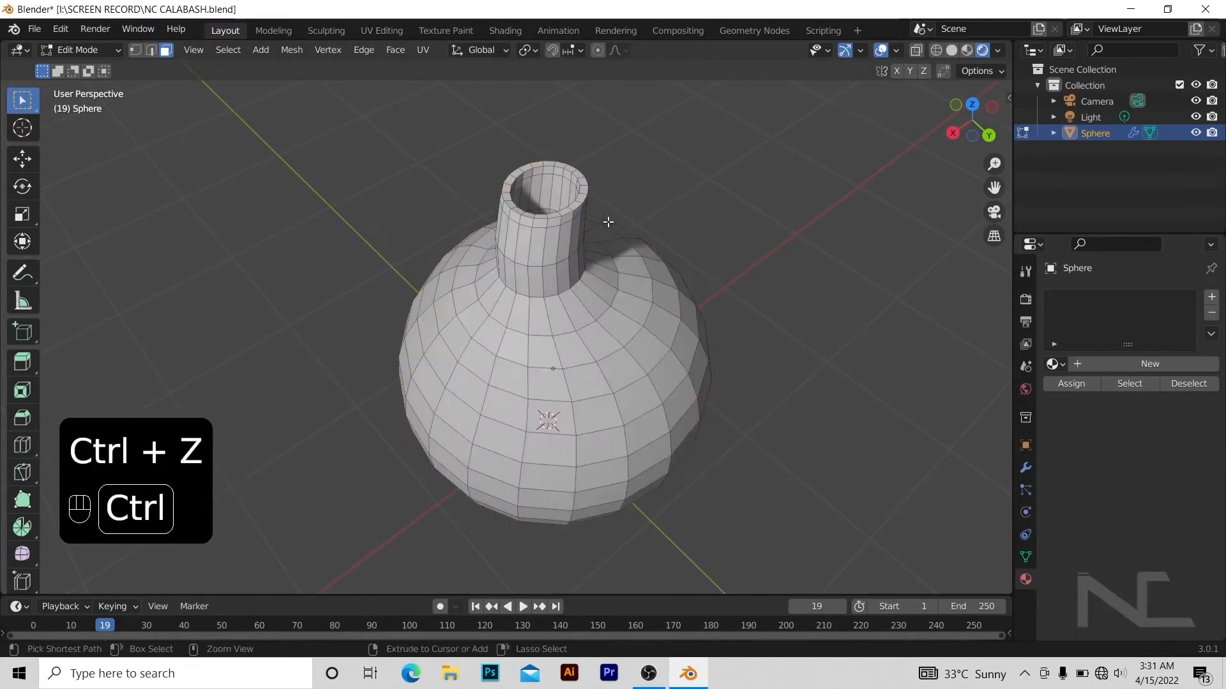
key(ctrl+z)
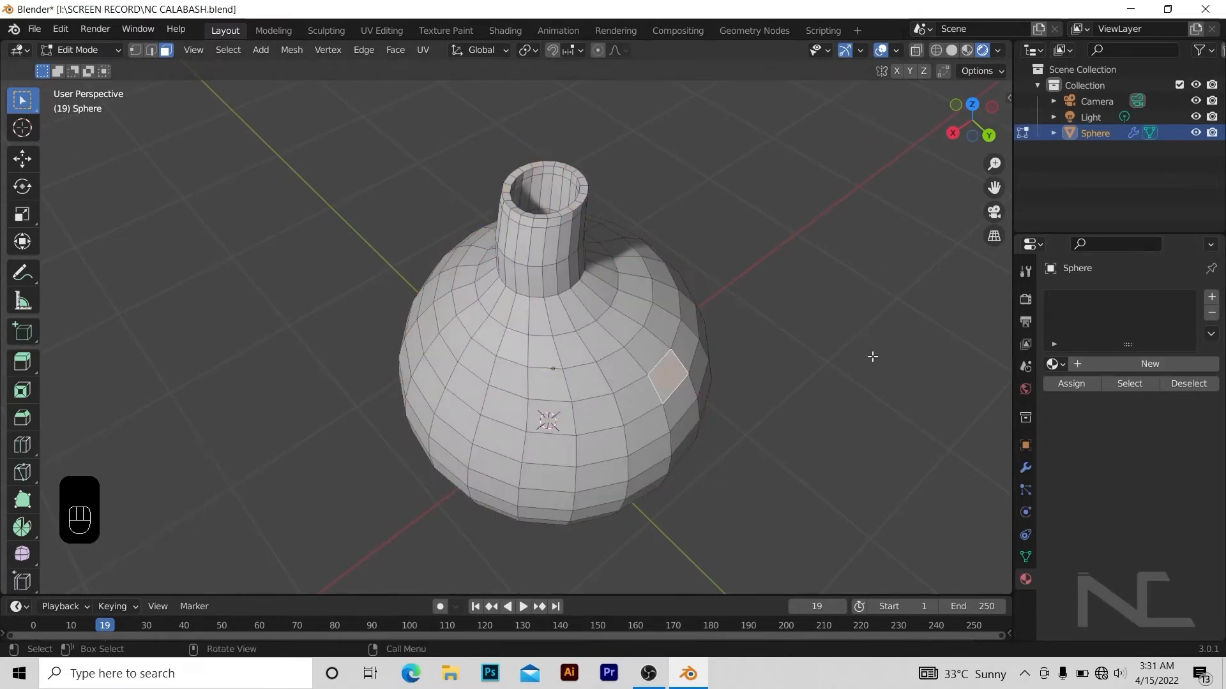
click(1212, 297)
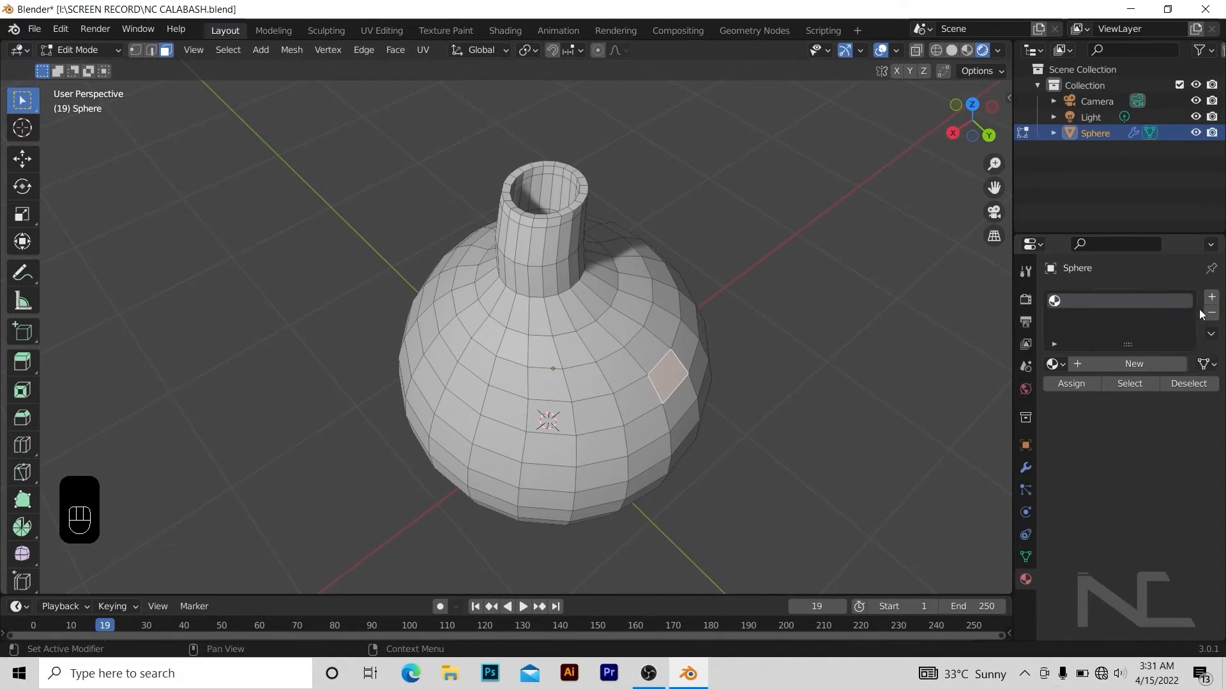
click(1211, 334)
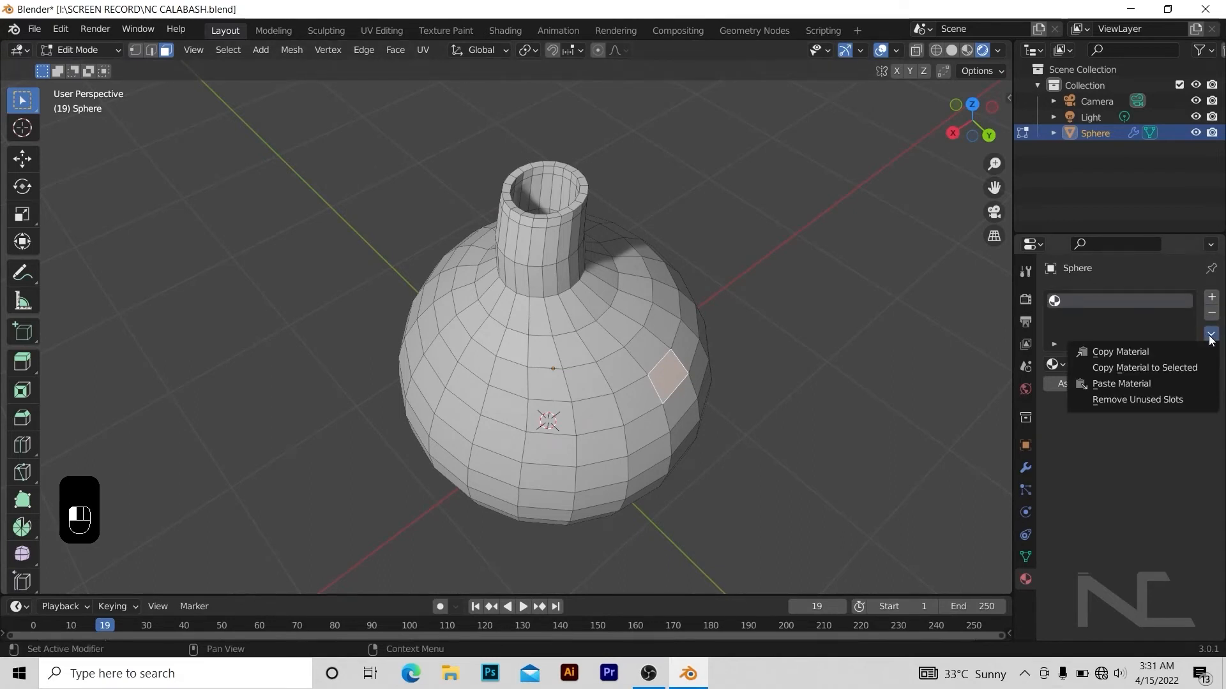
key(ctrl+z)
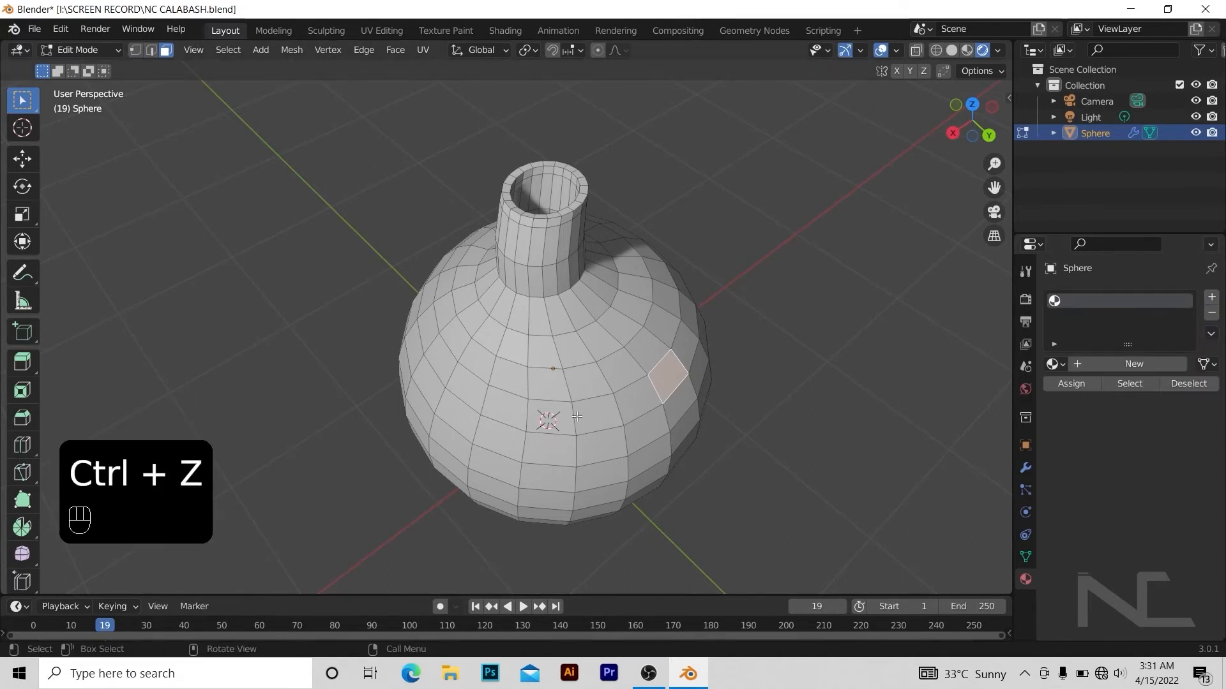
- Examine the flask's material, constraint, physics, modifier and object data properties to check its vertex groups
click(1024, 540)
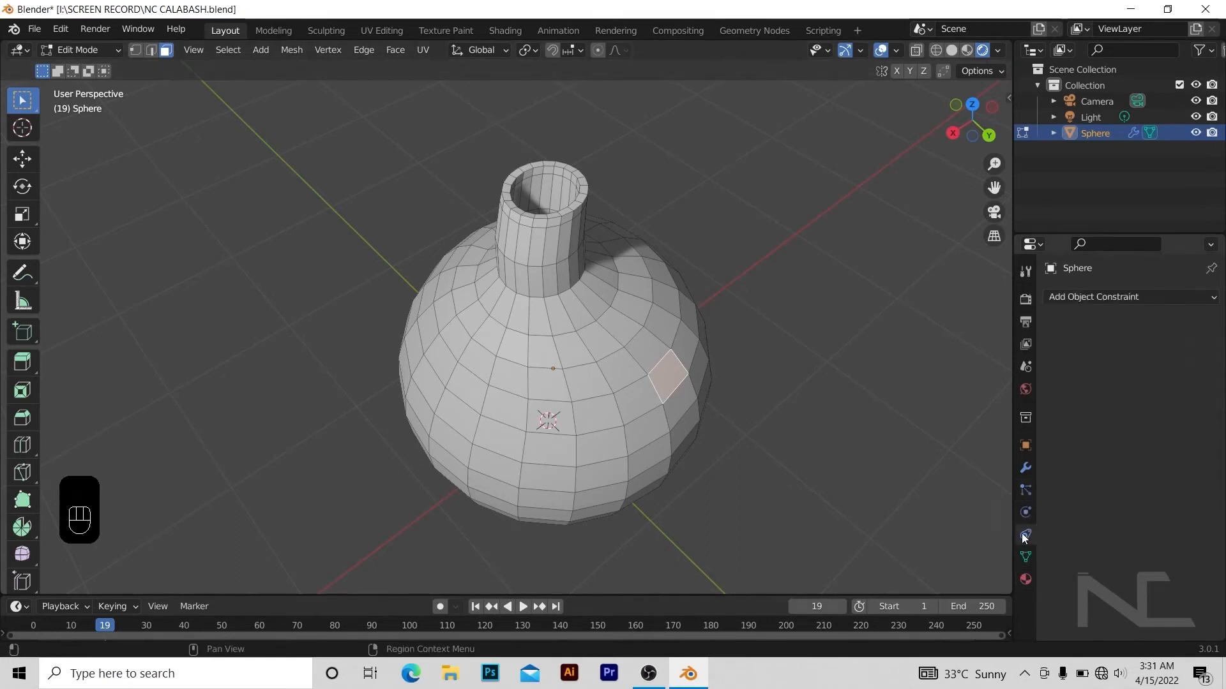
click(1025, 556)
key(Tab)
key(Tab)
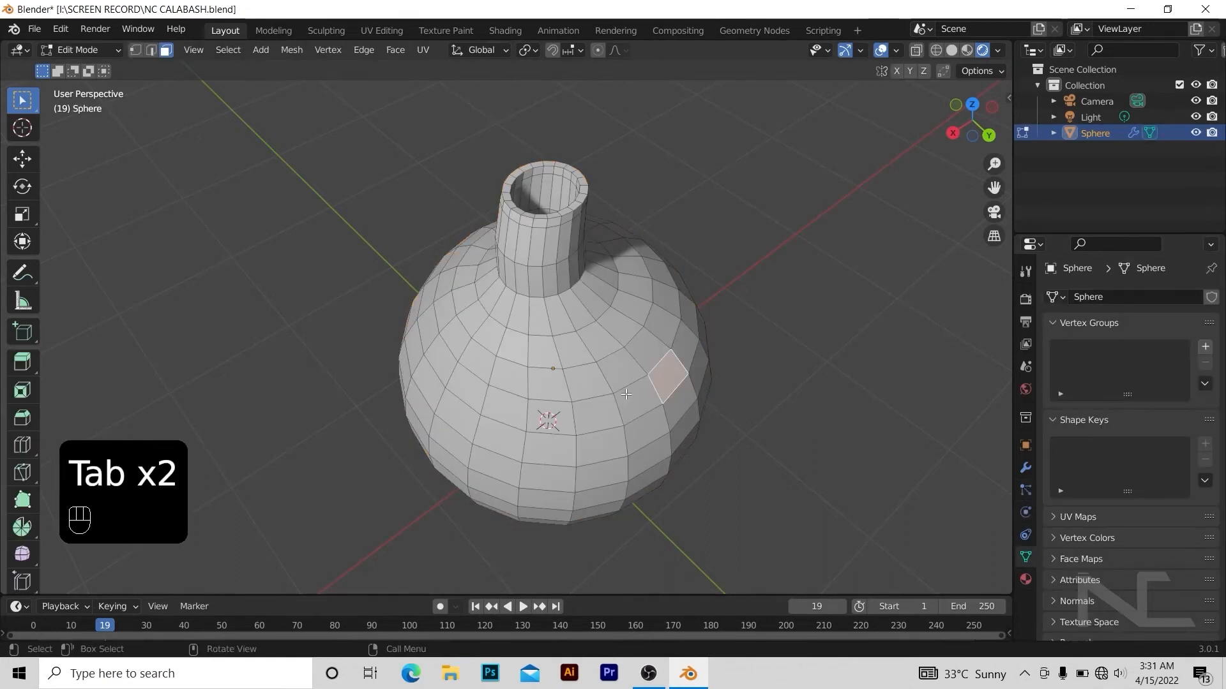
click(1025, 579)
click(1025, 534)
click(1025, 556)
click(1026, 512)
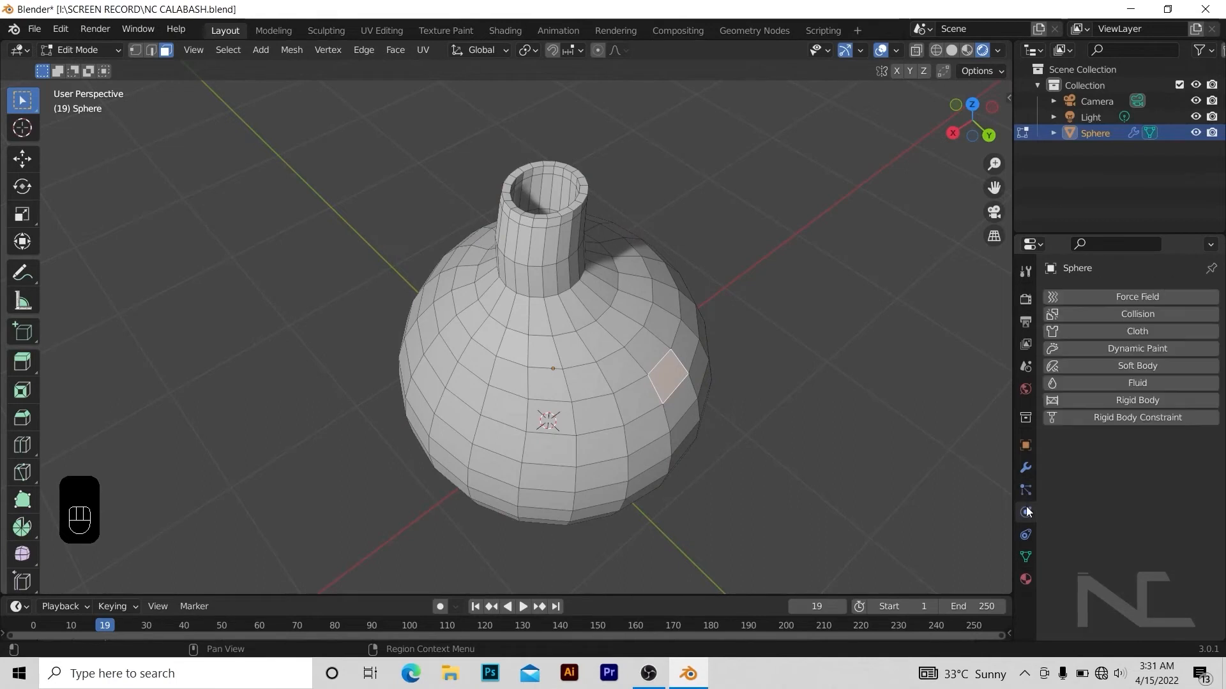
click(1025, 468)
click(1025, 490)
click(1025, 556)
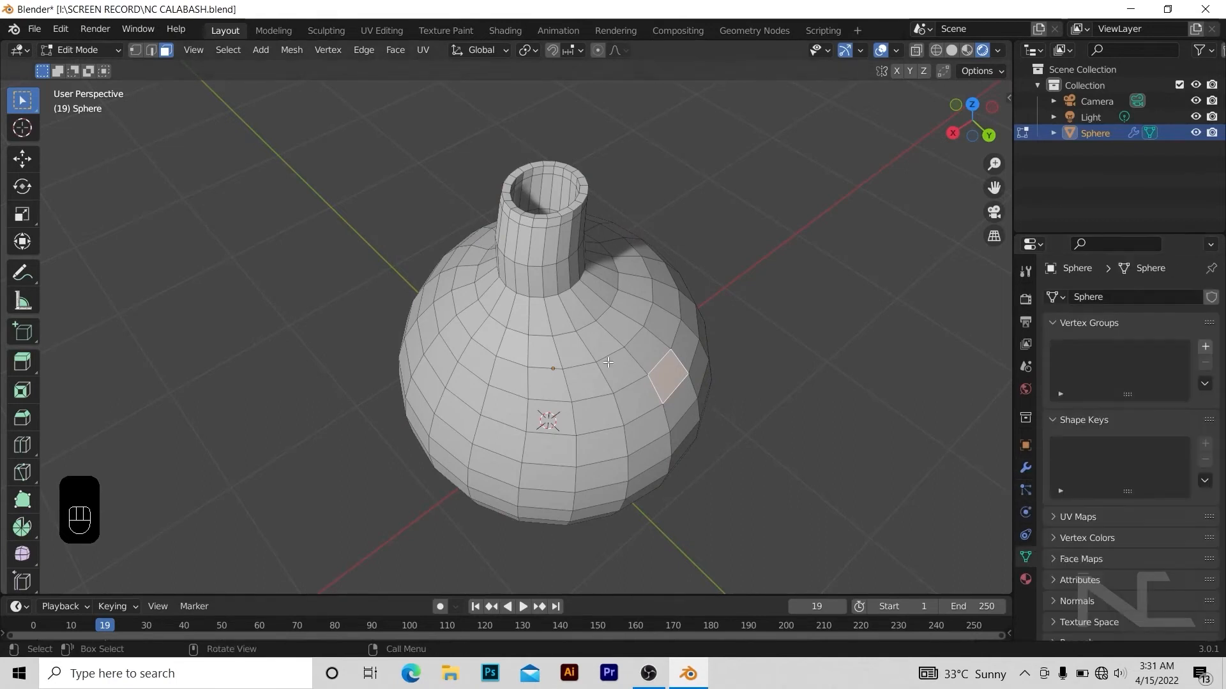
- Select faces on the flask's outer and inner walls, and try to redo the reverted vertex group changes
click(607, 364)
click(523, 201)
key(ctrl+z)
key(ctrl+shift+z)
key(ctrl+shift+z)
key(ctrl+shift+z)
key(ctrl+shift+z)
key(ctrl+shift+z)
key(ctrl+shift+z)
key(ctrl+shift+z)
key(ctrl+shift+z)
key(ctrl+shift+z)
key(ctrl+shift+z)
key(ctrl+shift+z)
key(ctrl+shift+z)
key(ctrl+shift+z)
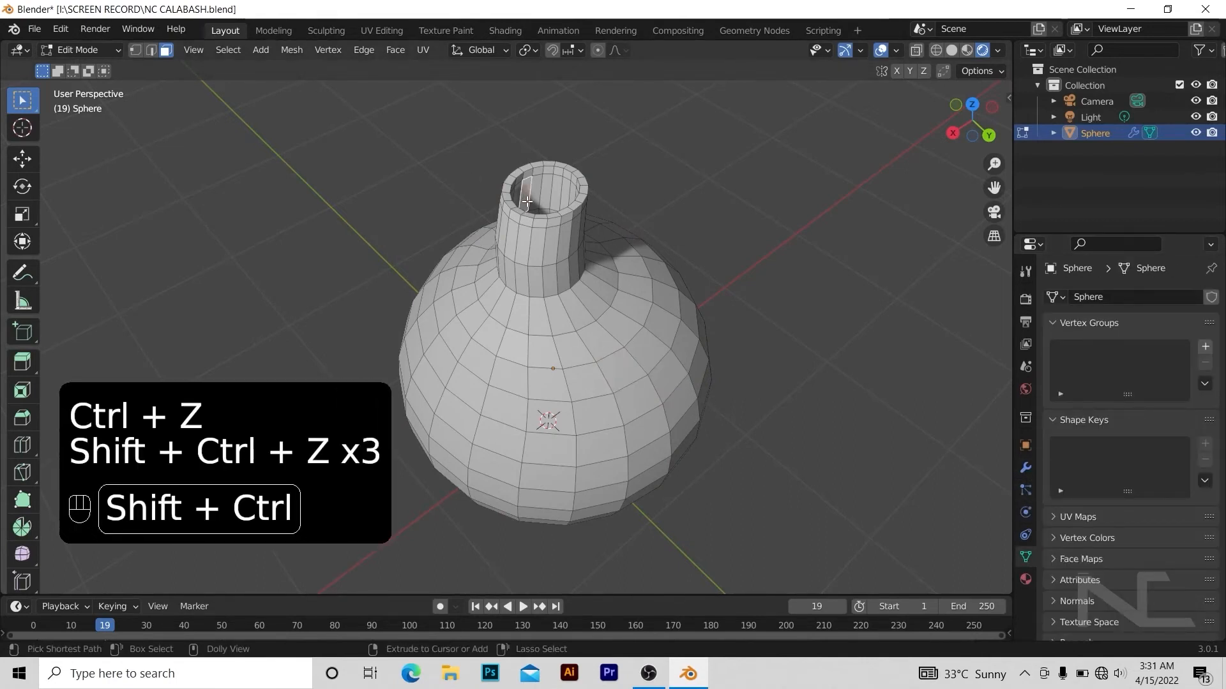
- Undo the earlier selection growth across the flask's outer surface until no faces are selected
key(ctrl+z)
key(ctrl+z)
key(ctrl+z)
key(ctrl+z)
key(ctrl+z)
key(ctrl+z)
key(ctrl+z)
key(ctrl+z)
key(ctrl+z)
key(ctrl+z)
key(ctrl+z)
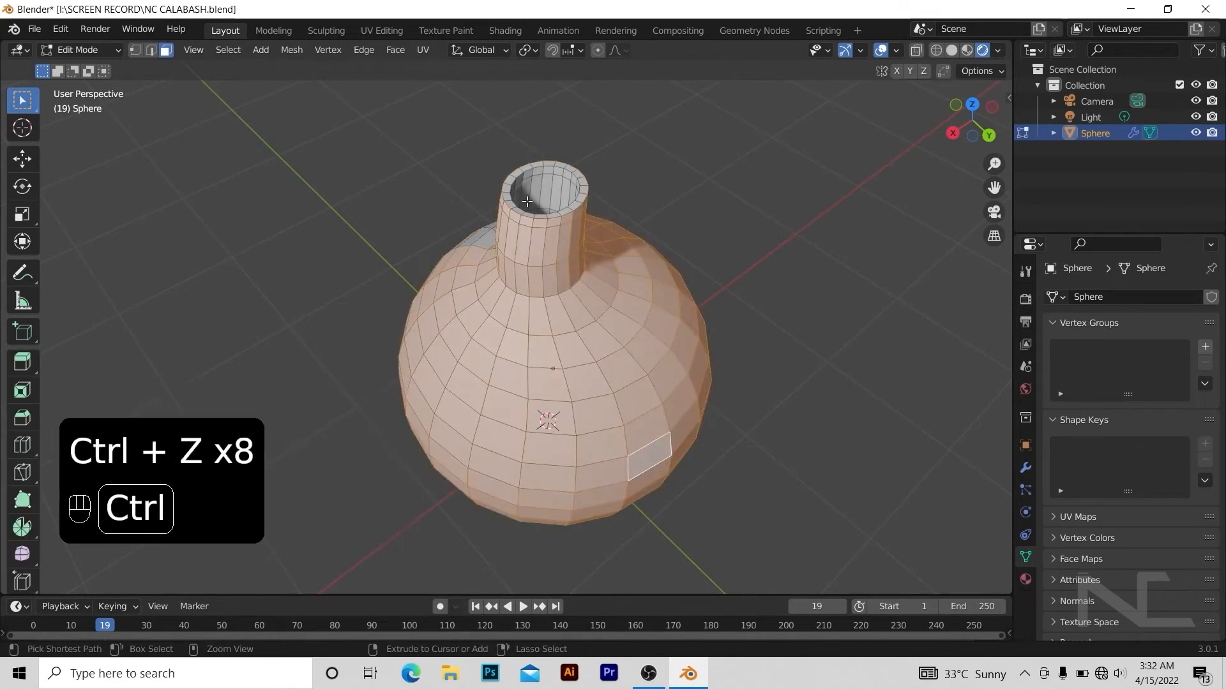
middle_drag(527, 202, 551, 304)
key(ctrl+z)
key(ctrl+z)
key(ctrl+z)
key(ctrl+z)
key(ctrl+z)
key(ctrl+z)
key(ctrl+z)
key(ctrl+z)
key(ctrl+z)
click(577, 198)
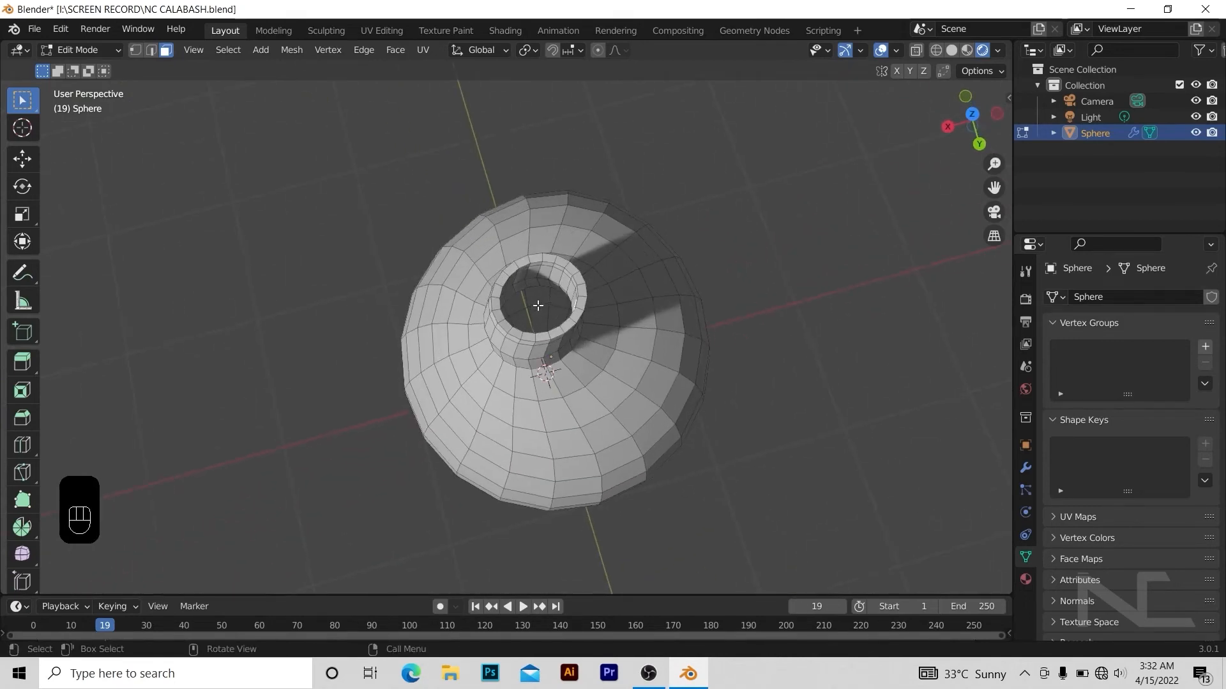
- Select a face on the flask's inner bottom and grow the selection across the interior, including the rim's face loop
click(550, 304)
key(ctrl+KP_Add)
key(ctrl+KP_Add)
key(ctrl+KP_Add)
key(ctrl+KP_Add)
key(ctrl+KP_Add)
key(ctrl+KP_Add)
key(ctrl+KP_Add)
key(ctrl+KP_Add)
key(ctrl+KP_Add)
key(ctrl+KP_Add)
key(ctrl+KP_Add)
key(ctrl+KP_Add)
key(ctrl+KP_Add)
key(ctrl+KP_Add)
key(ctrl+KP_Add)
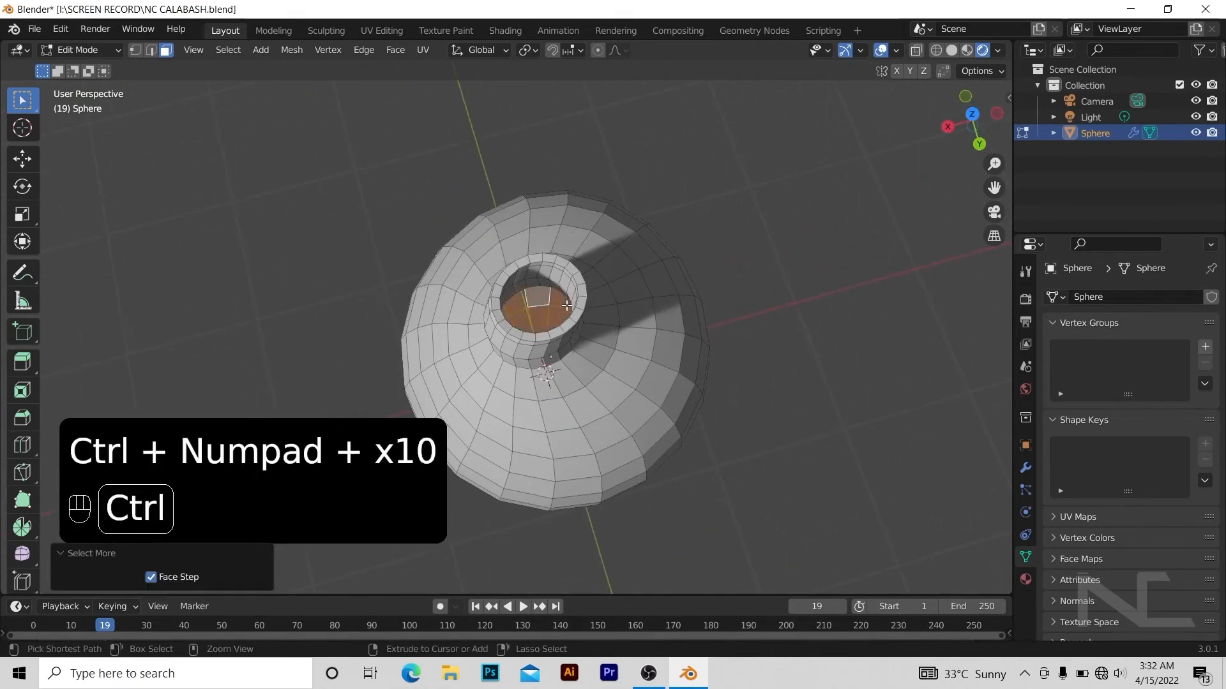
middle_drag(566, 306, 562, 281)
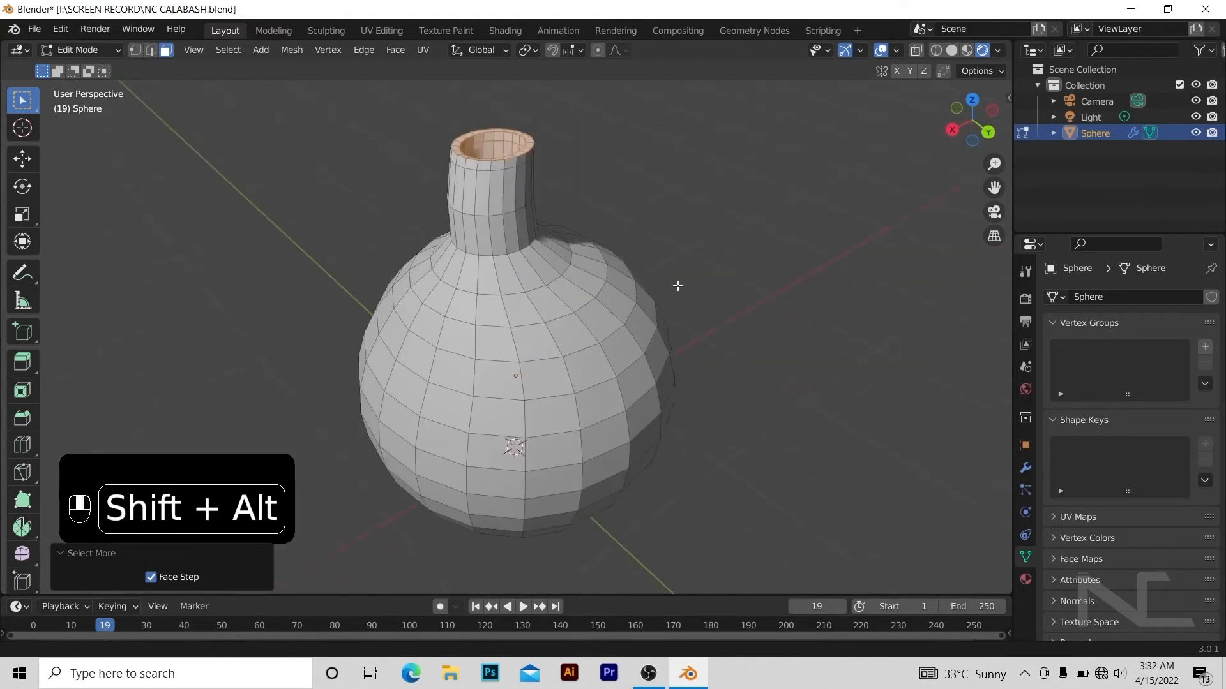
- Create a vertex group named INNER PART and assign the selected interior and rim faces to it
click(1205, 346)
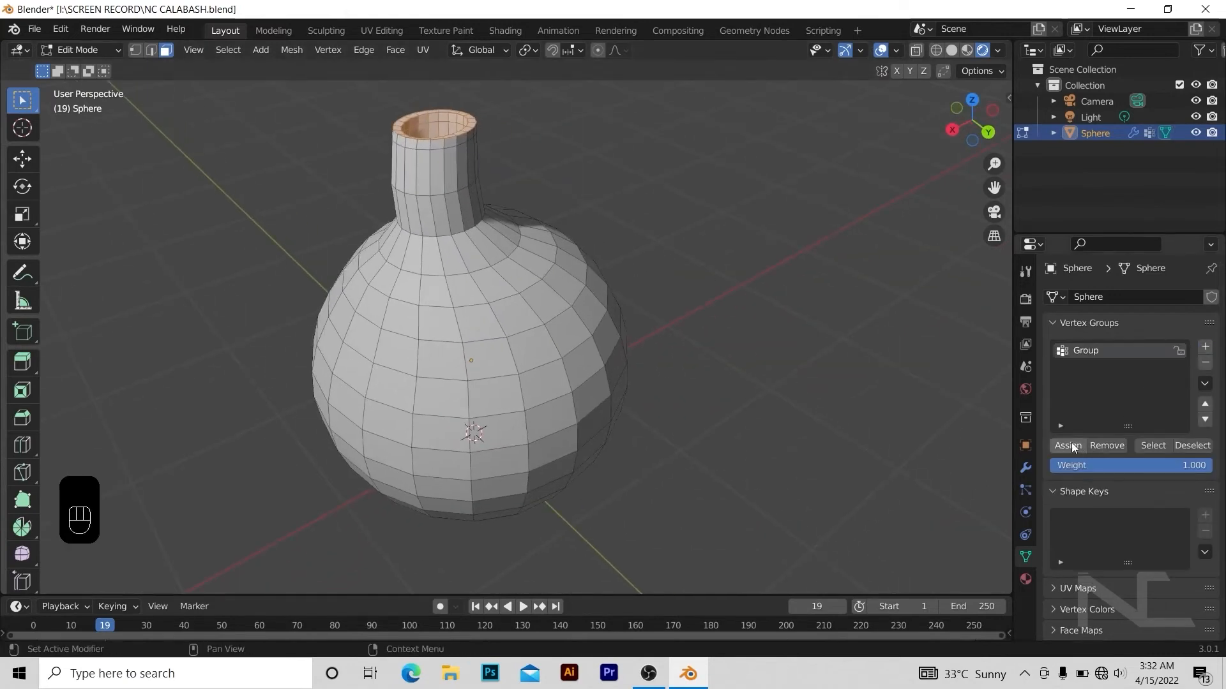
double_click(1088, 352)
text(INNER PART)
- Select one outer face and grow the selection around the flask's body and neck up to the rim
click(553, 373)
key(ctrl+KP_Add)
key(ctrl+KP_Add)
key(ctrl+KP_Add)
key(ctrl+KP_Add)
key(ctrl+KP_Add)
key(ctrl+KP_Add)
key(ctrl+KP_Add)
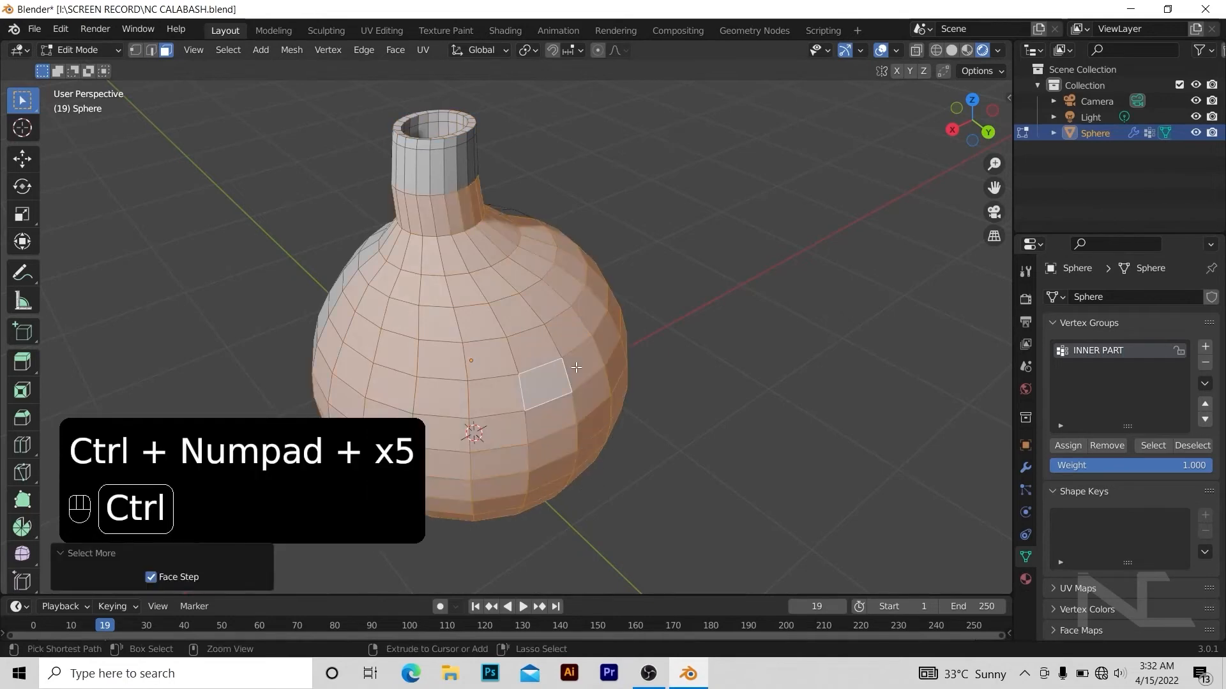
alt+drag(576, 367, 760, 339)
alt+shift+drag(696, 351, 762, 295)
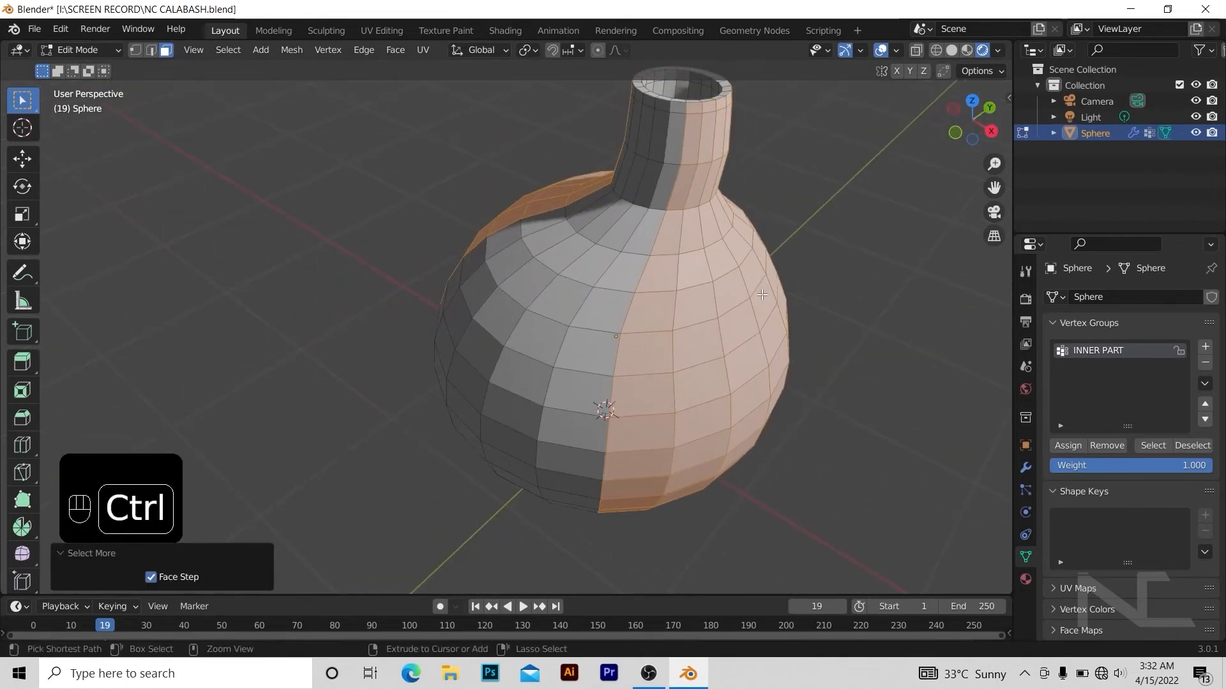
key(ctrl+KP_Add)
key(ctrl+KP_Add)
key(ctrl+KP_Add)
key(ctrl+KP_Subtract)
key(KP_Add)
key(KP_Add)
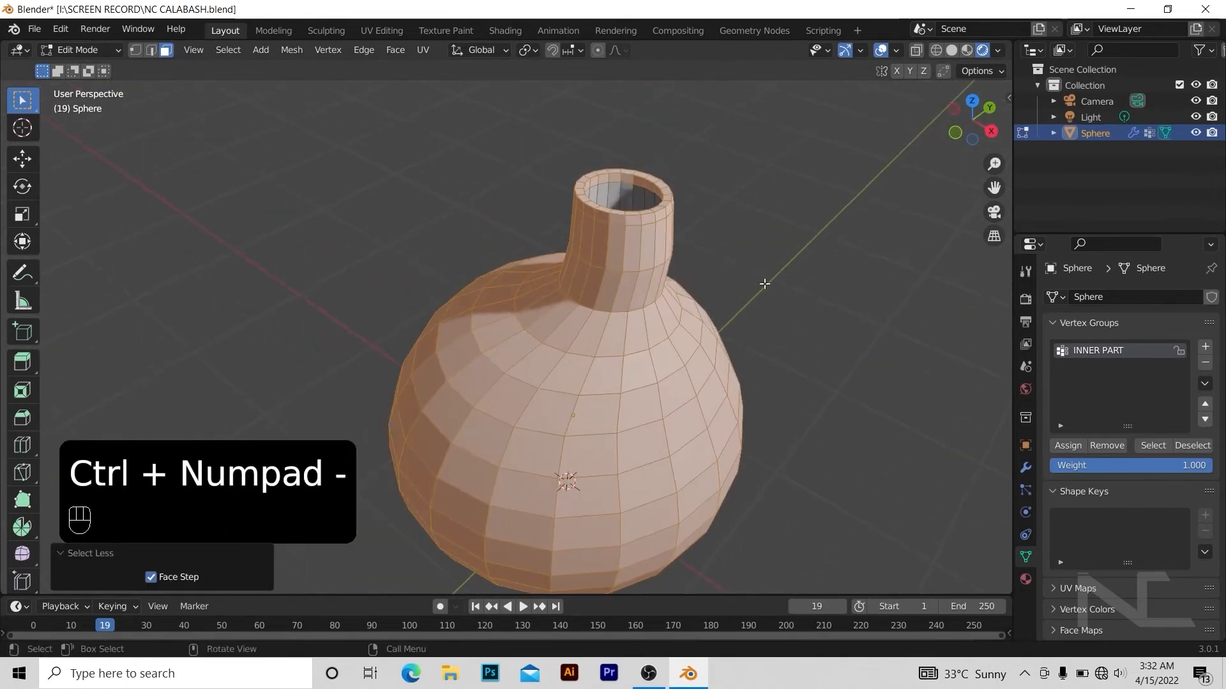
- Remove the stray inner neck faces from the selection, keeping the outer surface and the rim selected
alt+drag(684, 188, 646, 220)
shift+click(640, 235)
shift+click(622, 291)
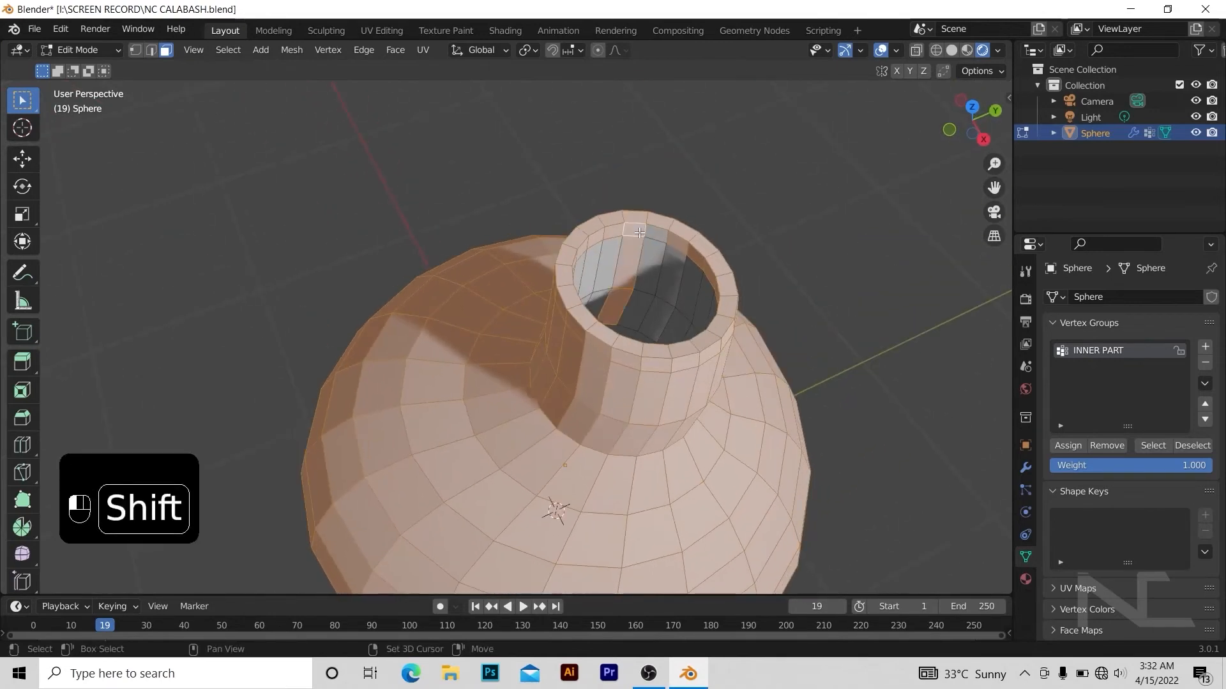
key(ctrl+z)
alt+drag(760, 197, 677, 193)
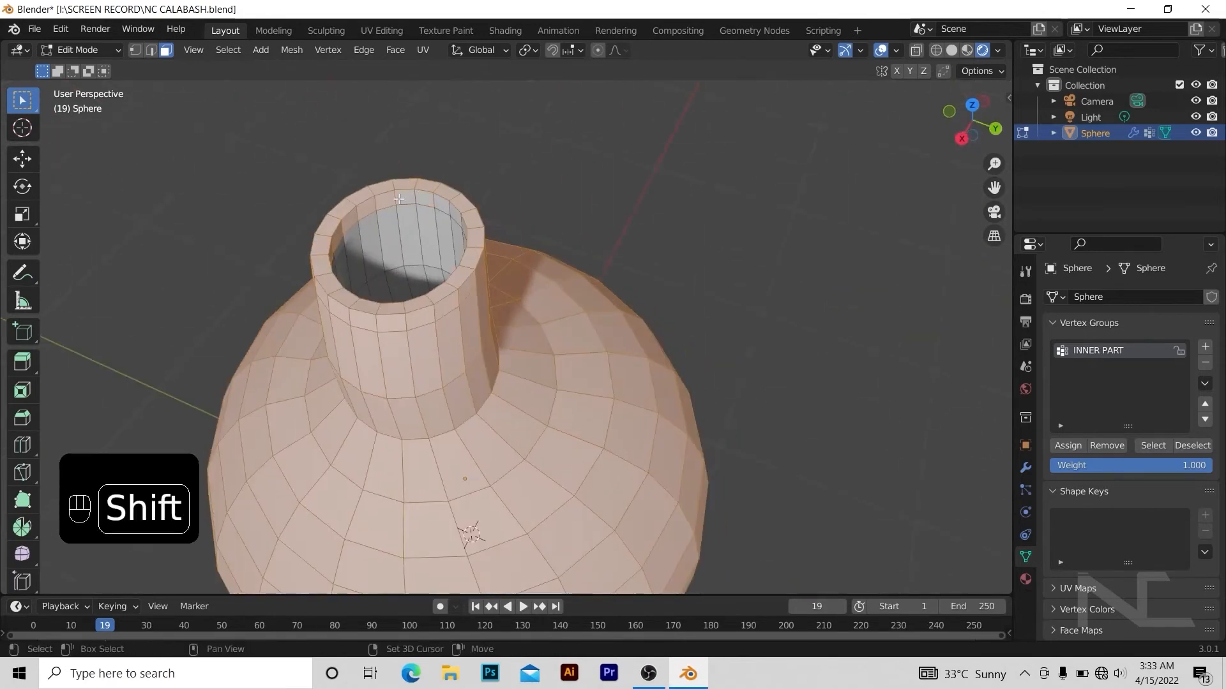
alt+drag(546, 163, 451, 150)
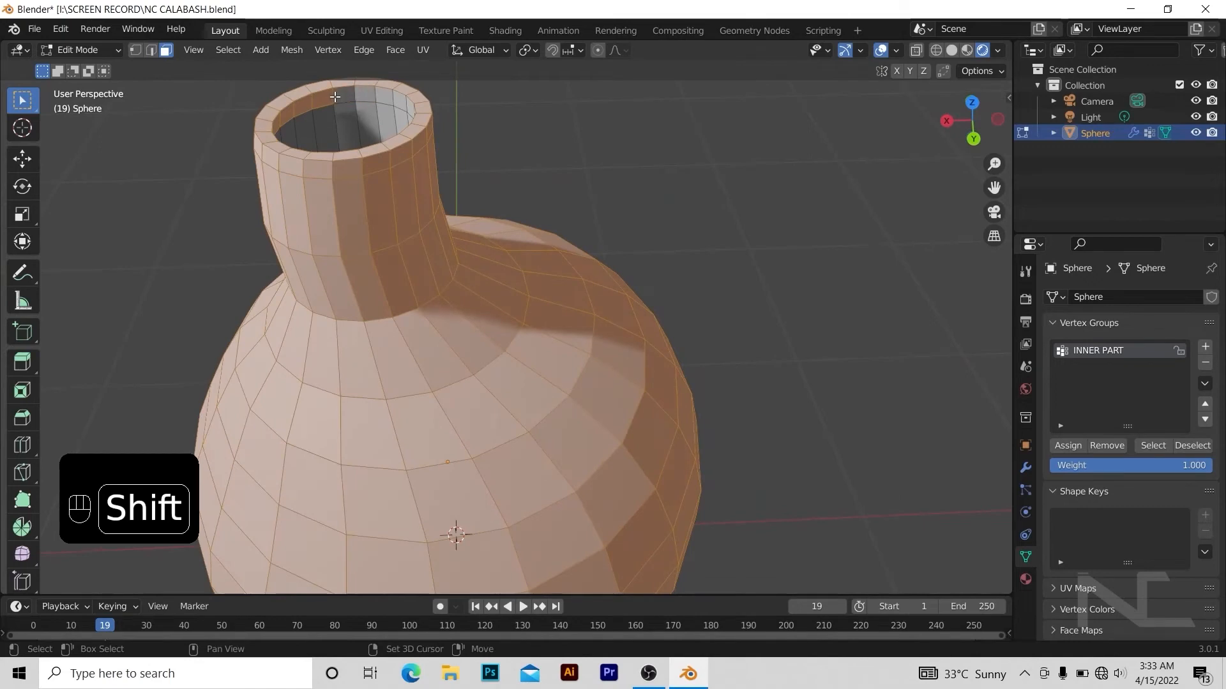
alt+shift+drag(325, 118, 401, 112)
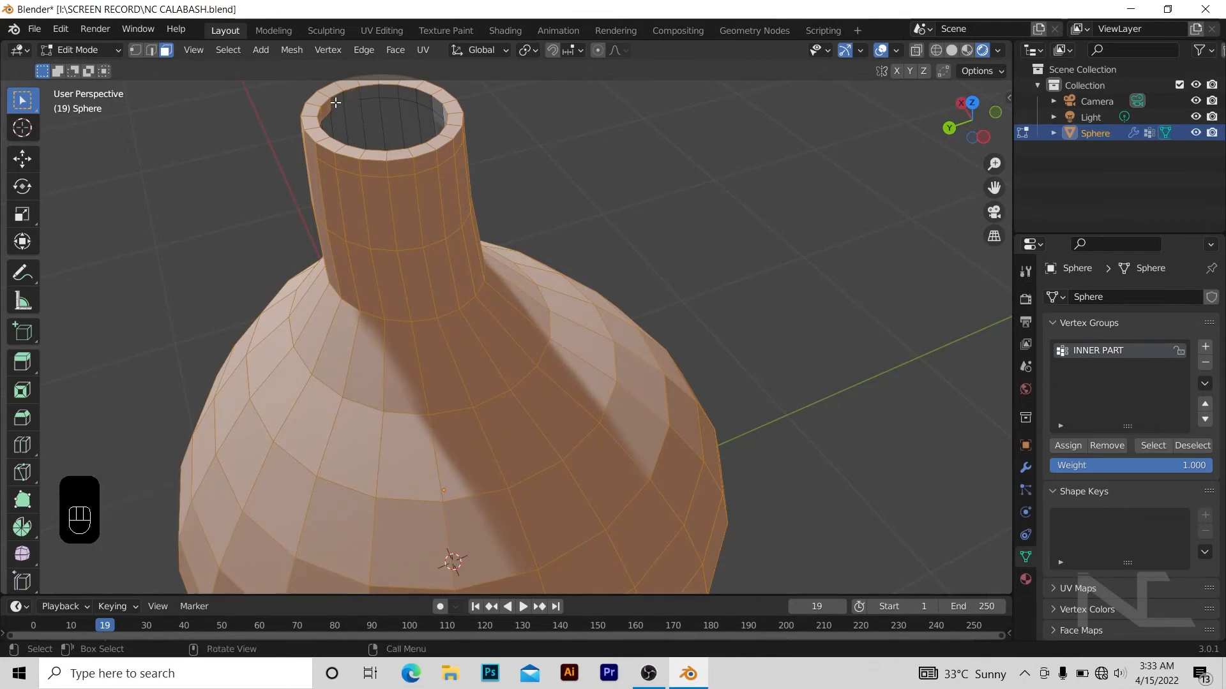
alt+shift+drag(577, 109, 381, 86)
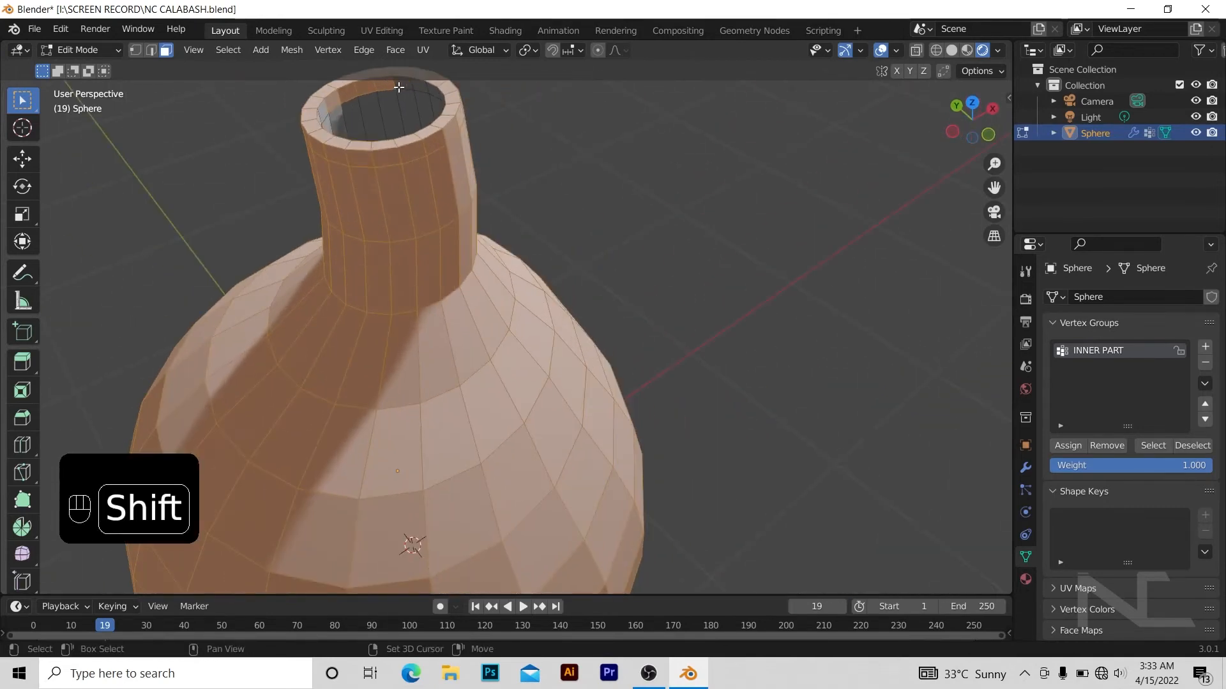
shift+click(364, 87)
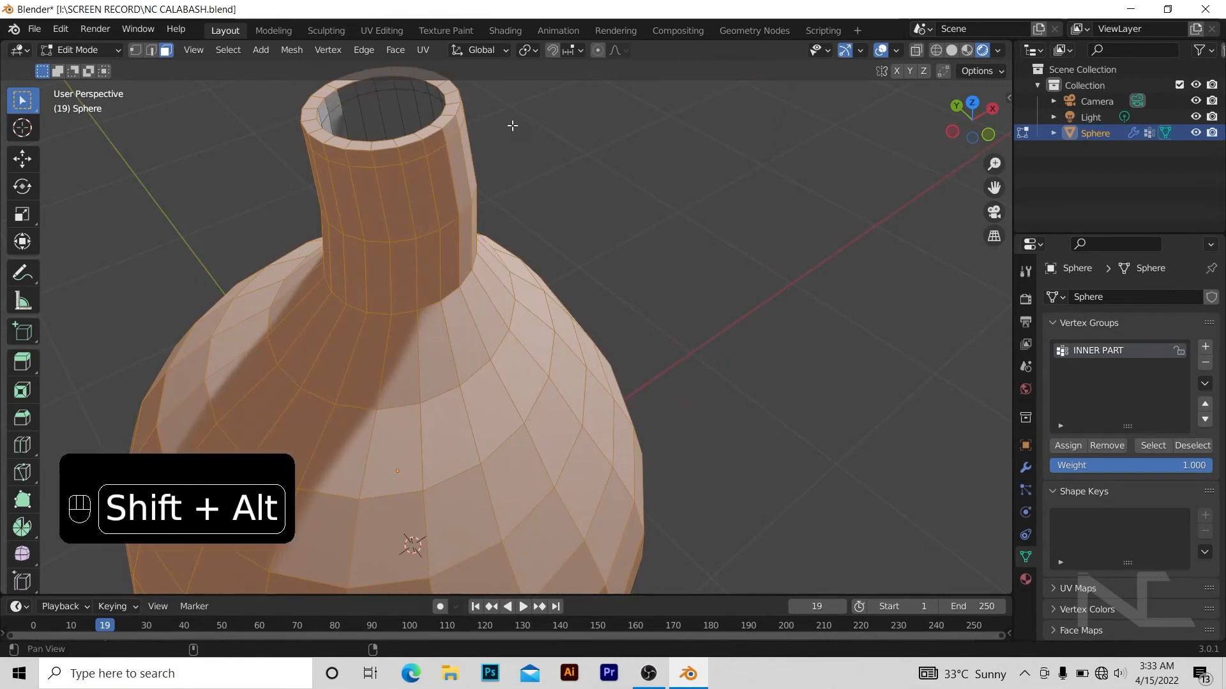
shift+middle_drag(508, 123, 833, 158)
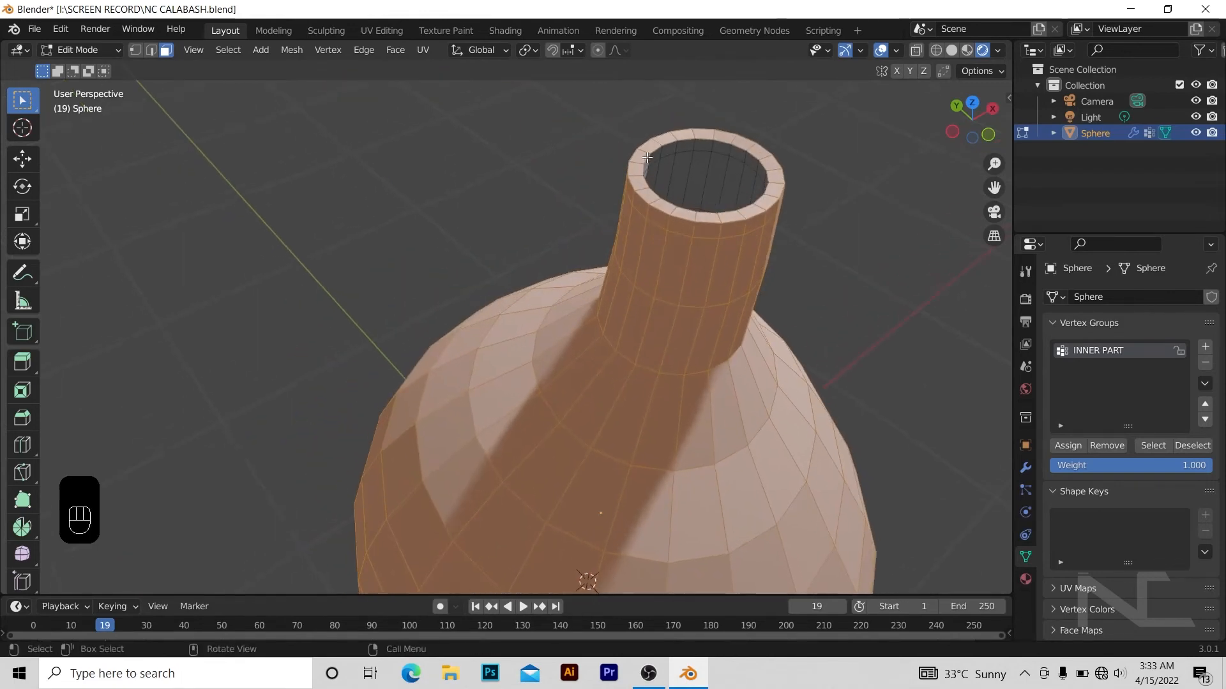
- Create a vertex group named OUTER PART, assign the selected outer and rim faces to it, and test its selection
click(1205, 347)
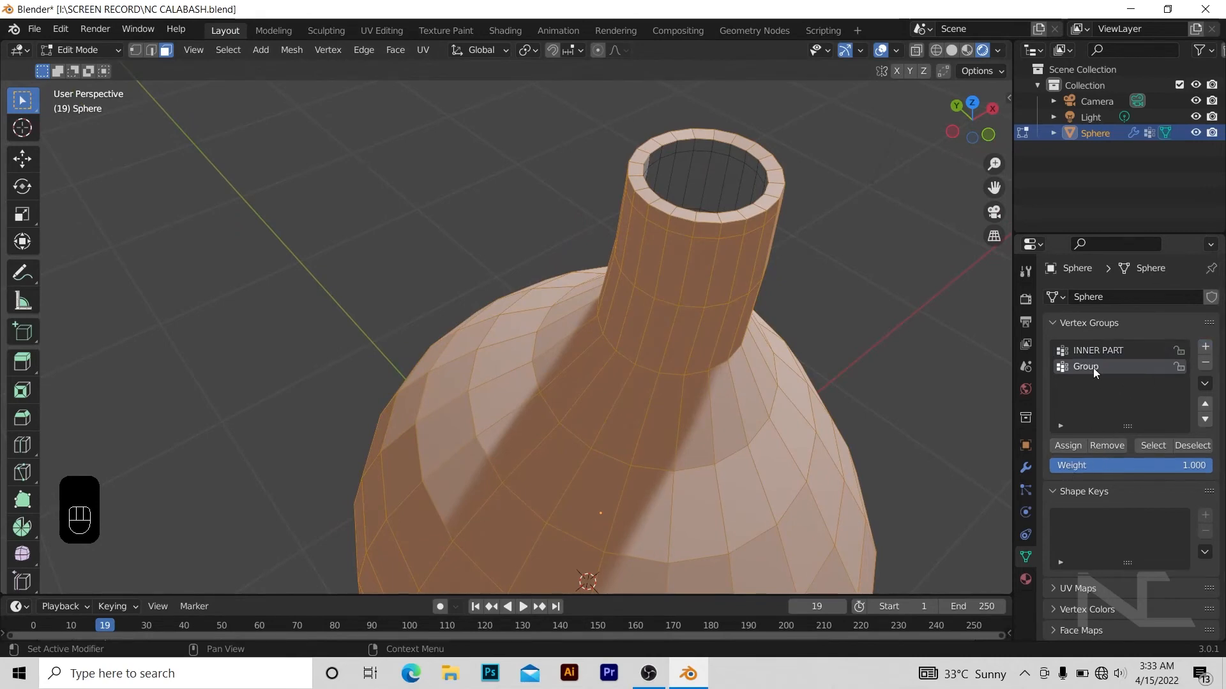
text(OUTER PART)
click(1079, 446)
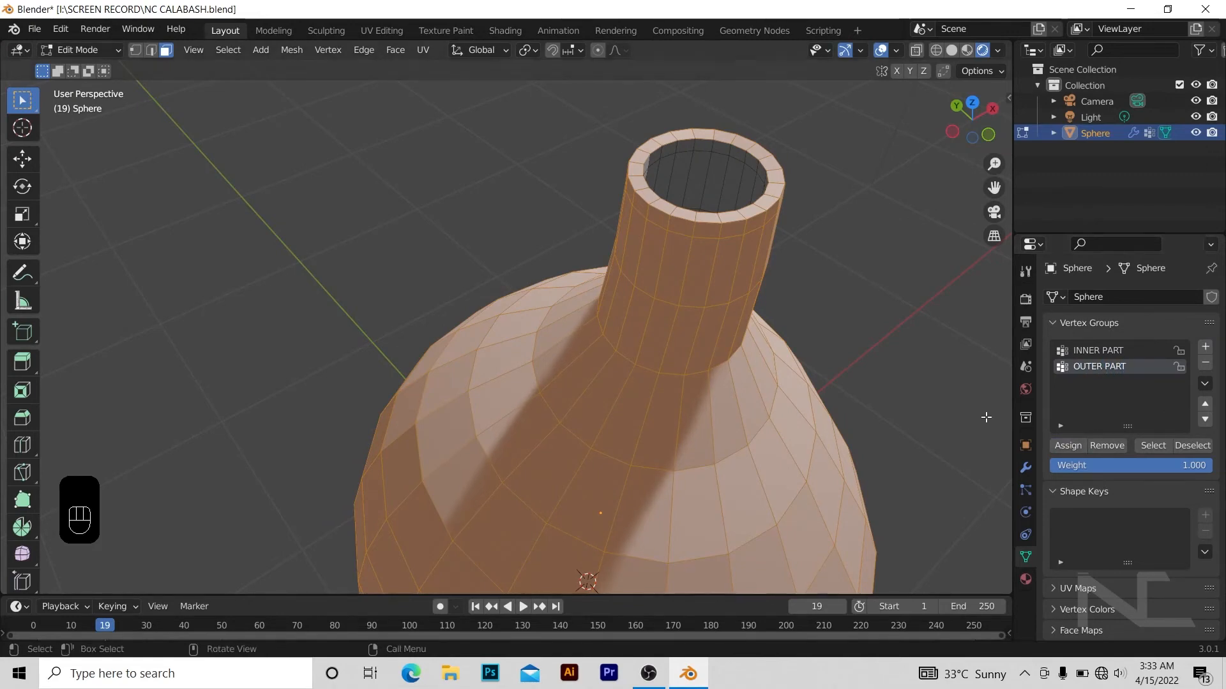
click(1190, 445)
click(1155, 444)
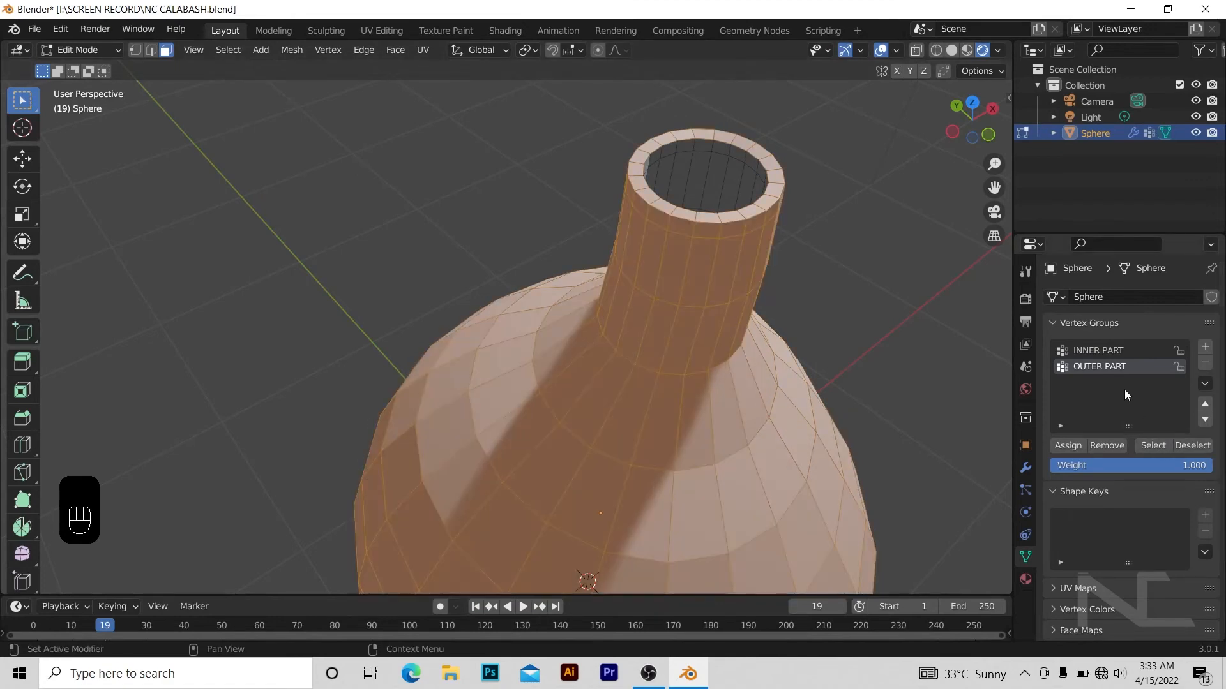
- Check which faces the INNER PART and OUTER PART vertex groups contain by selecting each group
click(1111, 350)
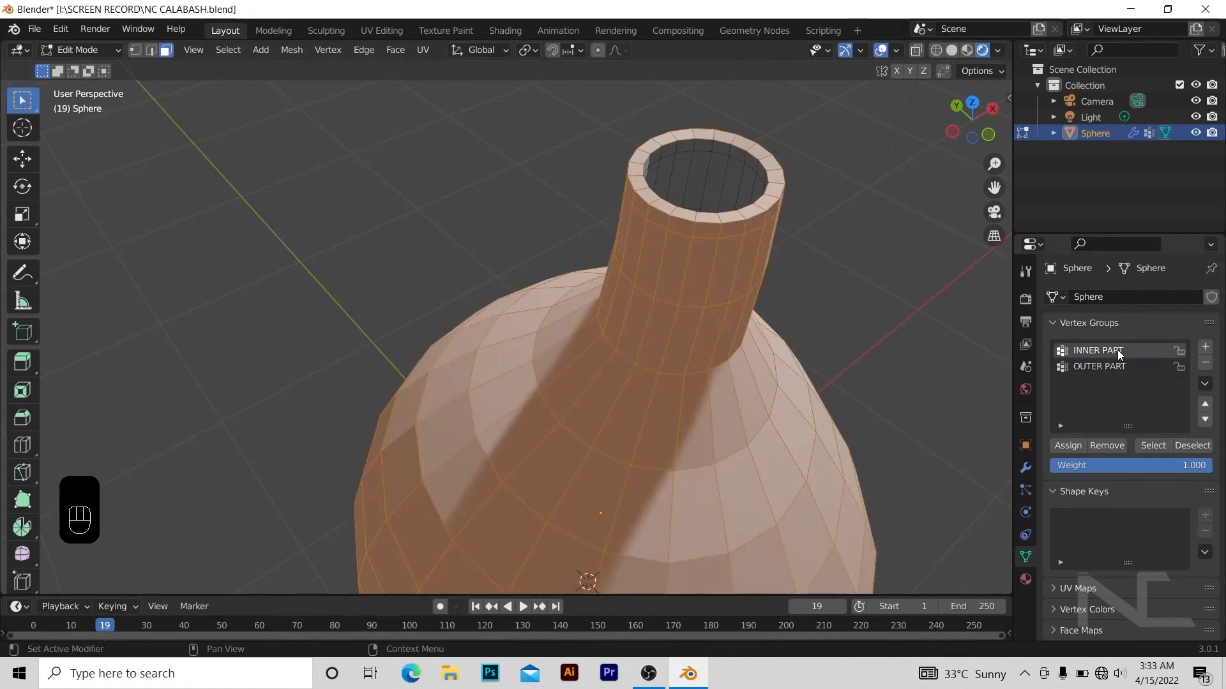
alt+drag(897, 385, 807, 361)
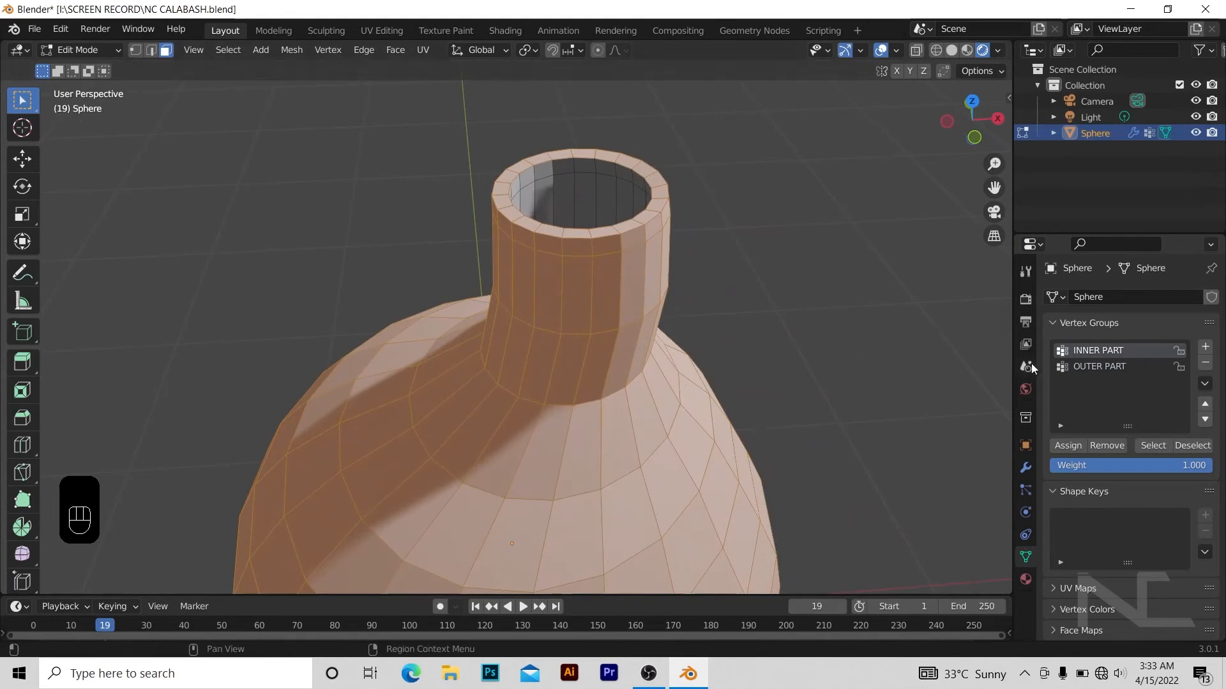
click(1089, 365)
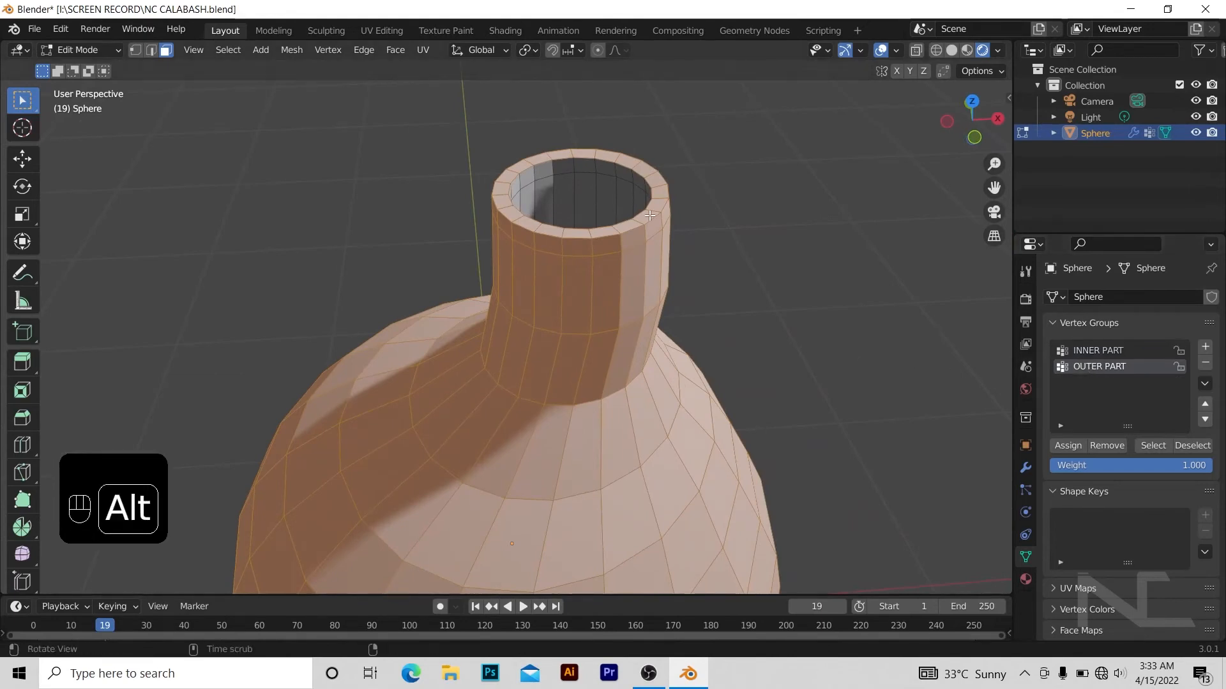
alt+drag(649, 215, 689, 230)
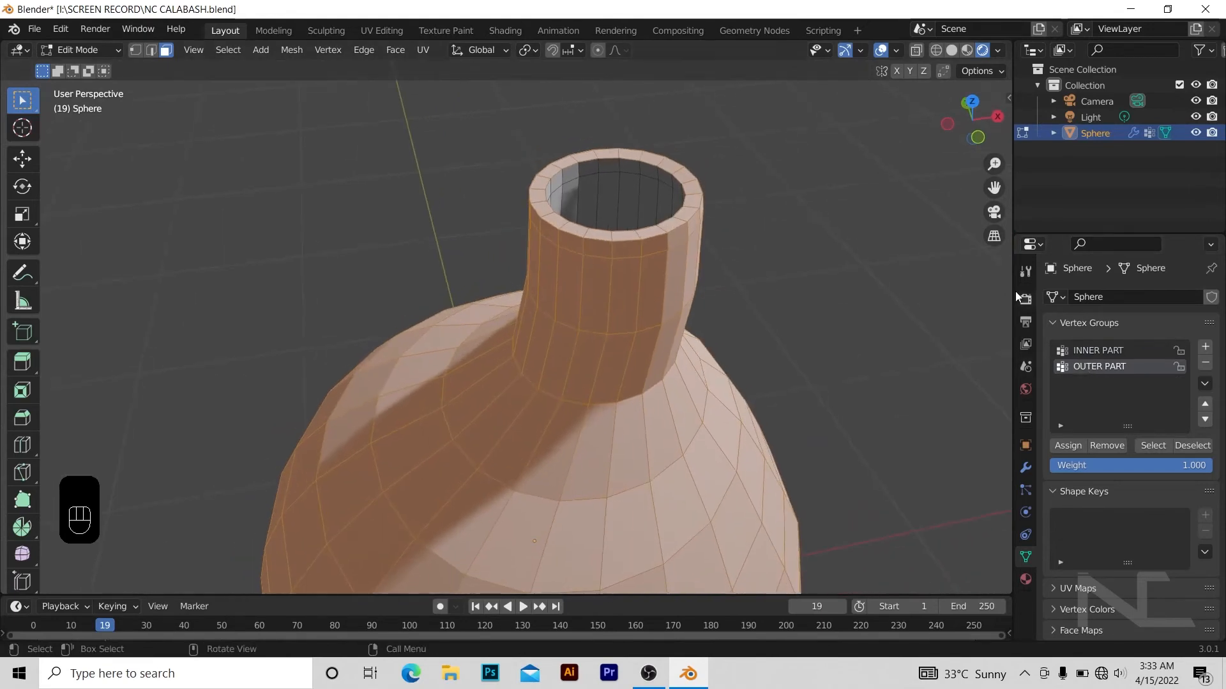
click(1107, 349)
click(1152, 445)
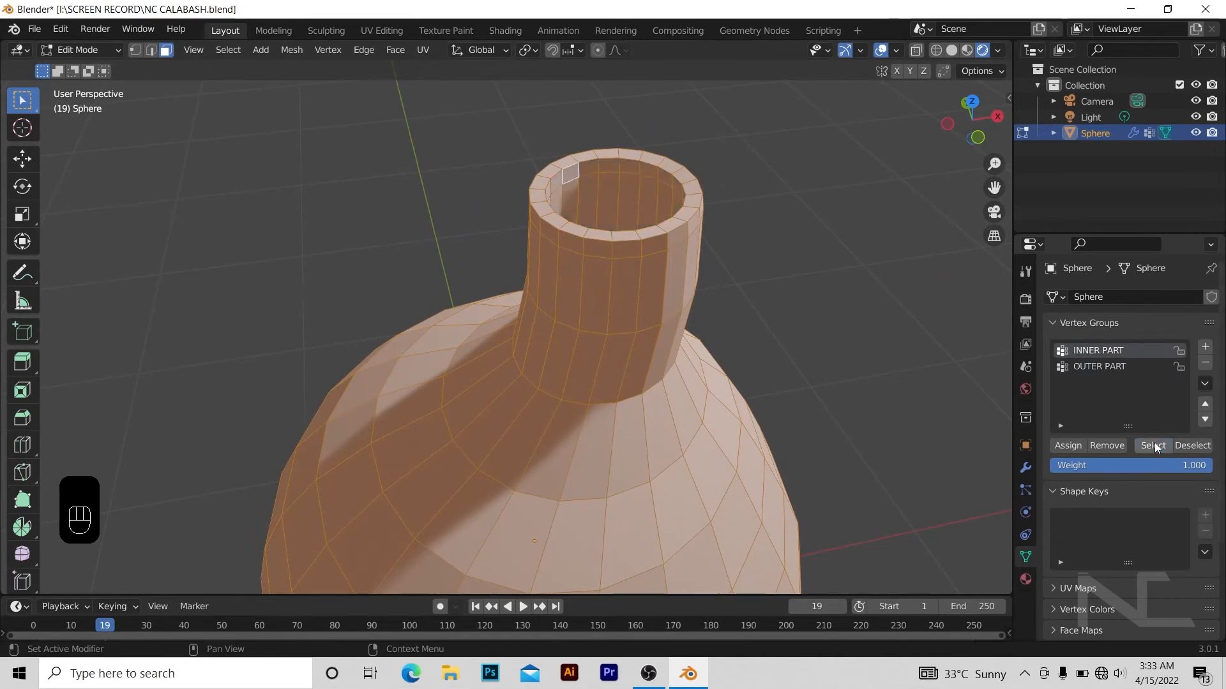
click(824, 305)
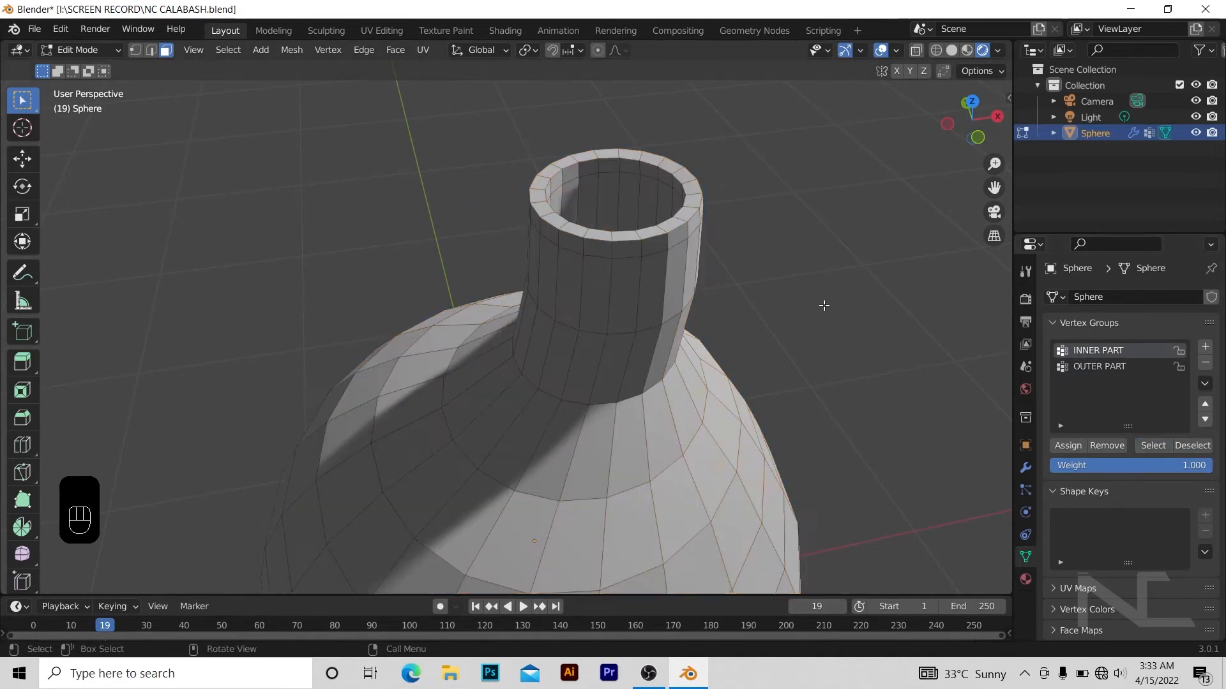
click(1098, 366)
click(1153, 445)
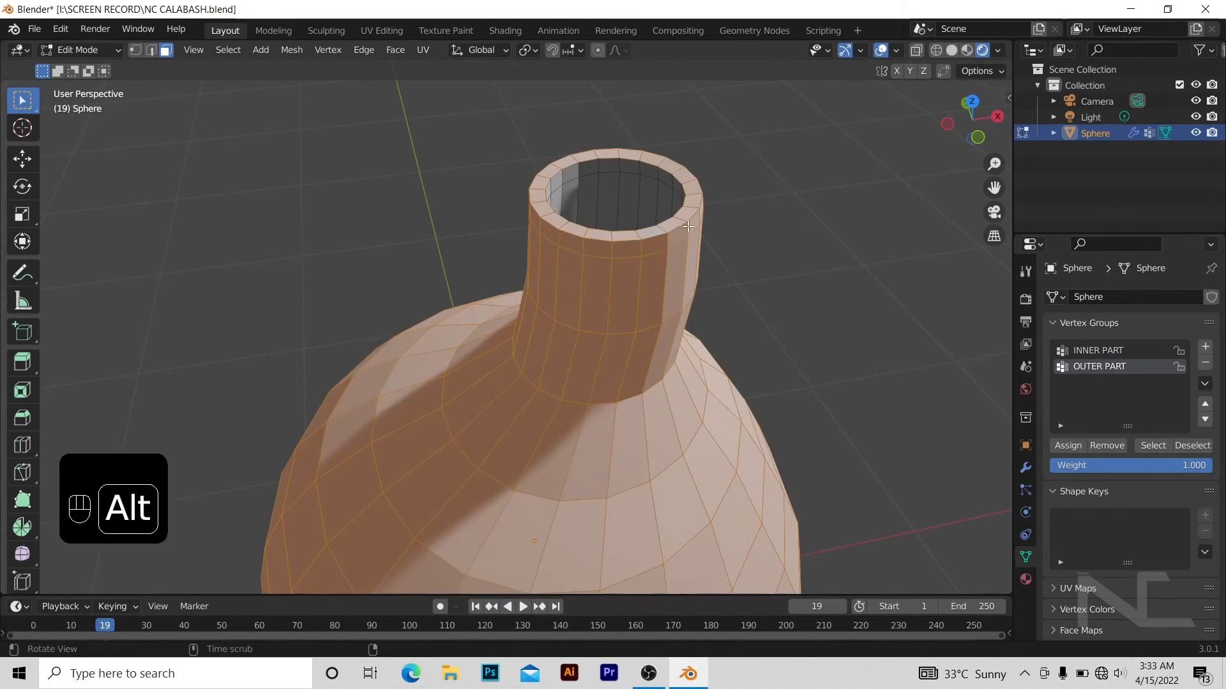
- Remove the rim's top face loop from the selection, keeping only the flask's outer wall faces selected
middle_drag(660, 231, 651, 257)
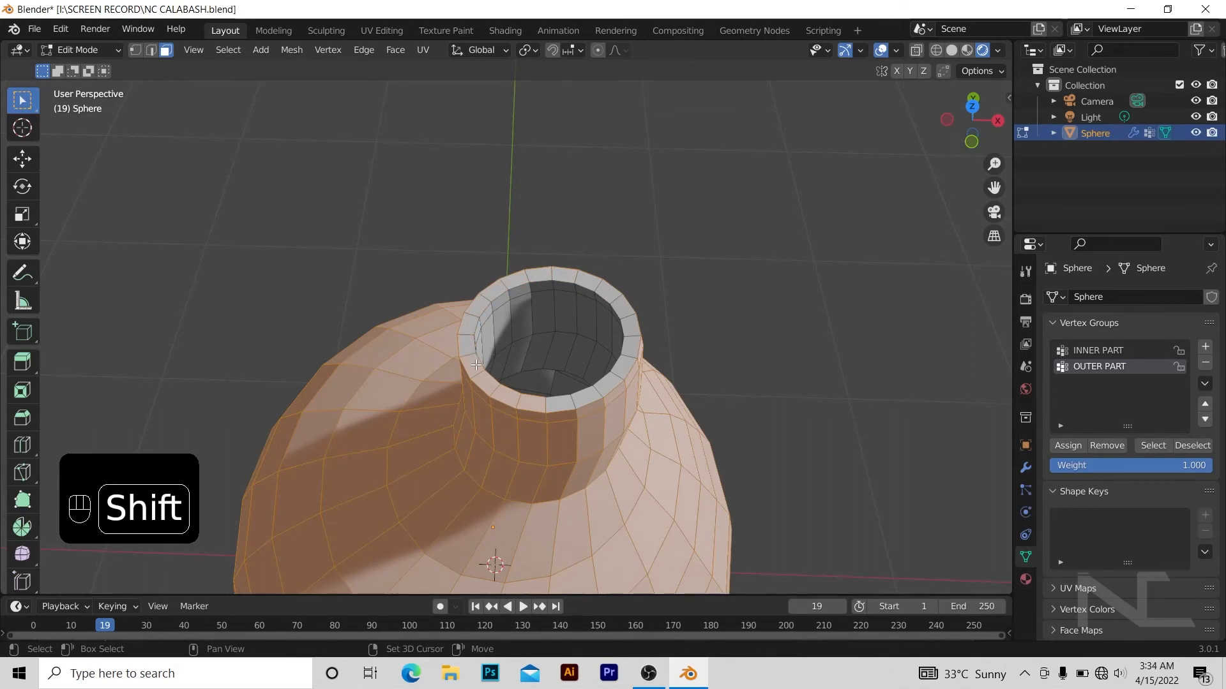
shift+click(531, 400)
alt+drag(759, 383, 823, 344)
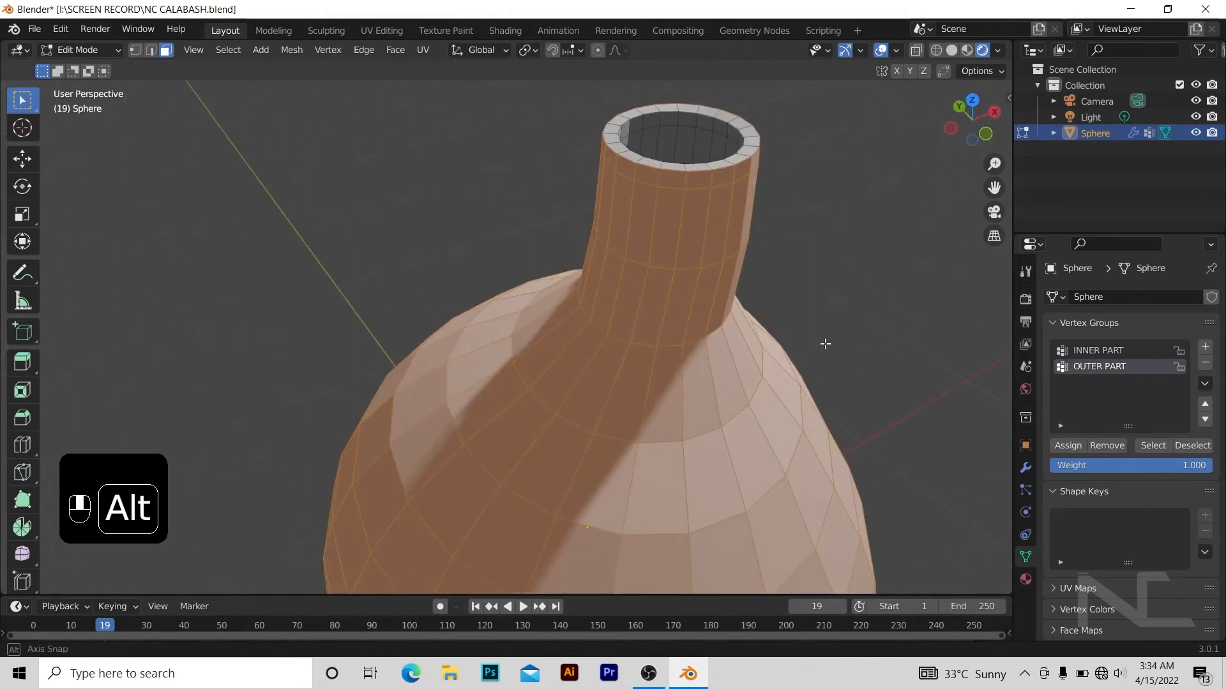
click(1025, 417)
click(1025, 271)
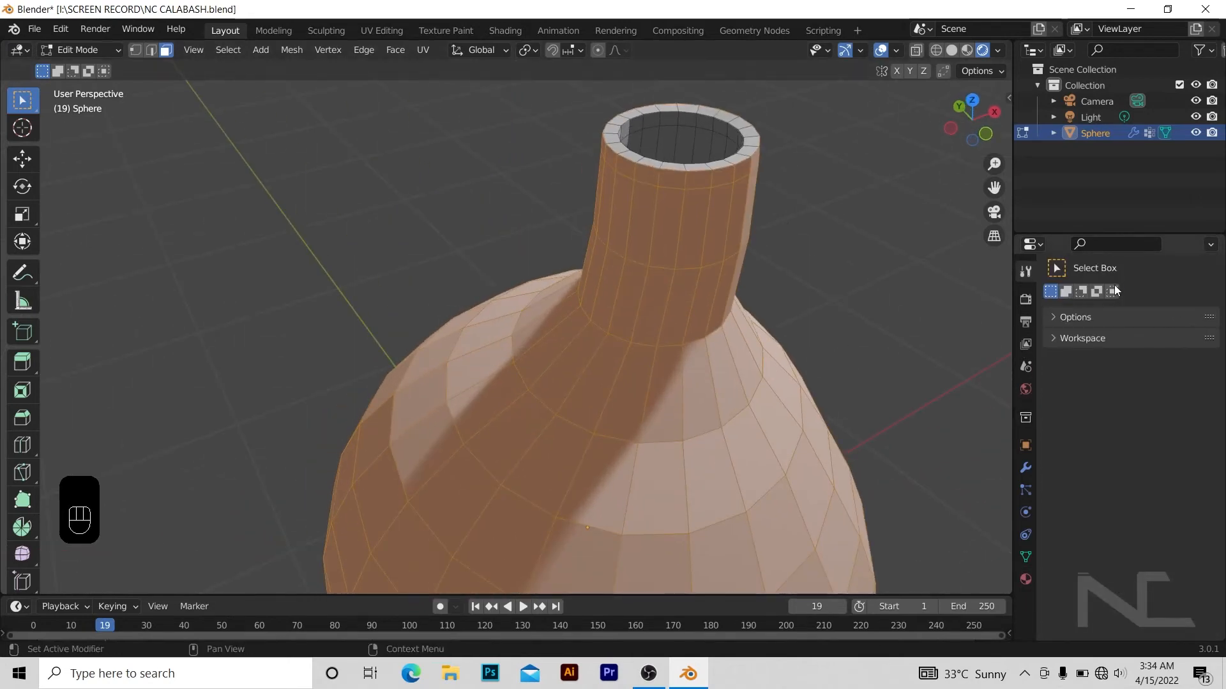
click(1025, 557)
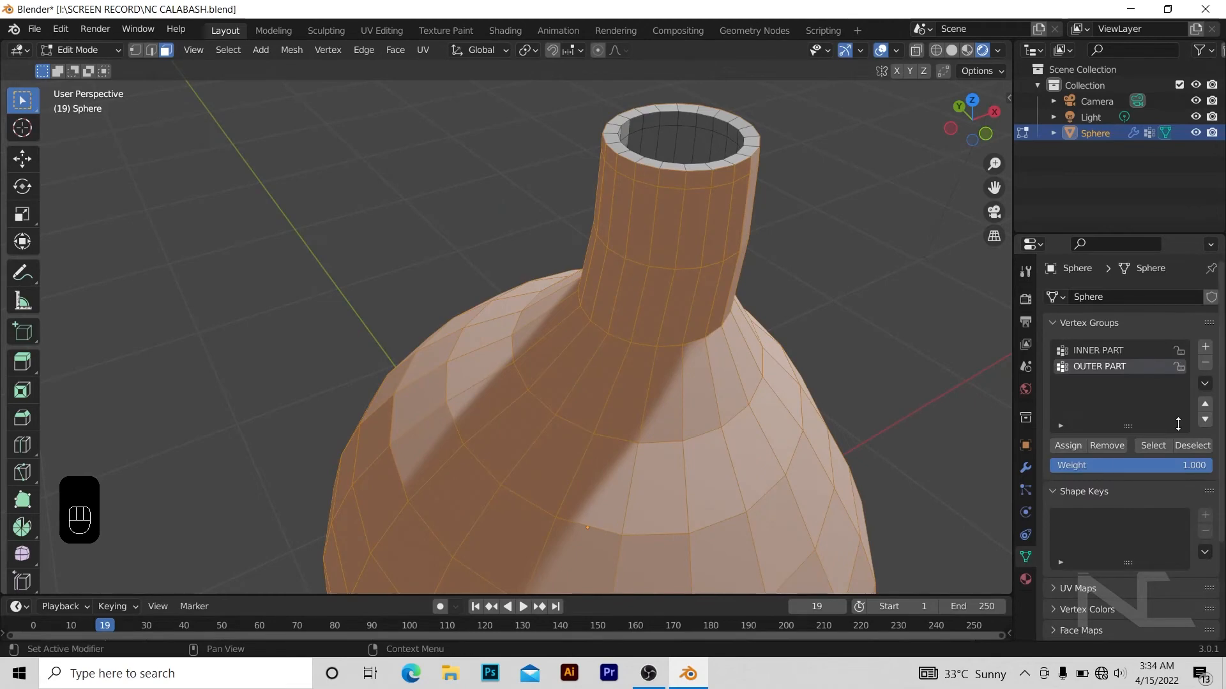
- Clear the selection and reselect the OUTER PART group's faces to check them, and undo both selection changes
click(949, 392)
click(1152, 445)
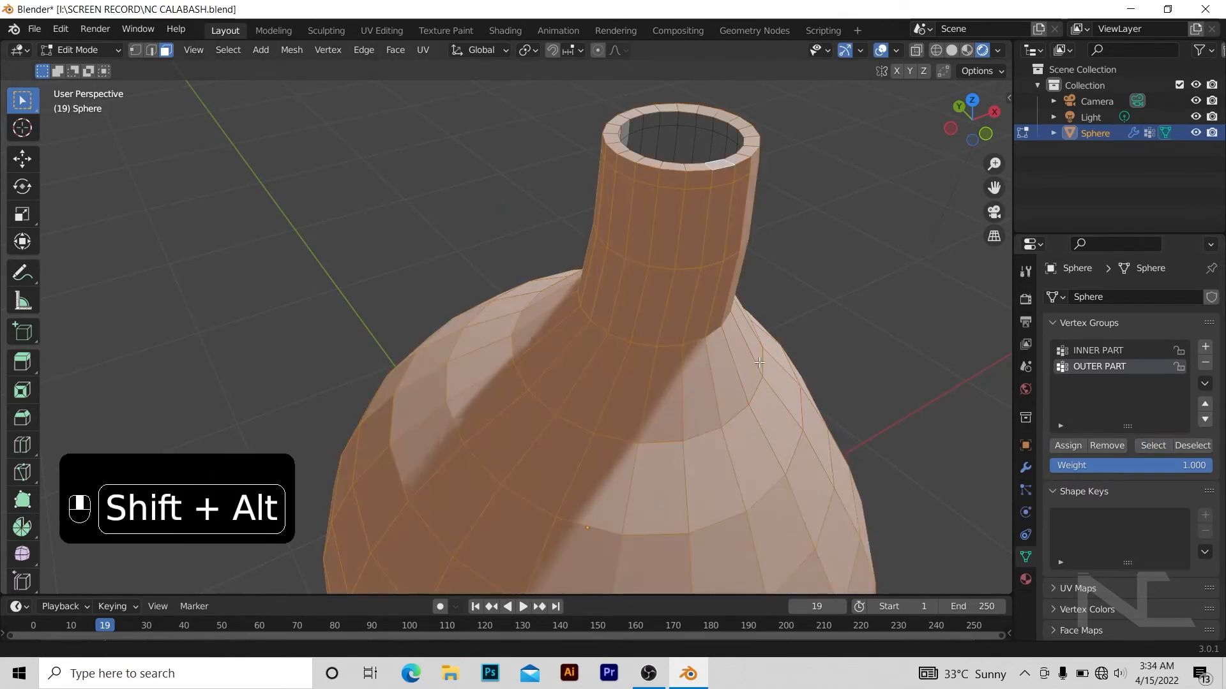
middle_drag(855, 345, 780, 404)
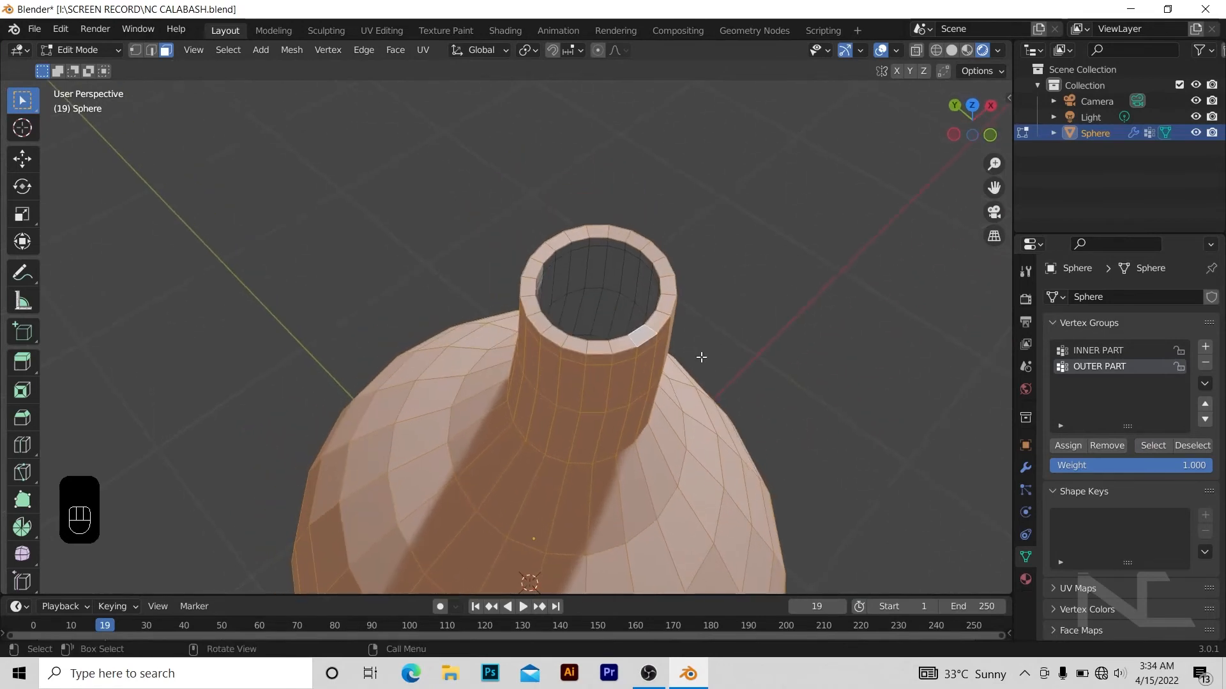
key(ctrl+z)
key(ctrl+z)
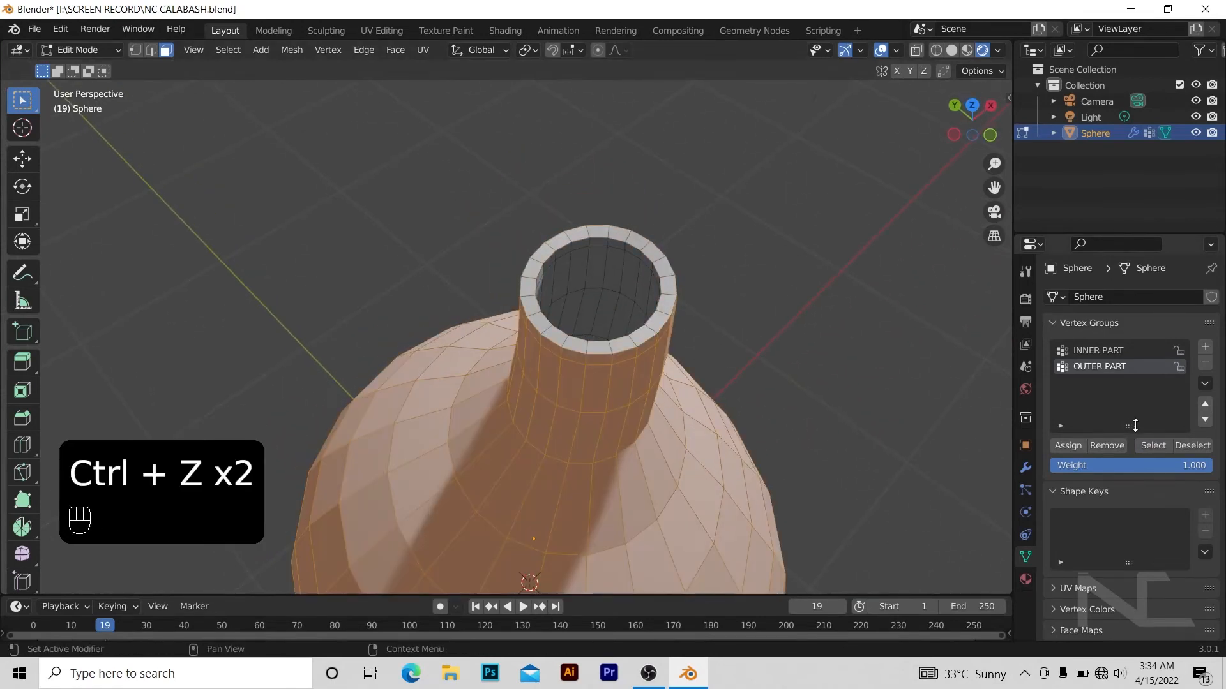
- Try reassigning the rimless outer faces to OUTER PART, test the group by reselecting it, and undo the test selections
click(1071, 444)
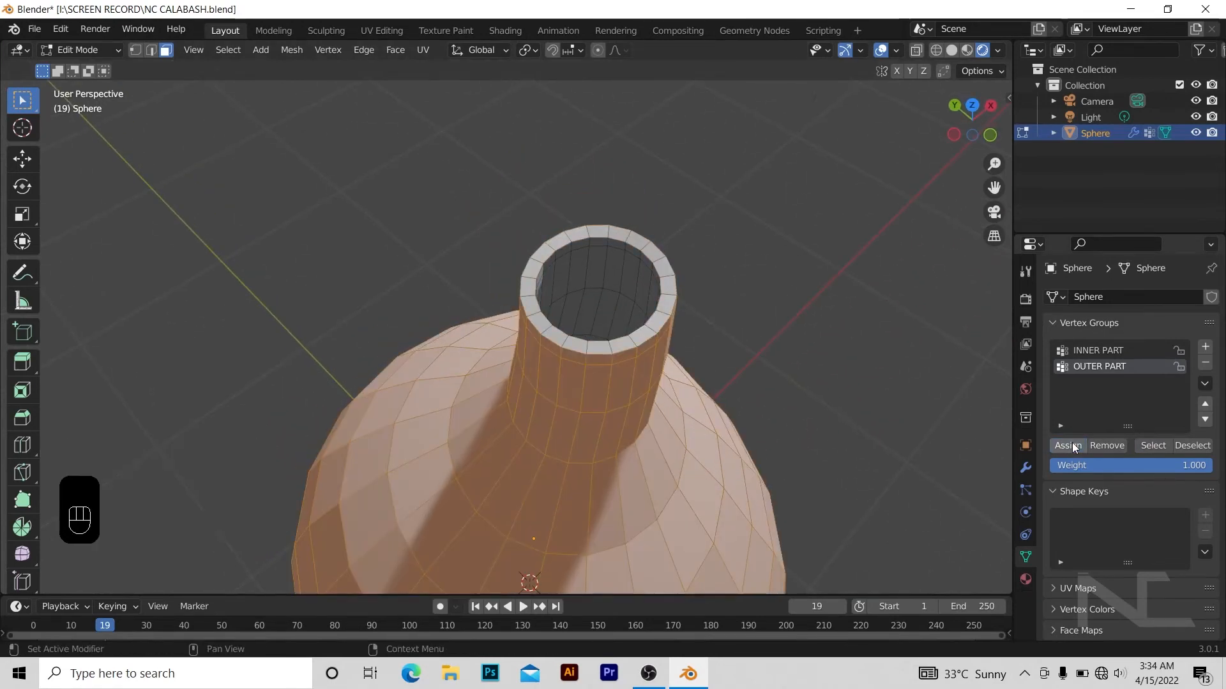
click(877, 376)
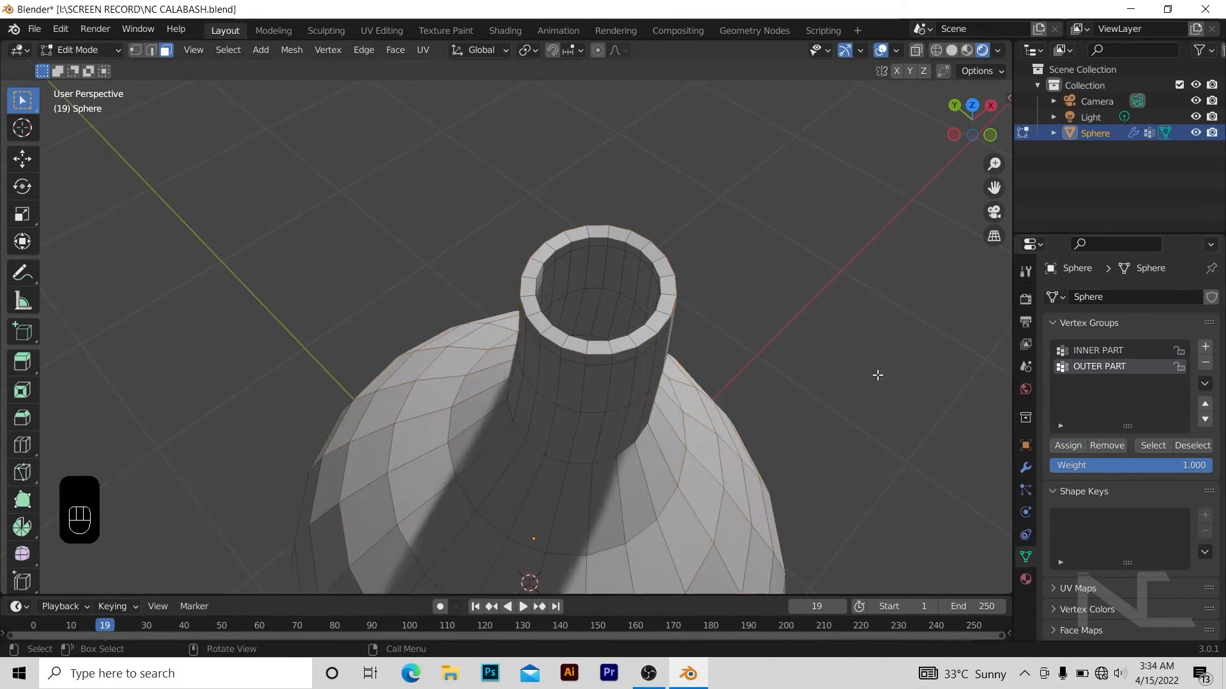
click(1156, 446)
alt+drag(904, 401, 898, 368)
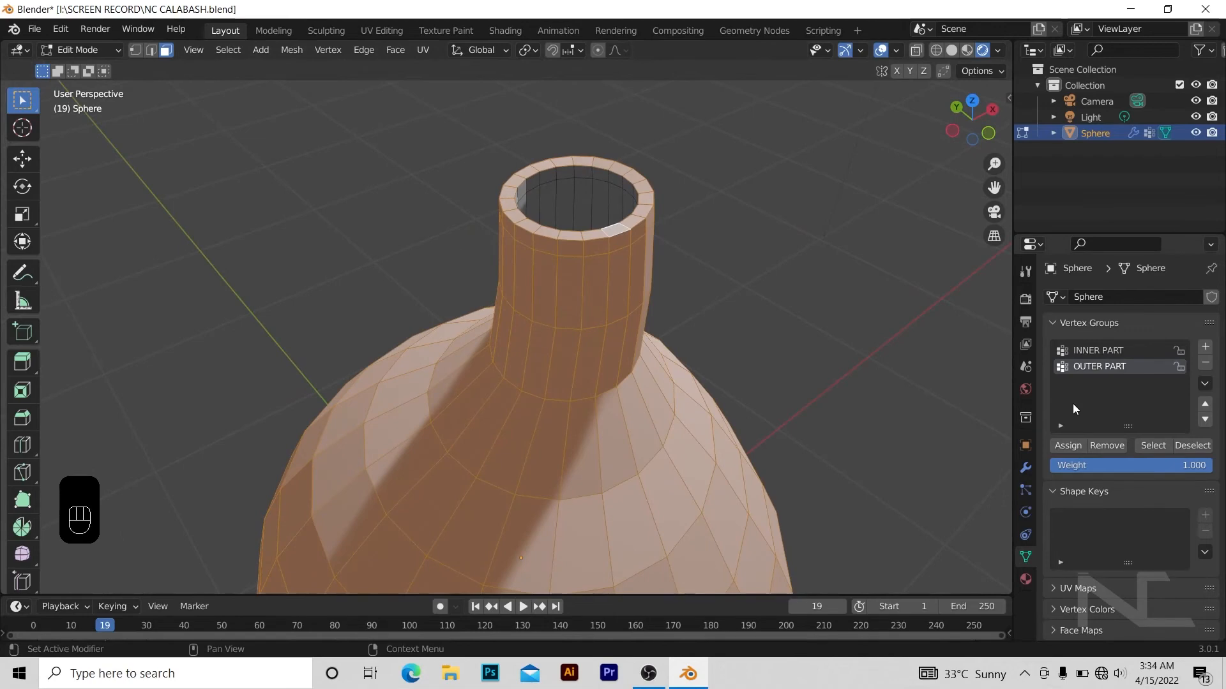
click(1193, 448)
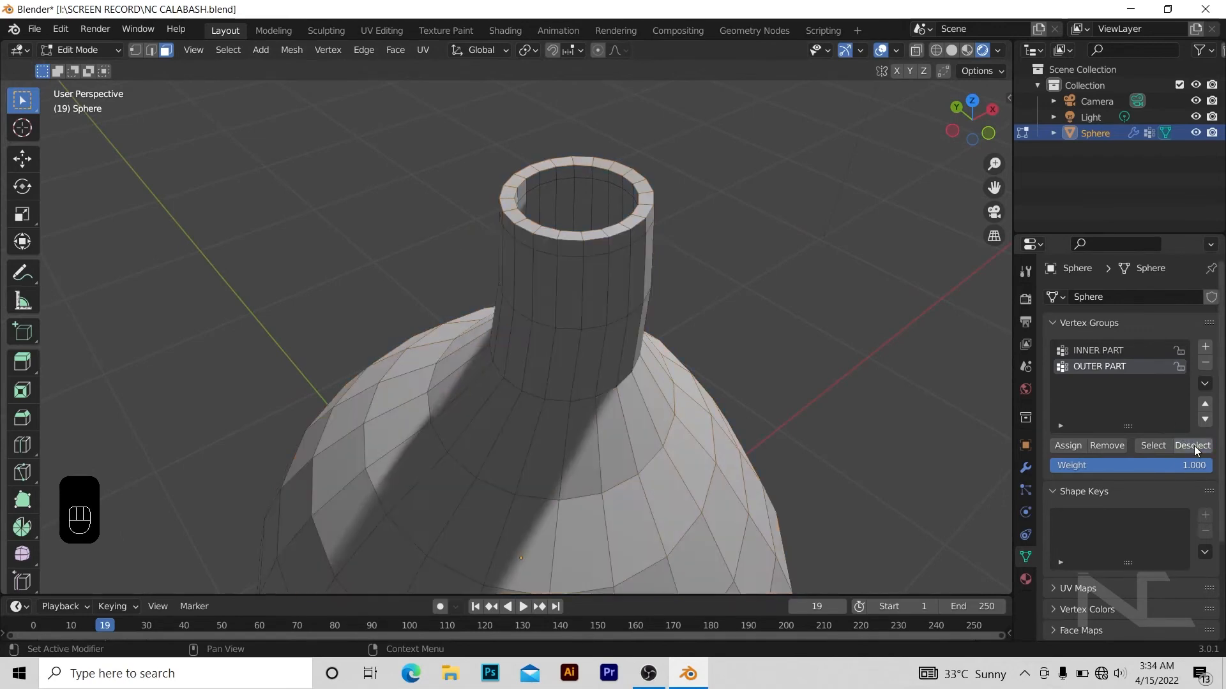
key(ctrl+z)
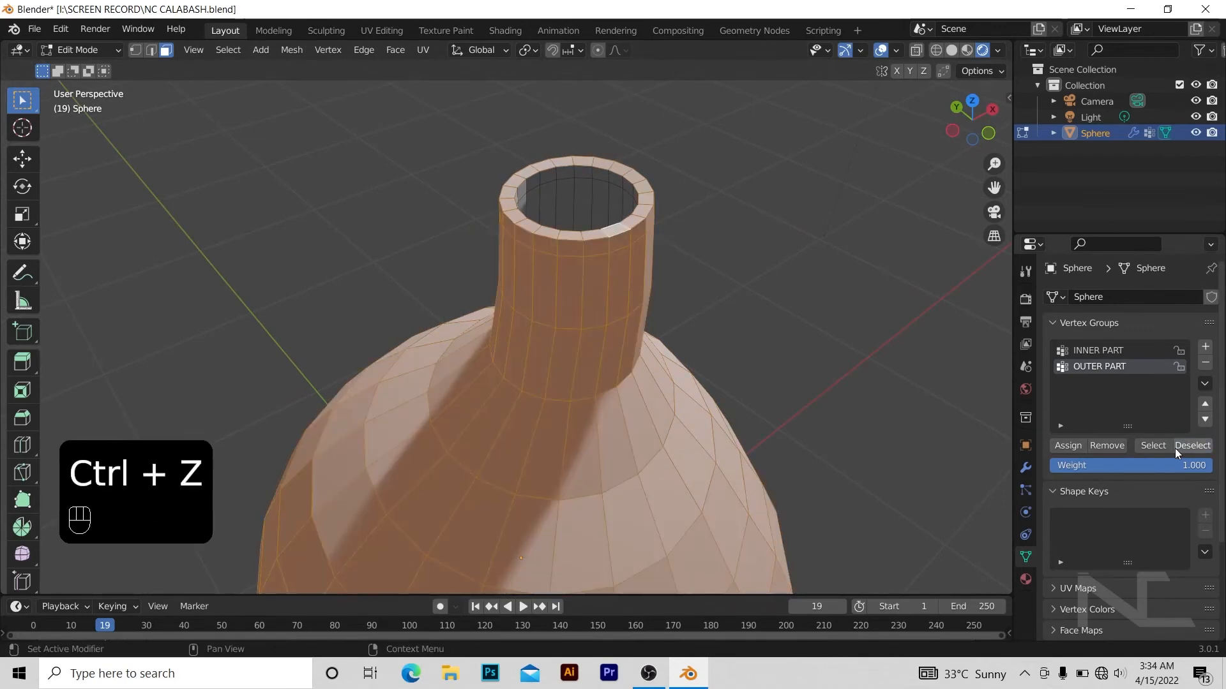
key(ctrl+z)
key(ctrl+z)
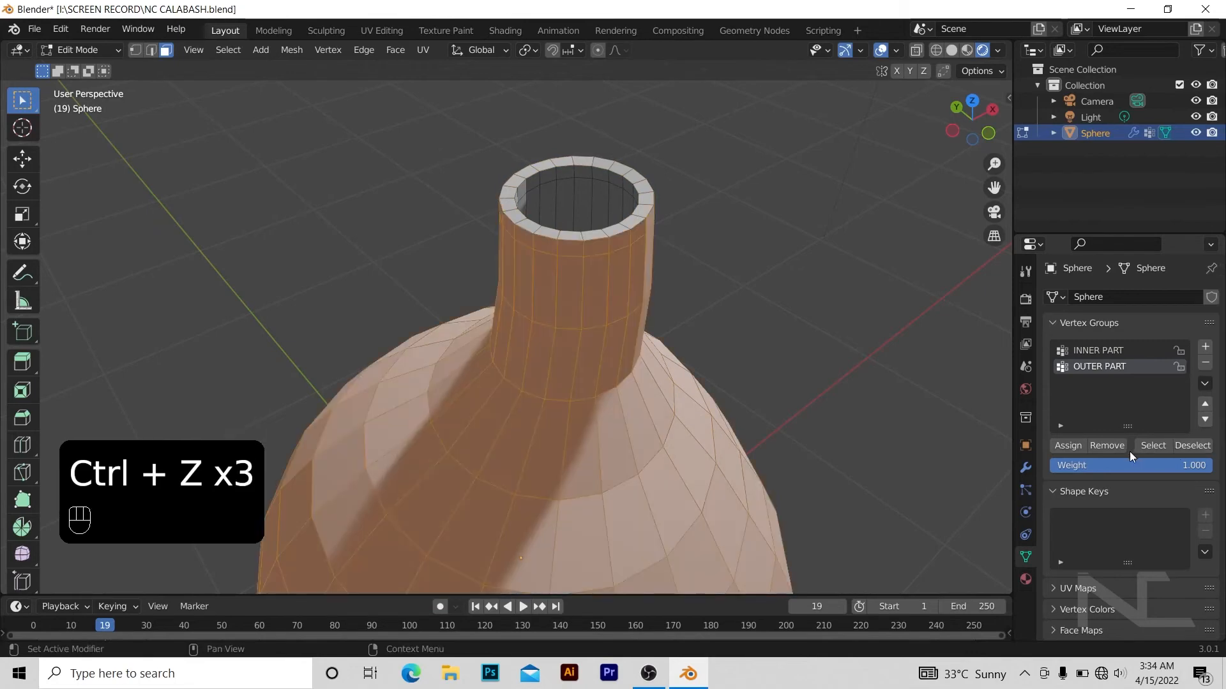
- Add a new vertex group, assign the rimless outer faces to it, and test it by clearing and reselecting its faces
click(1205, 347)
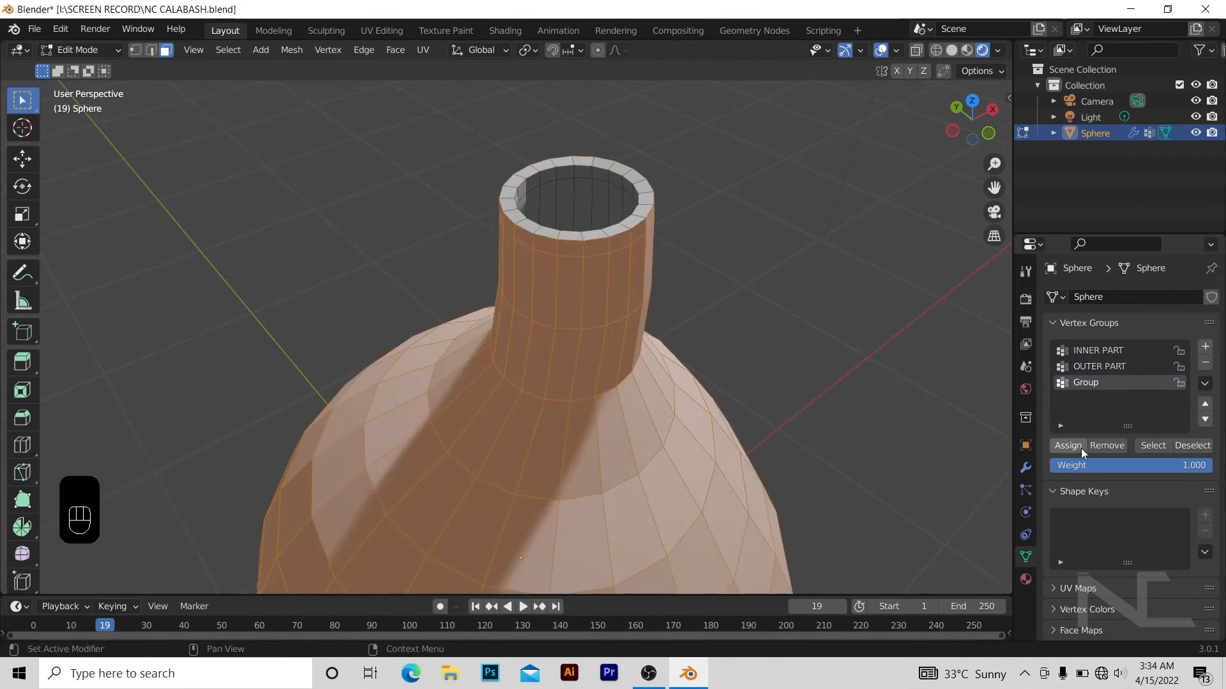
click(786, 357)
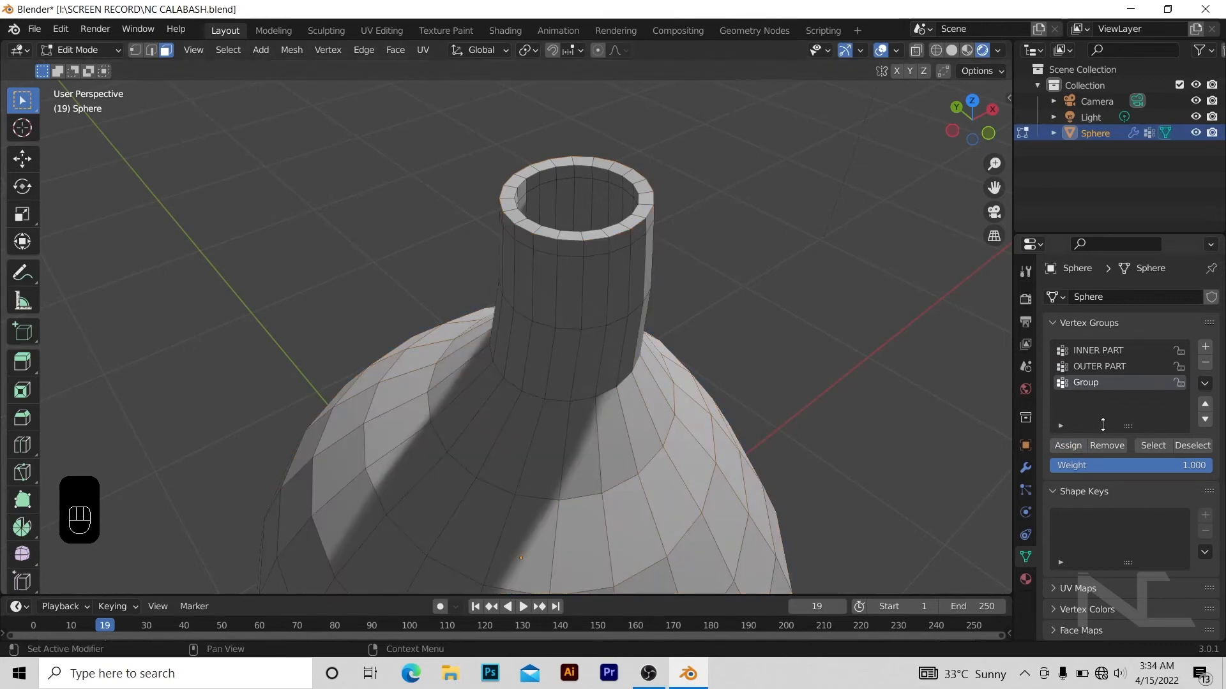
click(1159, 443)
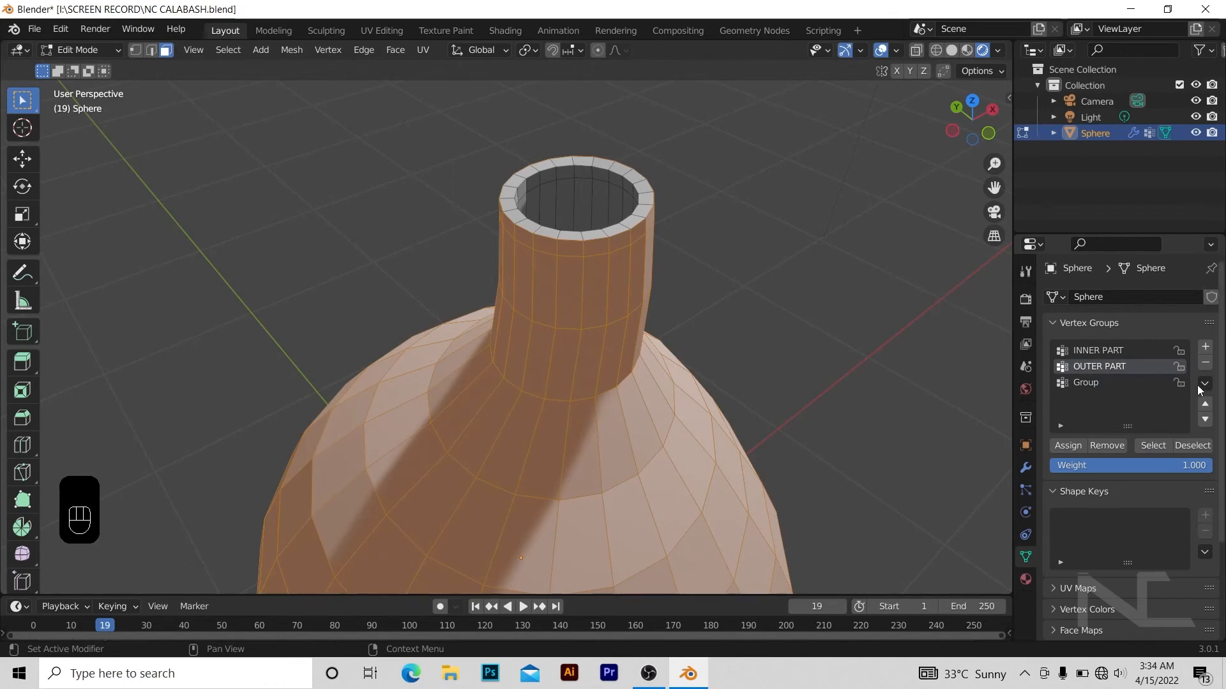
- Delete the old OUTER PART vertex group and rename the new group OUTER PART
click(1204, 362)
click(1104, 369)
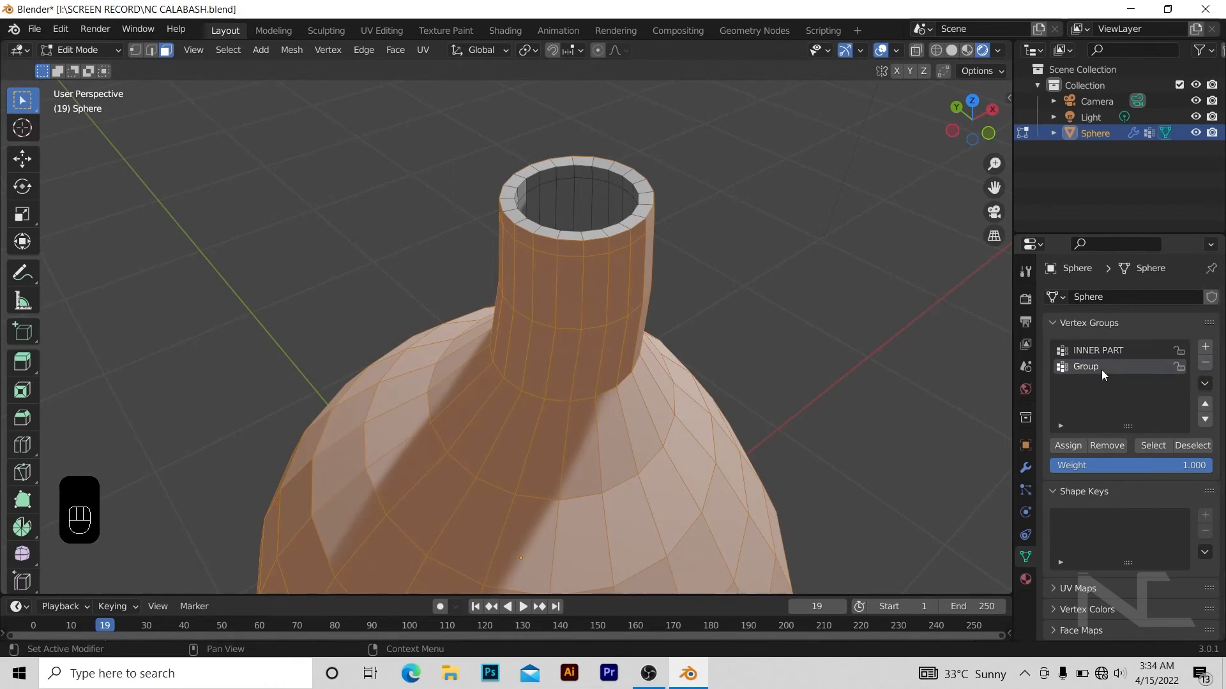
double_click(1087, 367)
text(OUTER PART)
key(Return)
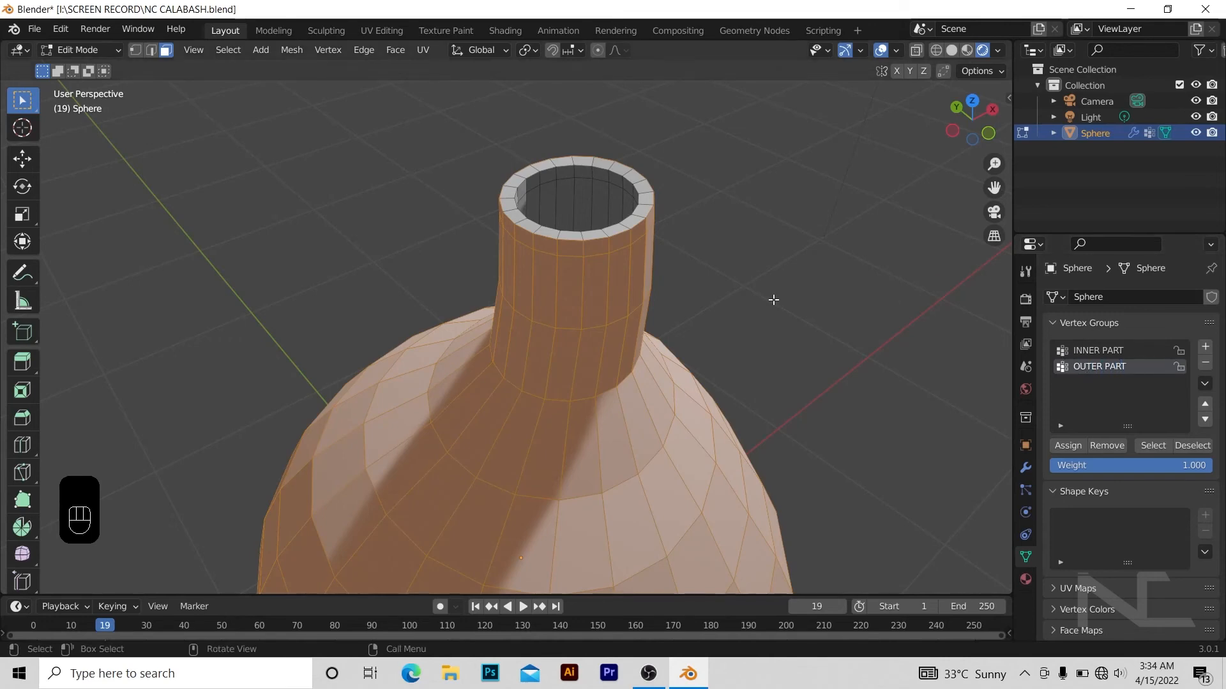
- Return to object mode and create a new material for the calabash
key(KP_Subtract)
key(KP_Subtract)
key(KP_Subtract)
alt+shift+drag(774, 296, 726, 208)
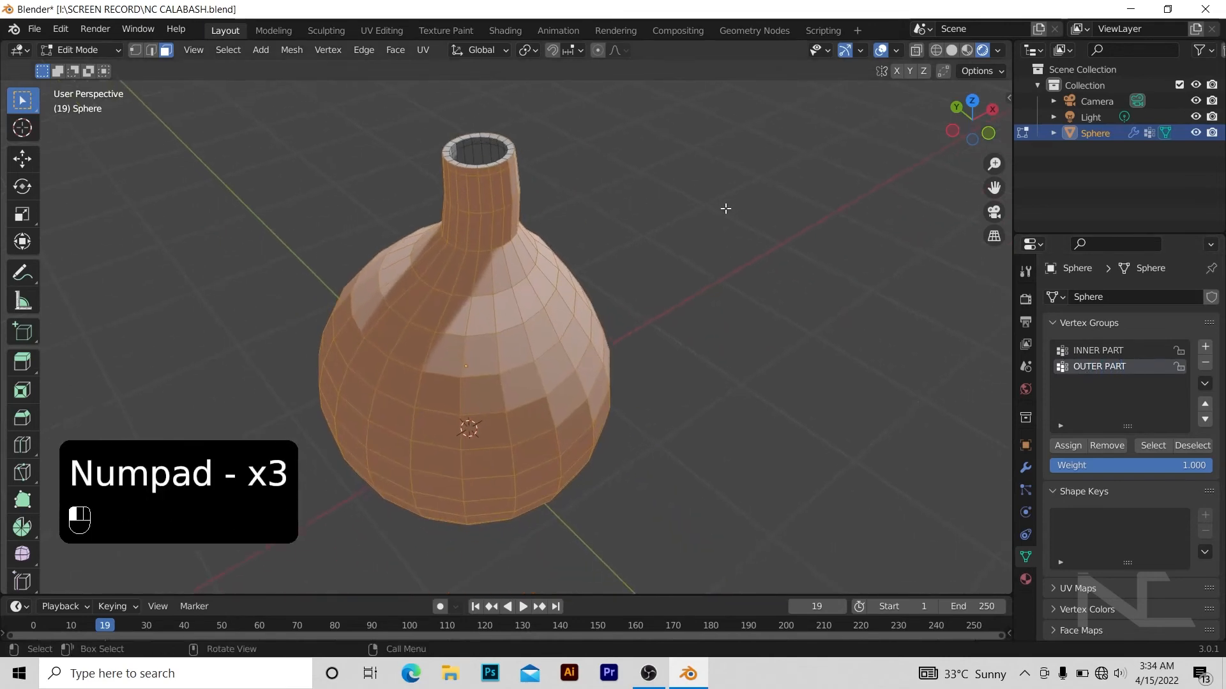
key(Tab)
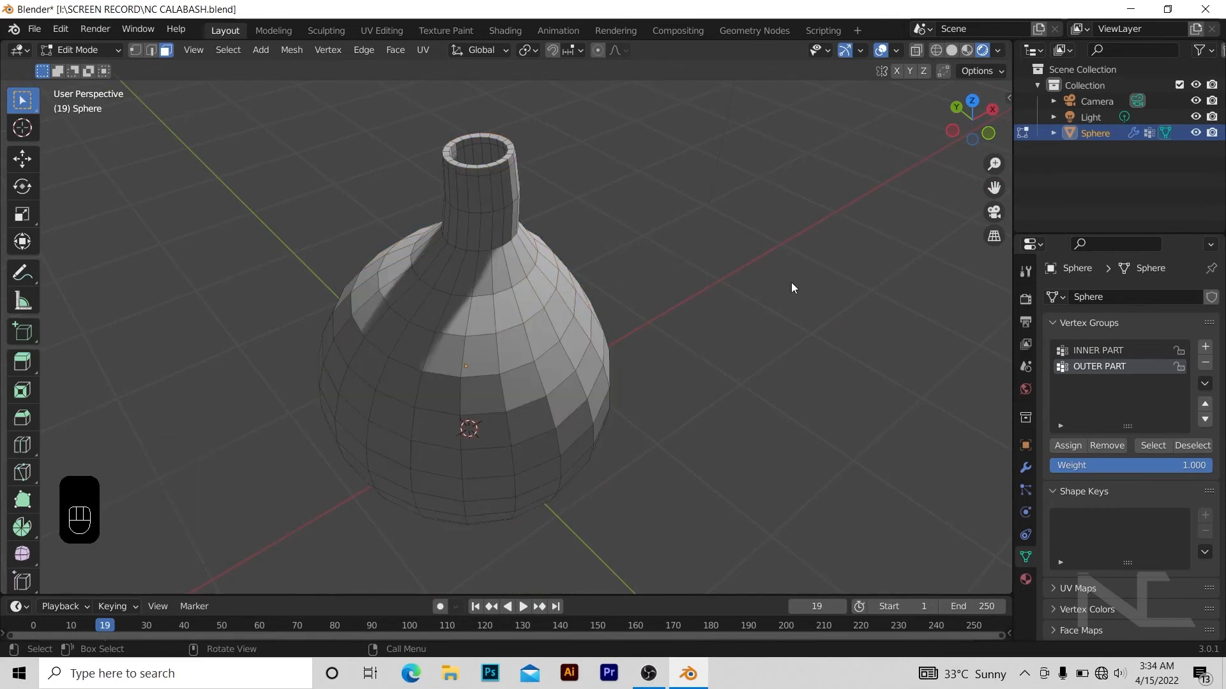
click(1026, 578)
click(1025, 558)
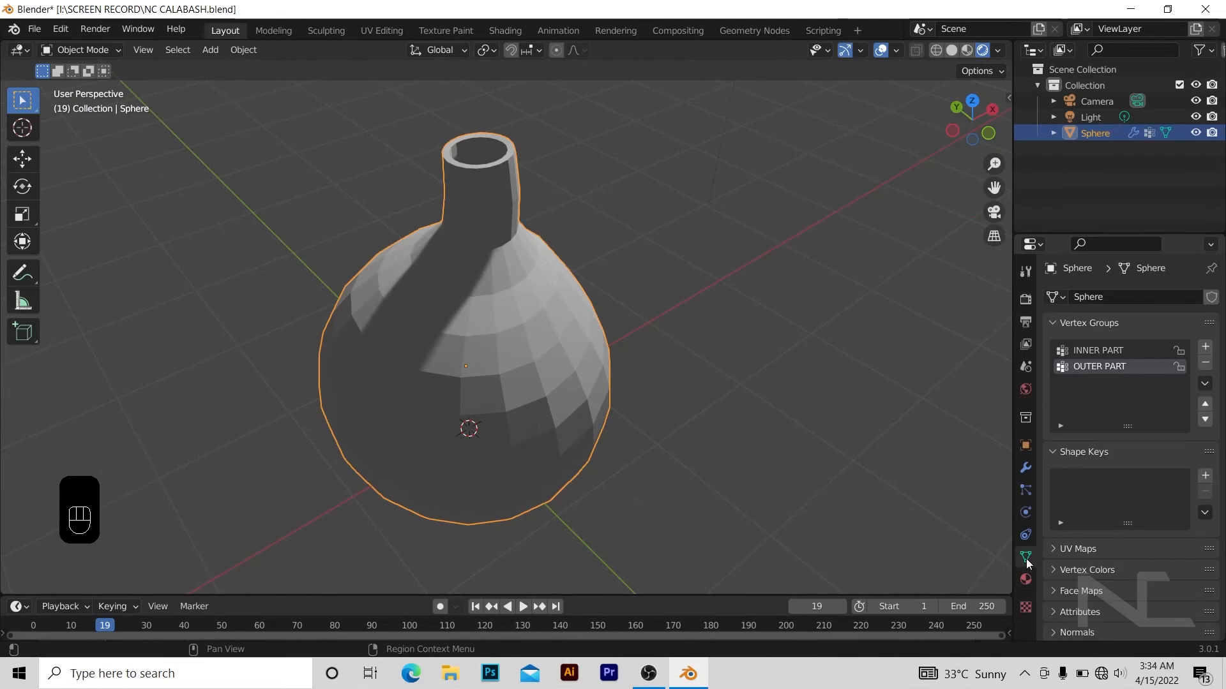
click(1025, 579)
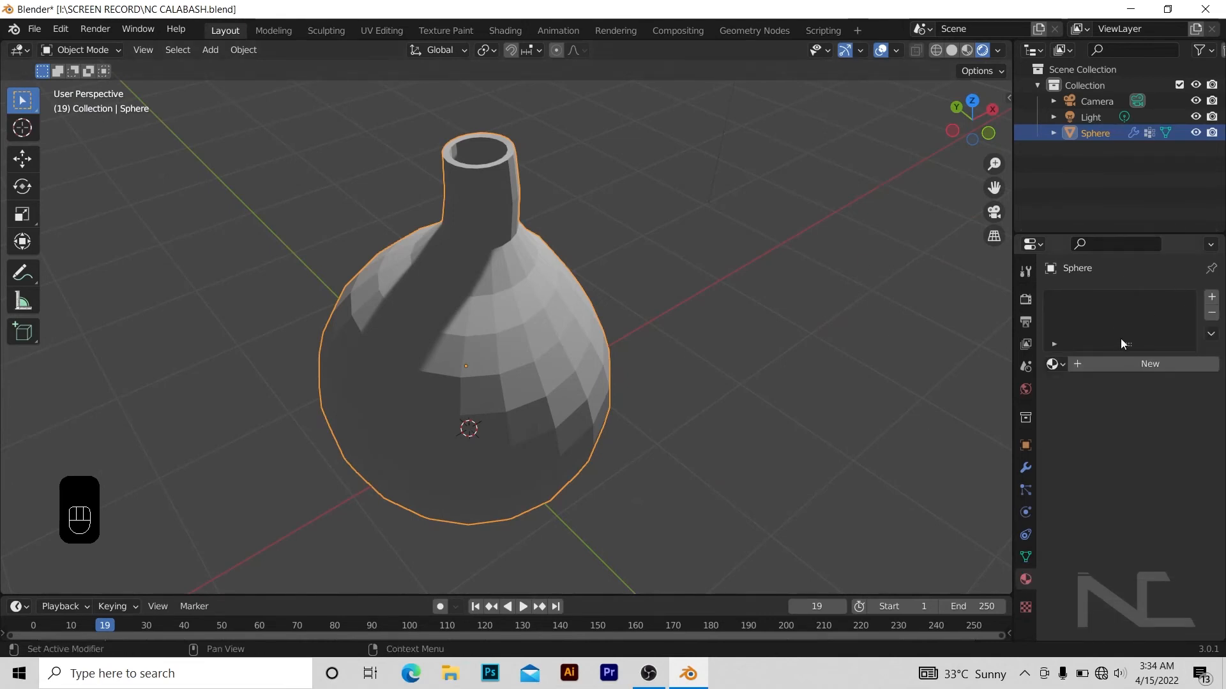
click(1125, 361)
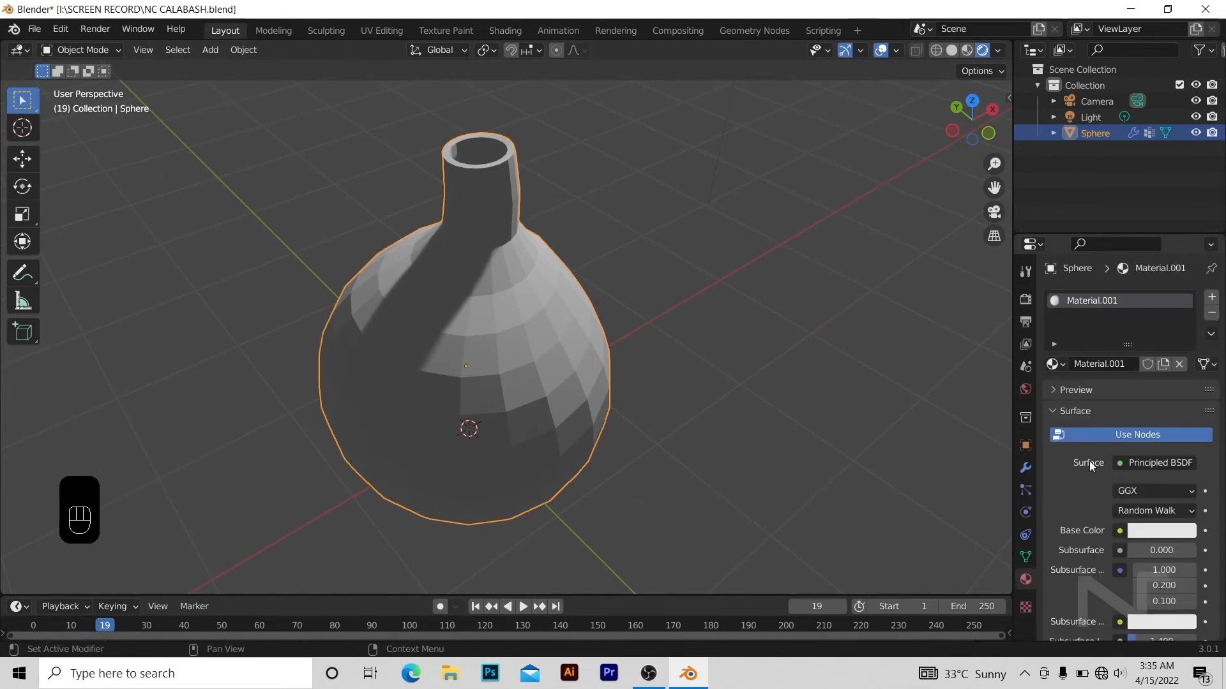
- Set the new material's base color to hex E7781E and deselect the calabash
click(1153, 530)
click(1128, 457)
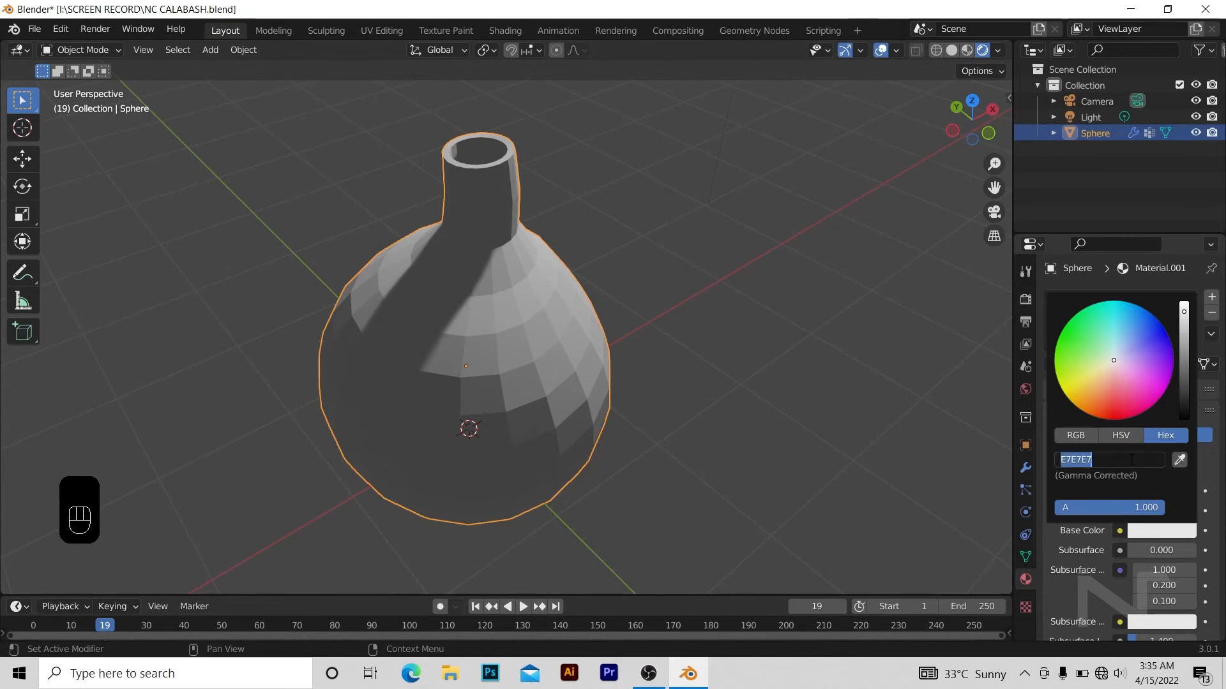
text(E77)
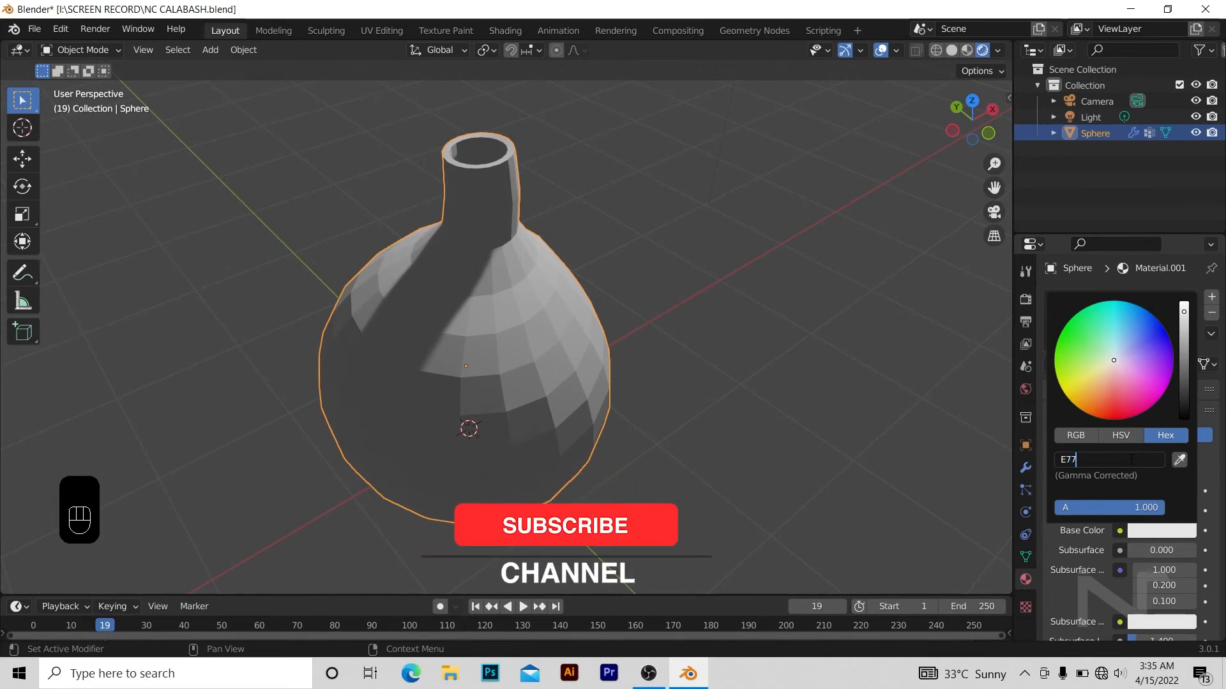
text(81E)
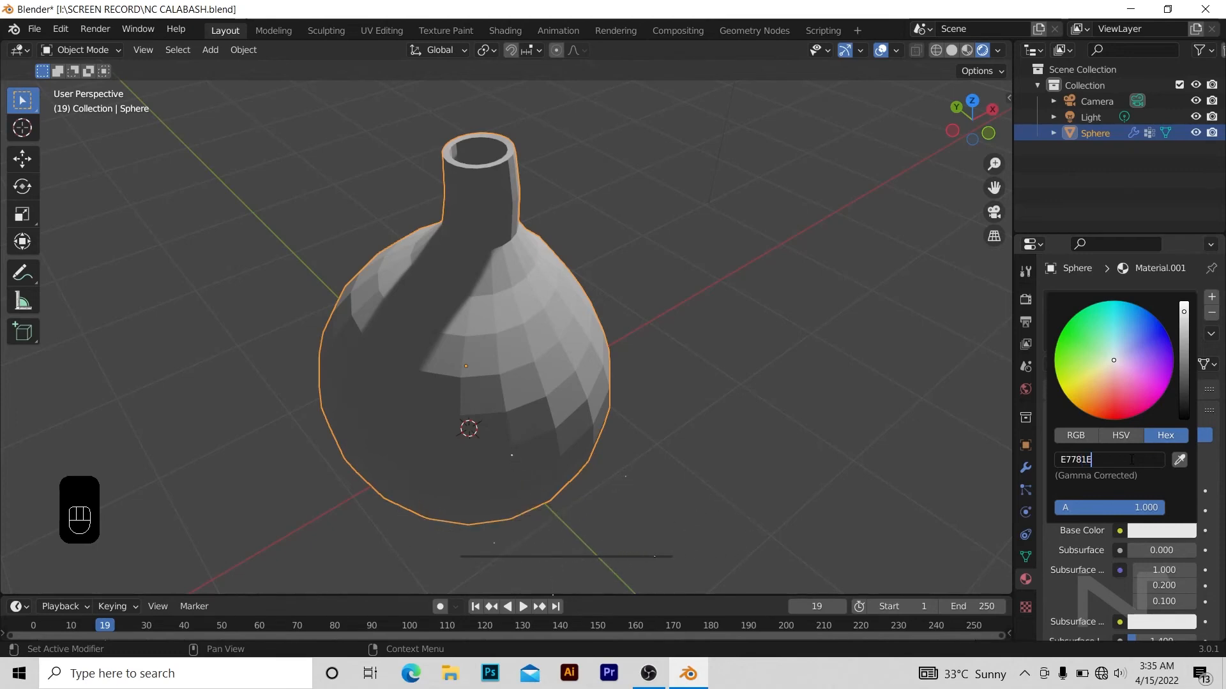
key(Return)
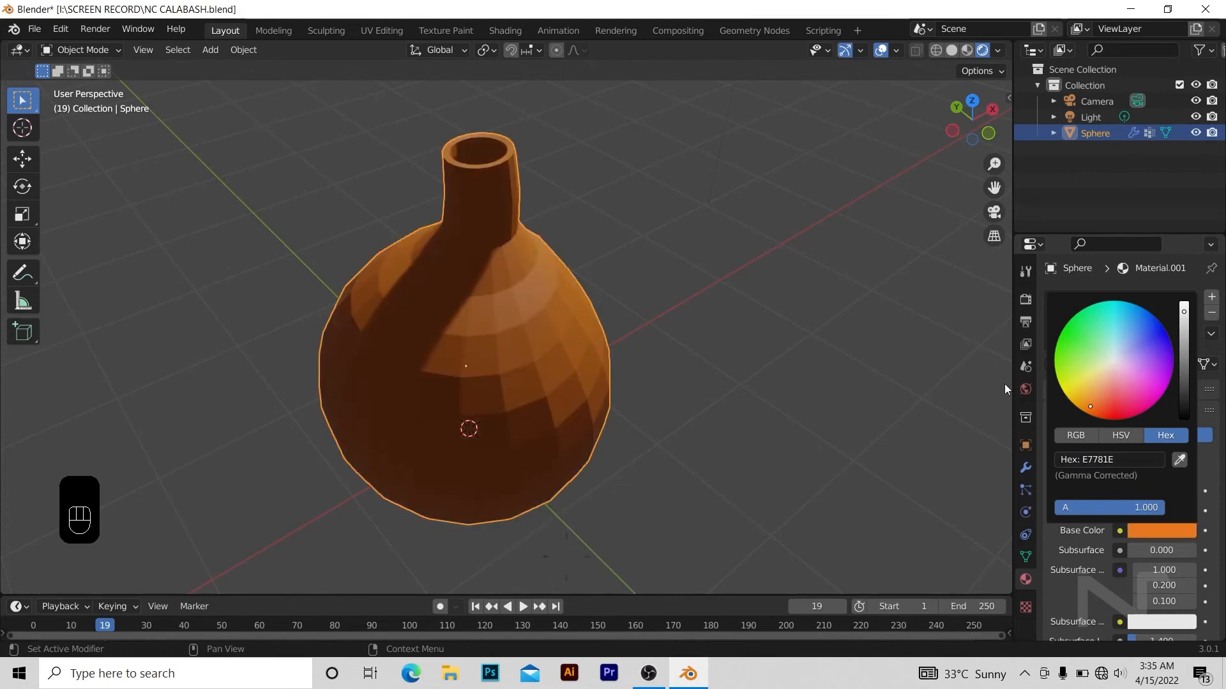
click(879, 379)
- Enable the Subdivision modifier's viewport display and shade the calabash smooth
key(KP_Subtract)
key(KP_Subtract)
alt+drag(879, 385, 851, 356)
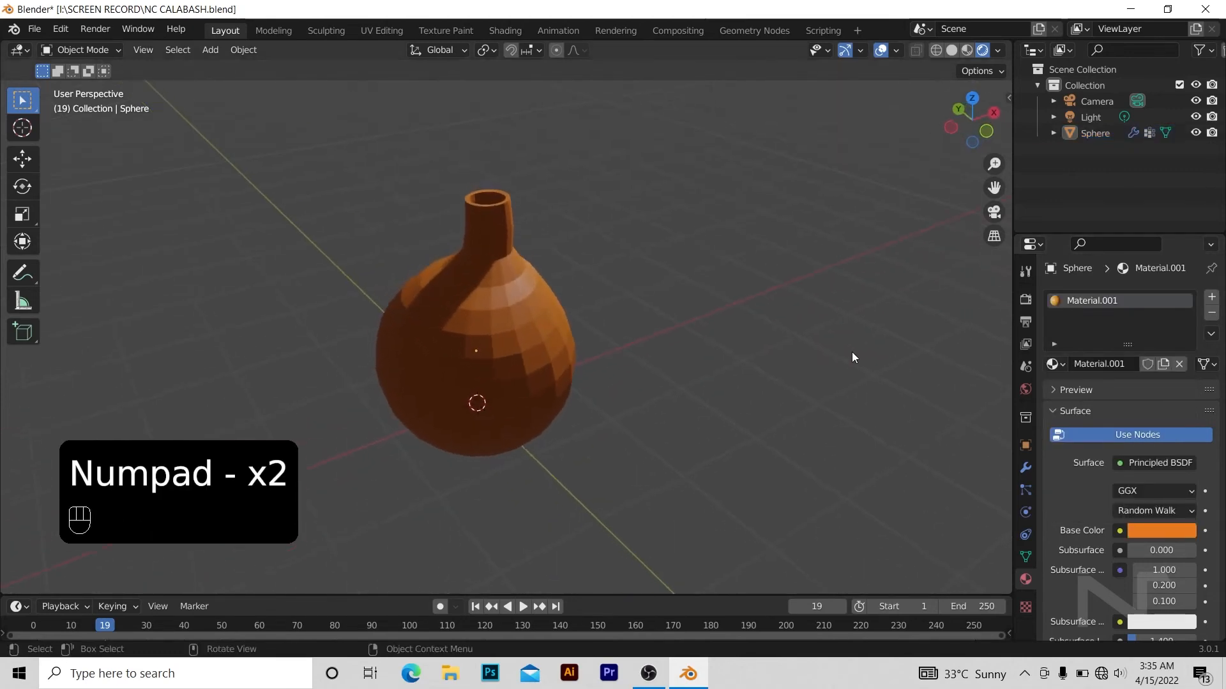
click(1025, 465)
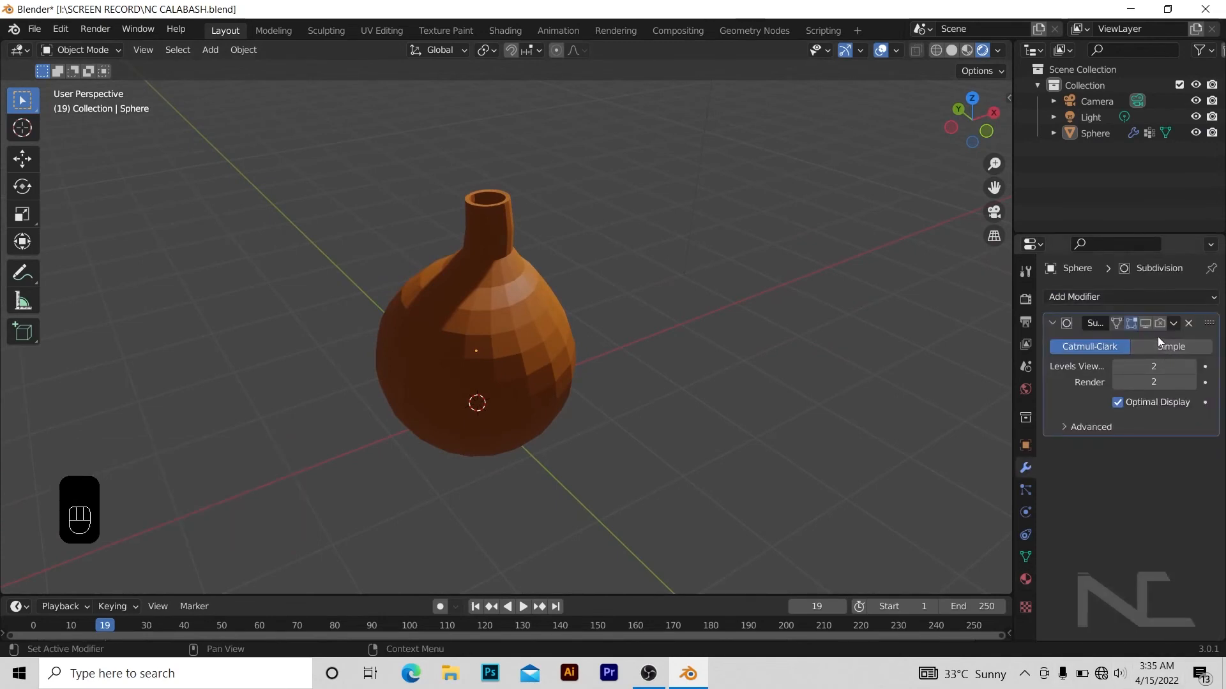
click(1148, 323)
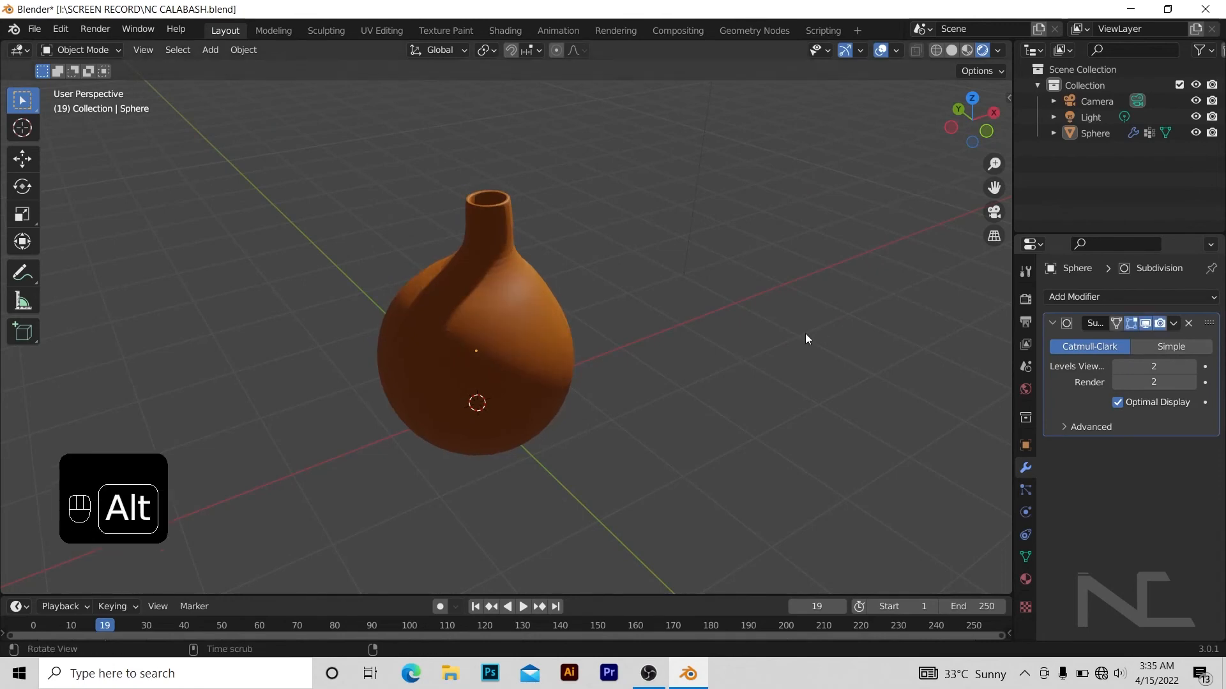
alt+drag(806, 334, 553, 347)
click(447, 350)
right_click(447, 350)
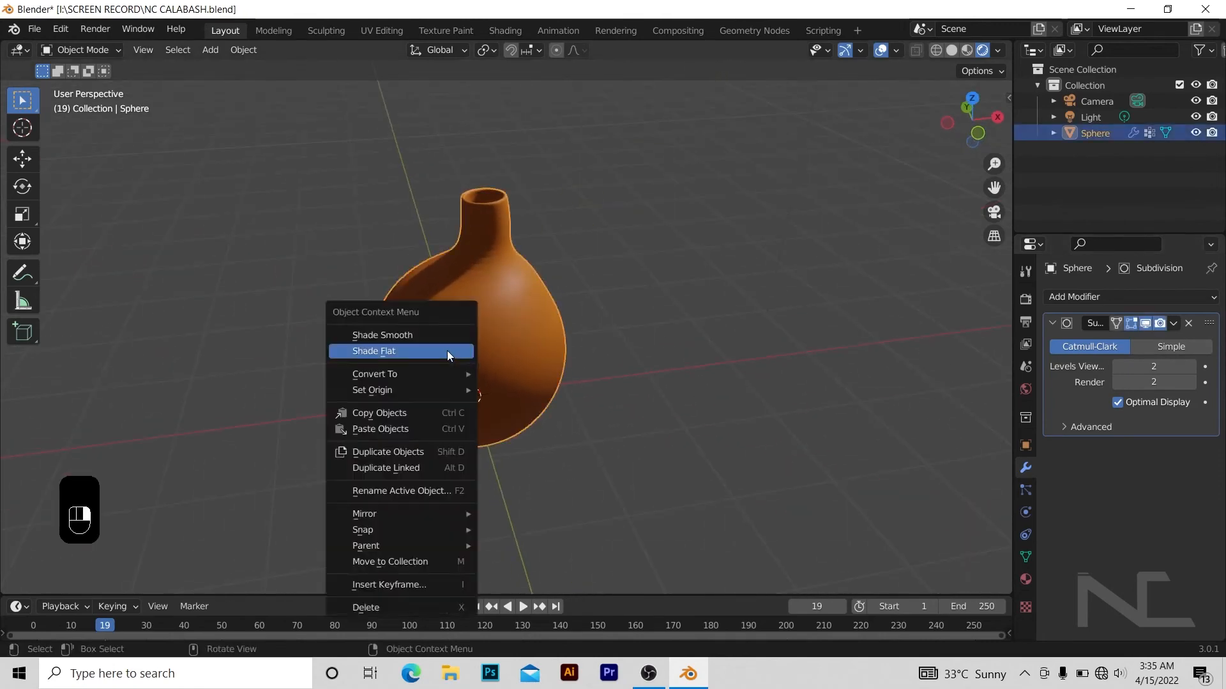
right_click(461, 341)
click(439, 324)
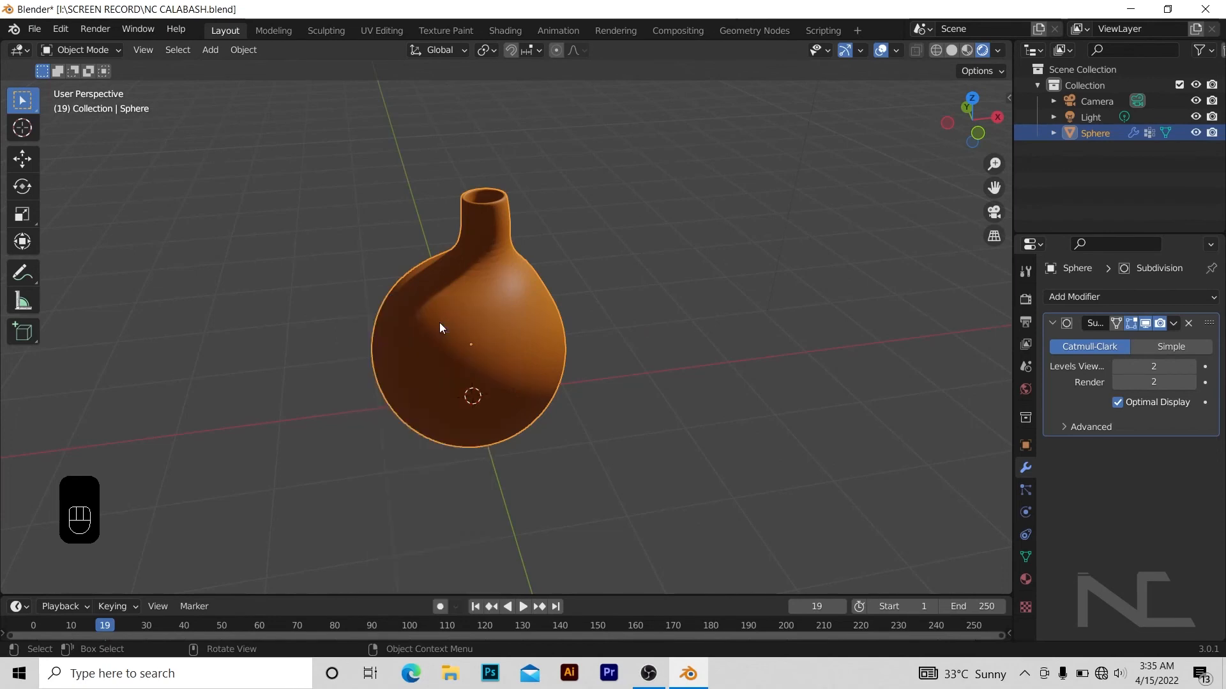
- Examine the neck opening and rim of the smoothed calabash up close in both object and edit mode
key(KP_Add)
key(KP_Add)
key(KP_Add)
key(KP_Add)
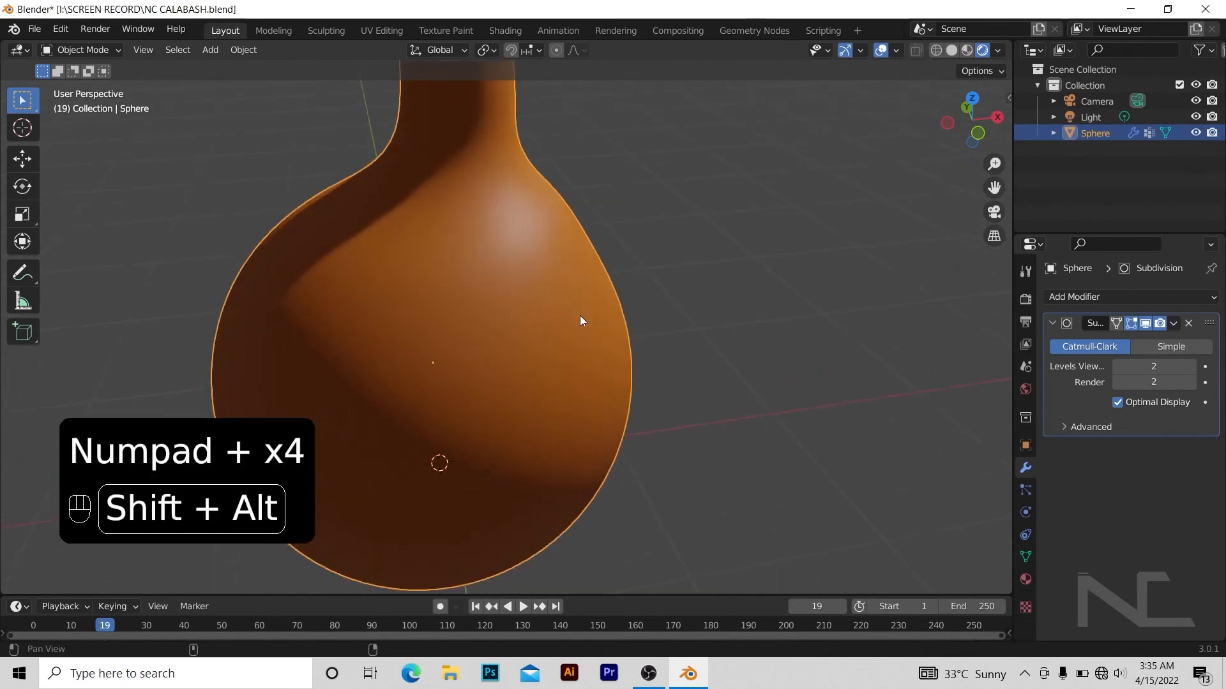
alt+shift+drag(580, 315, 588, 401)
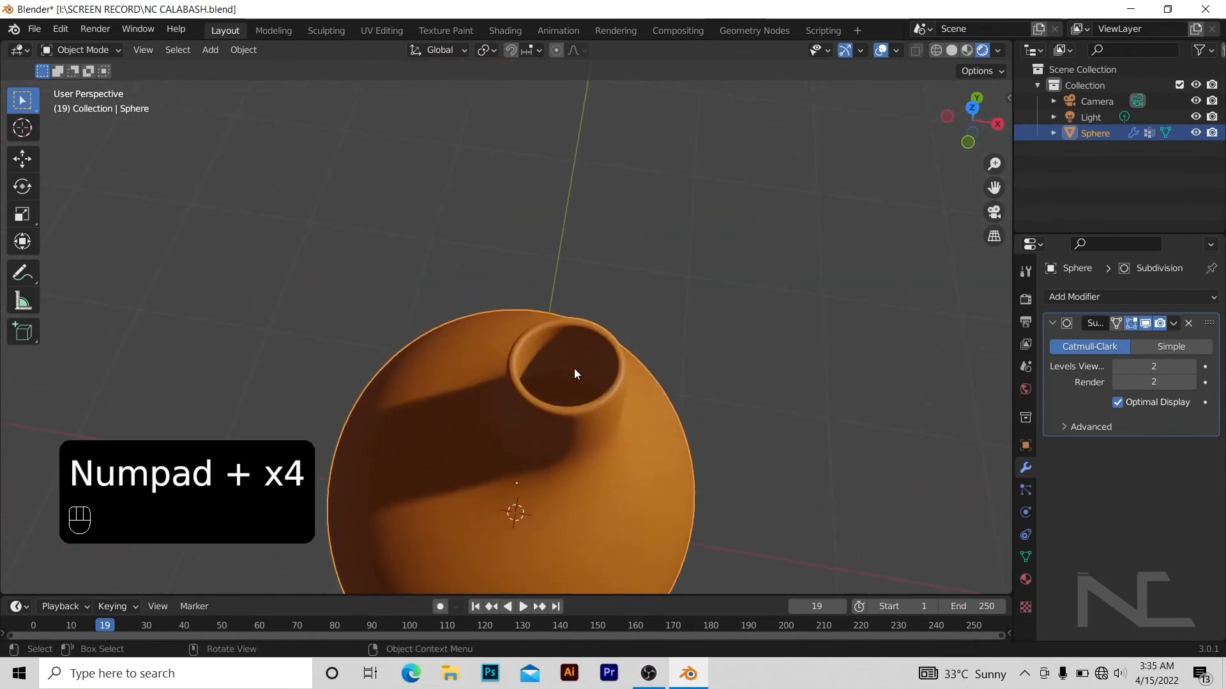
key(Tab)
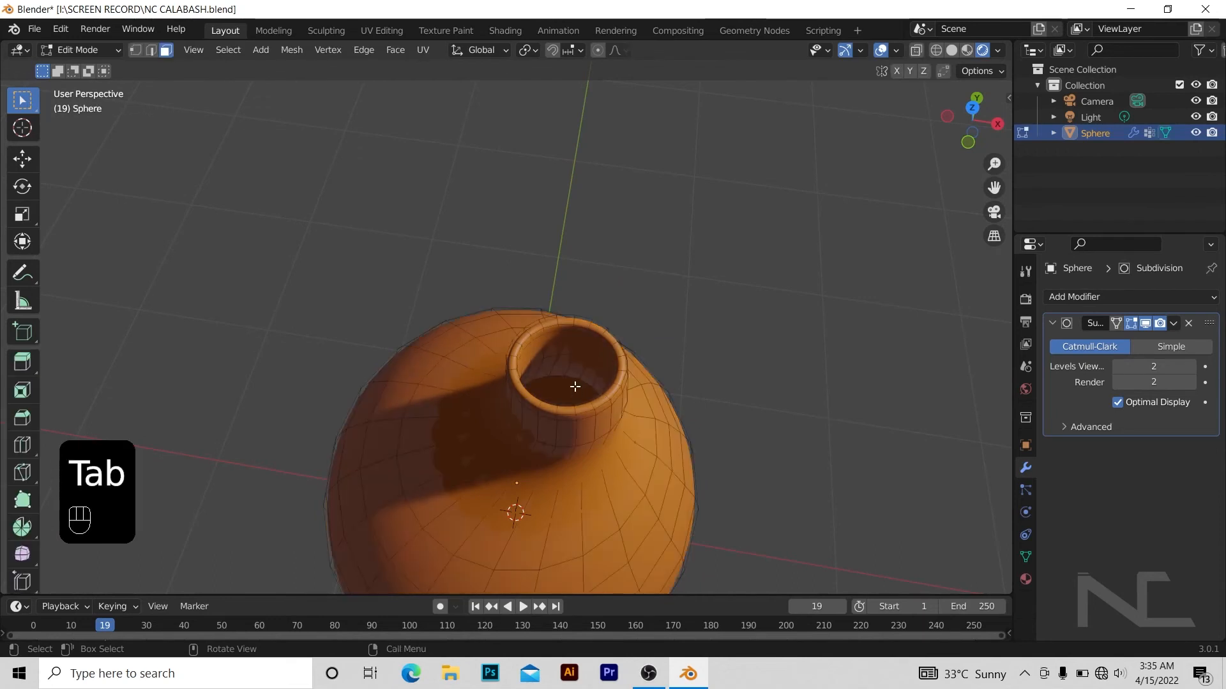
key(KP_Add)
key(KP_Add)
key(KP_Add)
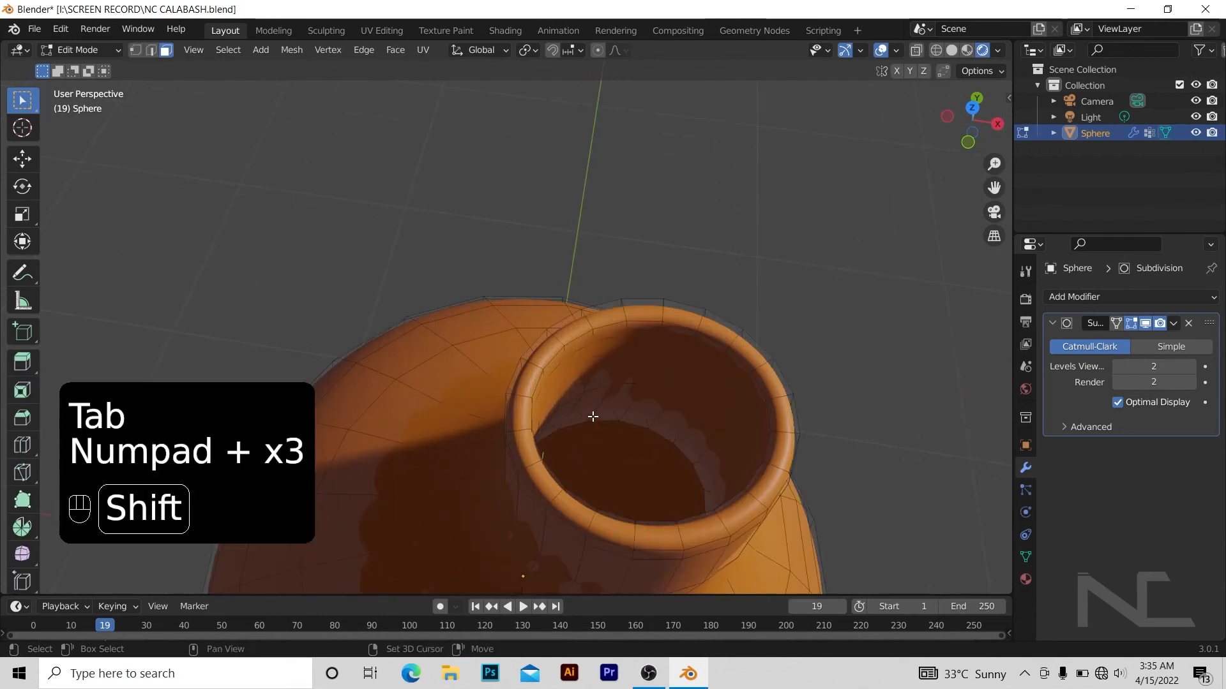
alt+shift+drag(591, 416, 565, 341)
key(Tab)
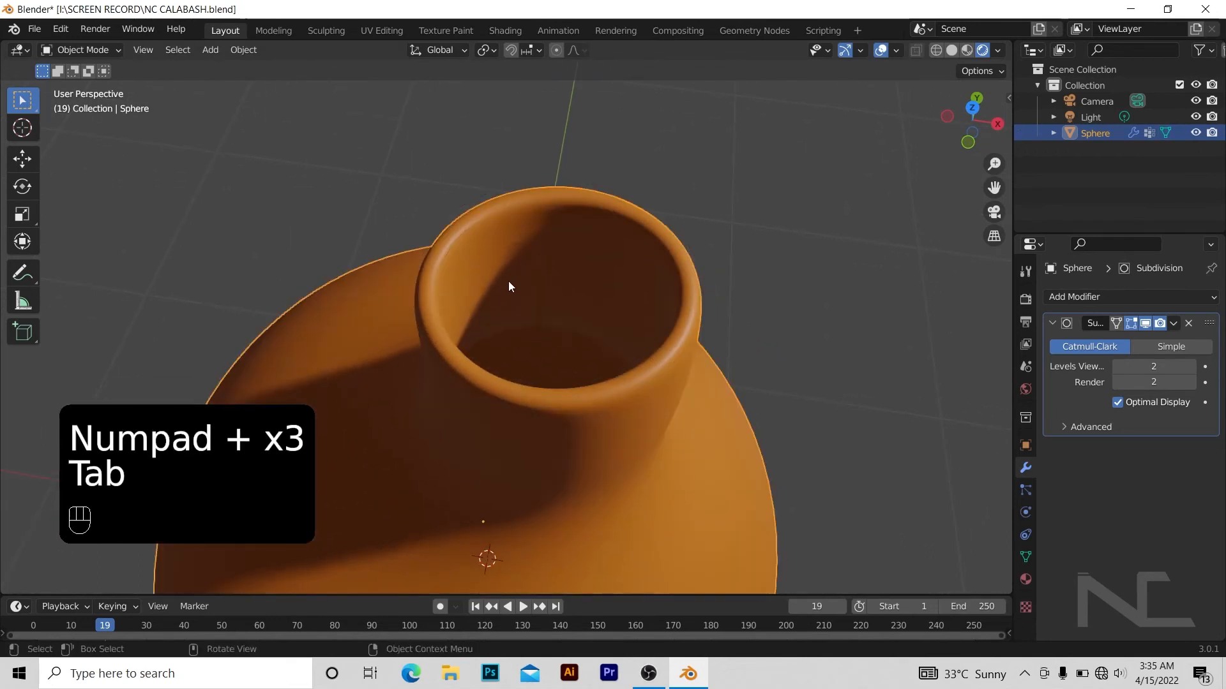
key(Tab)
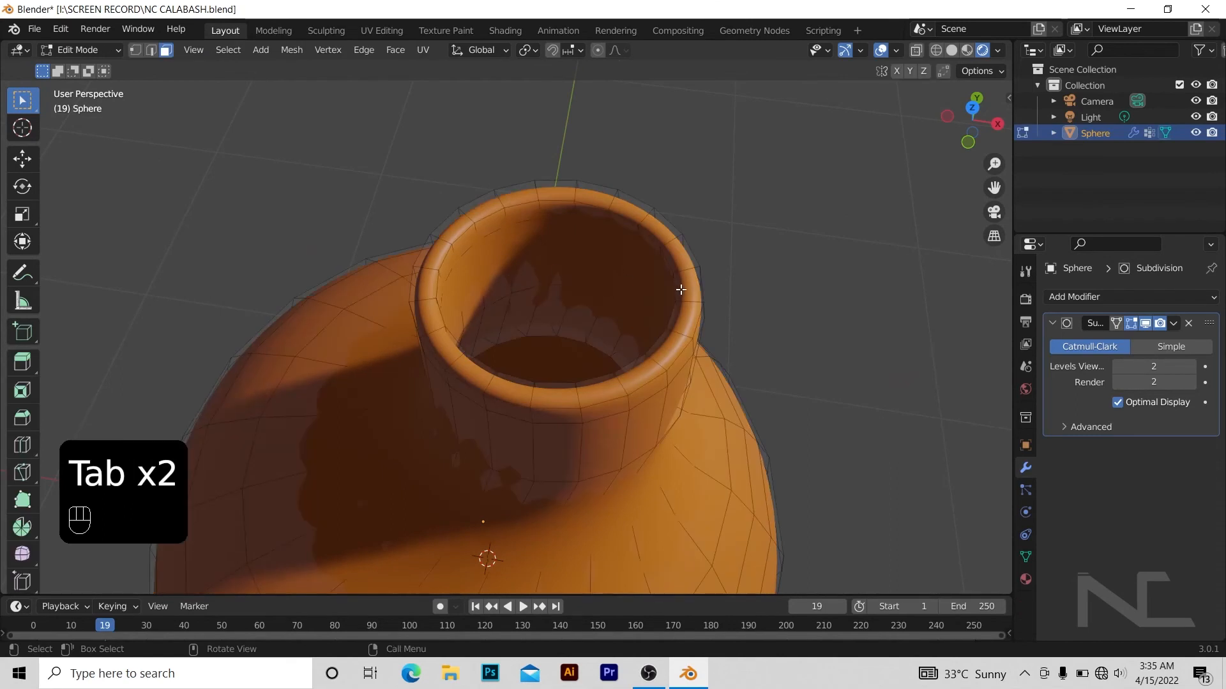
- Hide the Subdivision modifier's effect in the viewport and shade the calabash flat
click(1146, 323)
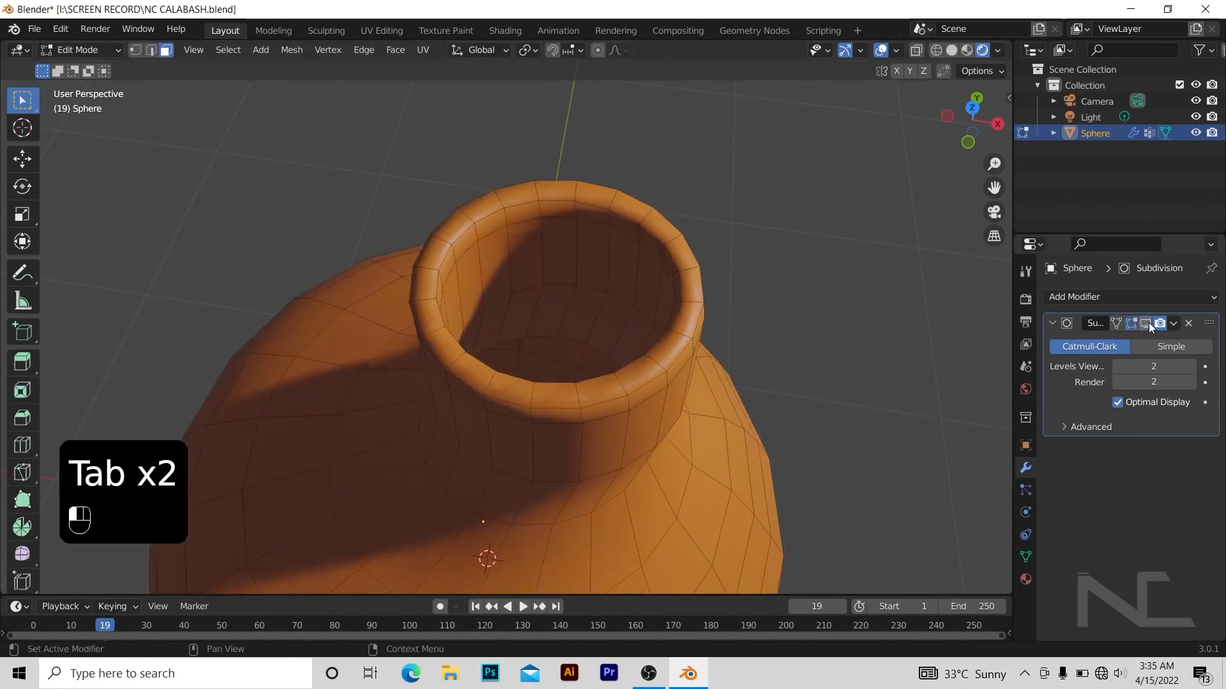
right_click(543, 243)
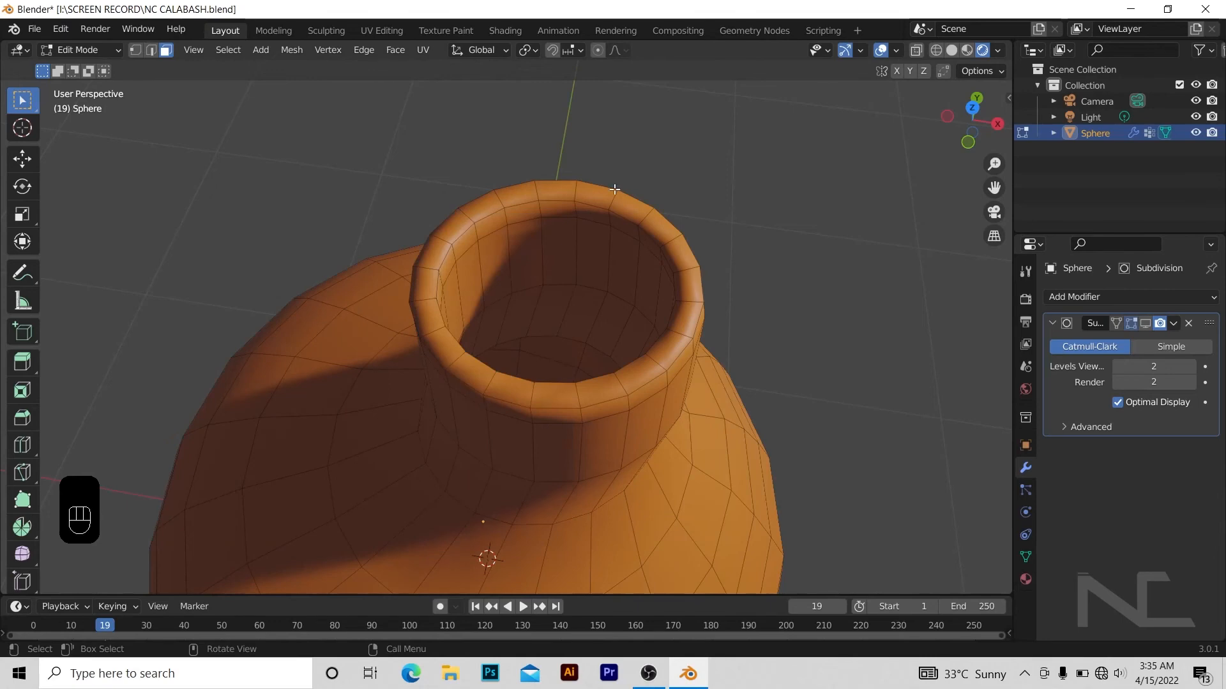
key(Tab)
key(Tab)
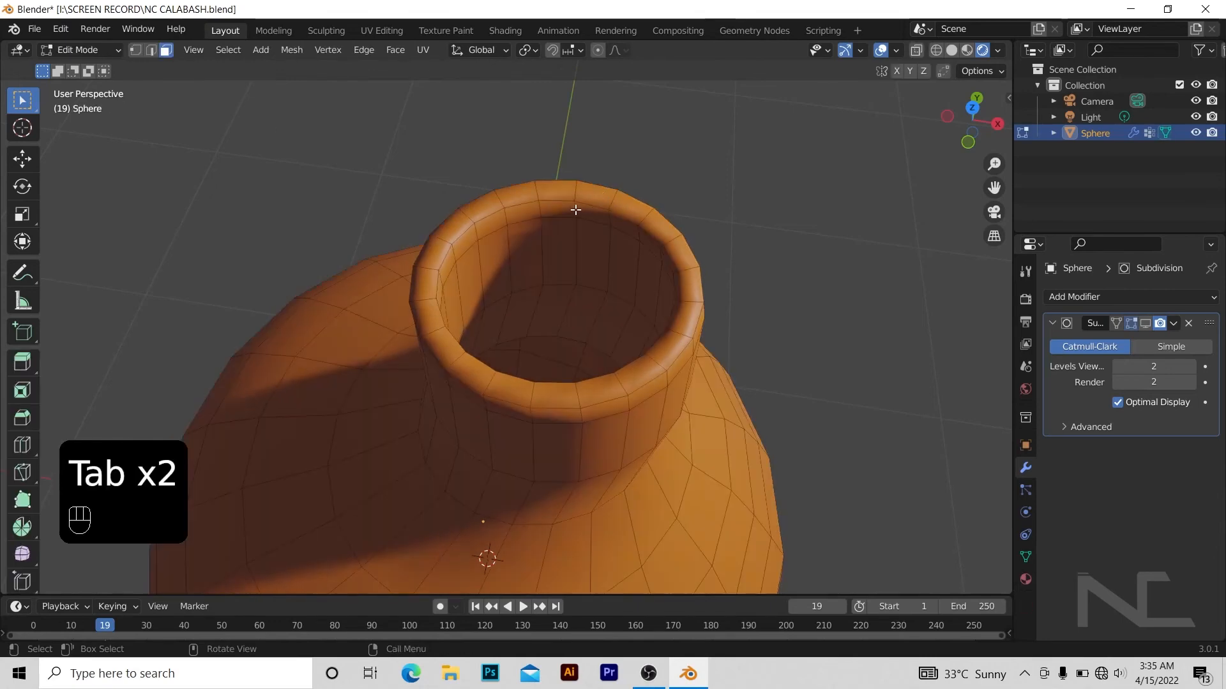
key(Tab)
right_click(560, 212)
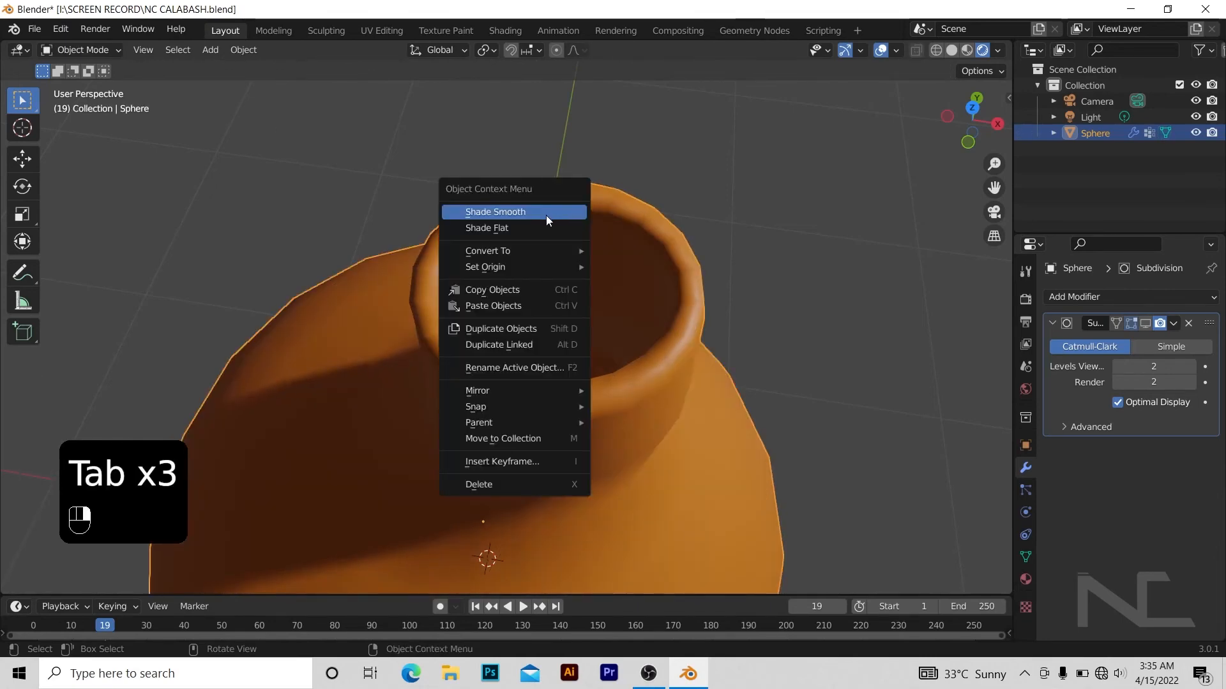
click(553, 228)
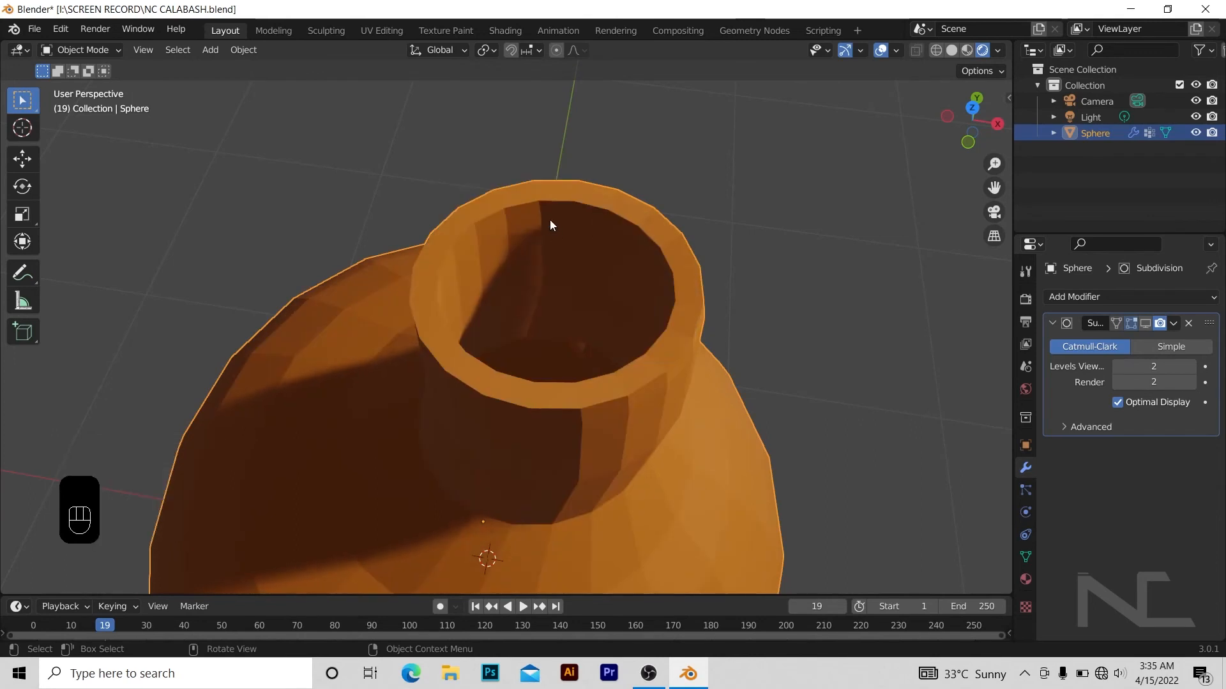
- Add a horizontal loop cut around the inside wall of the neck, close beneath the rim
key(Tab)
key(ctrl+r)
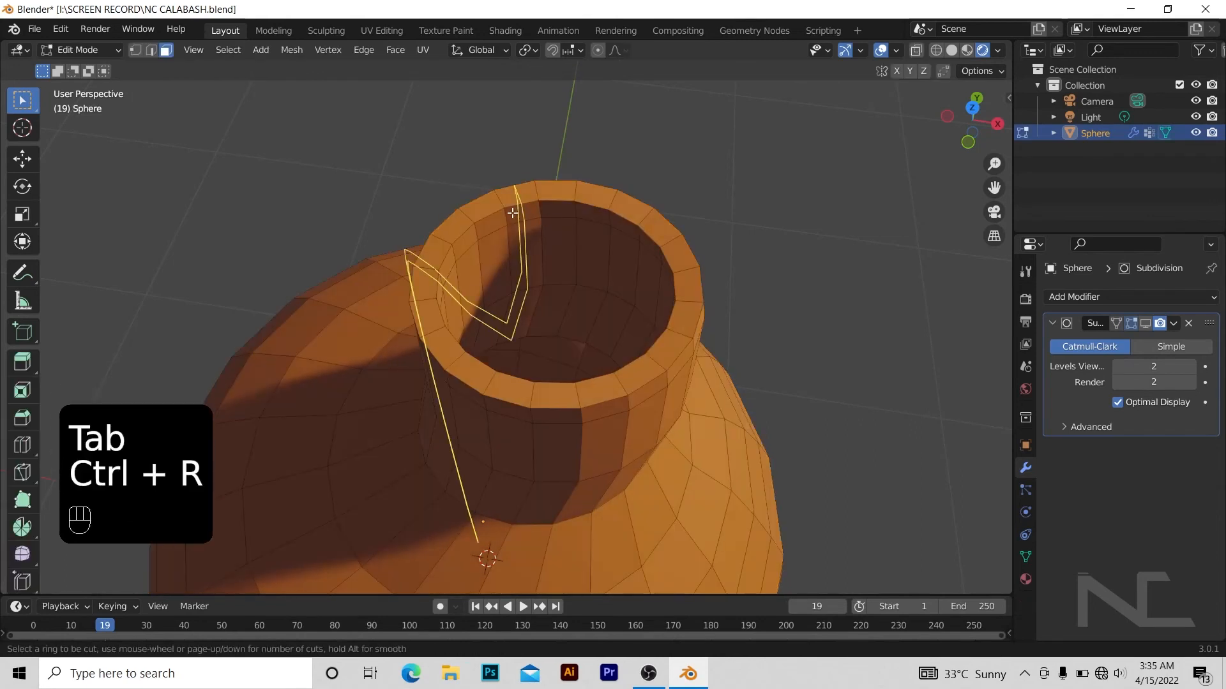
click(507, 213)
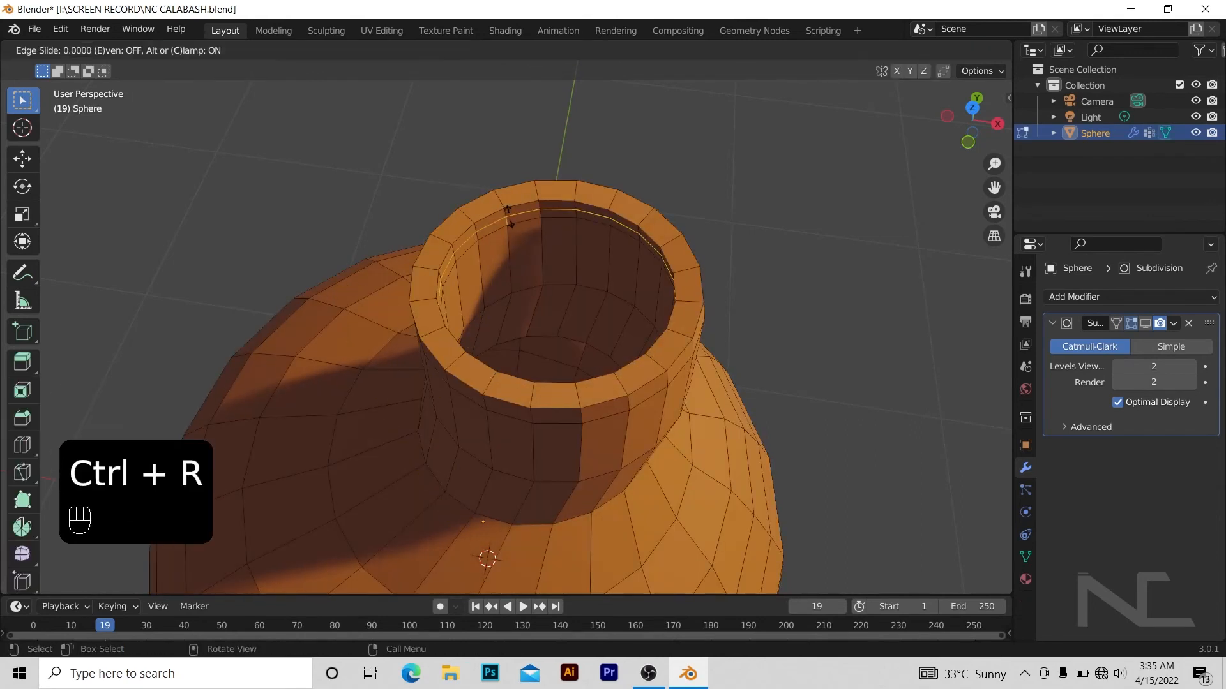
click(509, 206)
middle_drag(575, 207, 706, 309)
- Add a horizontal loop cut around the outside wall of the neck just beneath the rim, slid to factor -0.455
key(ctrl+r)
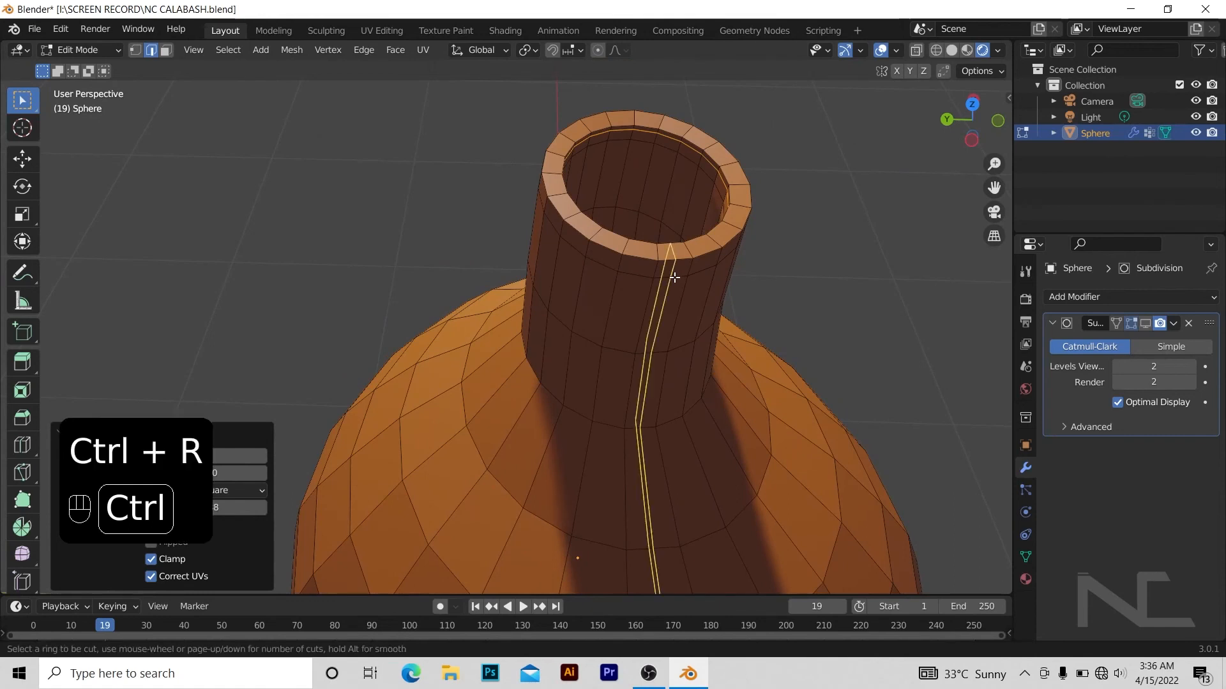
click(646, 265)
click(650, 266)
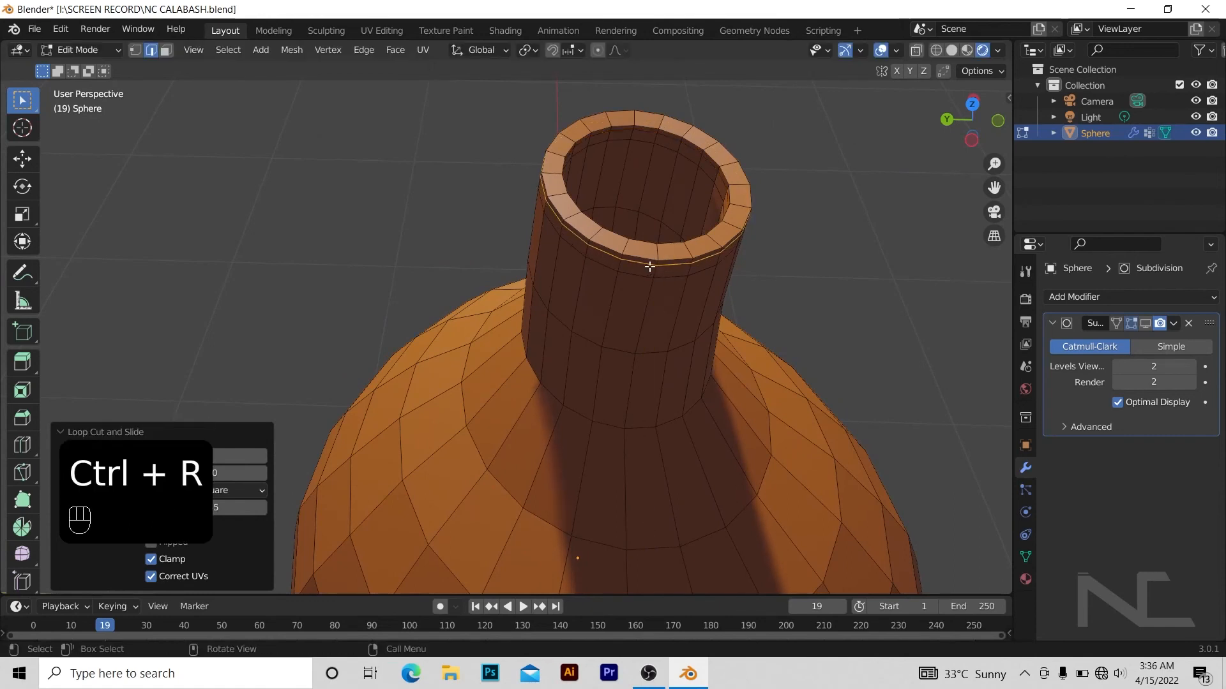
middle_drag(833, 242, 816, 233)
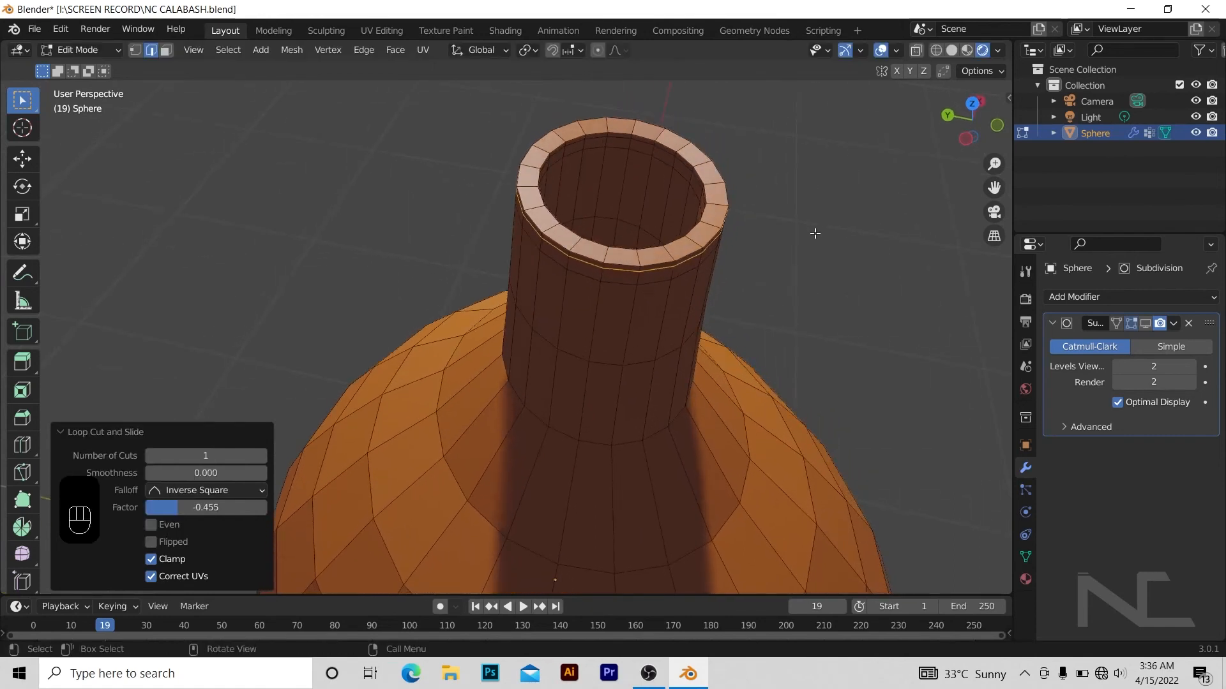
- Display the Subdivision modifier in the viewport again, return to object mode and apply Shade Smooth to the calabash
click(1145, 324)
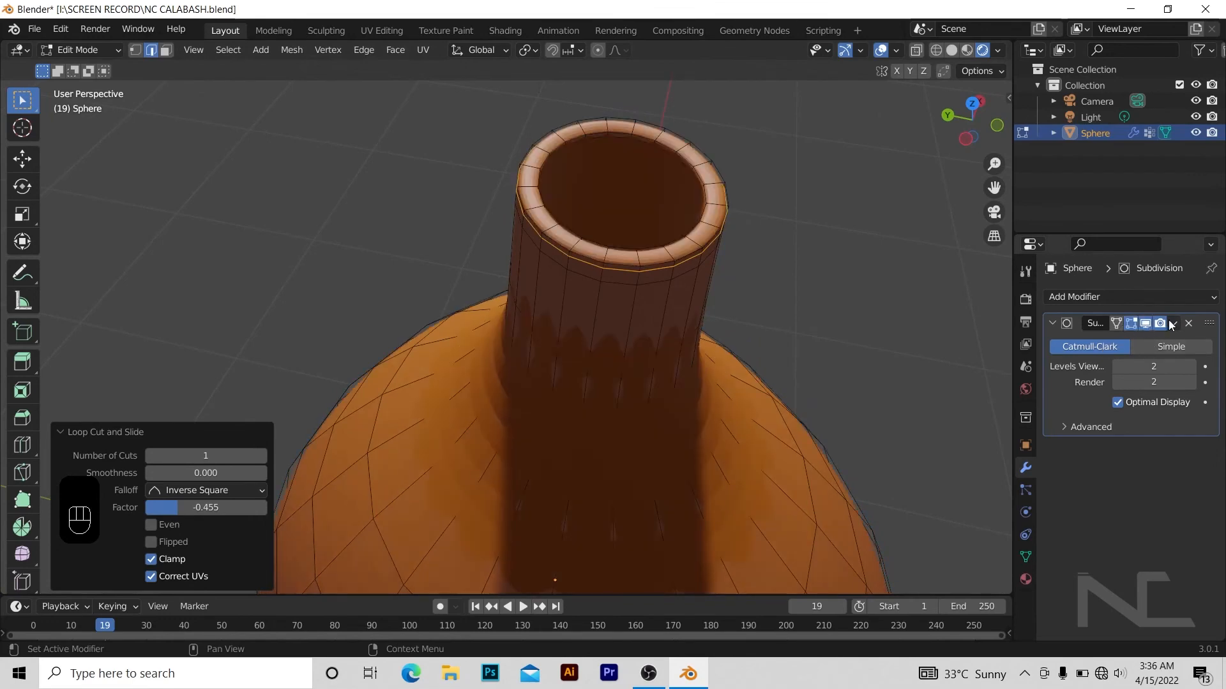
middle_drag(843, 287, 725, 277)
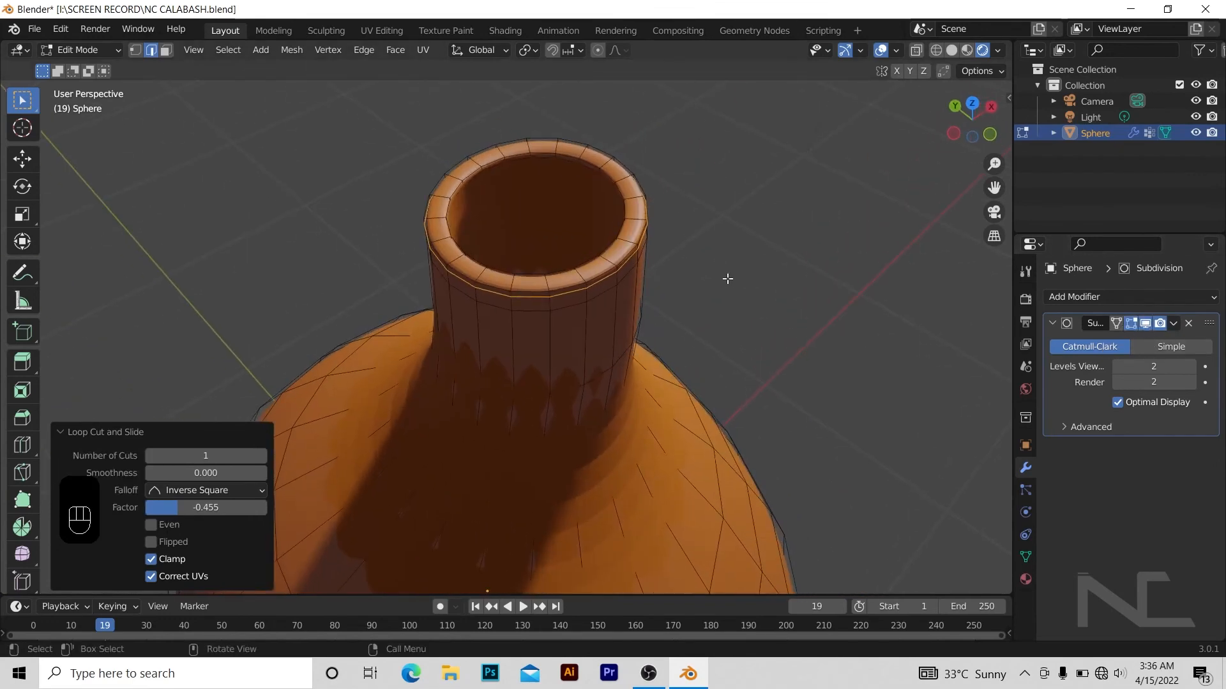
key(Tab)
right_click(634, 315)
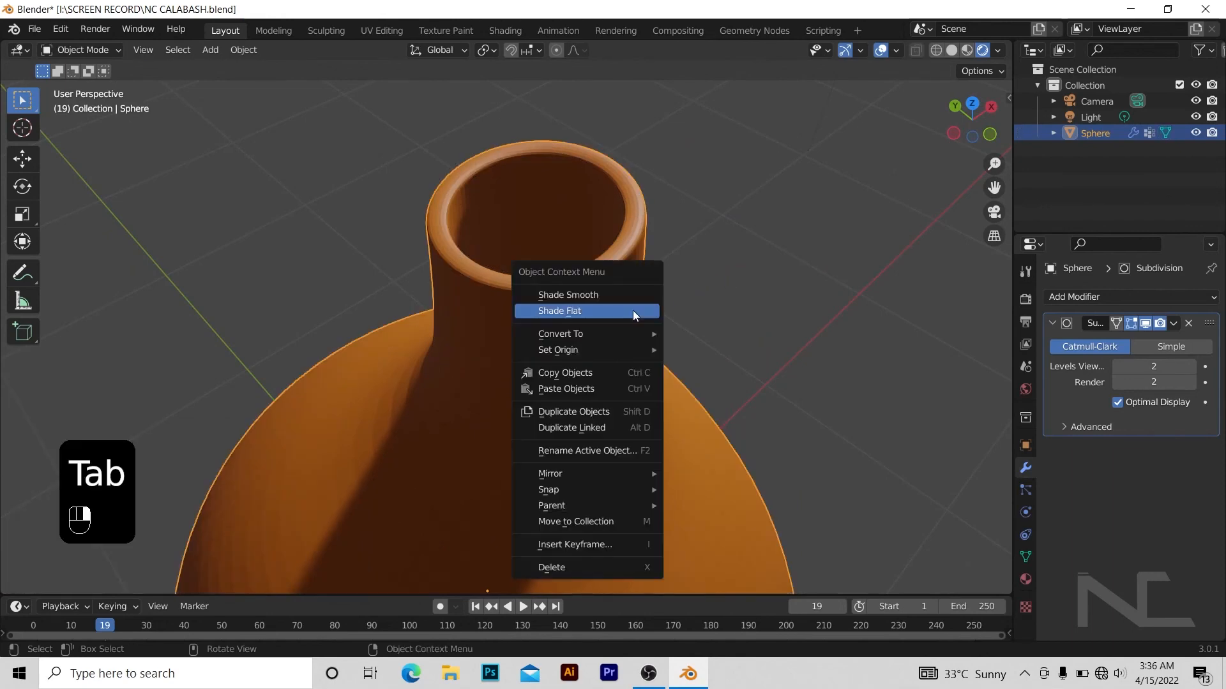
click(606, 296)
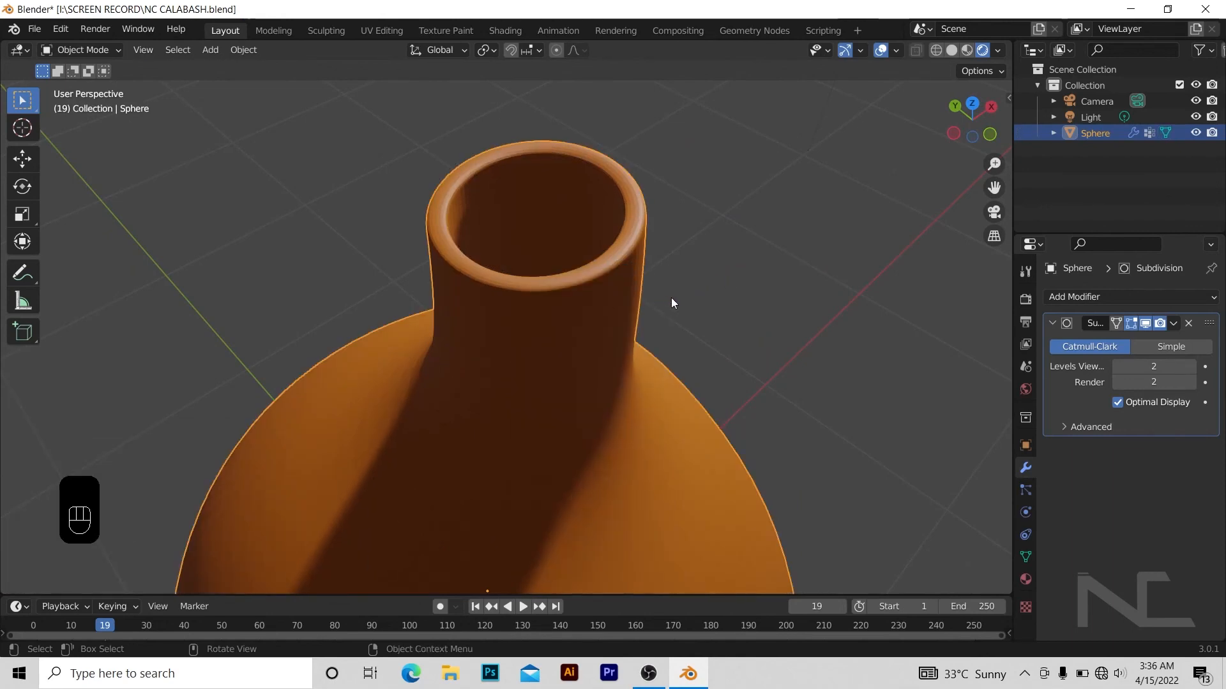
alt+middle_drag(672, 298, 741, 228)
key(KP_Subtract)
key(KP_Subtract)
key(KP_Subtract)
key(KP_Subtract)
key(KP_Subtract)
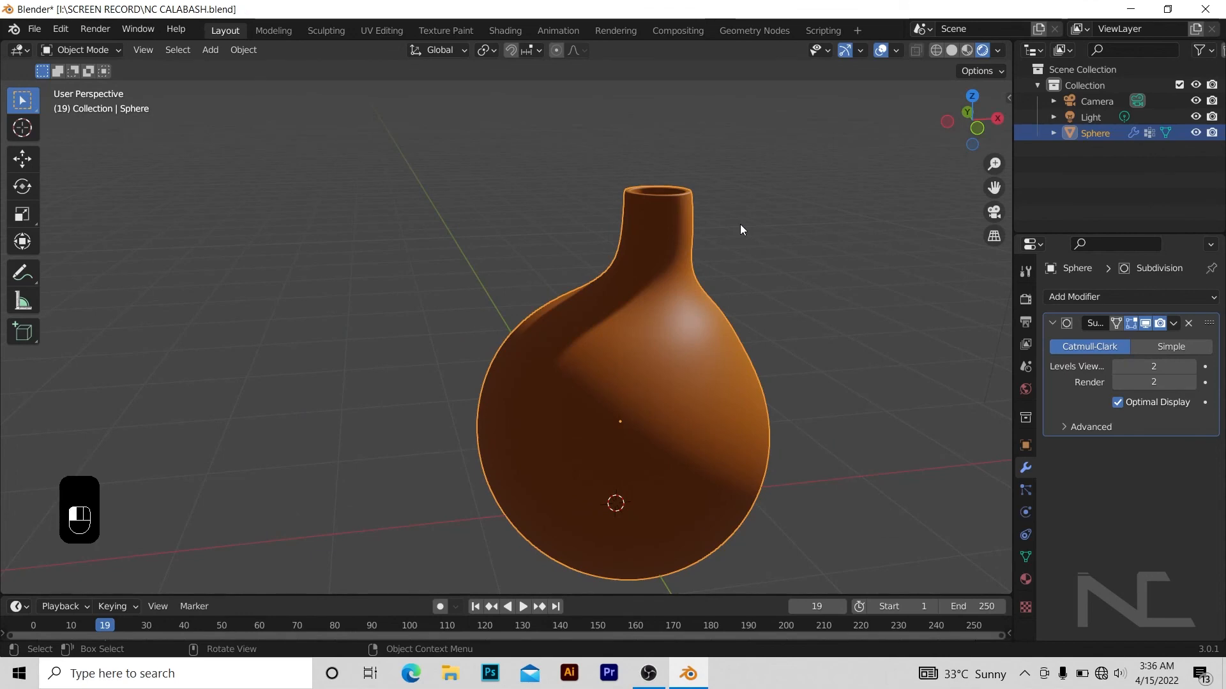
- Inspect the calabash's mesh in edit mode, then examine its smoothed body, neck and rim opening from several angles in object mode
key(Tab)
alt+middle_drag(740, 226, 747, 265)
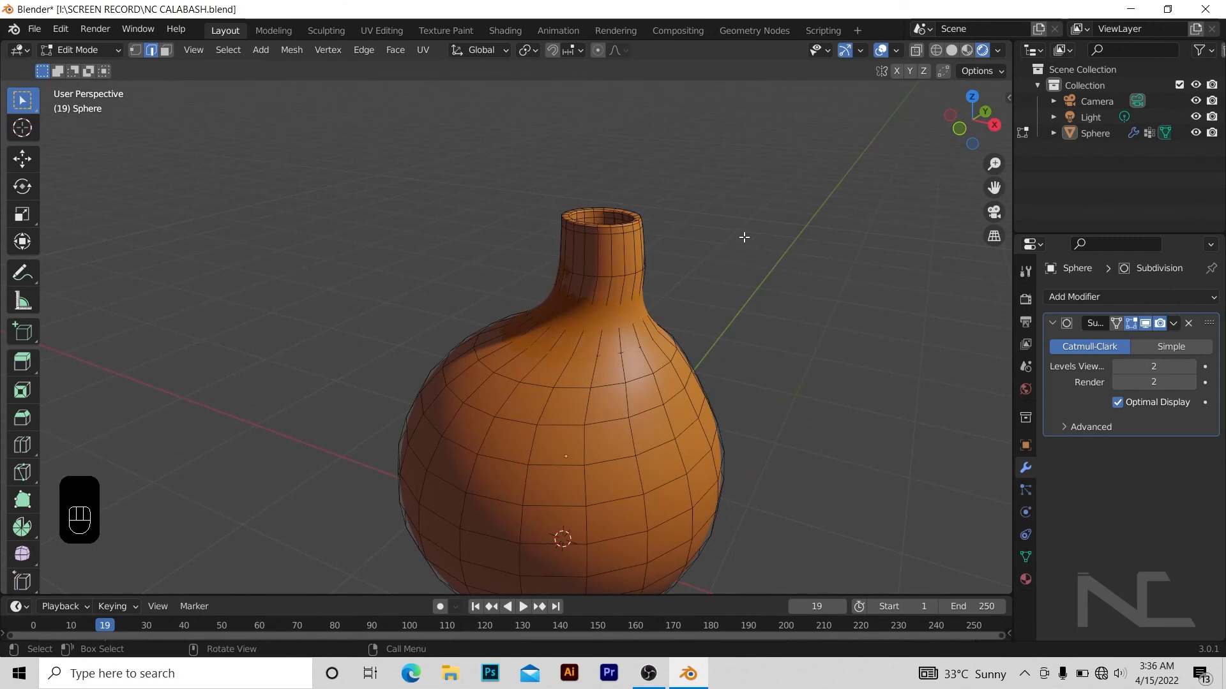
key(KP_Subtract)
key(KP_Subtract)
key(KP_Subtract)
key(Tab)
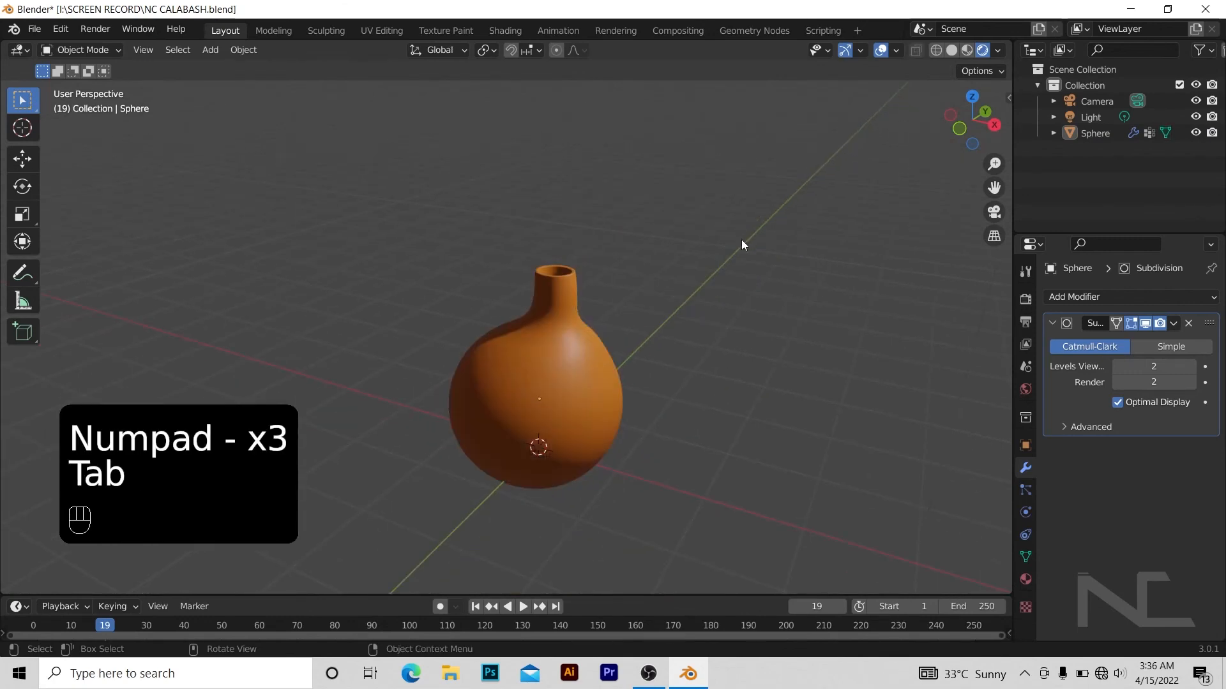
mouse_move(742, 240)
alt+middle_down()
mouse_move(611, 202)
mouse_move(737, 248)
alt+middle_up()
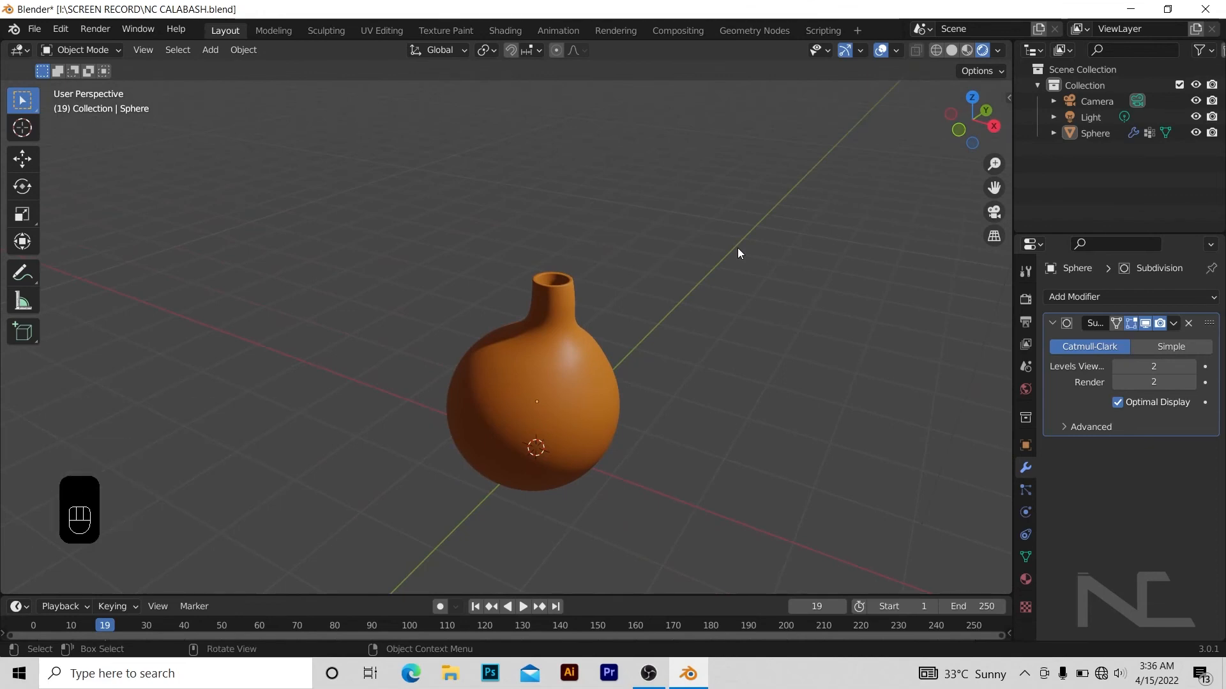
key(KP_Add)
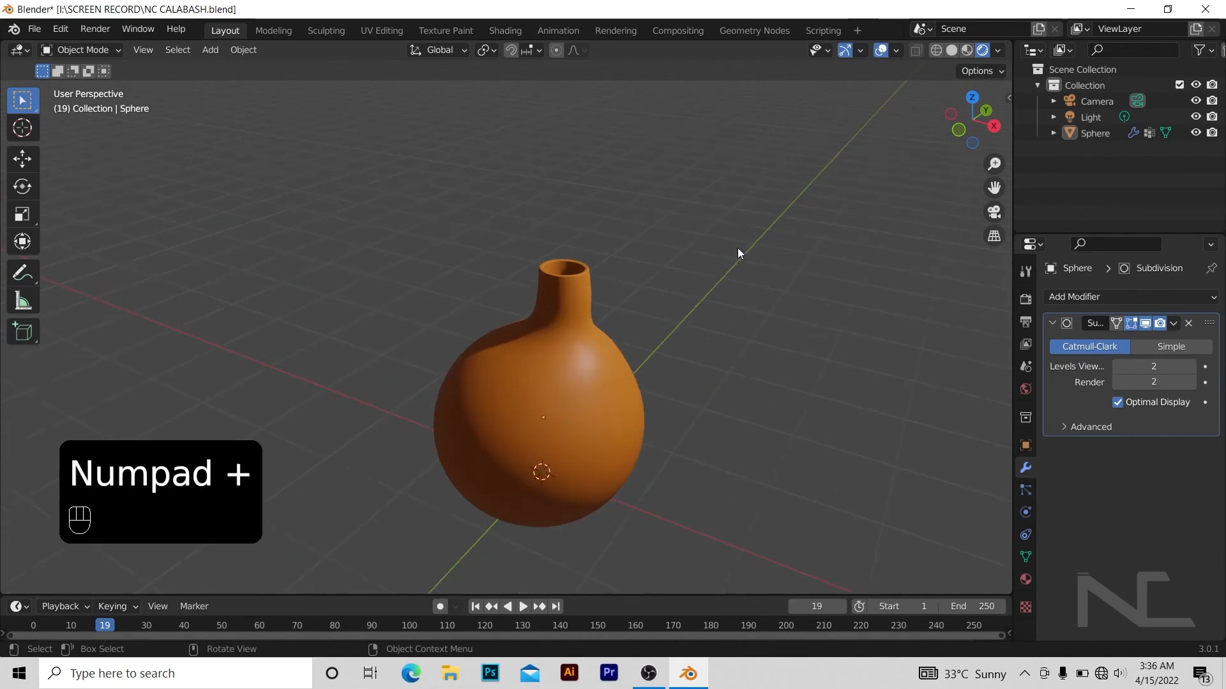
key(KP_Add)
key(KP_Add)
alt+shift+drag(737, 248, 778, 216)
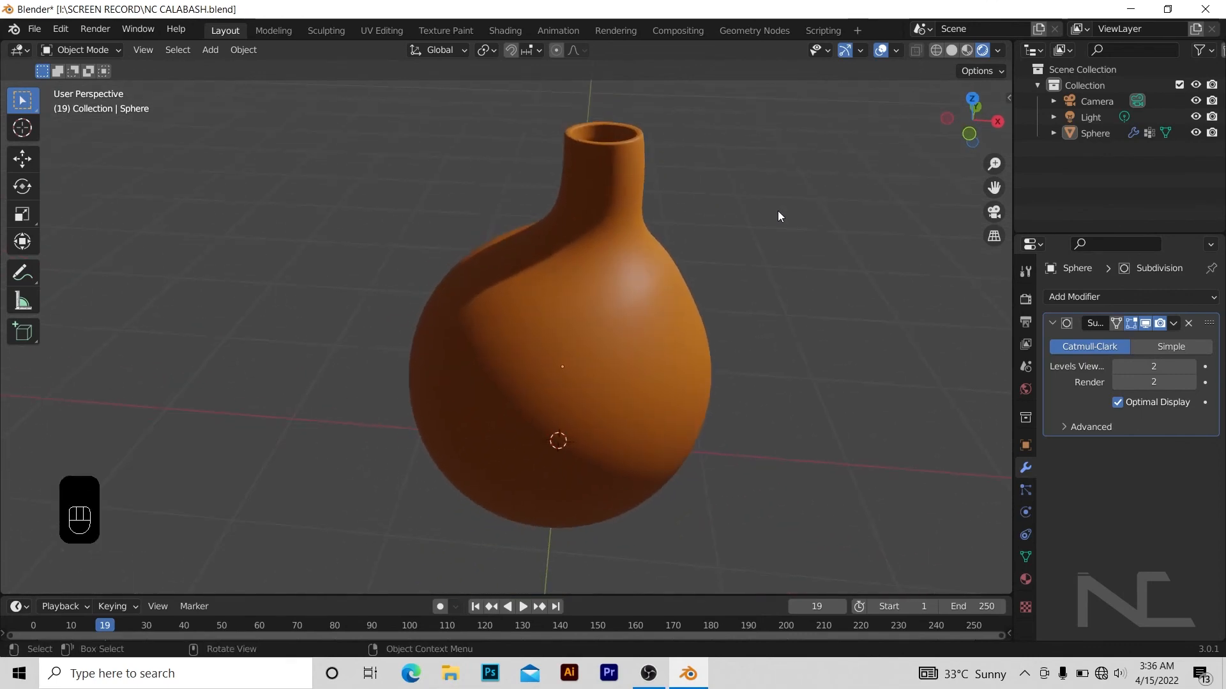
alt+drag(749, 295, 532, 384)
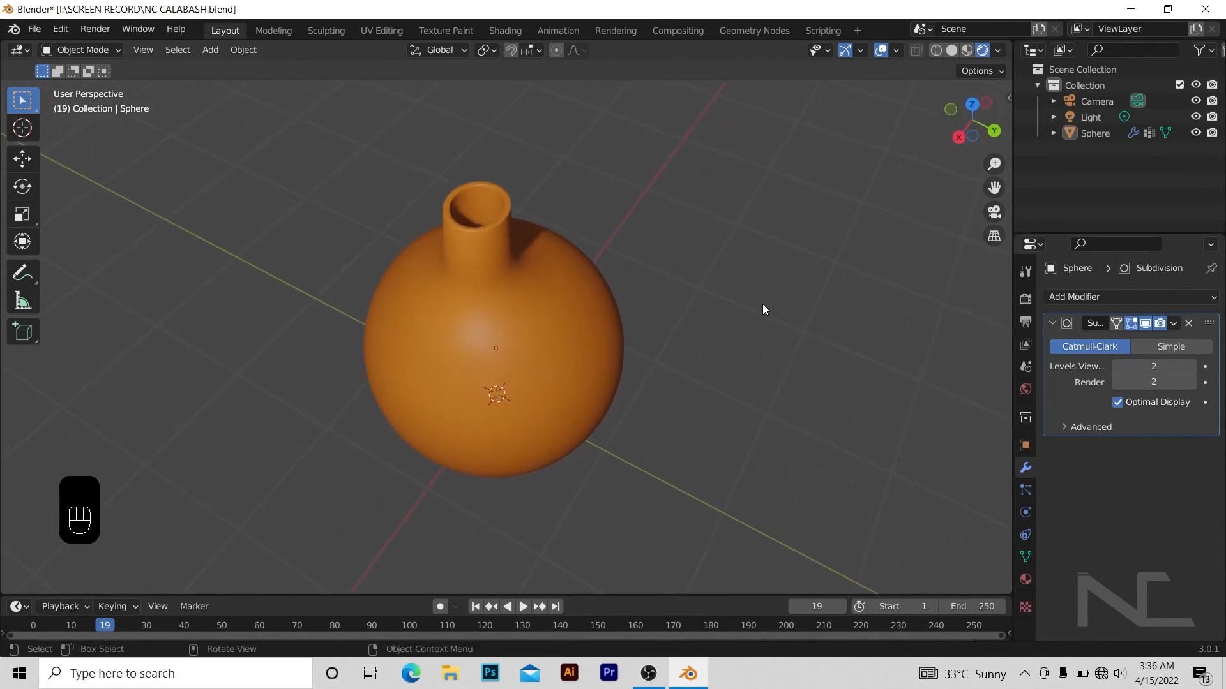